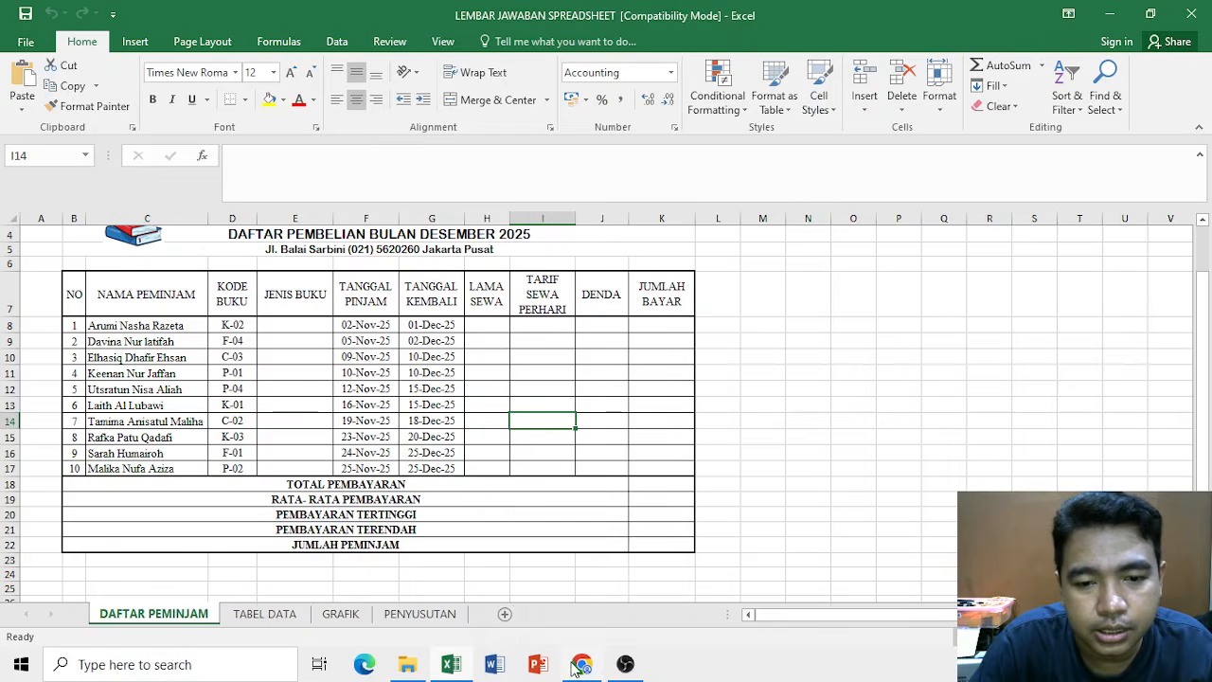
# Switch to Chrome and examine the tasks in Spreadsheet belajar.pdf, from the borrower list and data tables to the charts and depreciation table
pyautogui.click(582, 663)
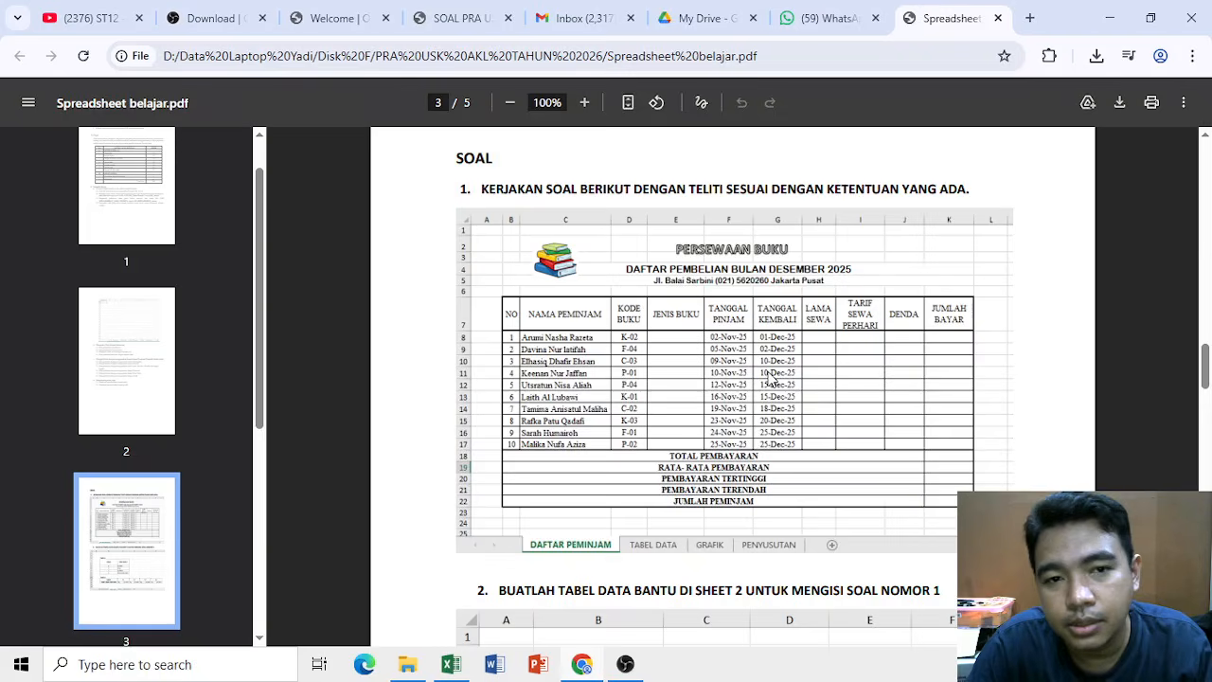
pyautogui.scroll(-2, 769, 379)
pyautogui.scroll(2, 769, 378)
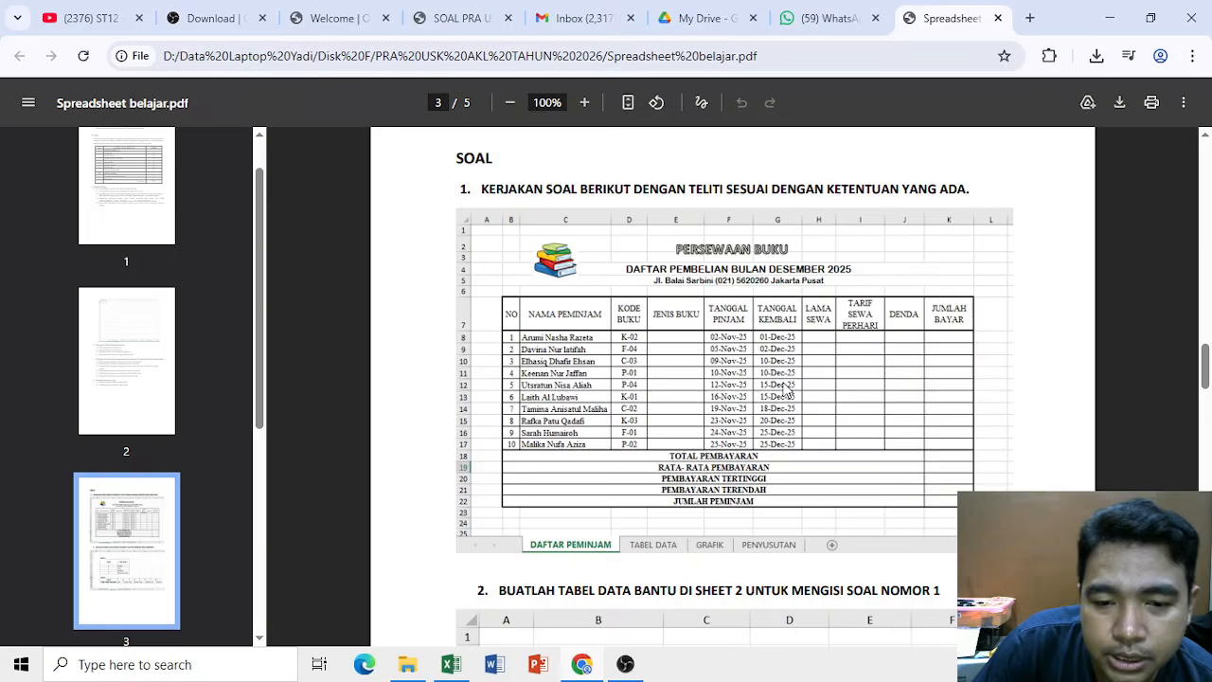
pyautogui.scroll(-1, 799, 388)
pyautogui.scroll(-7, 800, 389)
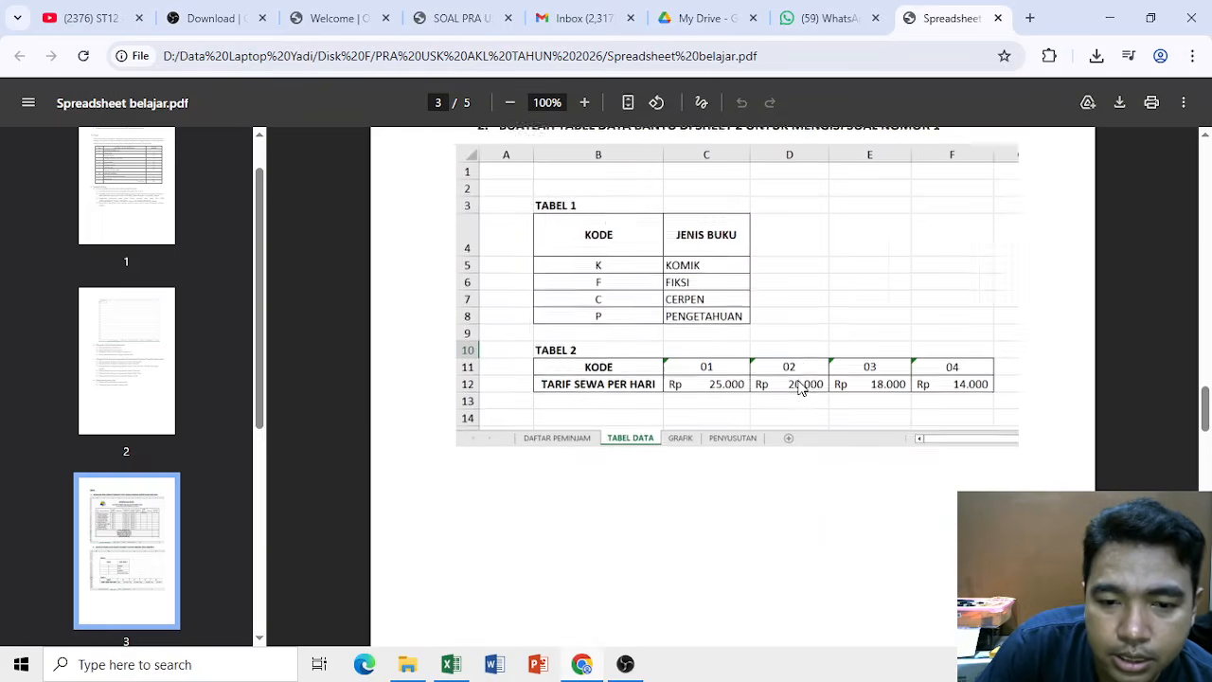
pyautogui.scroll(-8, 802, 388)
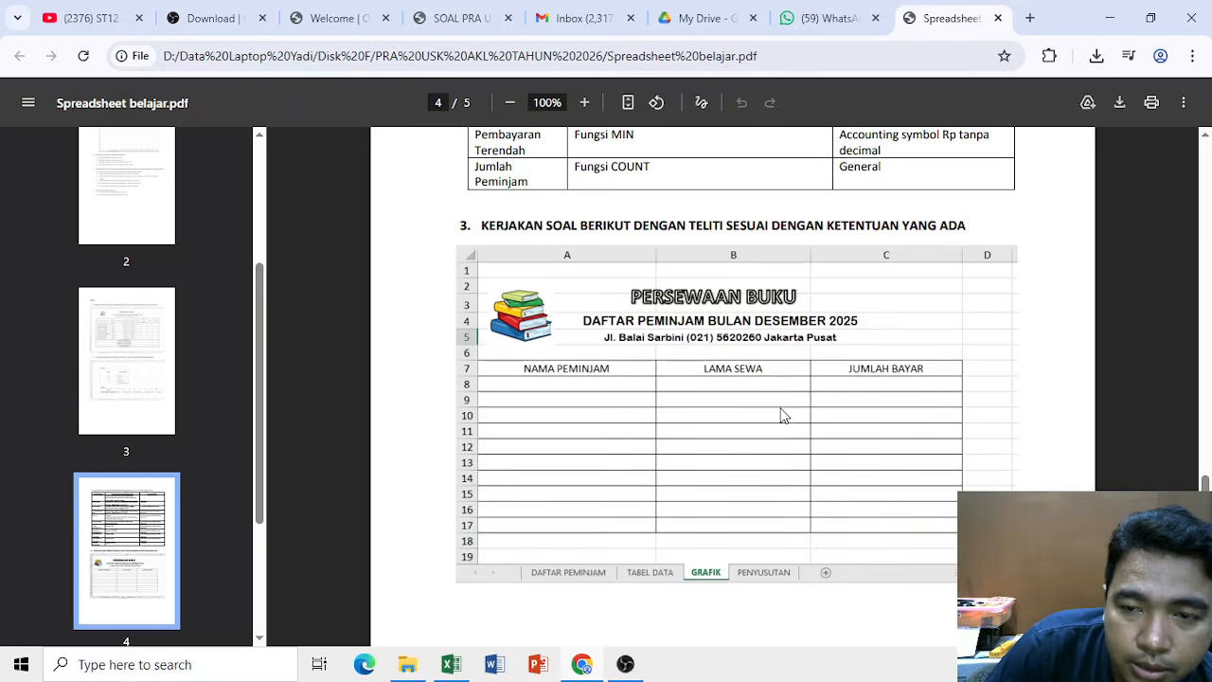
pyautogui.scroll(-1, 800, 413)
pyautogui.scroll(-8, 800, 413)
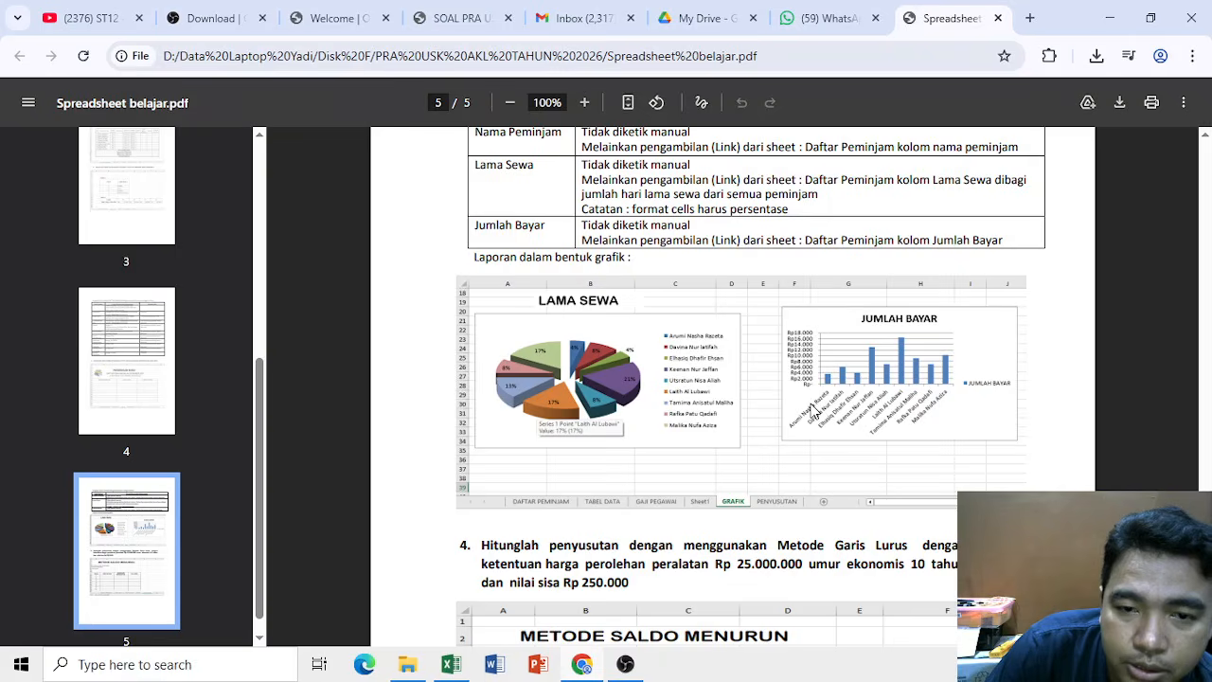
pyautogui.scroll(-8, 812, 413)
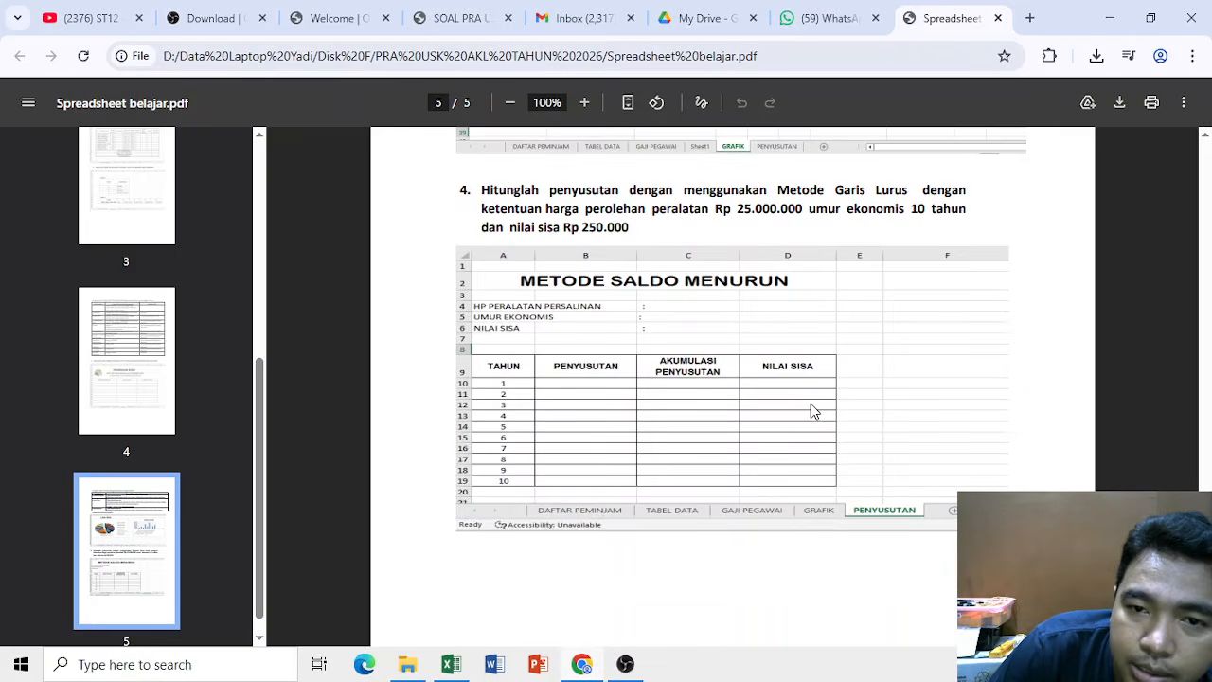
pyautogui.scroll(20, 812, 410)
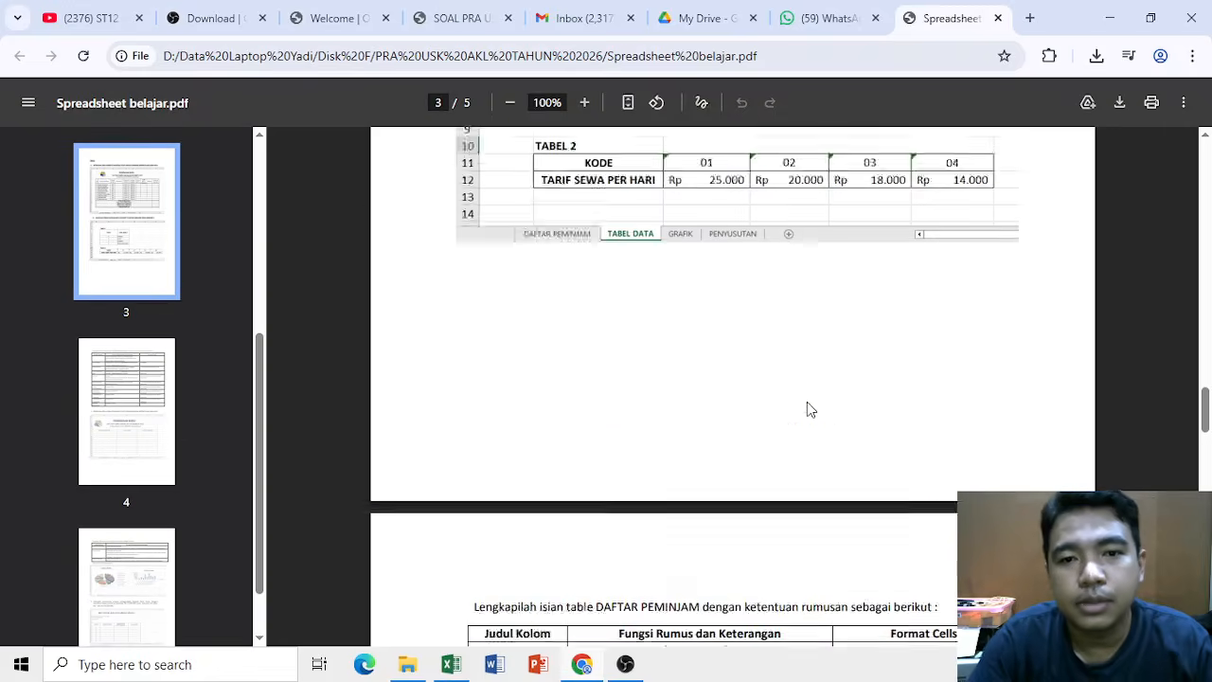
pyautogui.scroll(4, 807, 407)
pyautogui.scroll(-3, 806, 407)
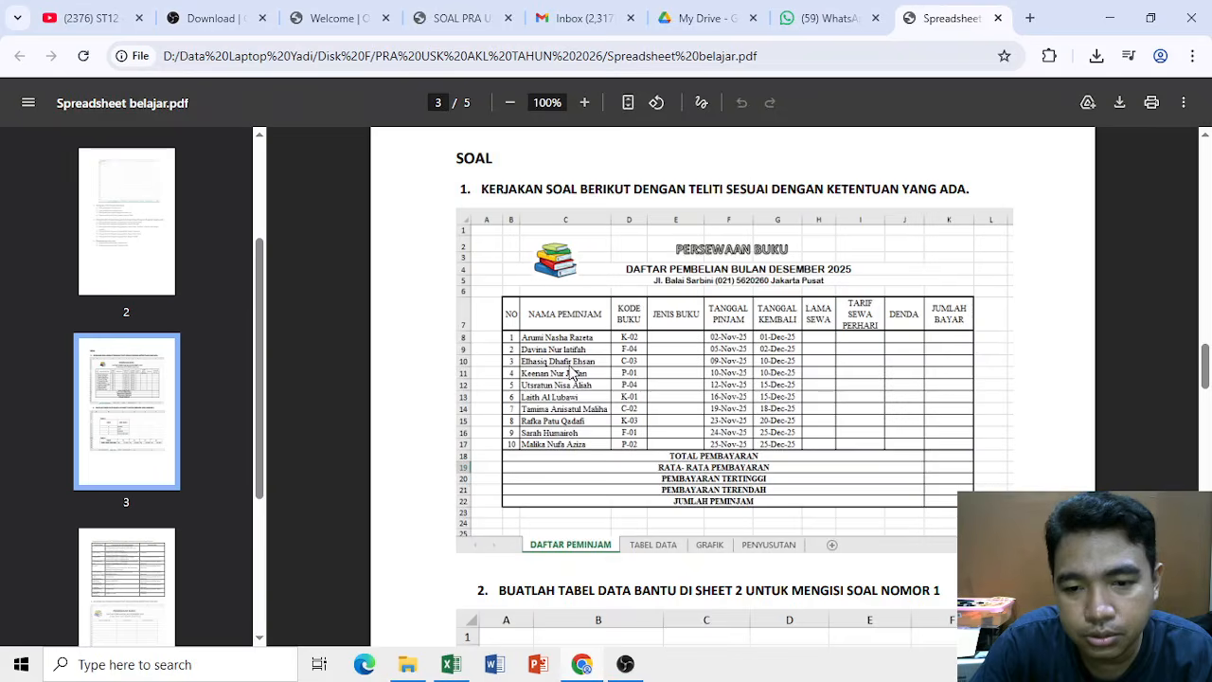
# Switch back to the Excel answer workbook and select the first JENIS BUKU cell, E8, on the DAFTAR PEMINJAM sheet
pyautogui.moveTo(452, 668)
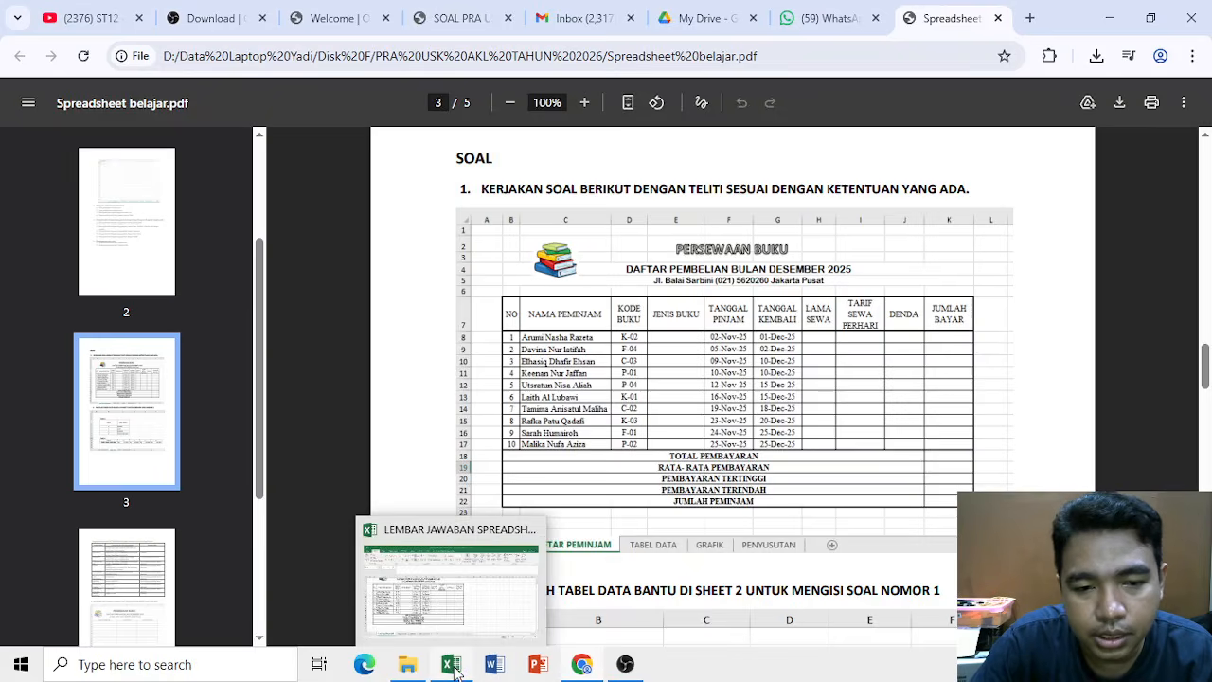
pyautogui.click(498, 507)
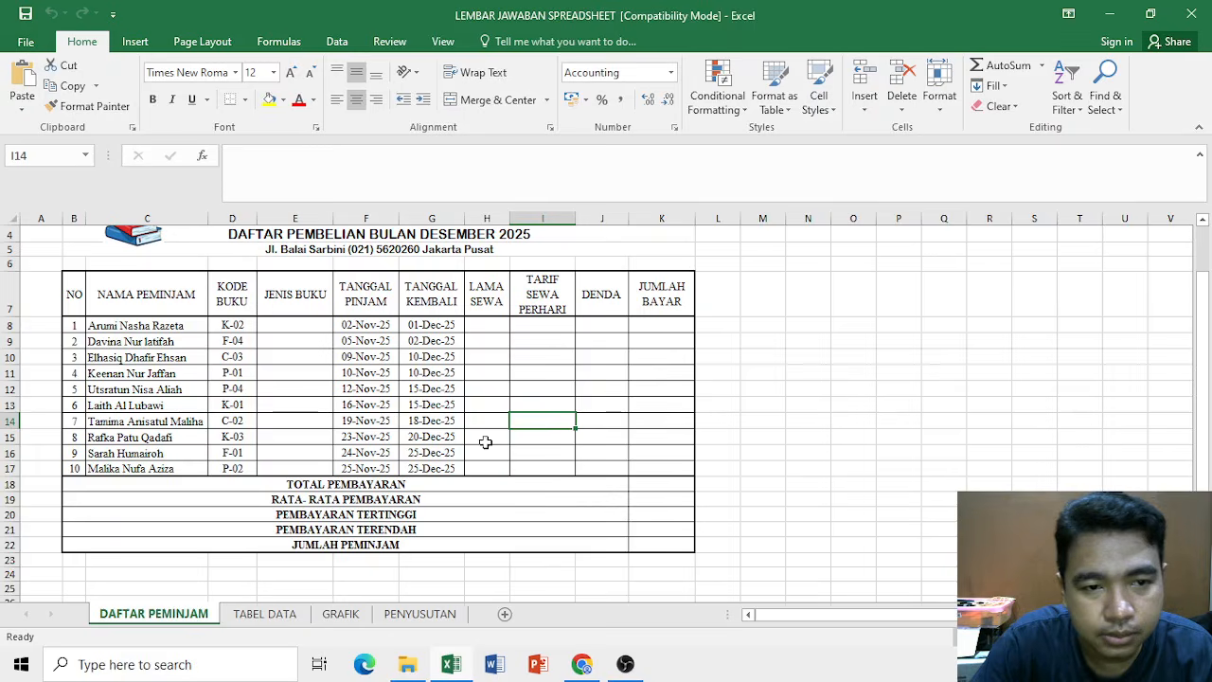
pyautogui.click(308, 325)
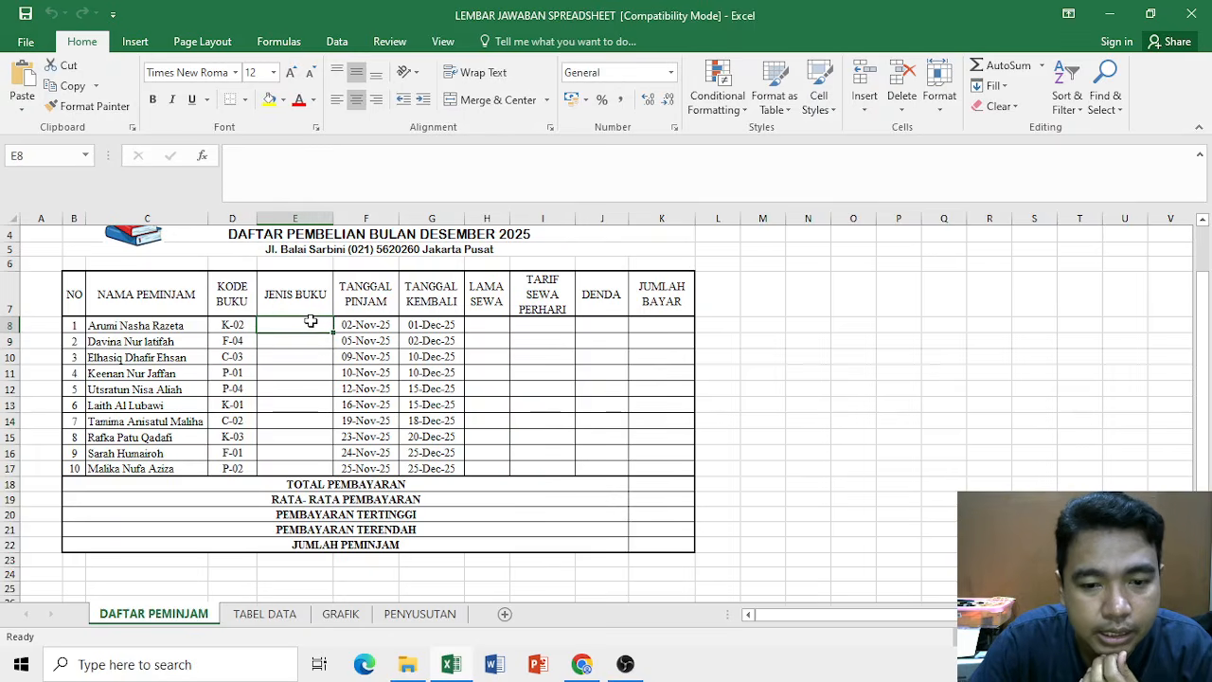
# Switch to the PDF in Chrome and review the VLOOKUP requirement for Jenis Buku together with the reference tables in task 2
pyautogui.click(595, 669)
pyautogui.scroll(-10, 644, 469)
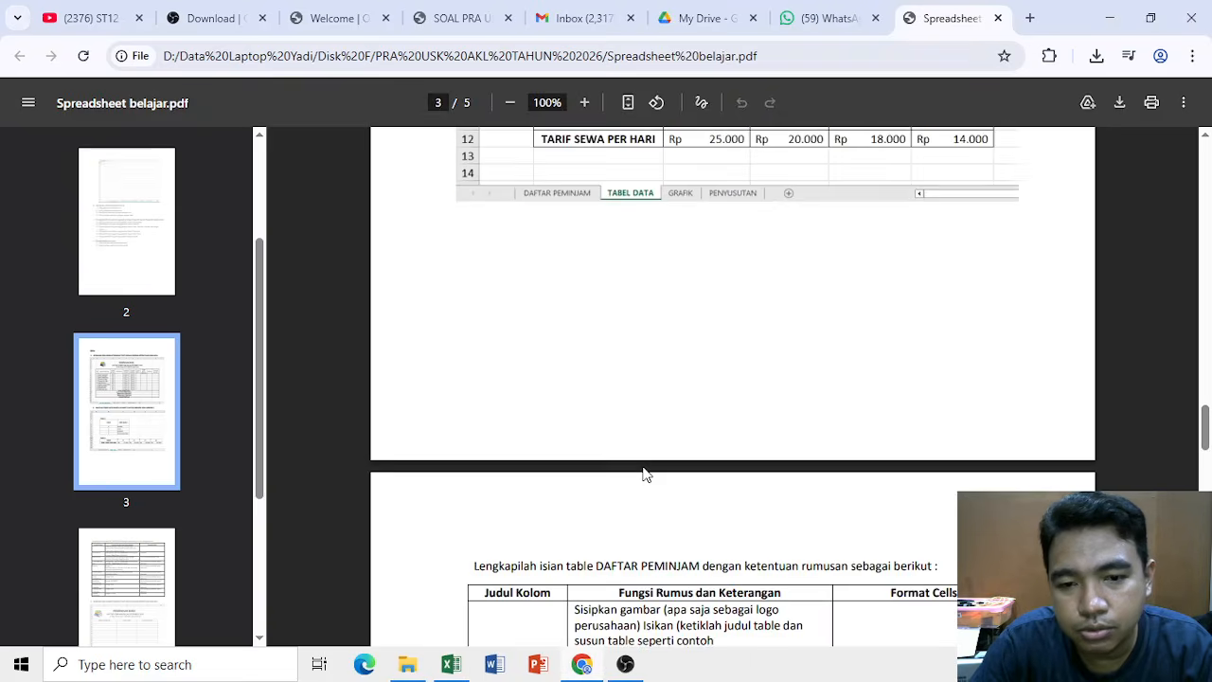
pyautogui.scroll(-4, 644, 473)
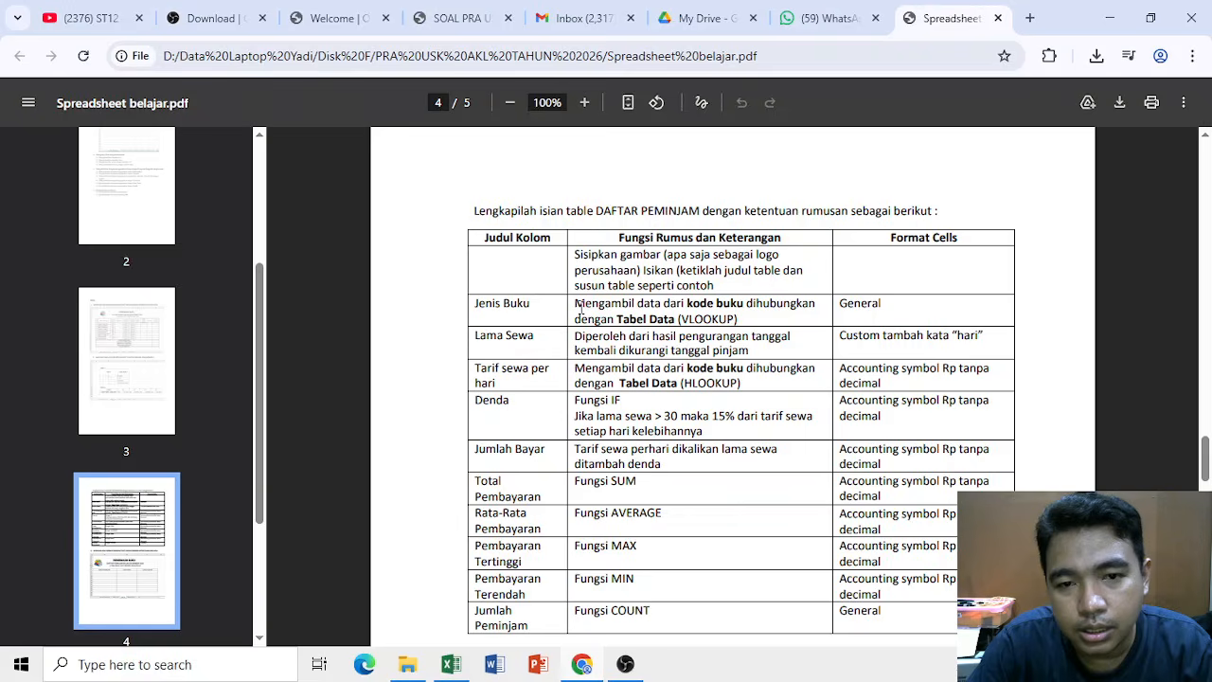
pyautogui.moveTo(580, 309); pyautogui.dragTo(740, 315)
pyautogui.click(739, 316)
pyautogui.scroll(7, 743, 330)
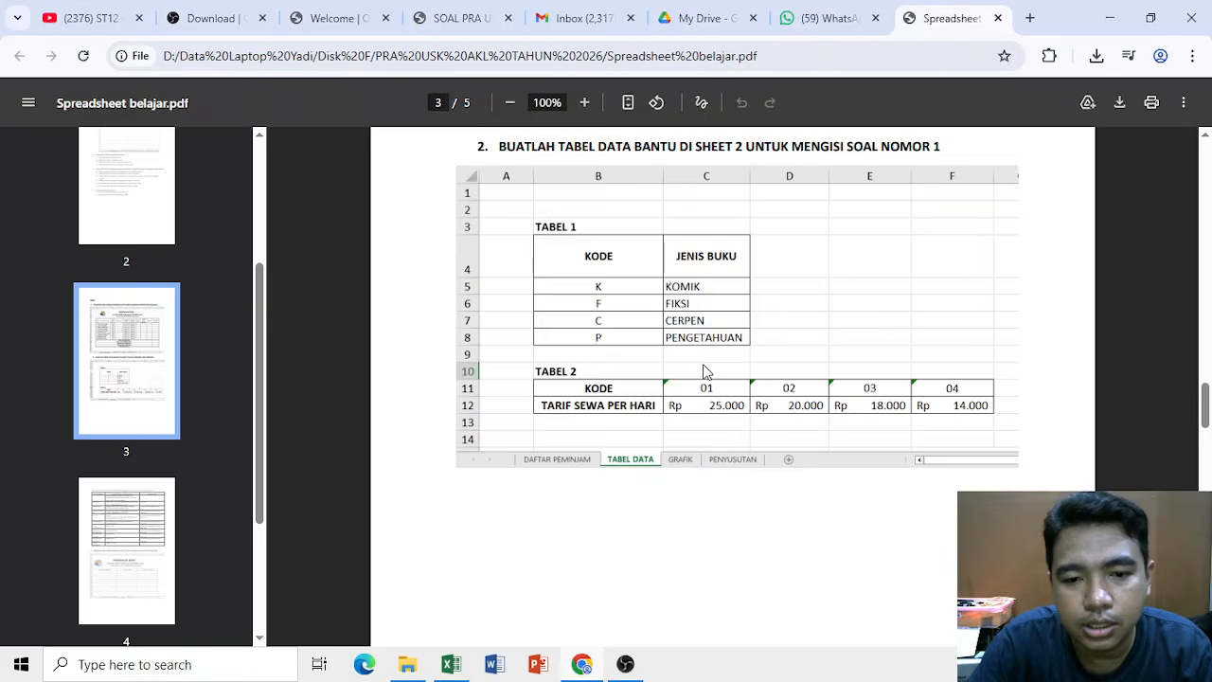
pyautogui.scroll(-8, 705, 373)
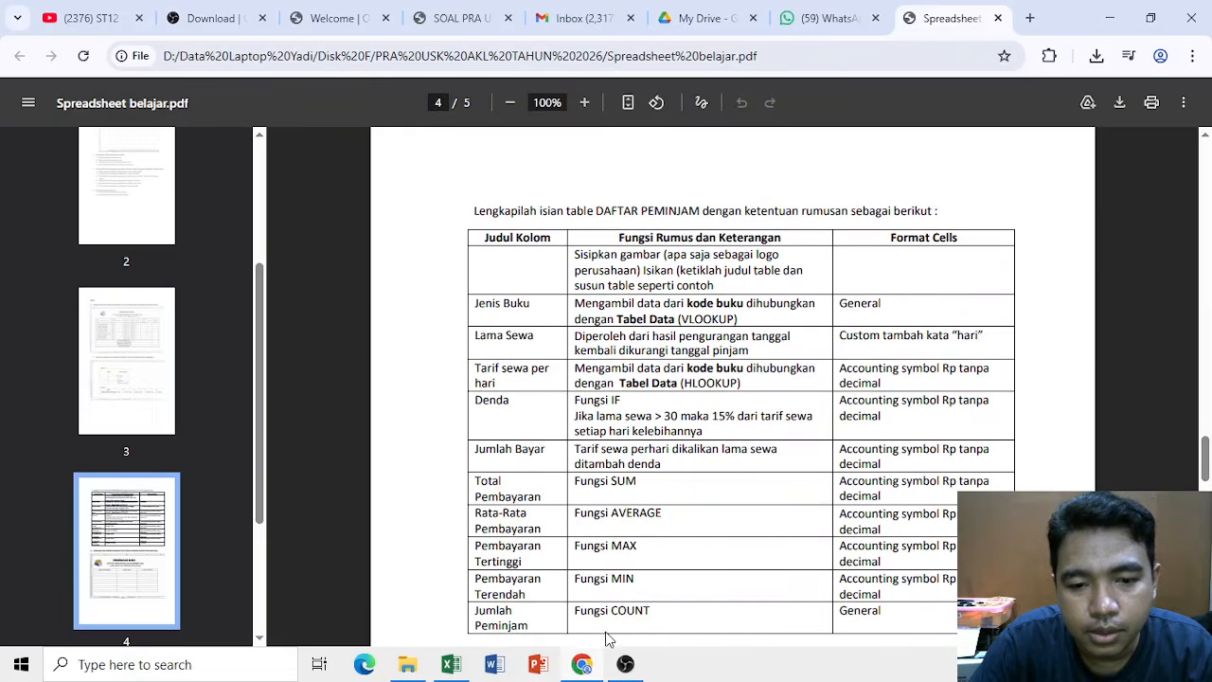
# Return to Excel and start a VLOOKUP formula in E8 with LEFT(D8;1) as the lookup value
pyautogui.click(453, 668)
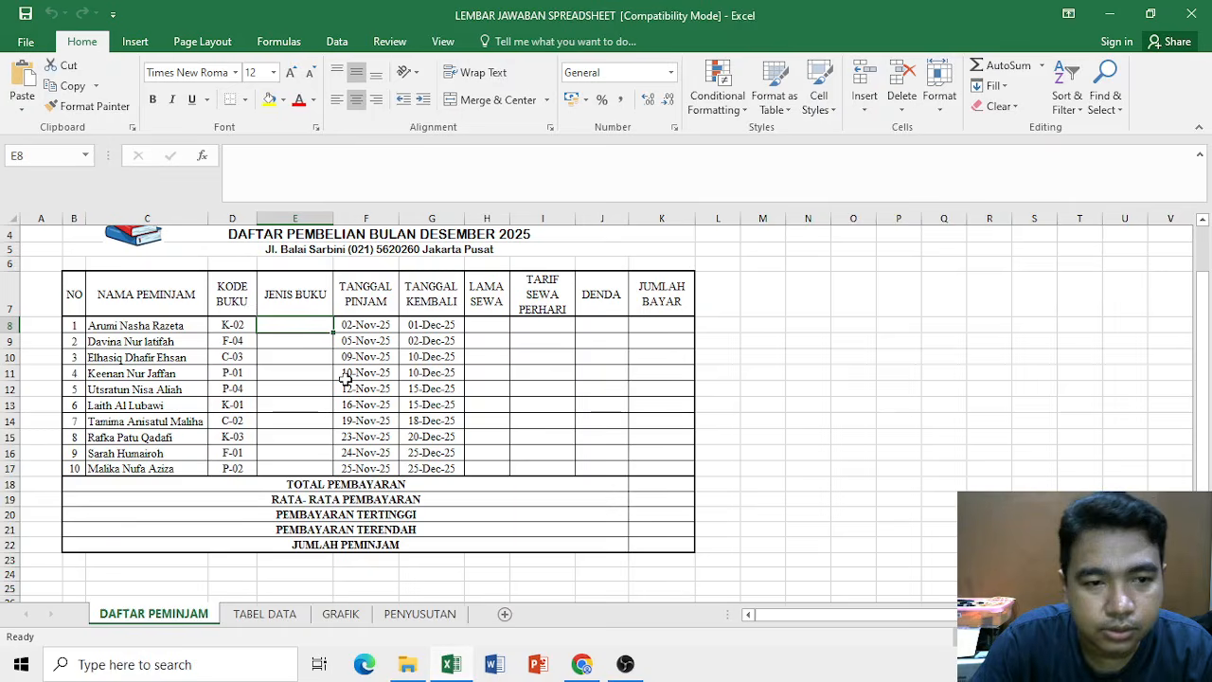
pyautogui.write('=vl')
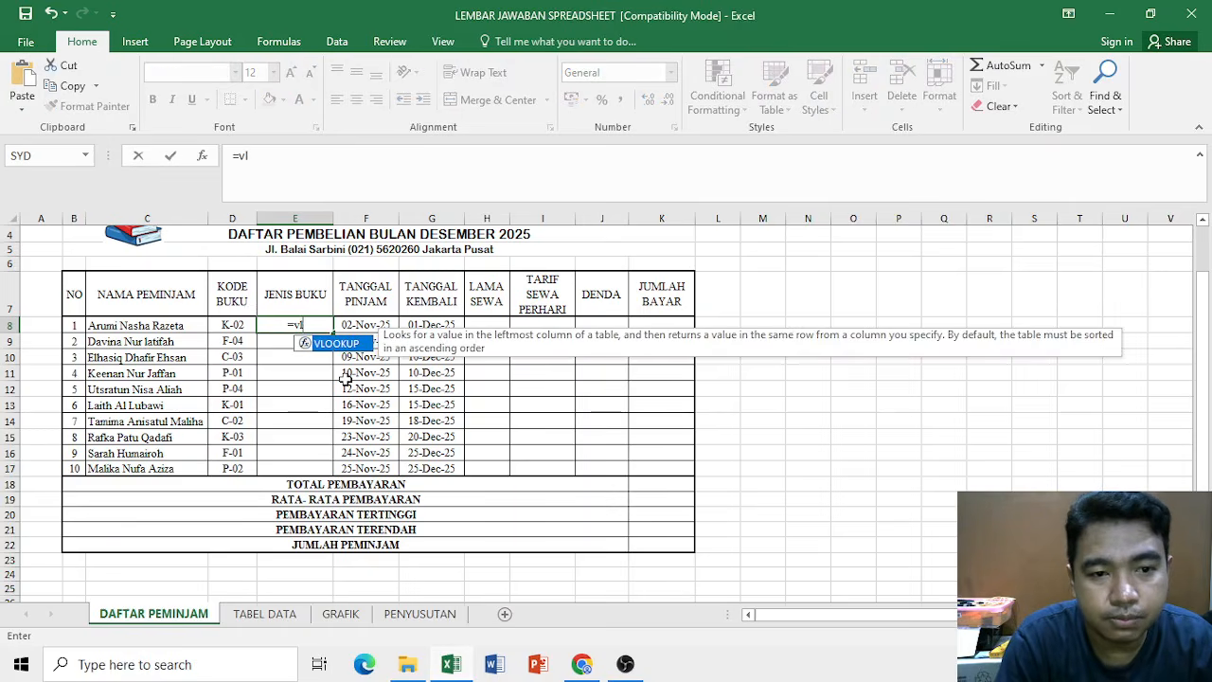
pyautogui.write('ookup(')
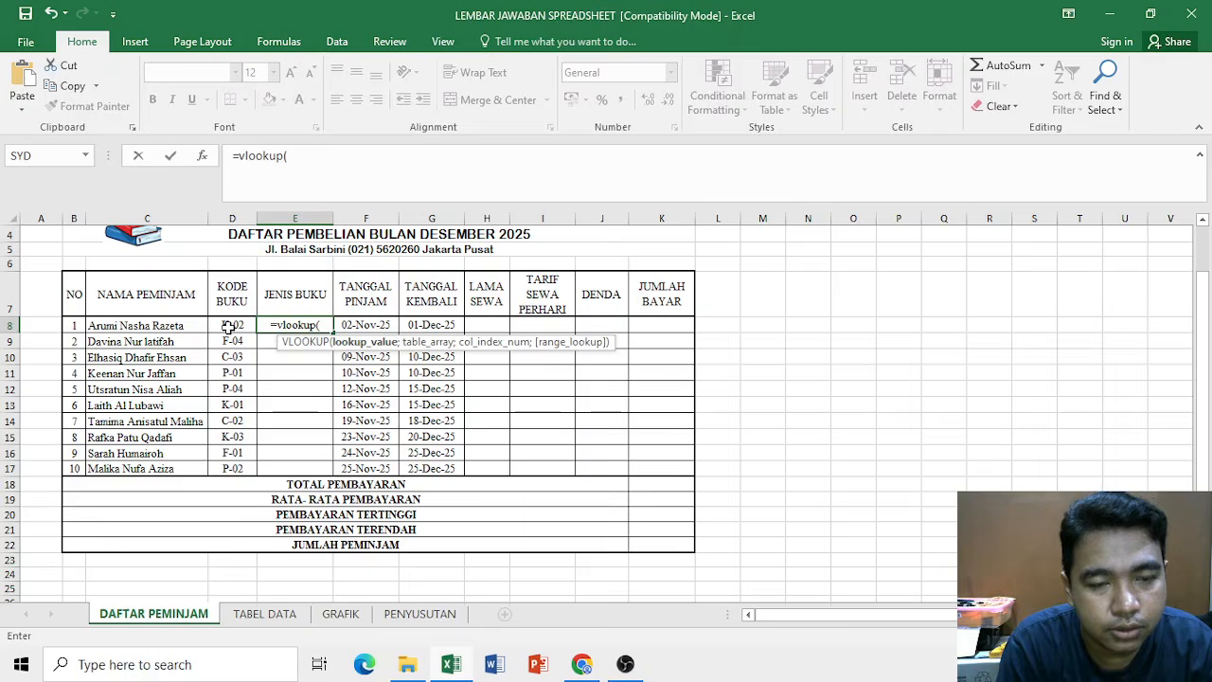
pyautogui.write('lef')
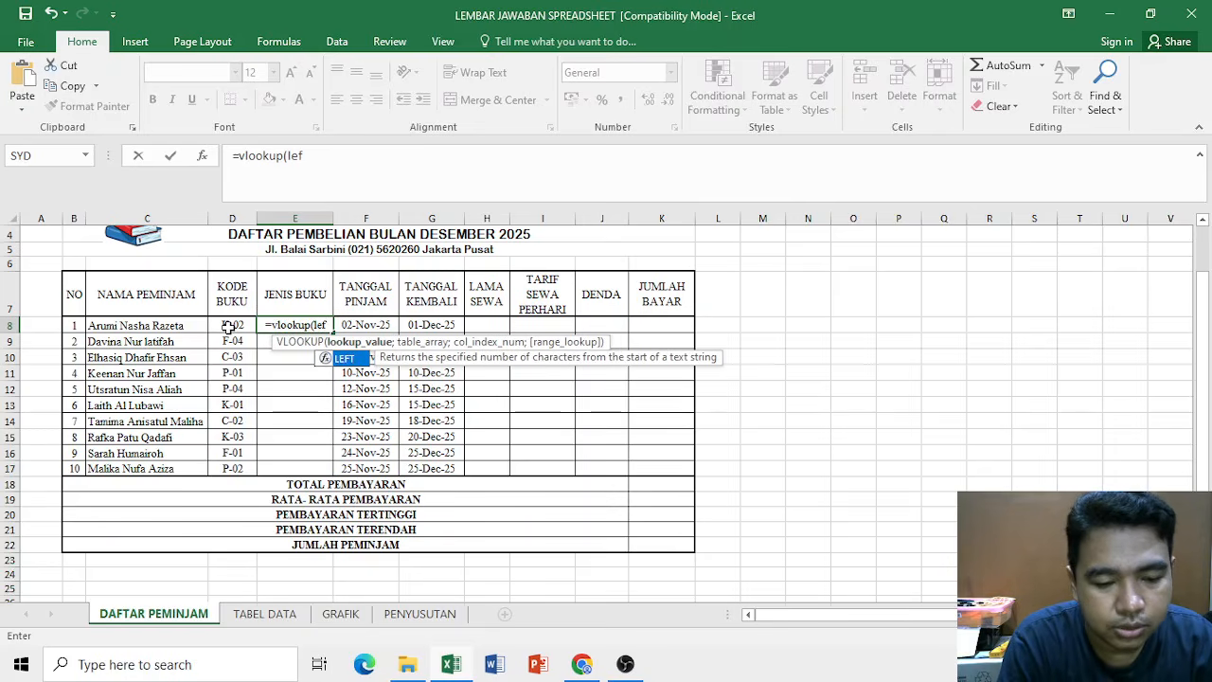
pyautogui.write('t(')
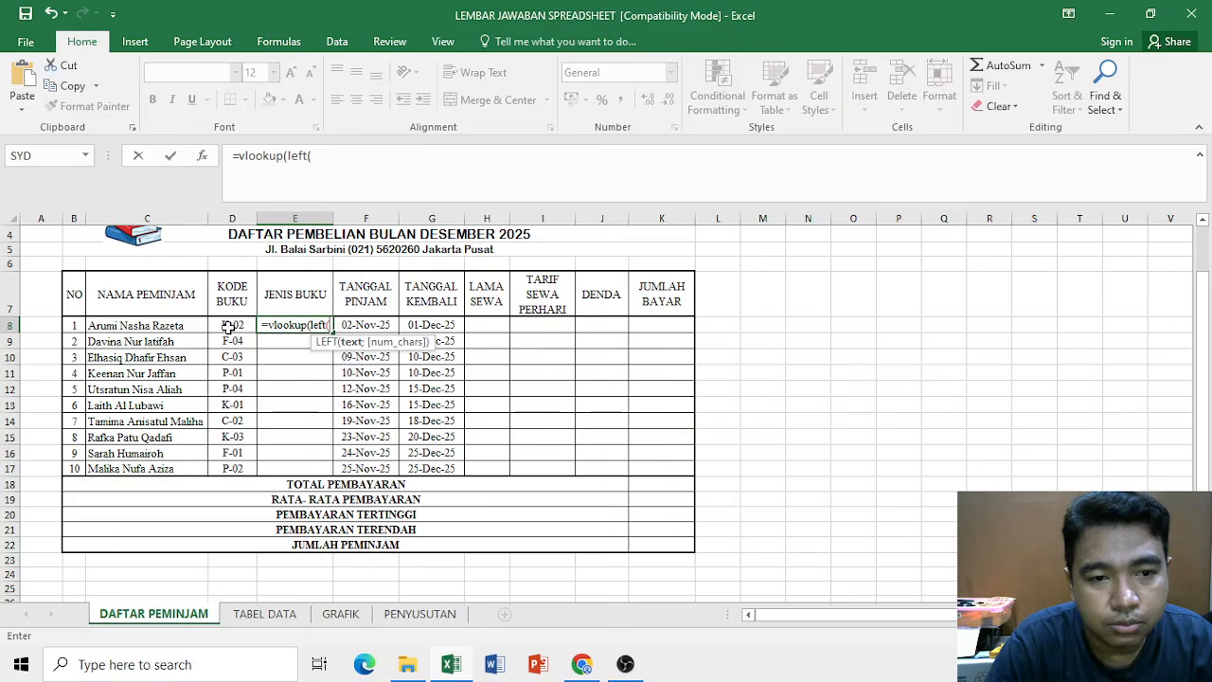
pyautogui.click(228, 325)
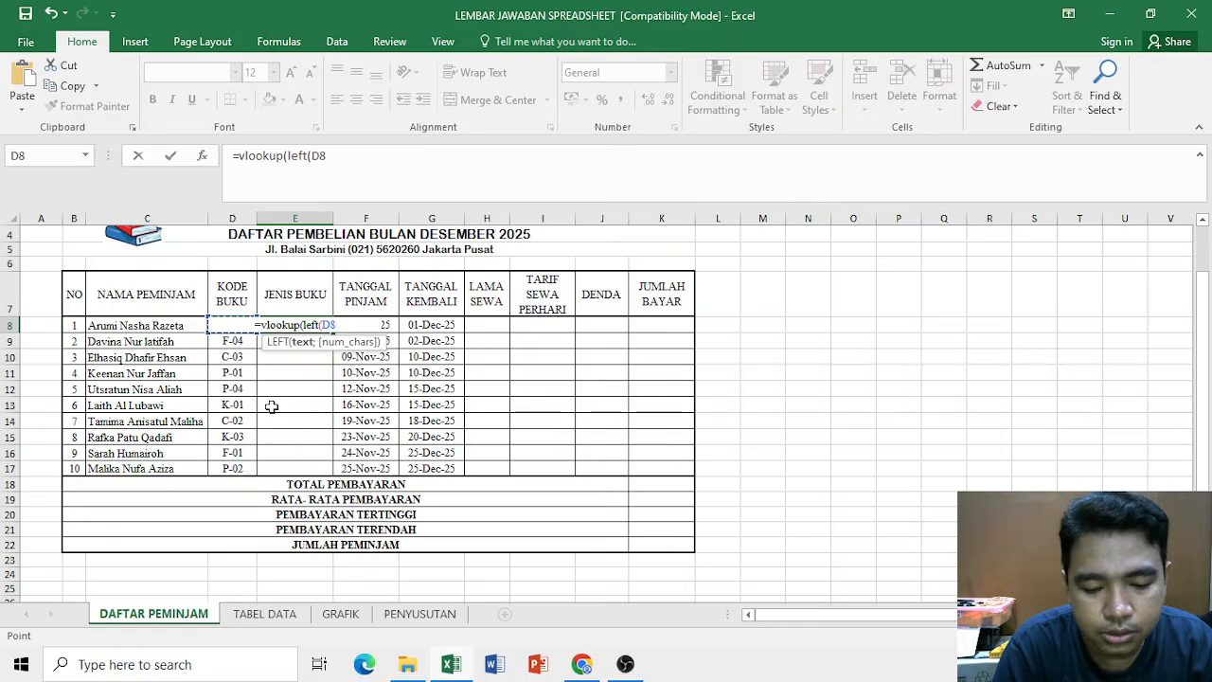
pyautogui.write(';')
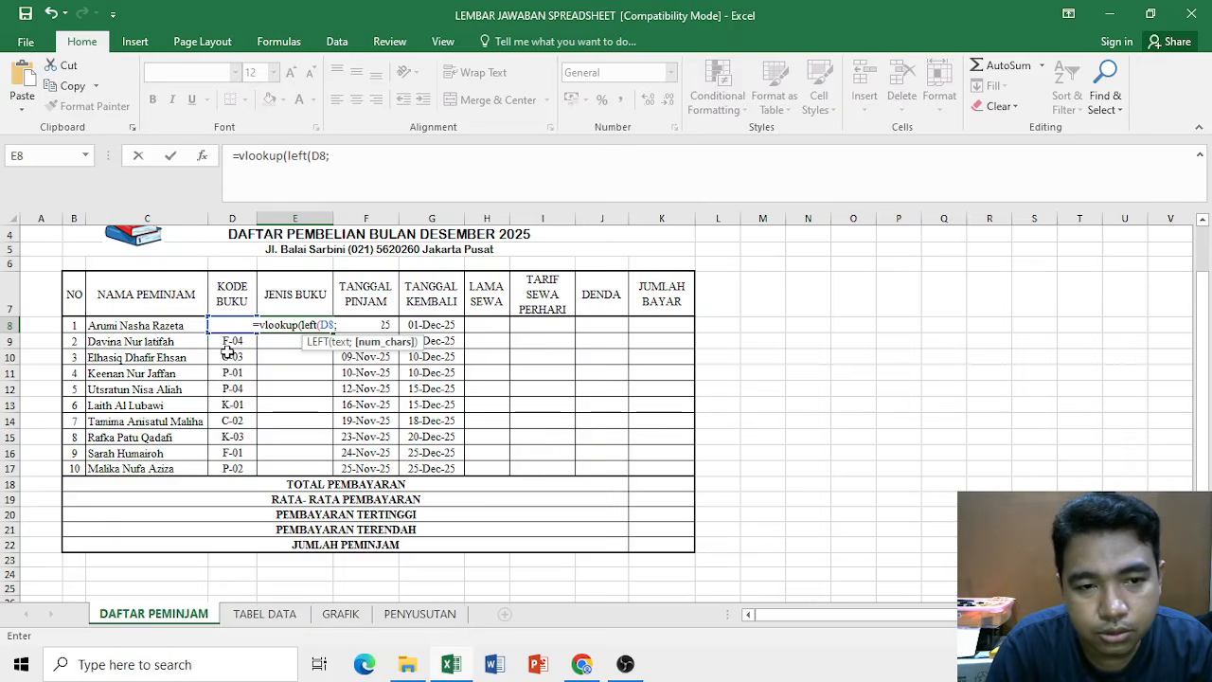
pyautogui.write('1')
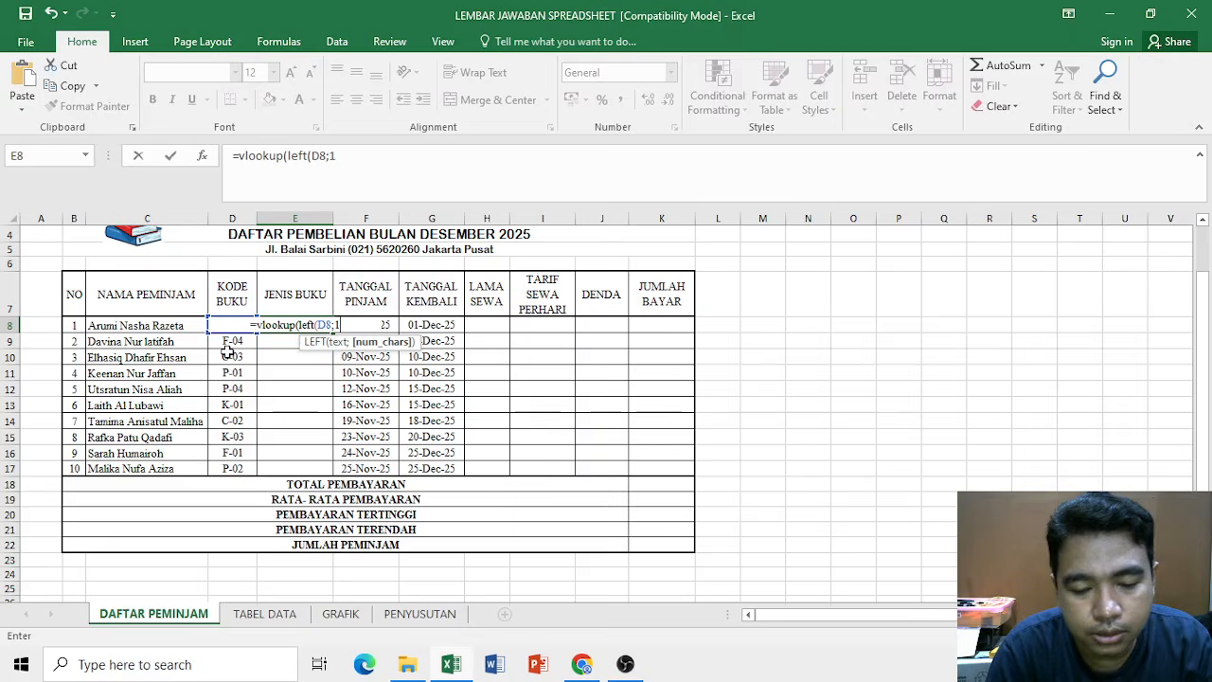
pyautogui.write(')')
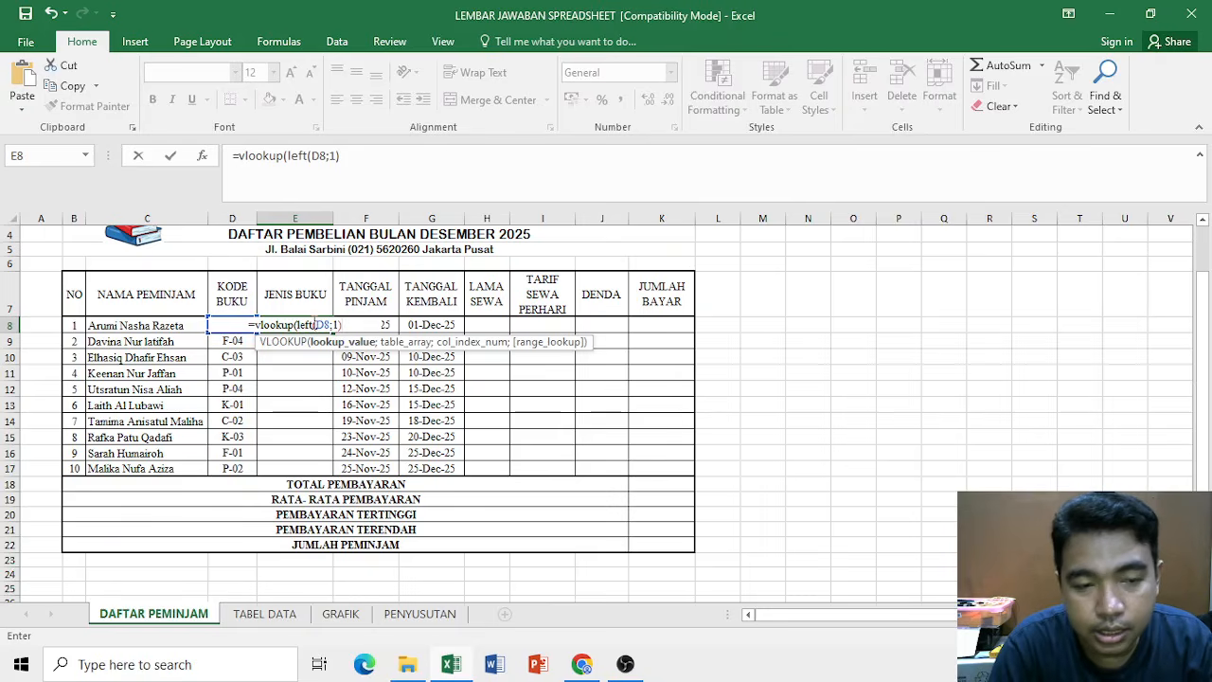
pyautogui.write(';')
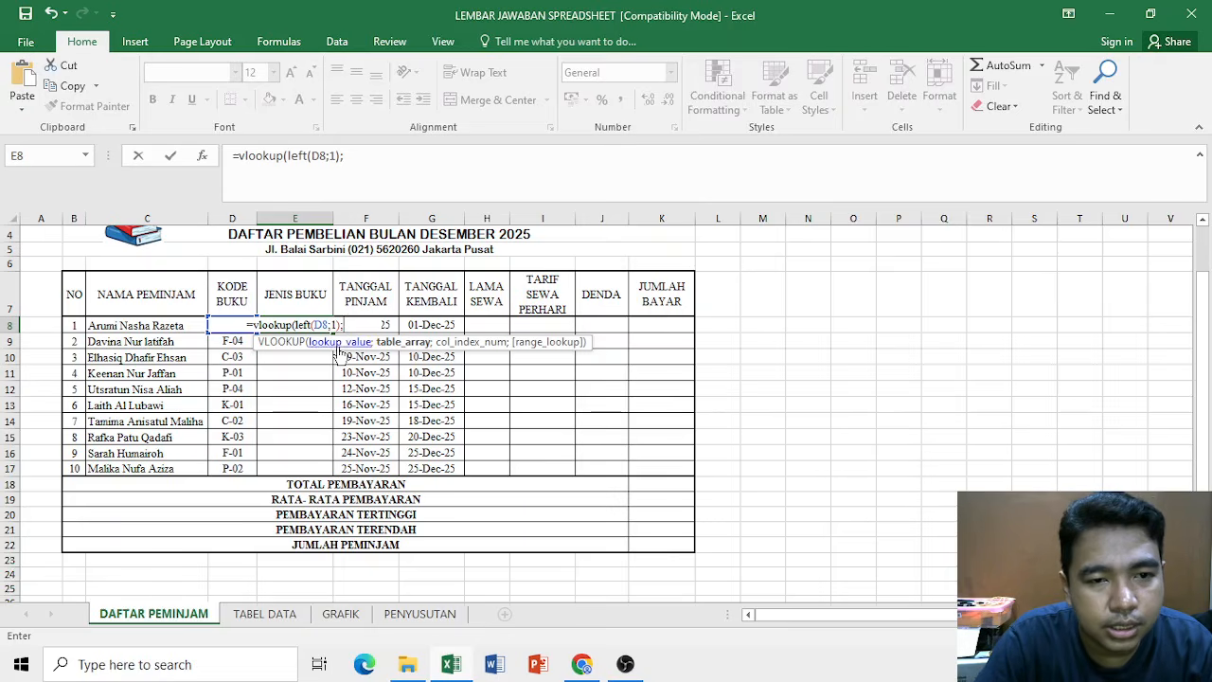
# Set the VLOOKUP table array to B5:C8 of TABEL 1 on the TABEL DATA sheet, as the absolute reference $B$5:$C$8
pyautogui.click(270, 617)
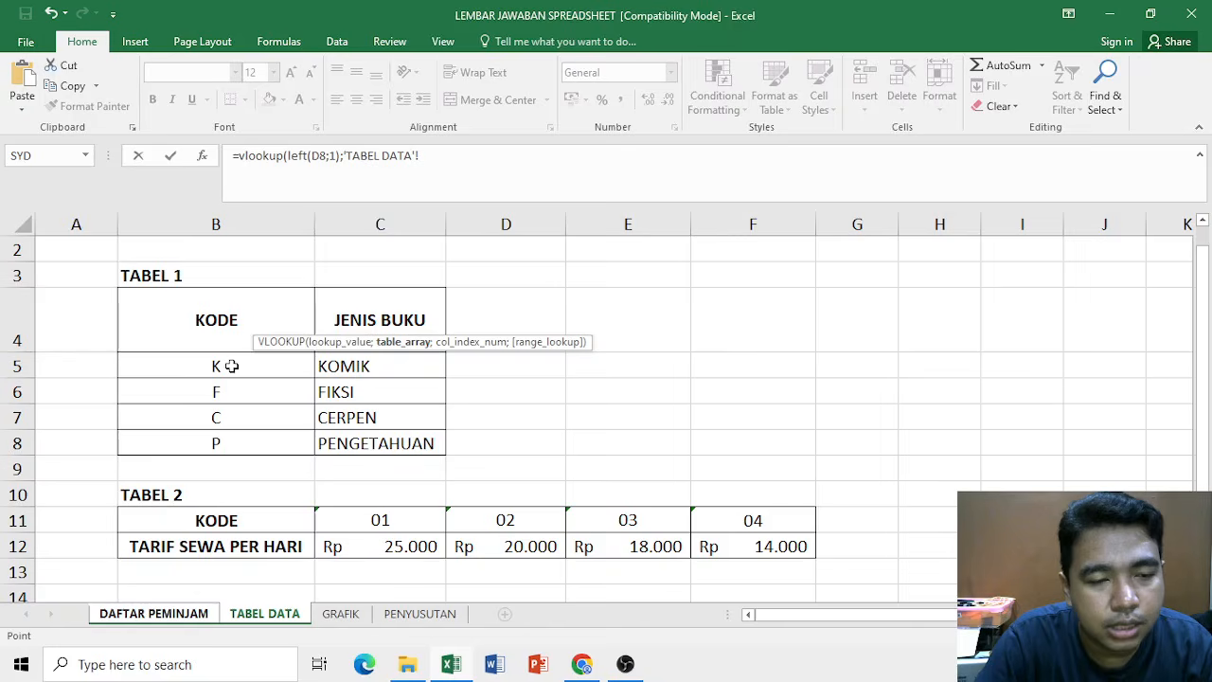
pyautogui.moveTo(199, 364); pyautogui.dragTo(369, 440)
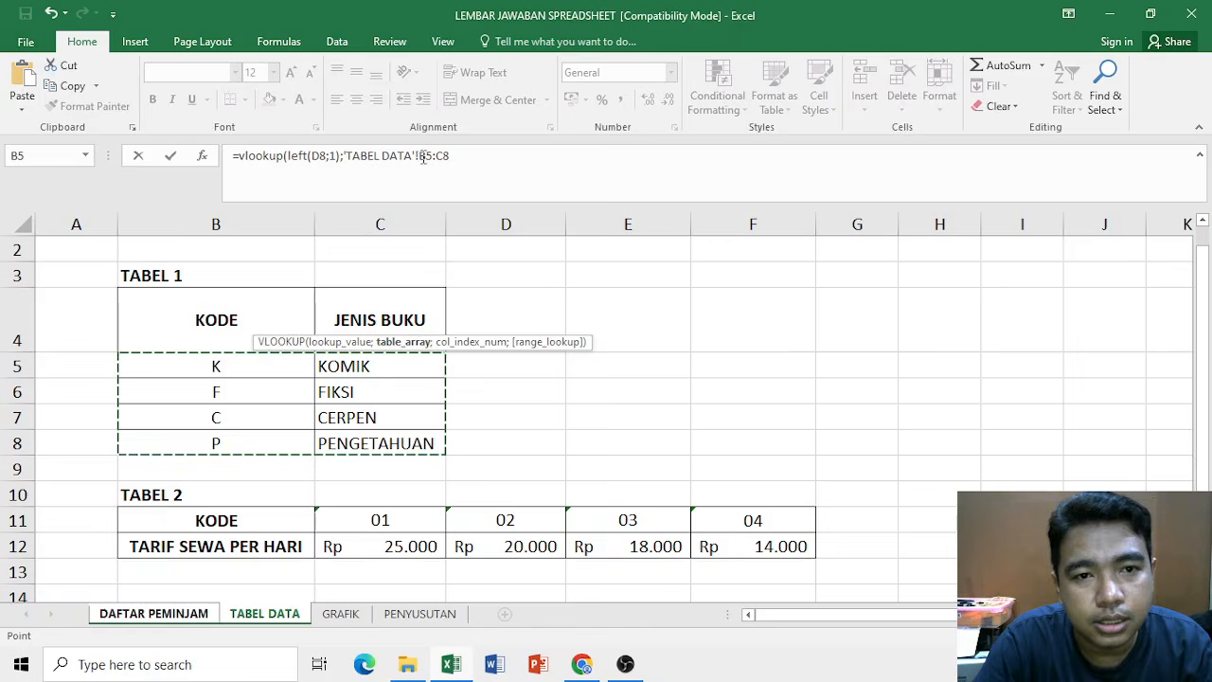
pyautogui.moveTo(417, 155); pyautogui.dragTo(453, 156)
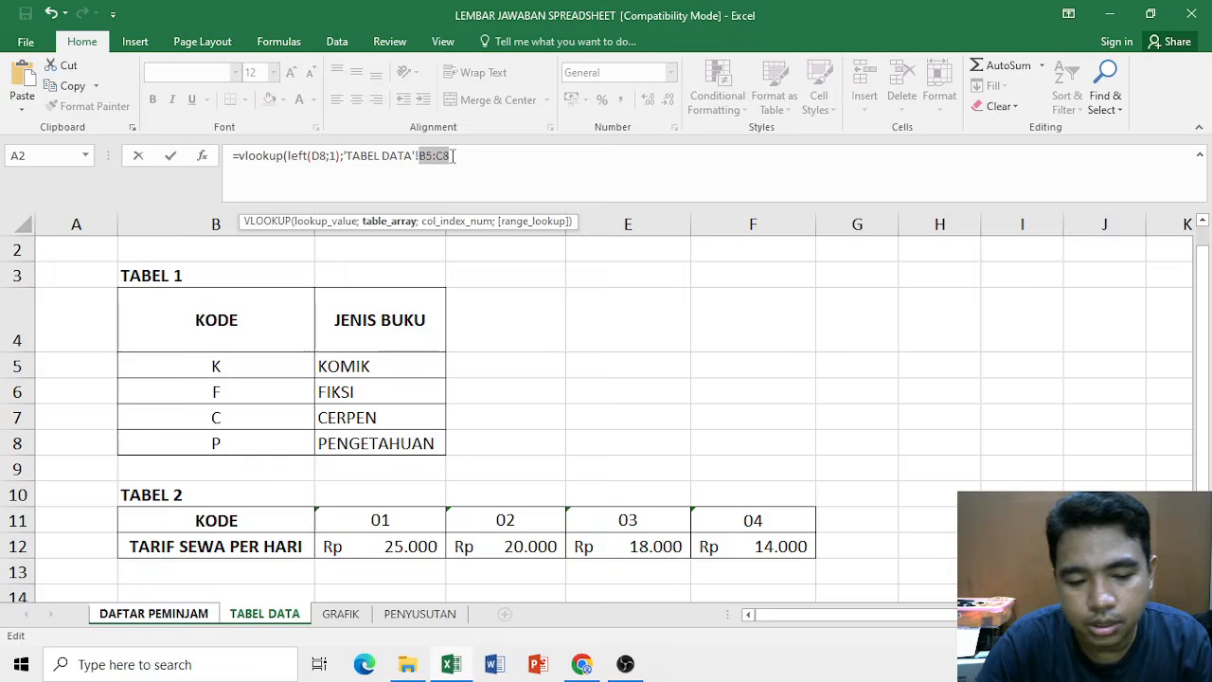
pyautogui.press('F4')
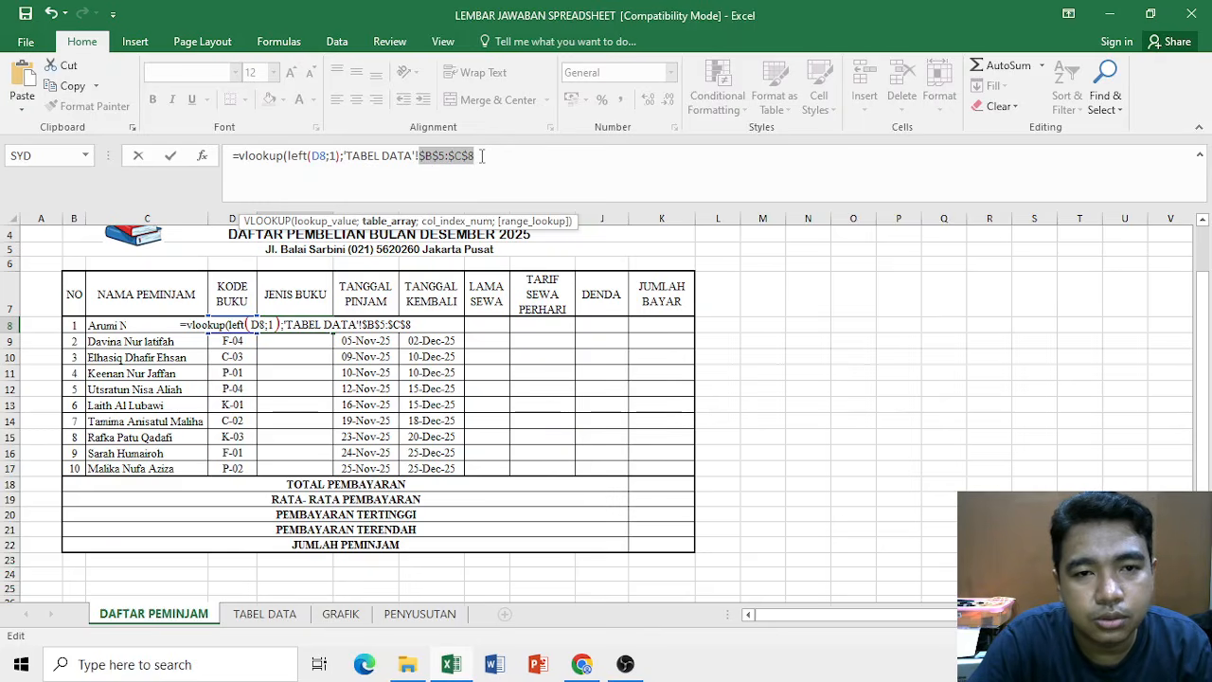
pyautogui.click(481, 156)
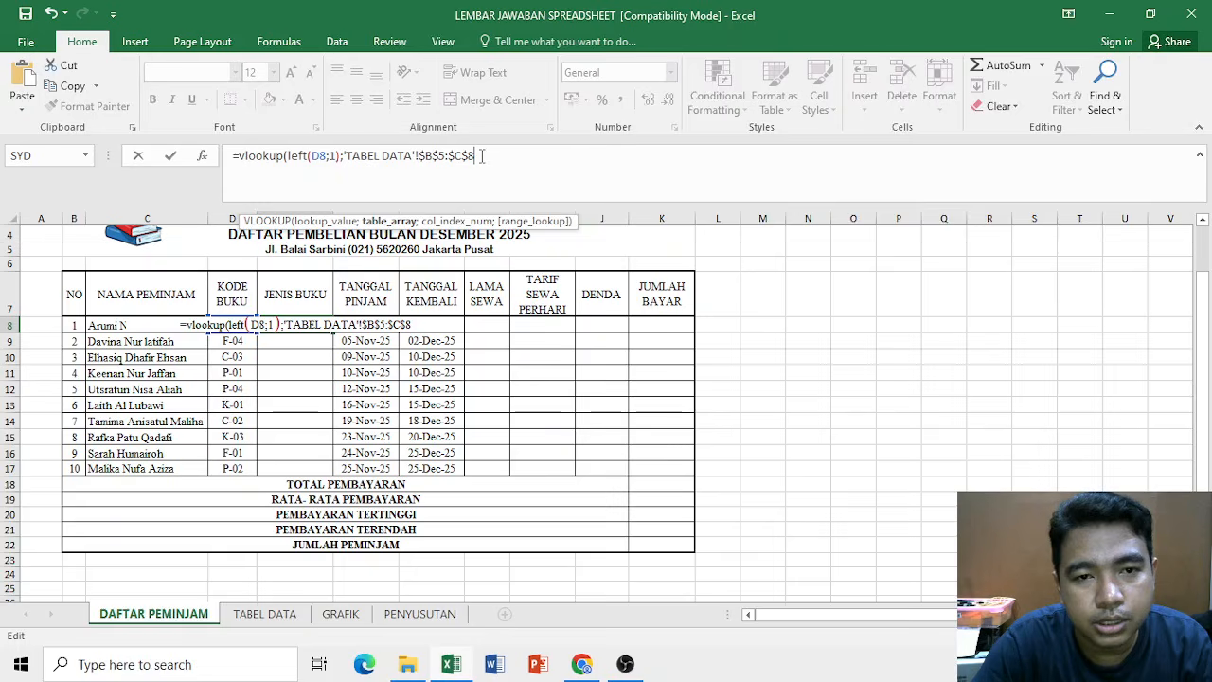
# Complete the VLOOKUP formula in E8 with column index 2 and range lookup 0, and enter it
pyautogui.write(';')
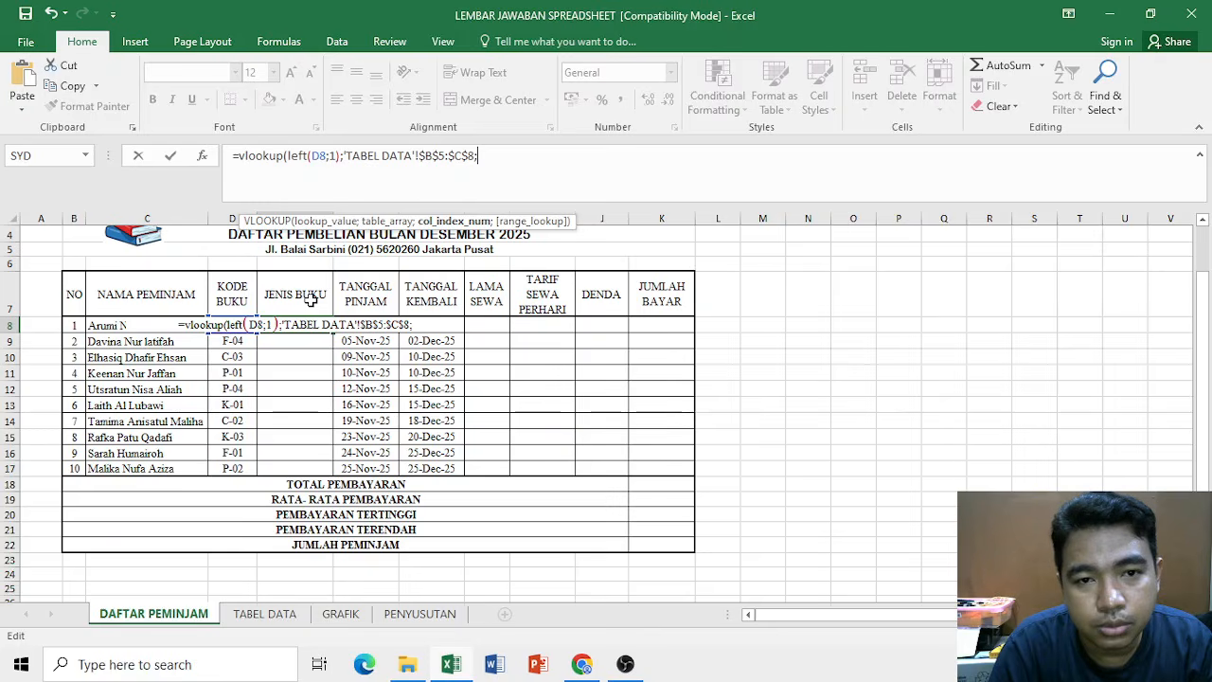
pyautogui.write('2')
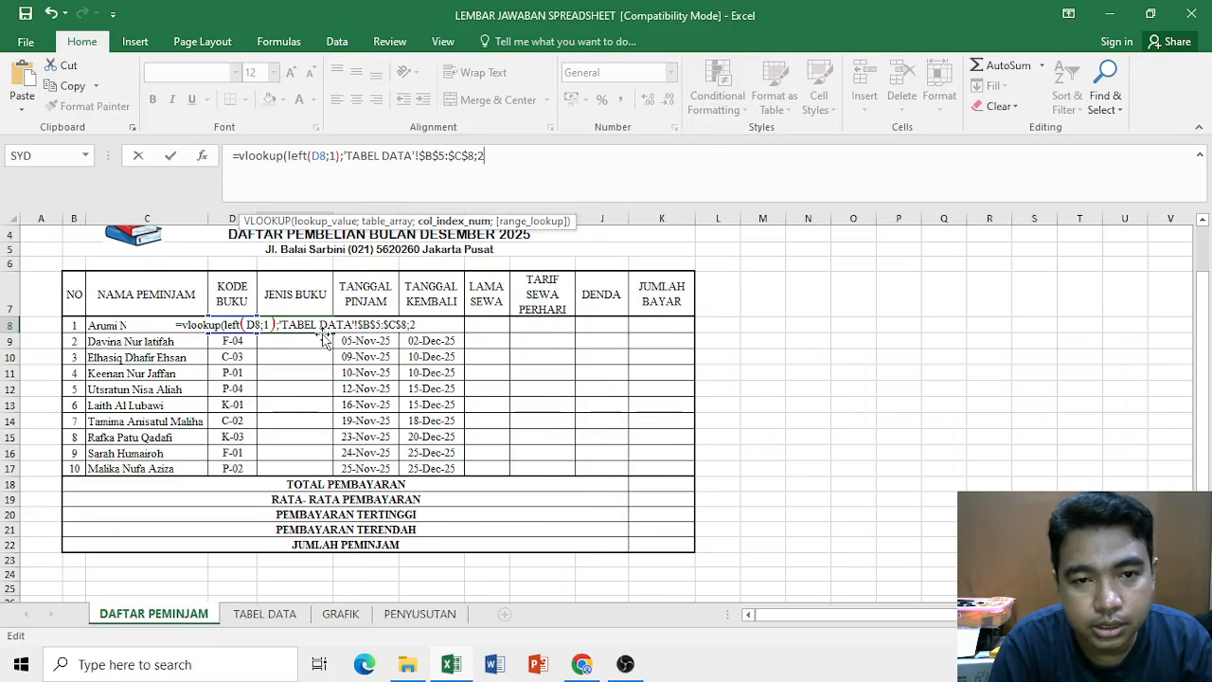
pyautogui.write(';')
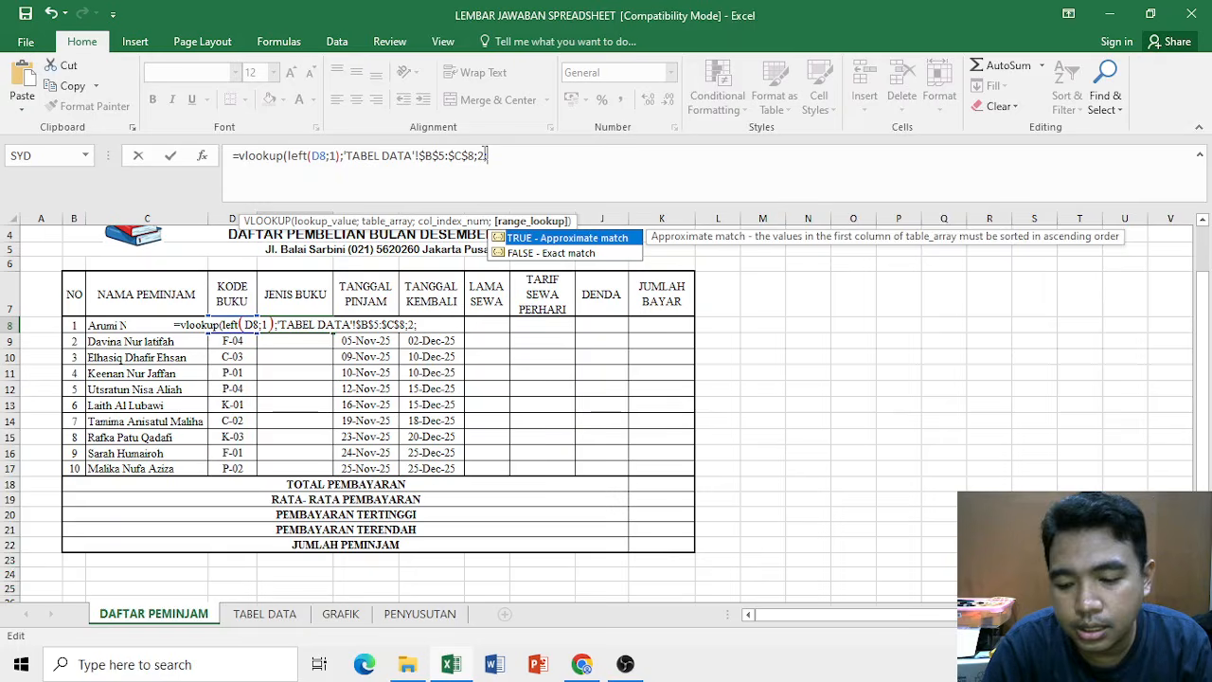
pyautogui.write('0')
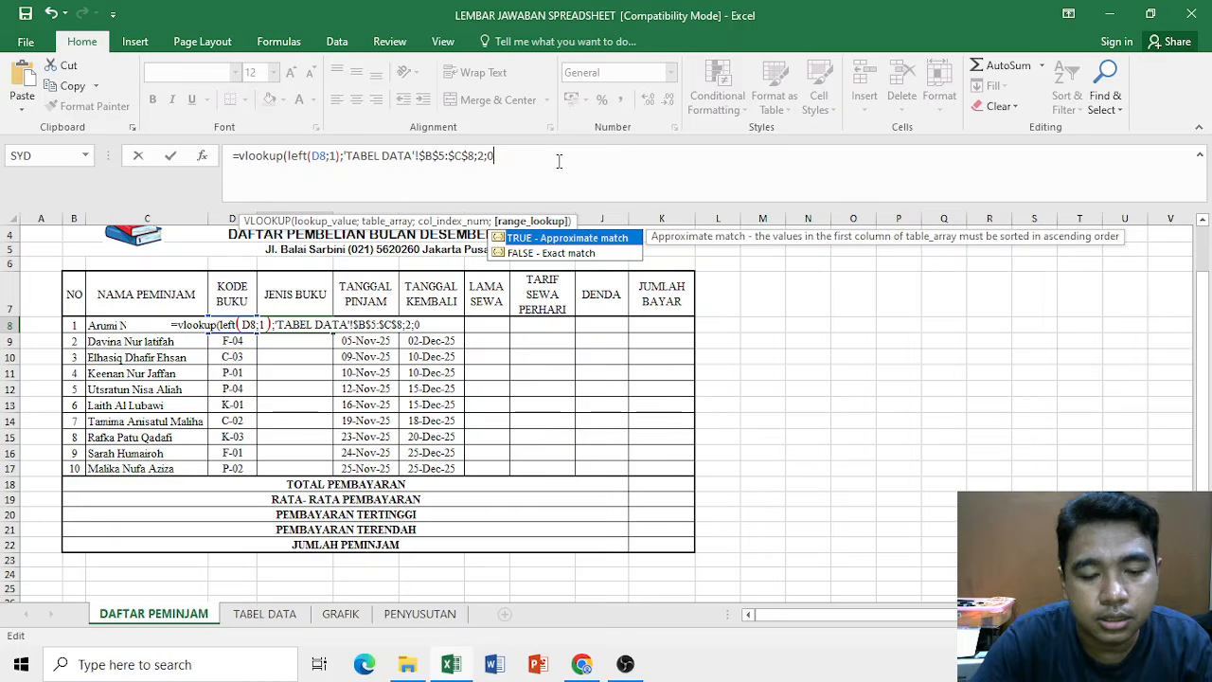
pyautogui.write(')')
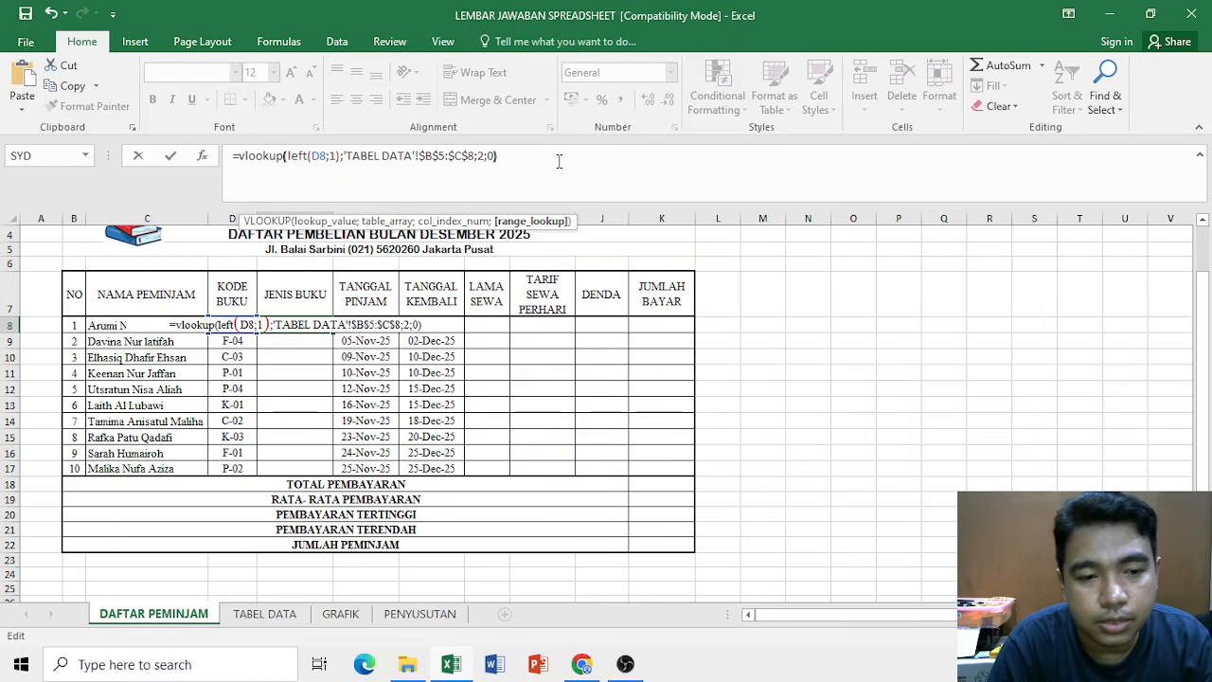
pyautogui.press('Return')
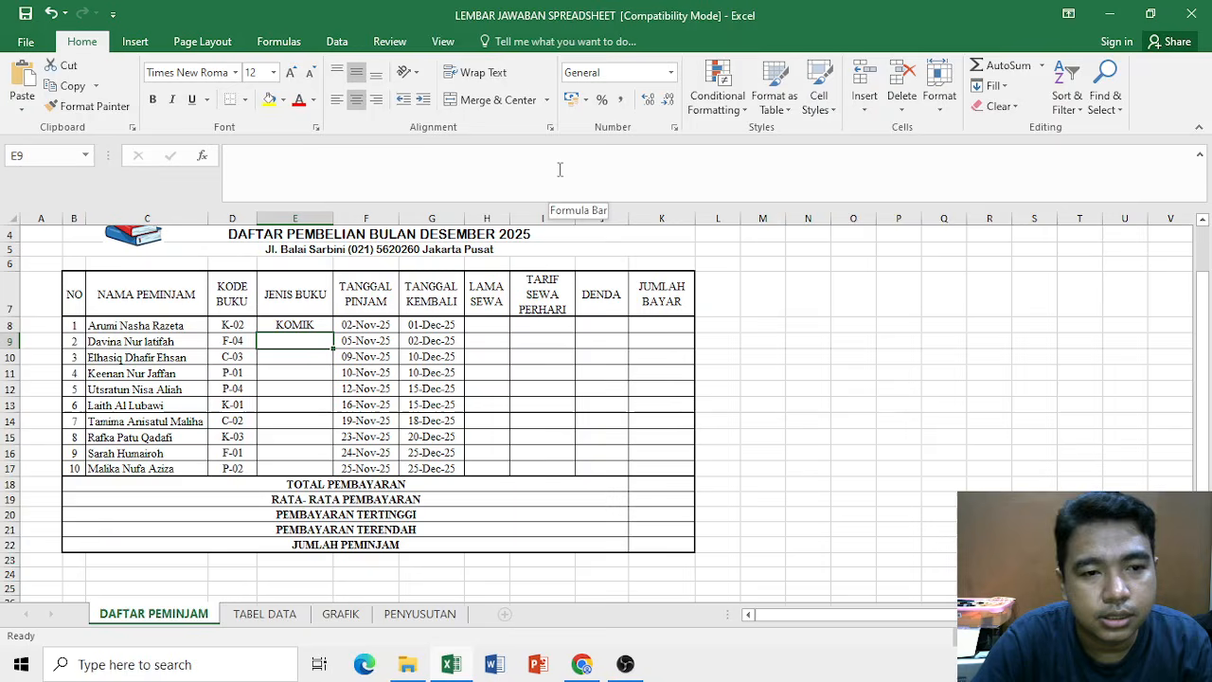
# Copy the VLOOKUP formula from E8 down through E17 and widen the JENIS BUKU column to fit its longest entries
pyautogui.click(317, 324)
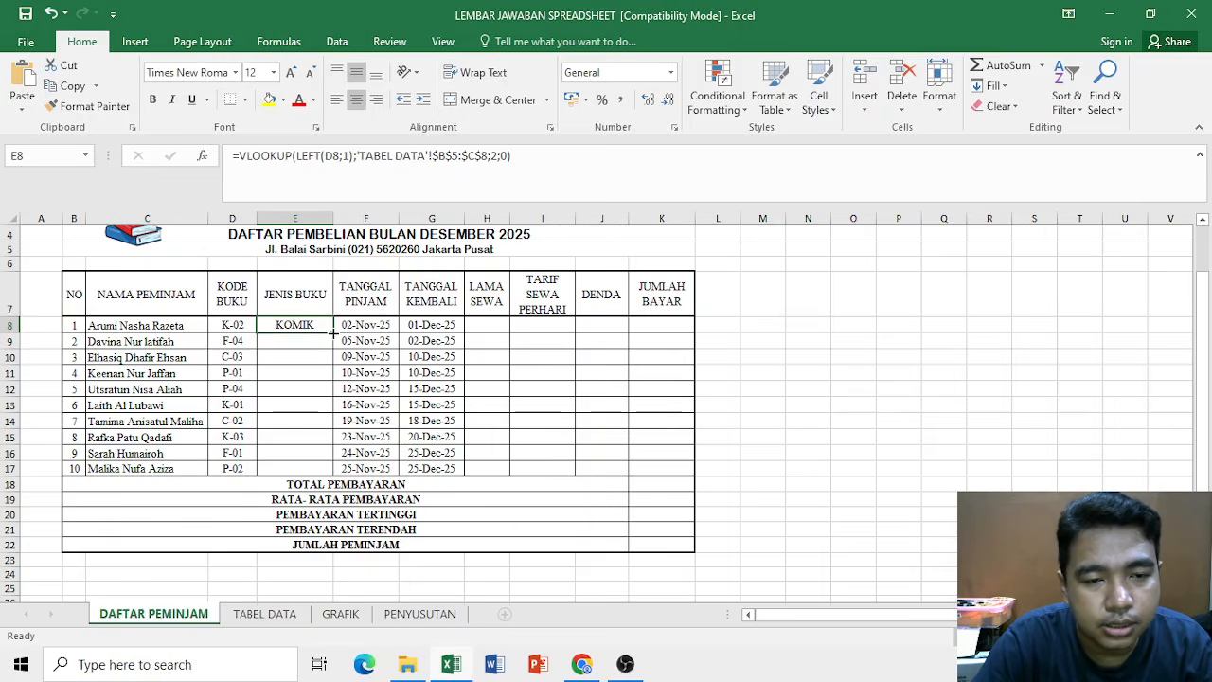
pyautogui.moveTo(334, 332); pyautogui.dragTo(330, 475)
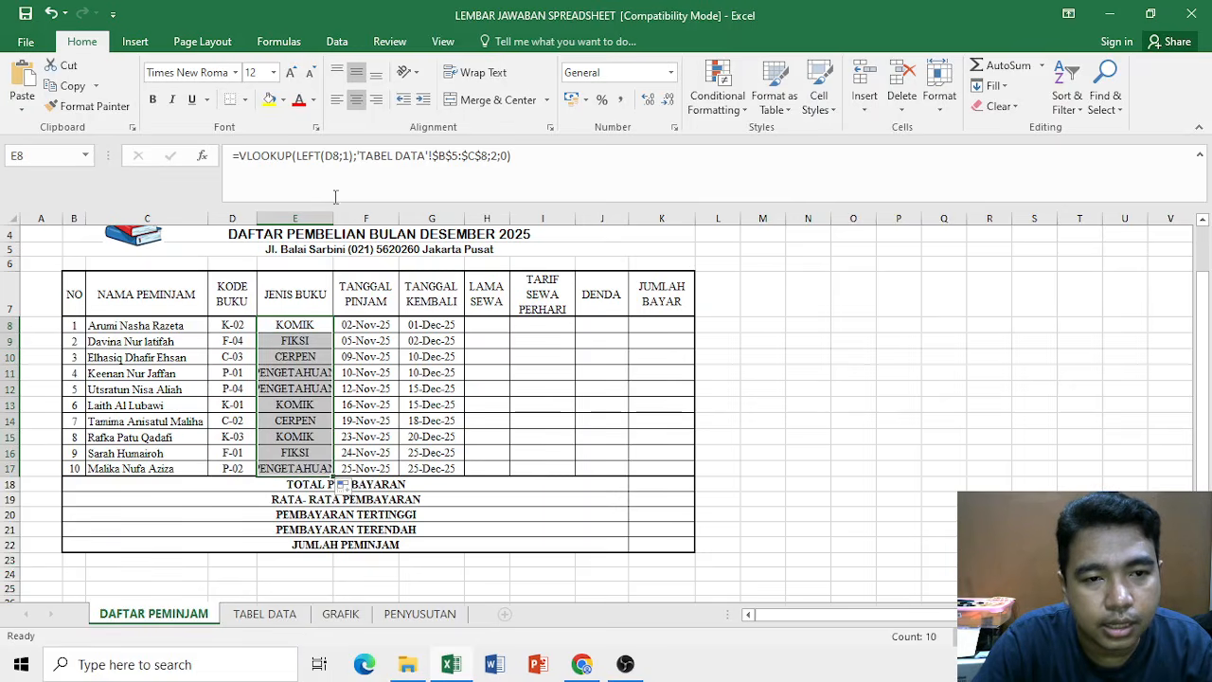
pyautogui.moveTo(335, 219); pyautogui.dragTo(347, 219)
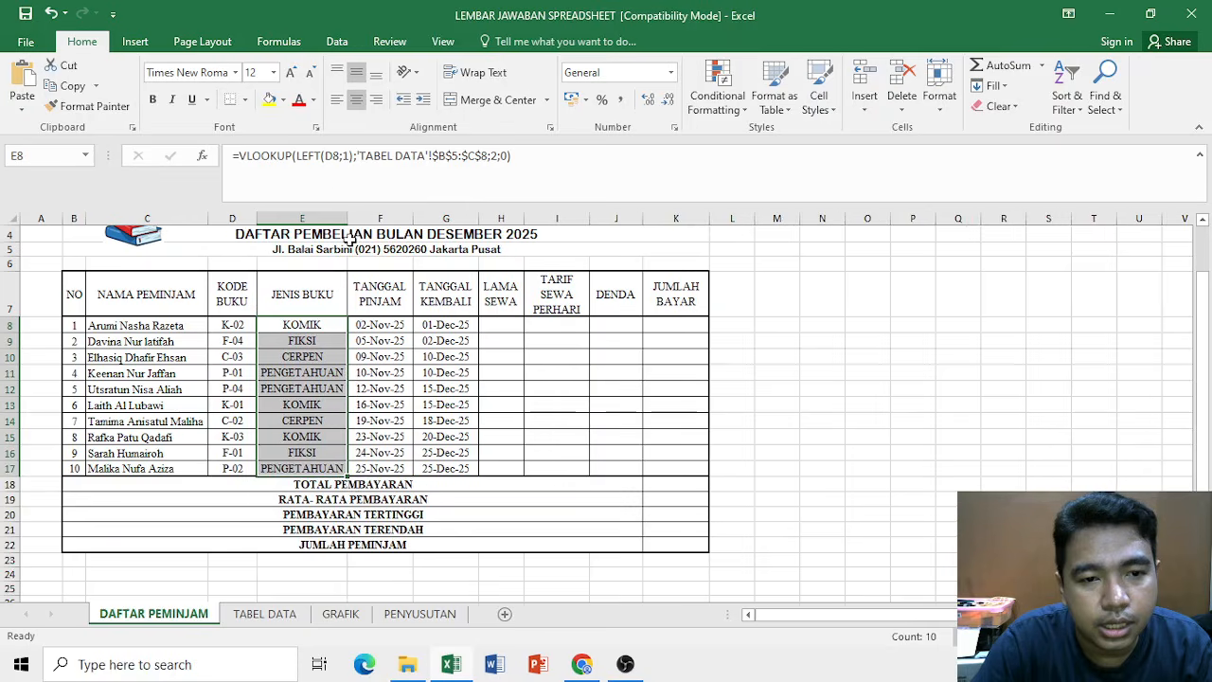
# Select the first LAMA SEWA cell, H8, and switch to the PDF in Chrome to review the Lama Sewa formula and cell format
pyautogui.click(488, 322)
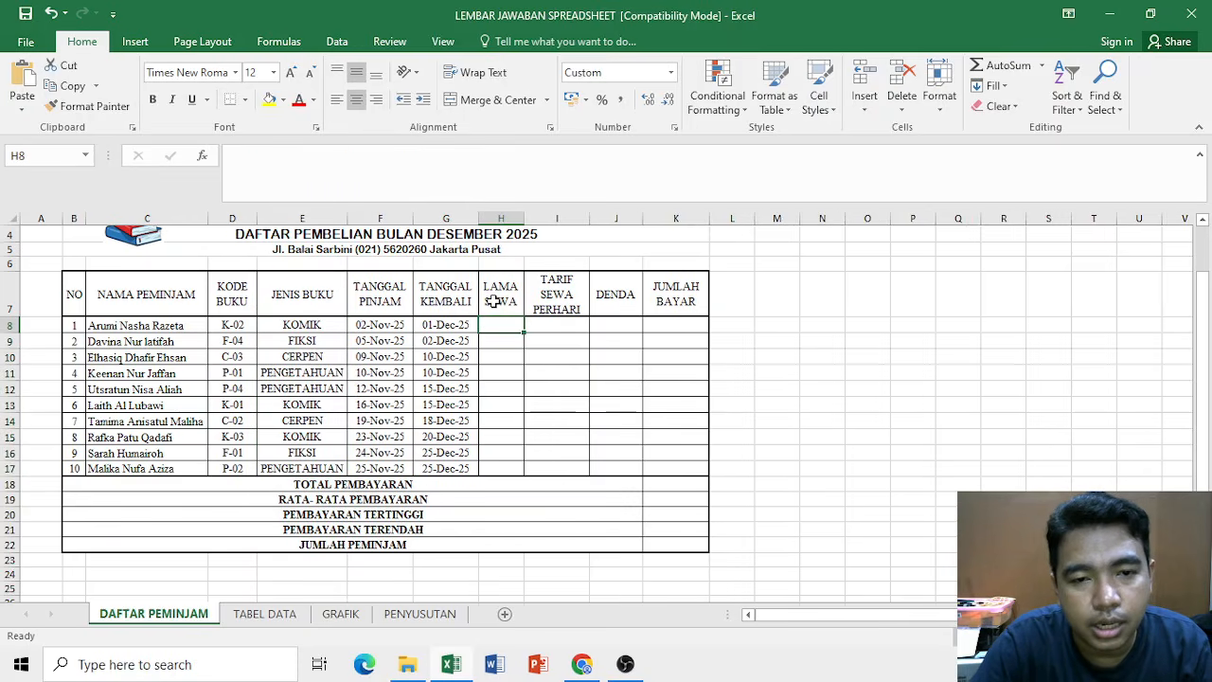
pyautogui.click(582, 663)
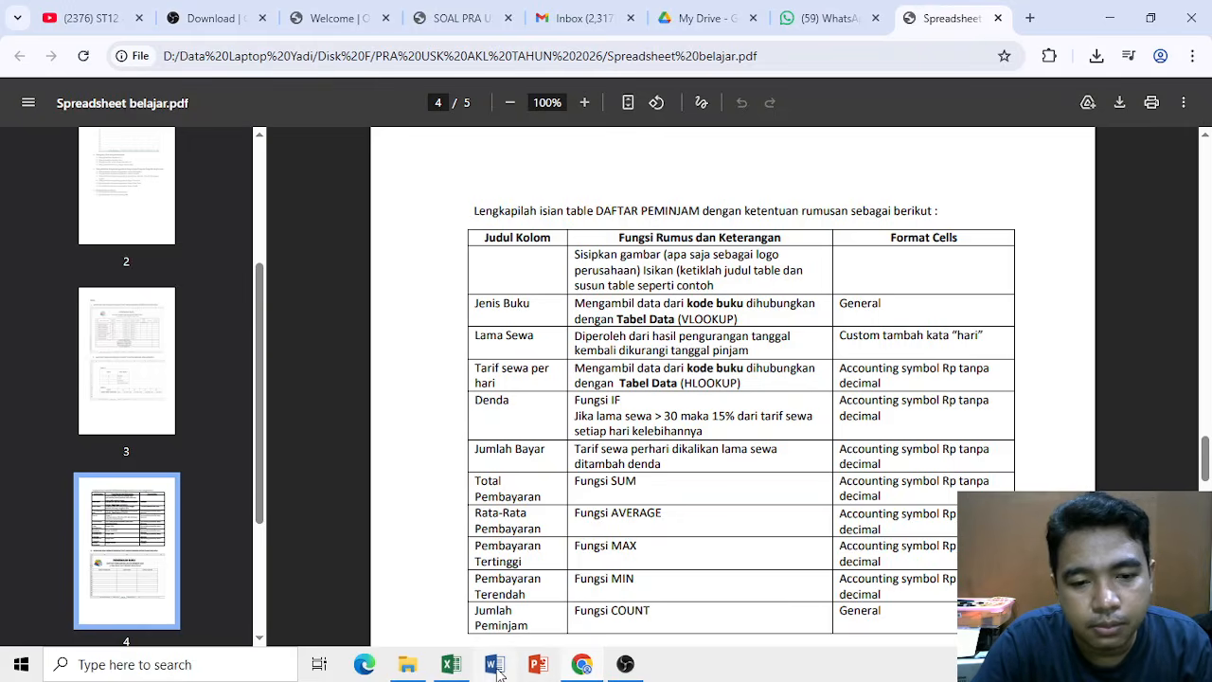
pyautogui.moveTo(583, 668)
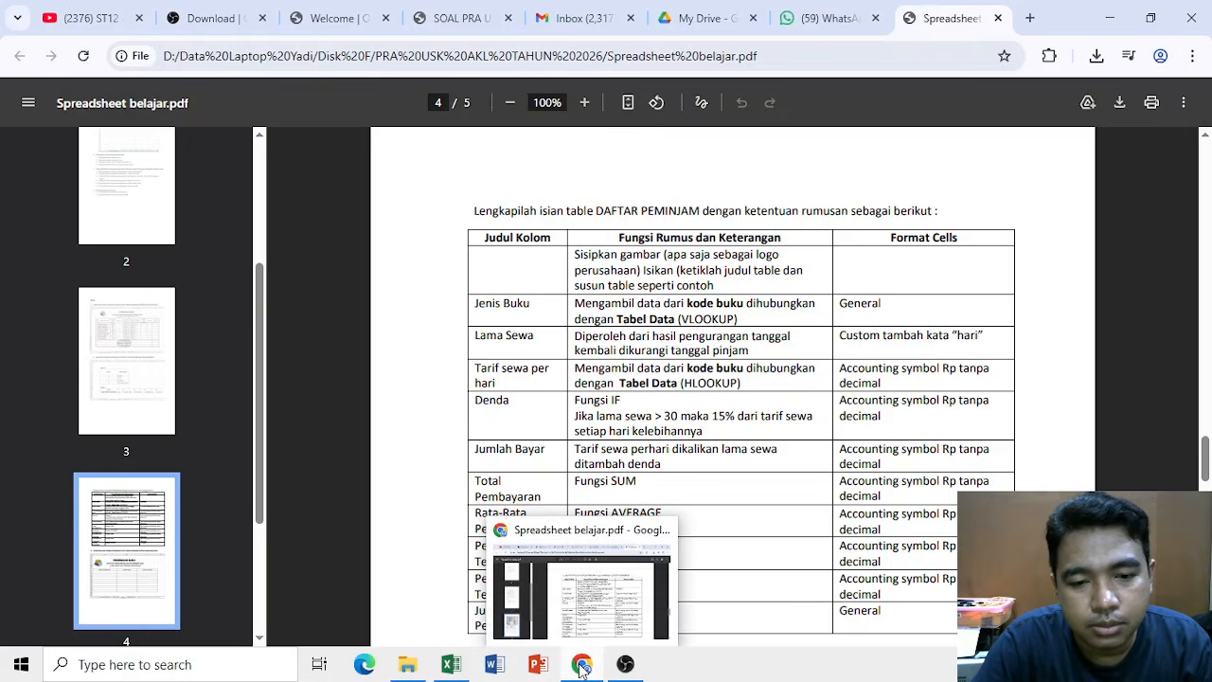
# Return to Excel and apply the Date format of type 14-Mar-12 to the loan and return dates in F8:G17
pyautogui.click(451, 664)
pyautogui.moveTo(393, 327); pyautogui.dragTo(443, 341)
pyautogui.click(393, 324)
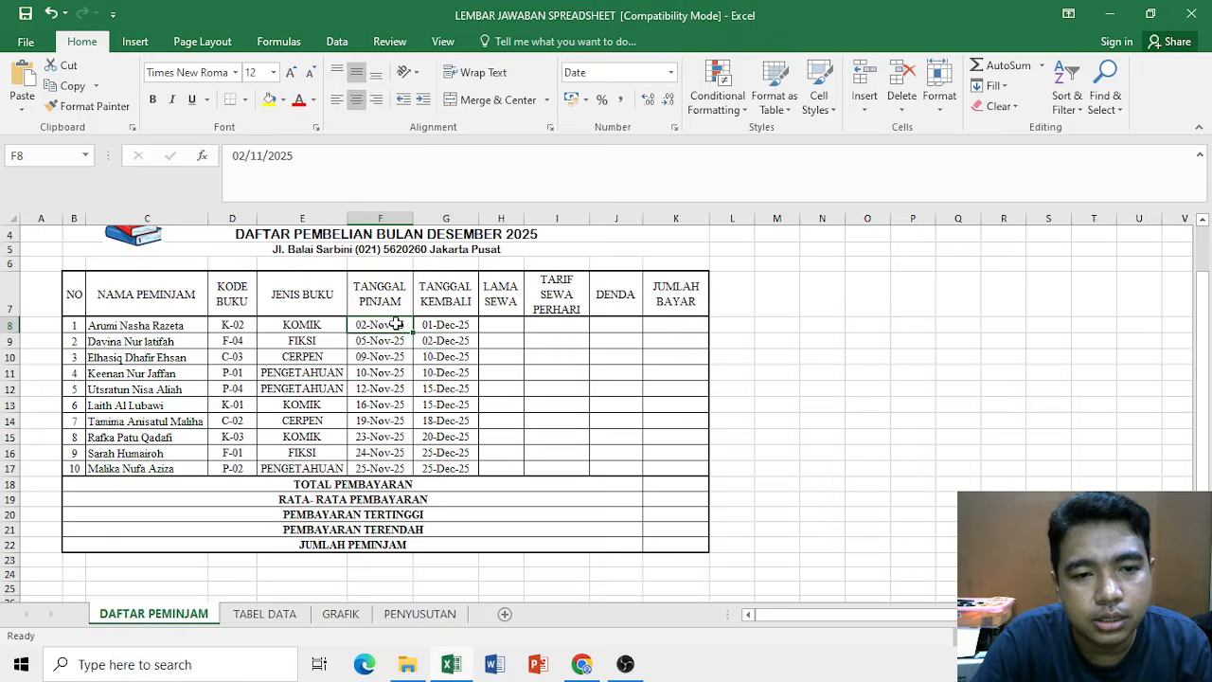
pyautogui.moveTo(393, 324); pyautogui.dragTo(450, 462)
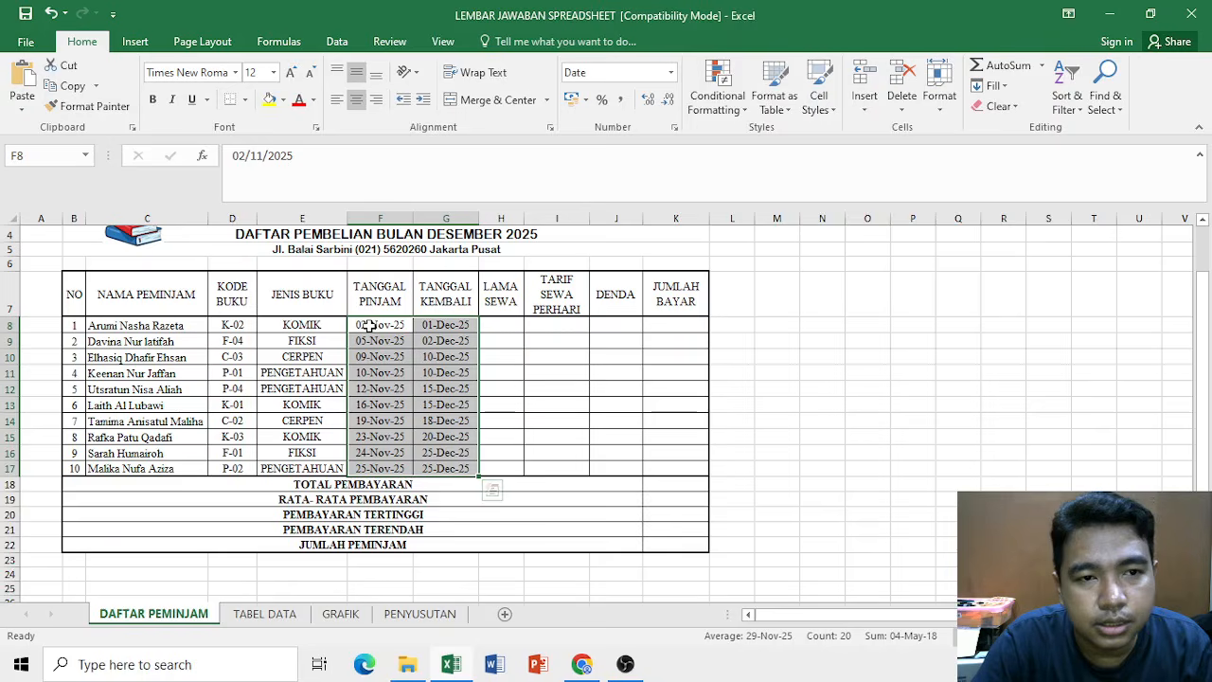
pyautogui.click(671, 72)
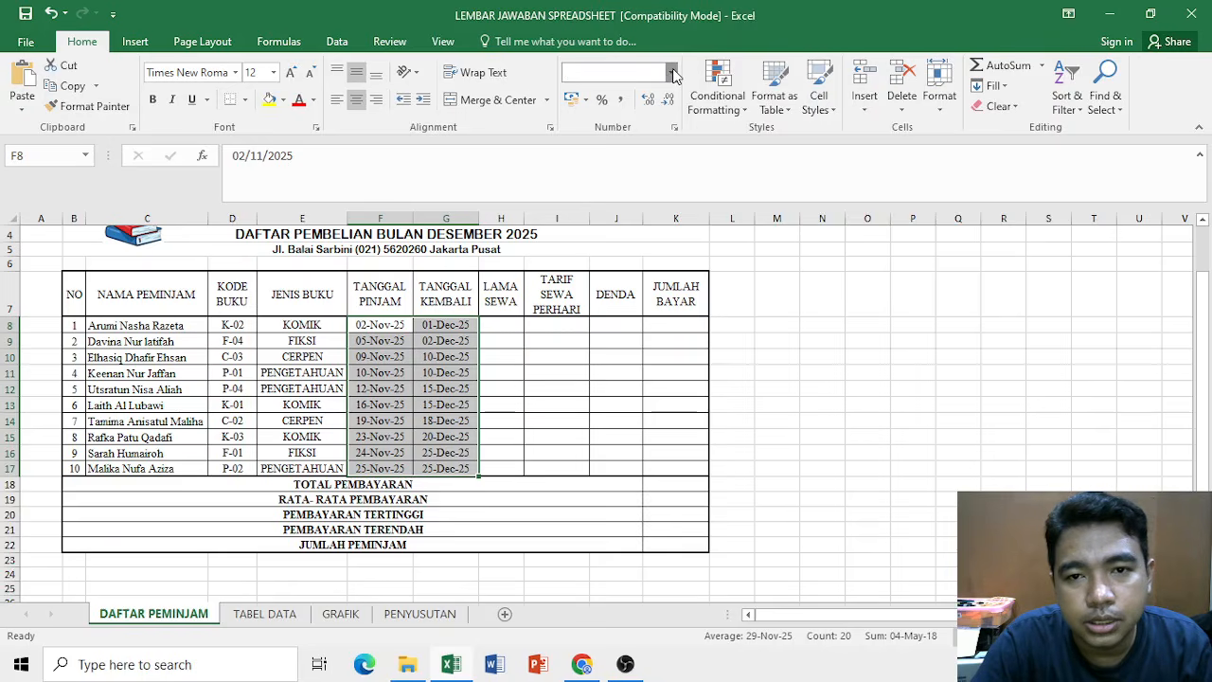
pyautogui.click(609, 486)
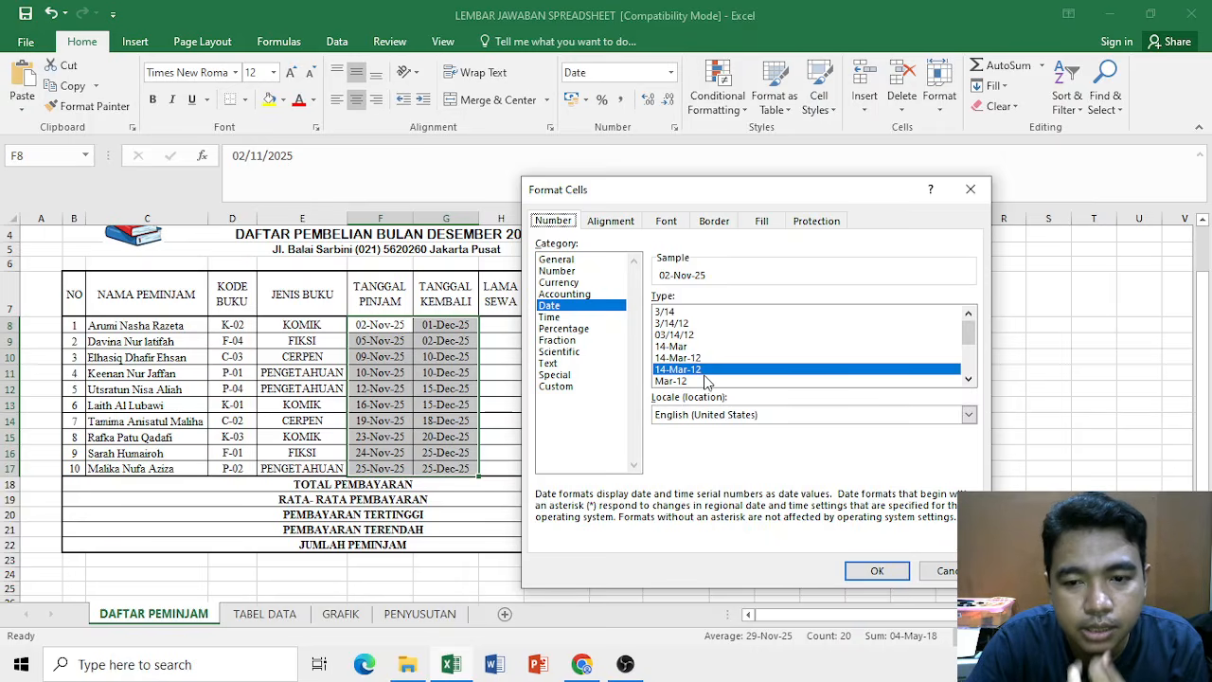
pyautogui.click(884, 577)
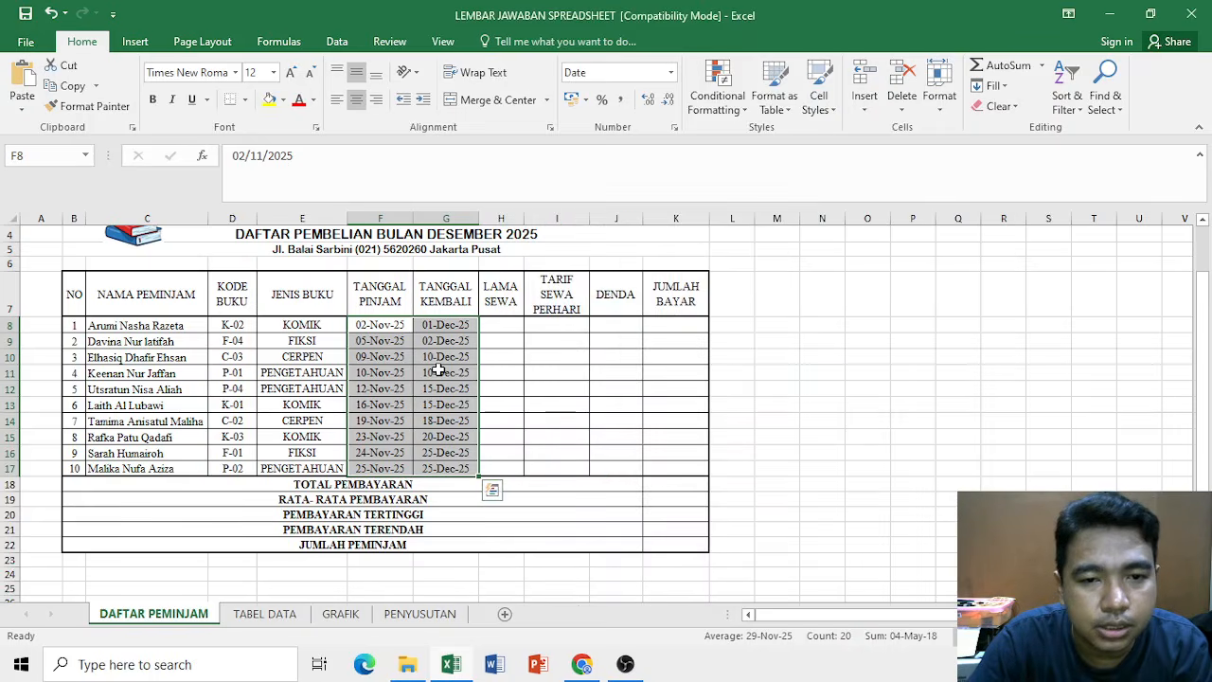
# Enter =G8-F8 in LAMA SEWA cell H8 and slightly widen column H
pyautogui.click(495, 328)
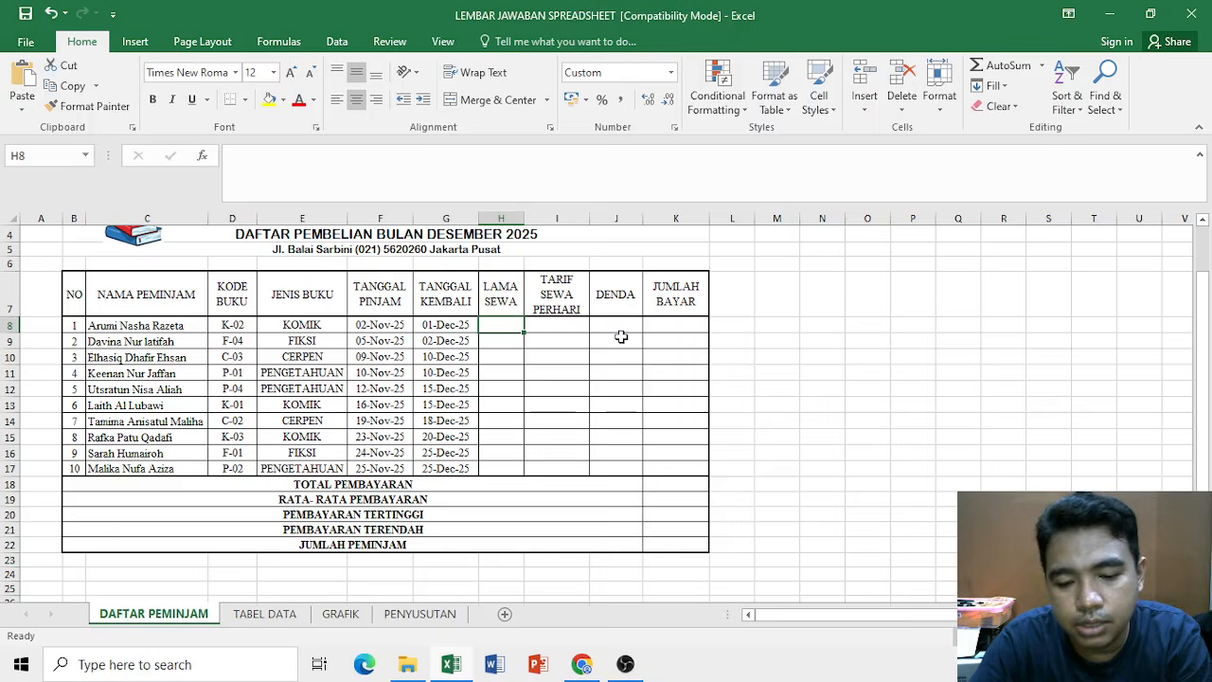
pyautogui.write('=')
pyautogui.click(443, 326)
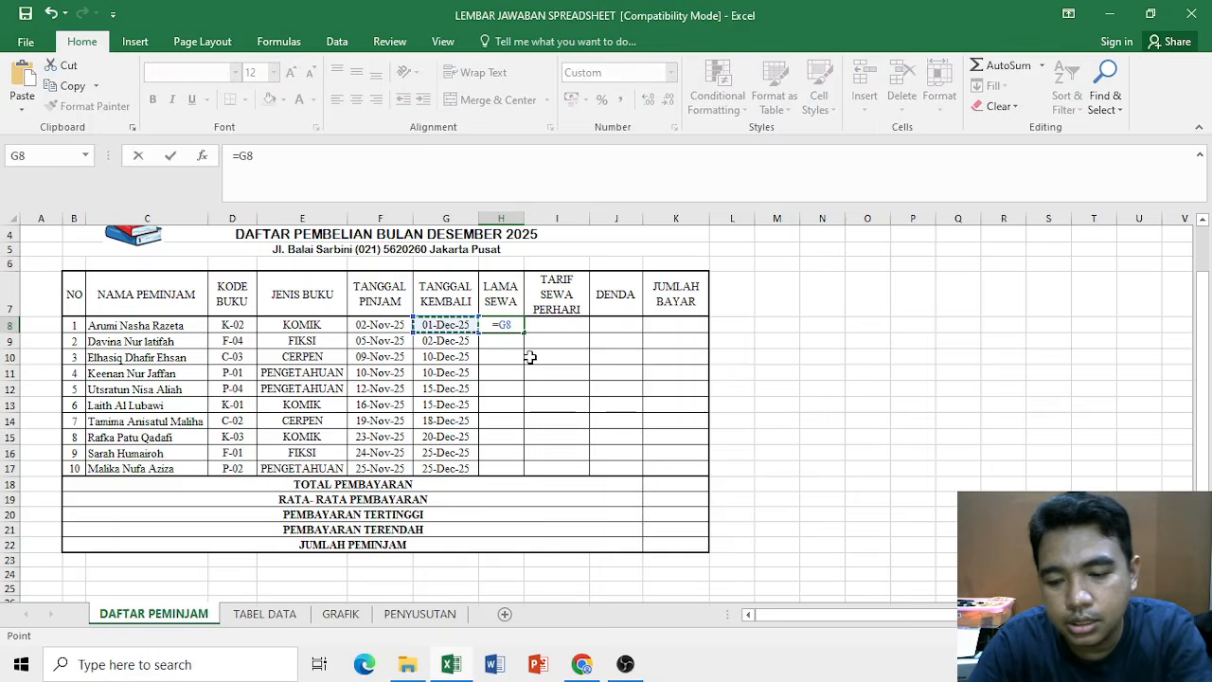
pyautogui.write('-')
pyautogui.click(384, 324)
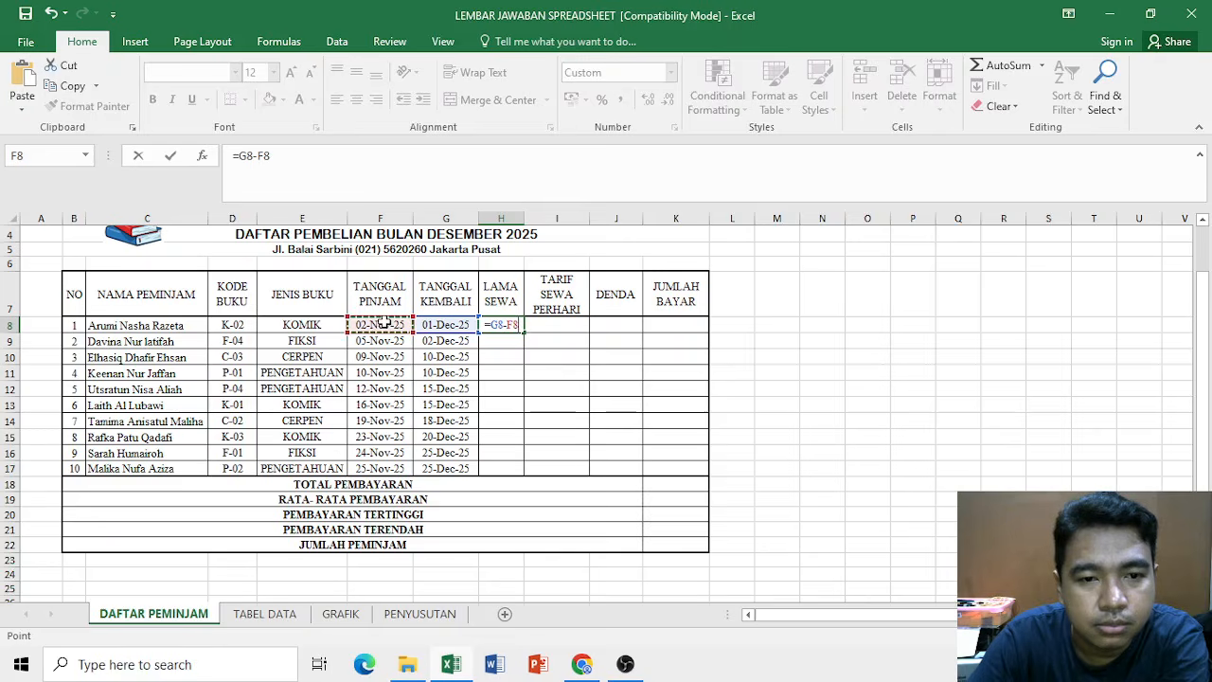
pyautogui.press('Return')
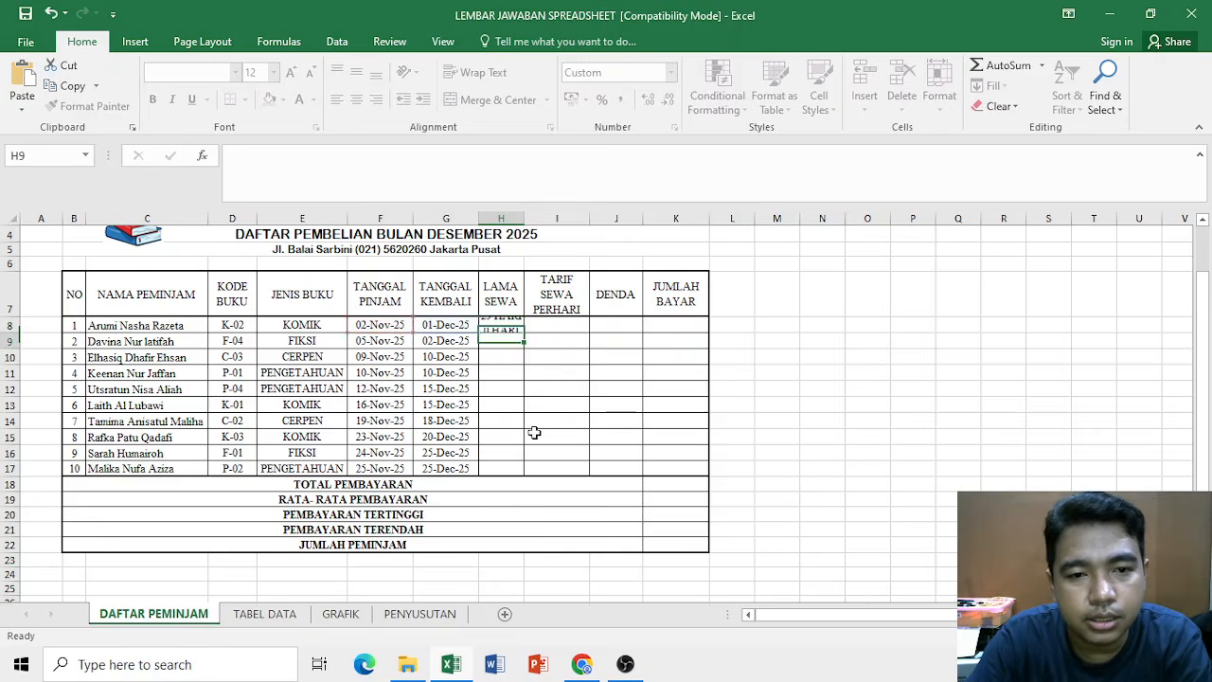
pyautogui.press('Up')
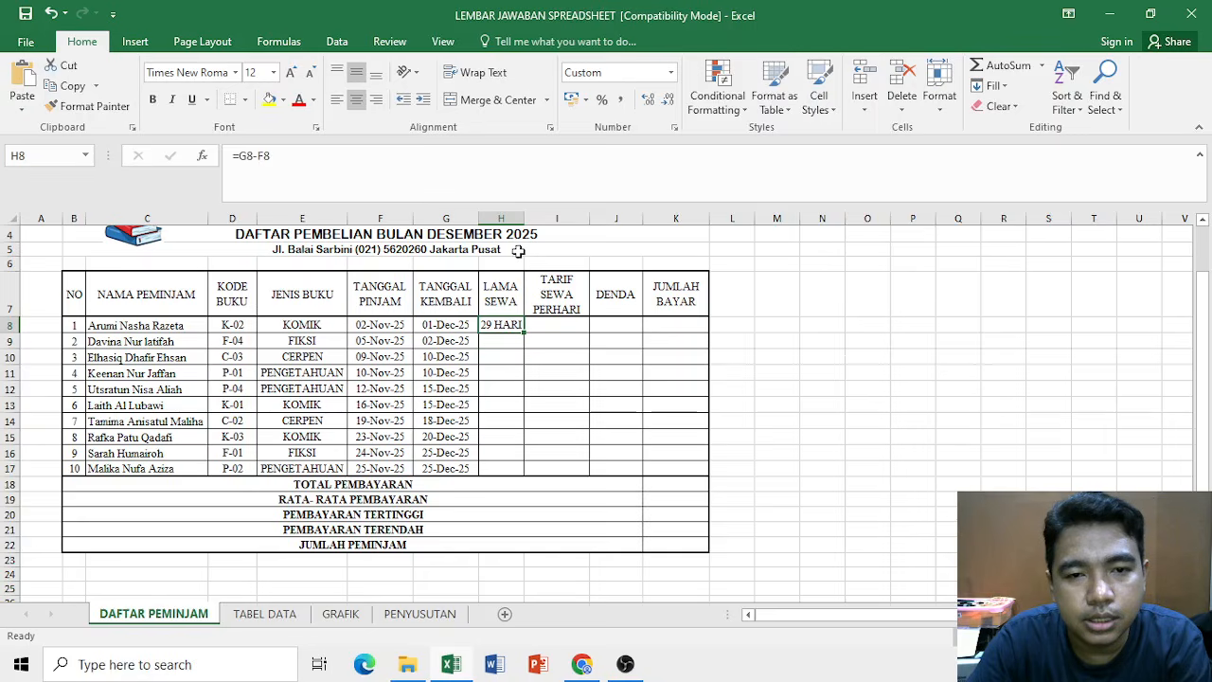
pyautogui.moveTo(523, 219); pyautogui.dragTo(531, 219)
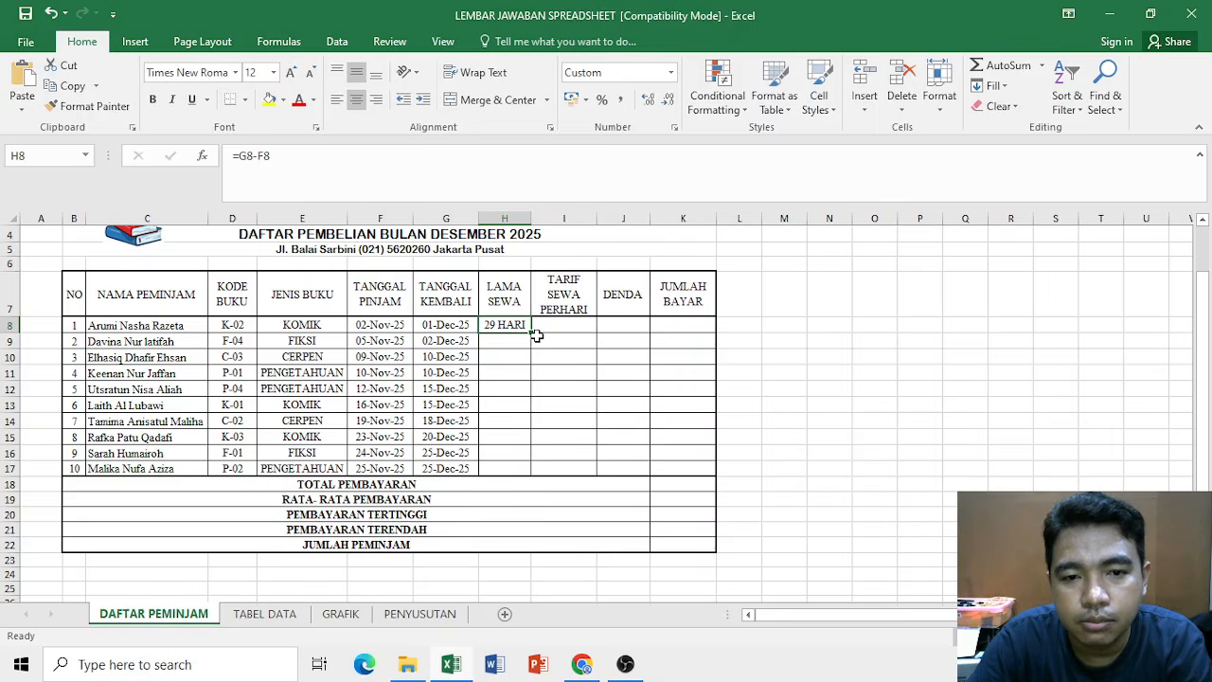
pyautogui.click(670, 73)
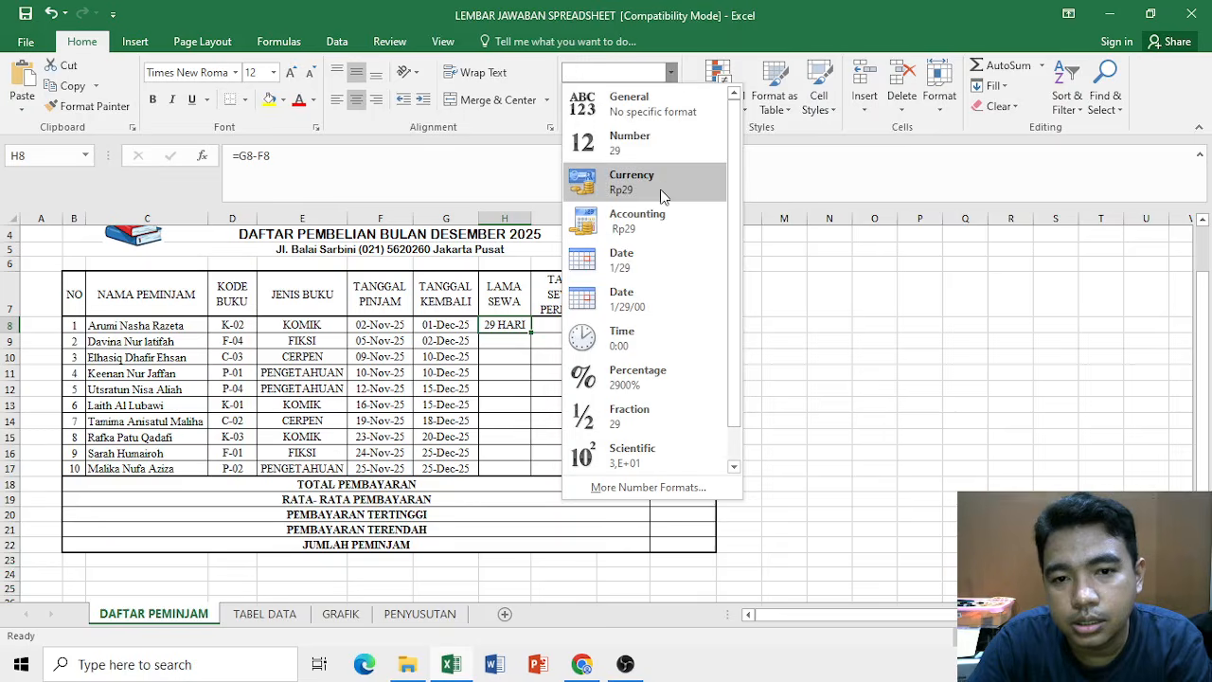
pyautogui.click(632, 486)
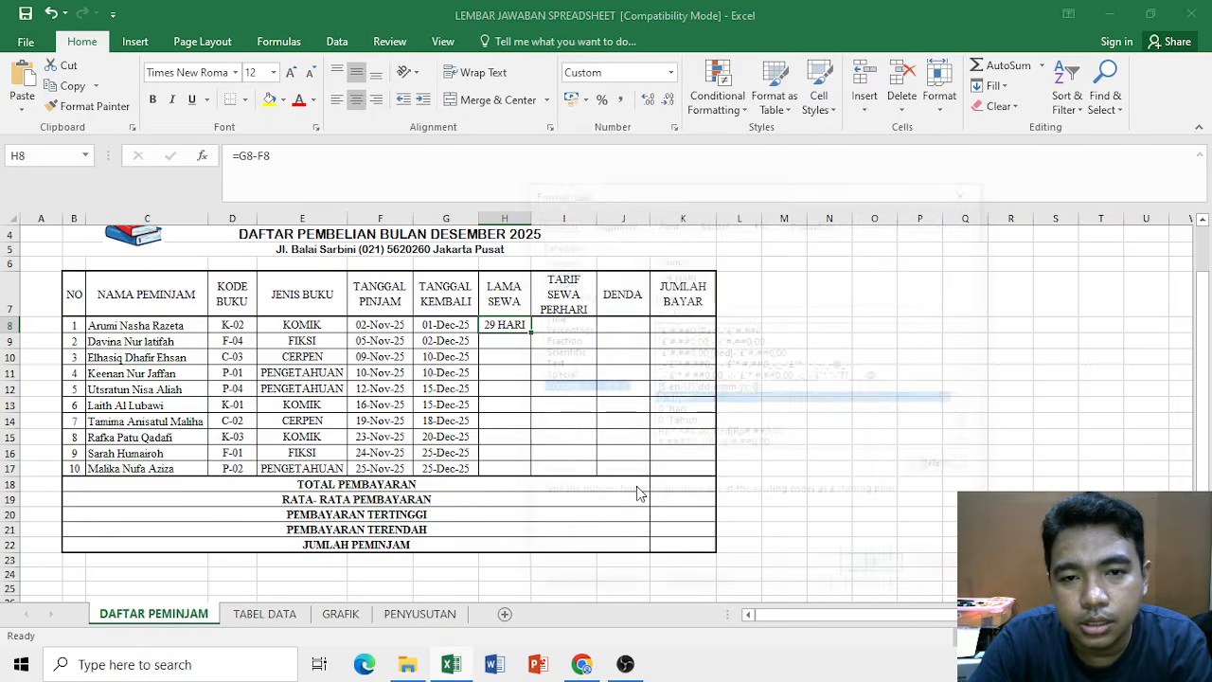
pyautogui.click(973, 187)
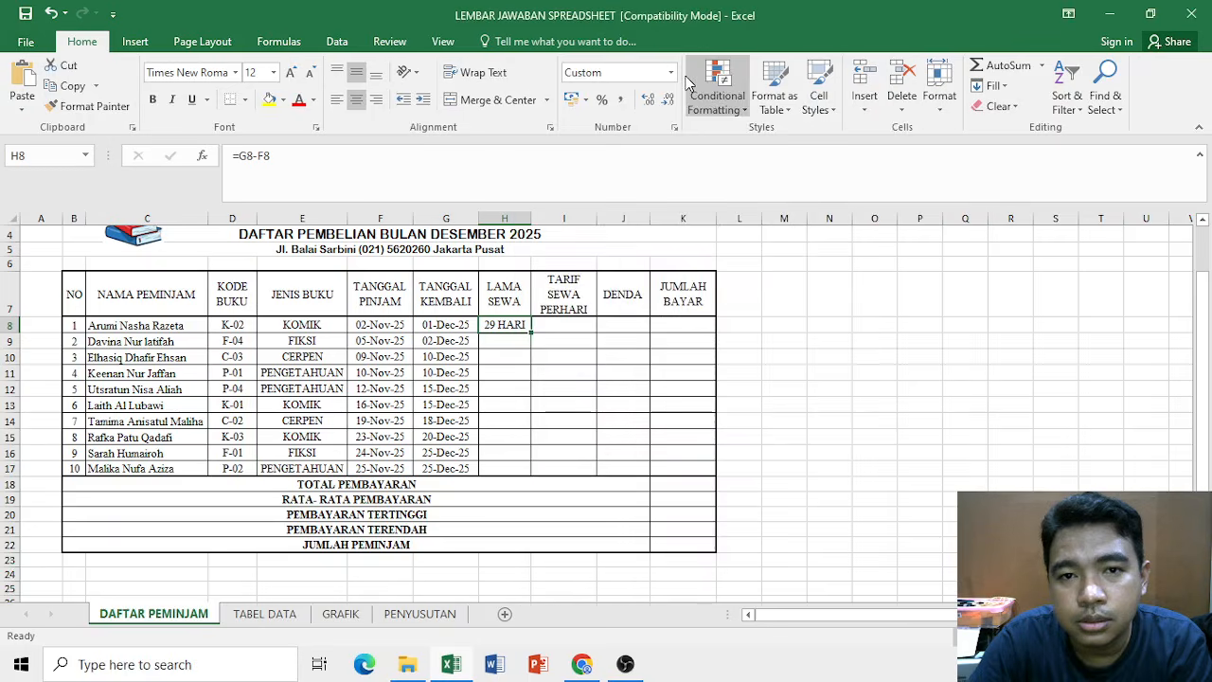
# Reset H8 to the General number format and copy its formula down through H17
pyautogui.click(670, 73)
pyautogui.click(625, 95)
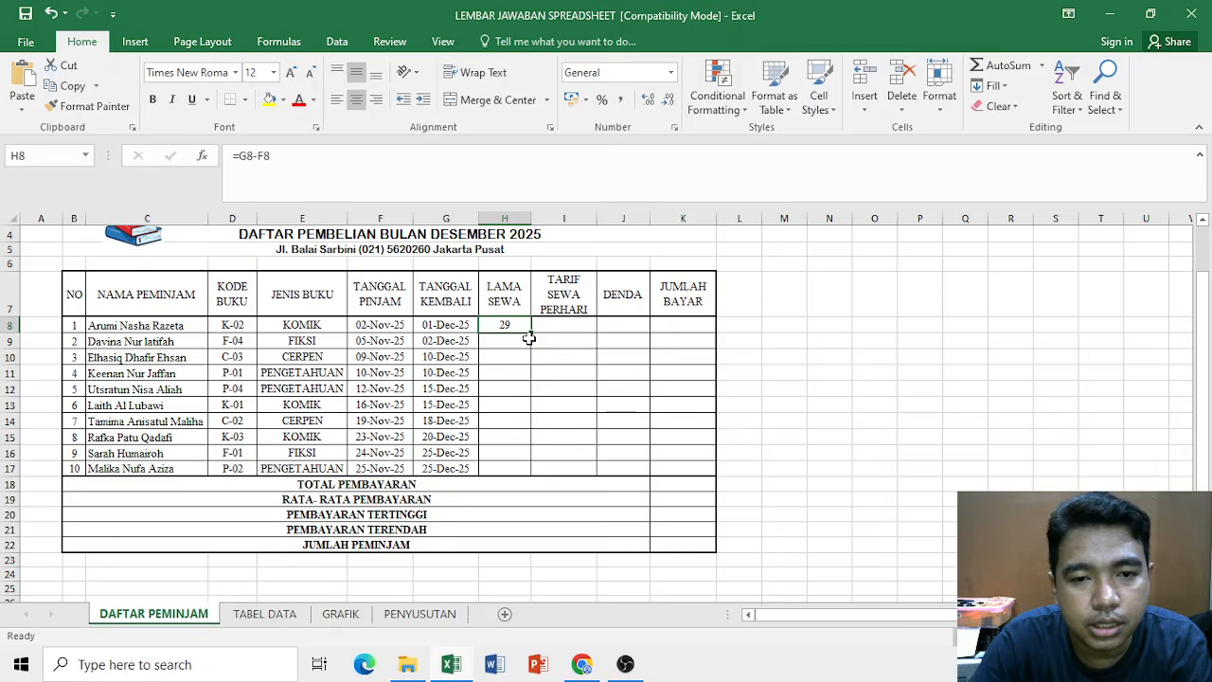
pyautogui.moveTo(533, 333); pyautogui.dragTo(534, 470)
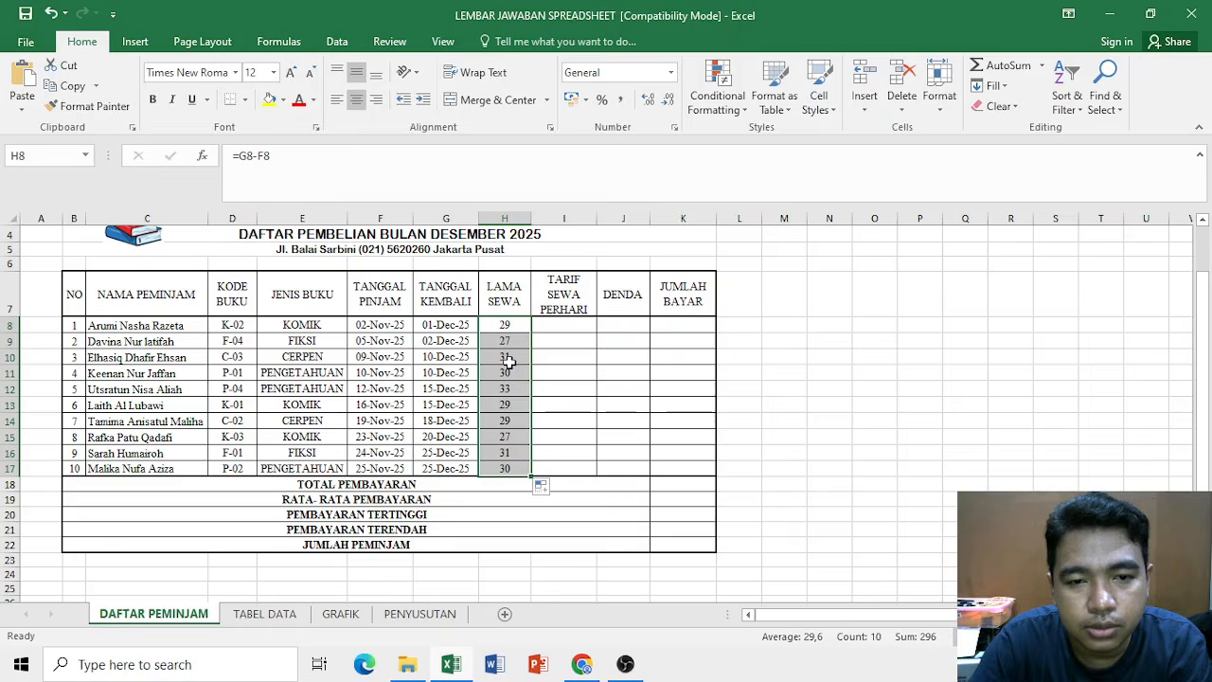
# Apply the custom number format 0 "HARI" to the LAMA SEWA cells H8:H17
pyautogui.click(672, 76)
pyautogui.click(663, 489)
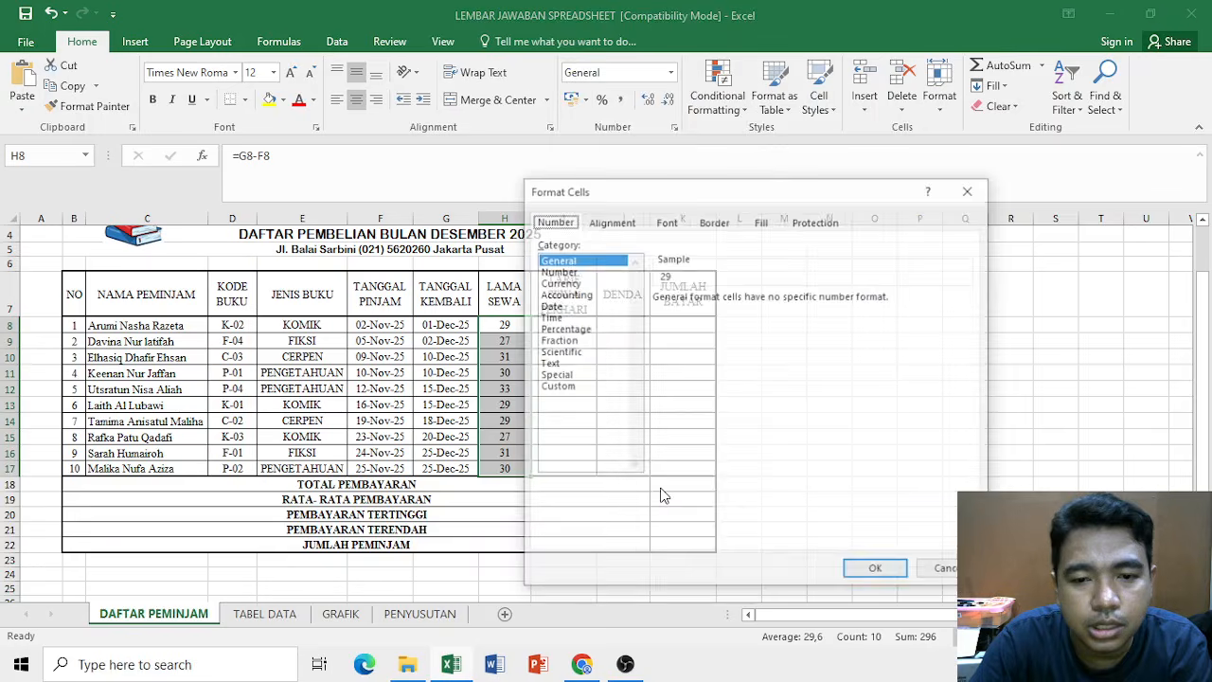
pyautogui.click(558, 388)
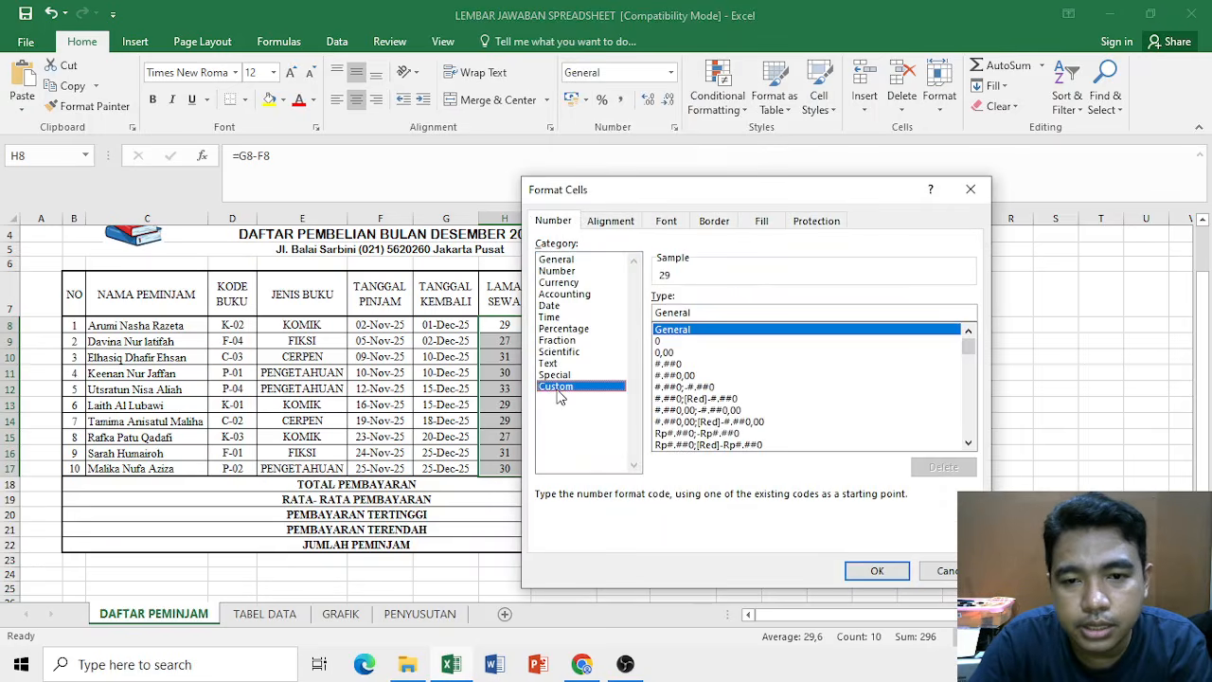
pyautogui.doubleClick(698, 312)
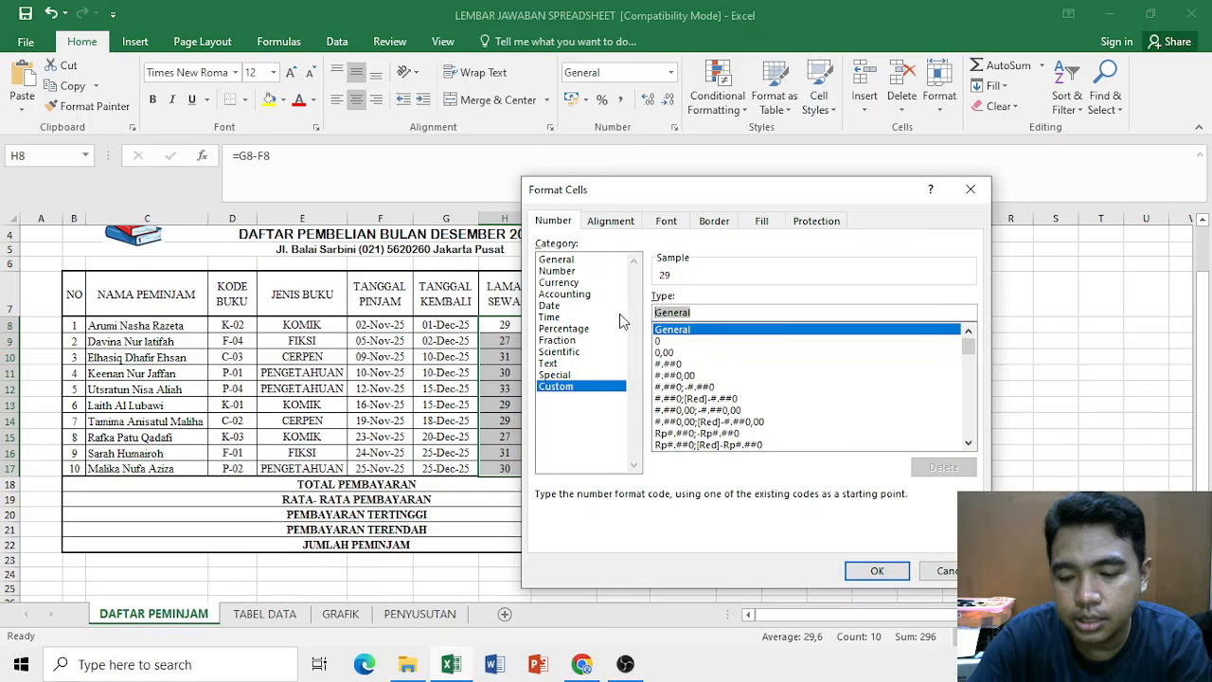
pyautogui.write('0 "')
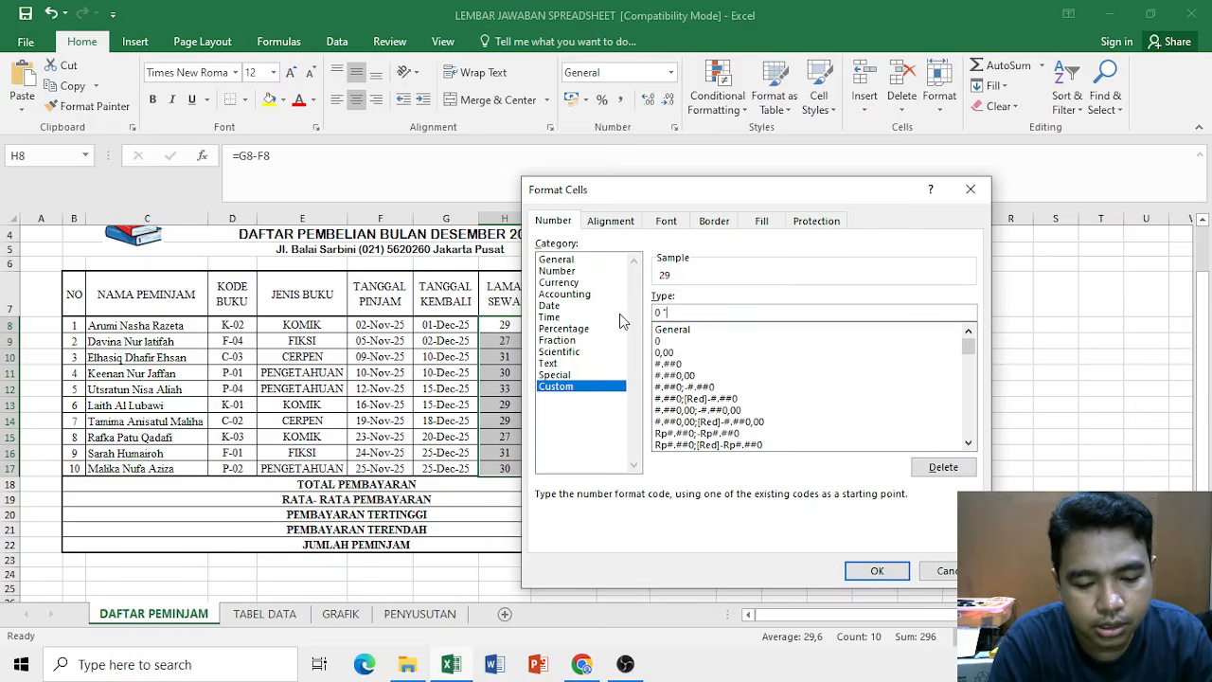
pyautogui.write('HARI')
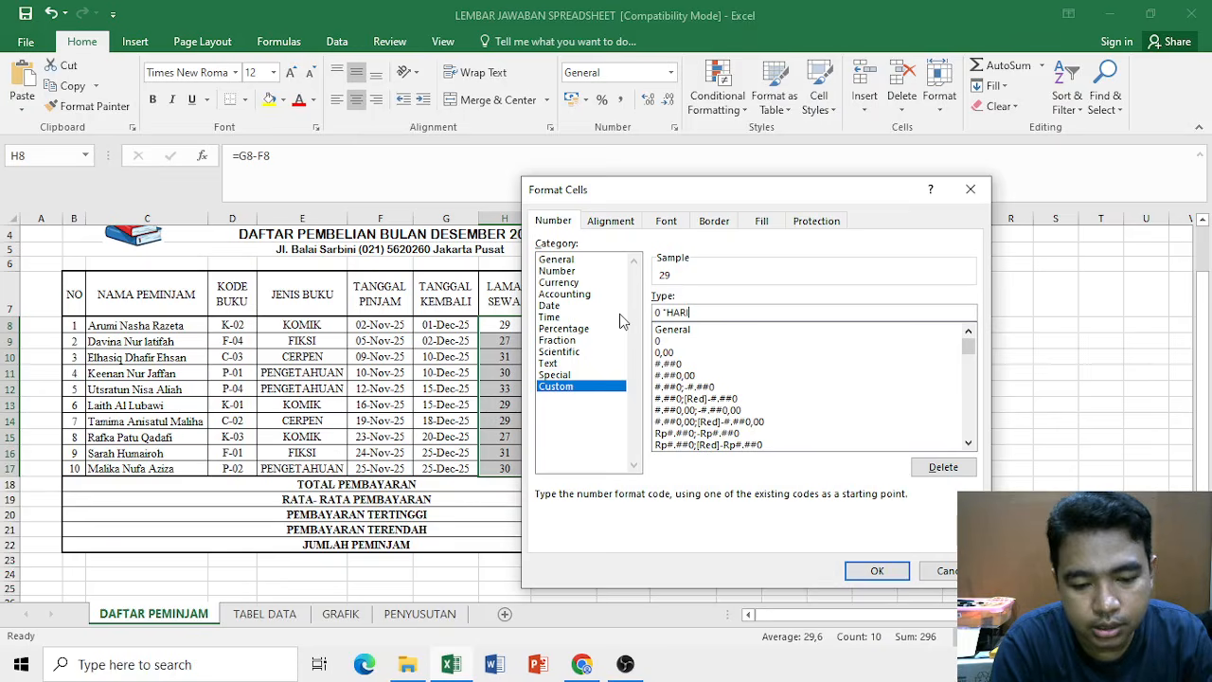
pyautogui.write('"')
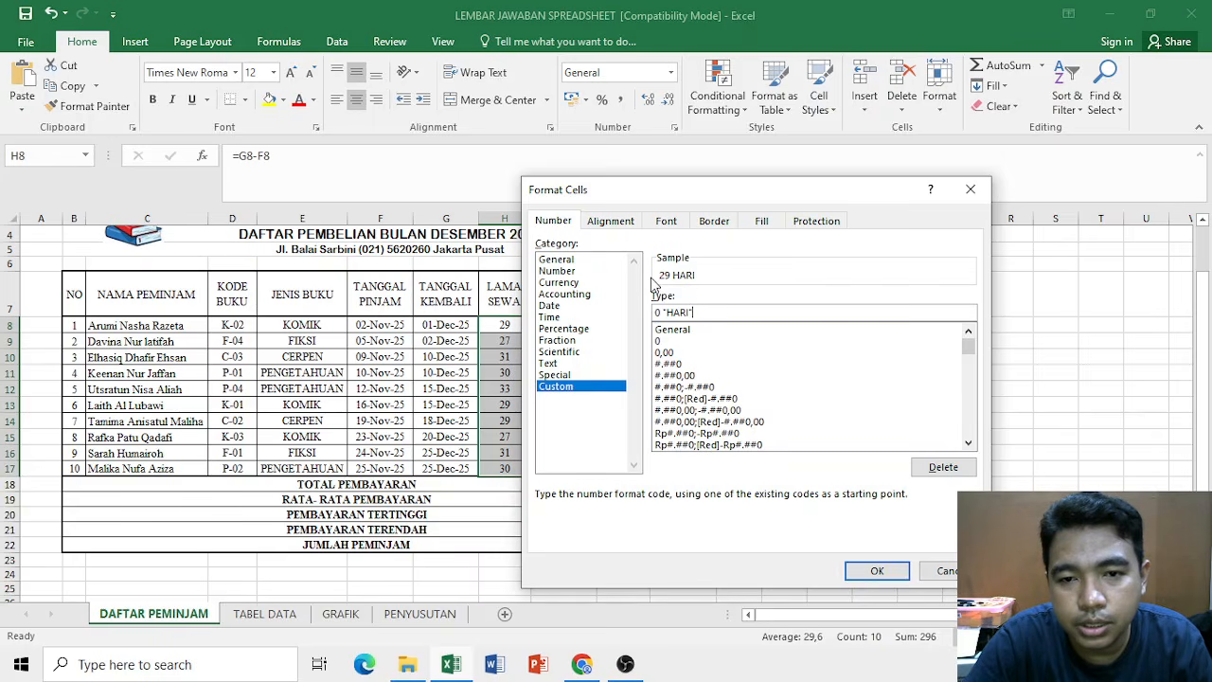
pyautogui.click(877, 572)
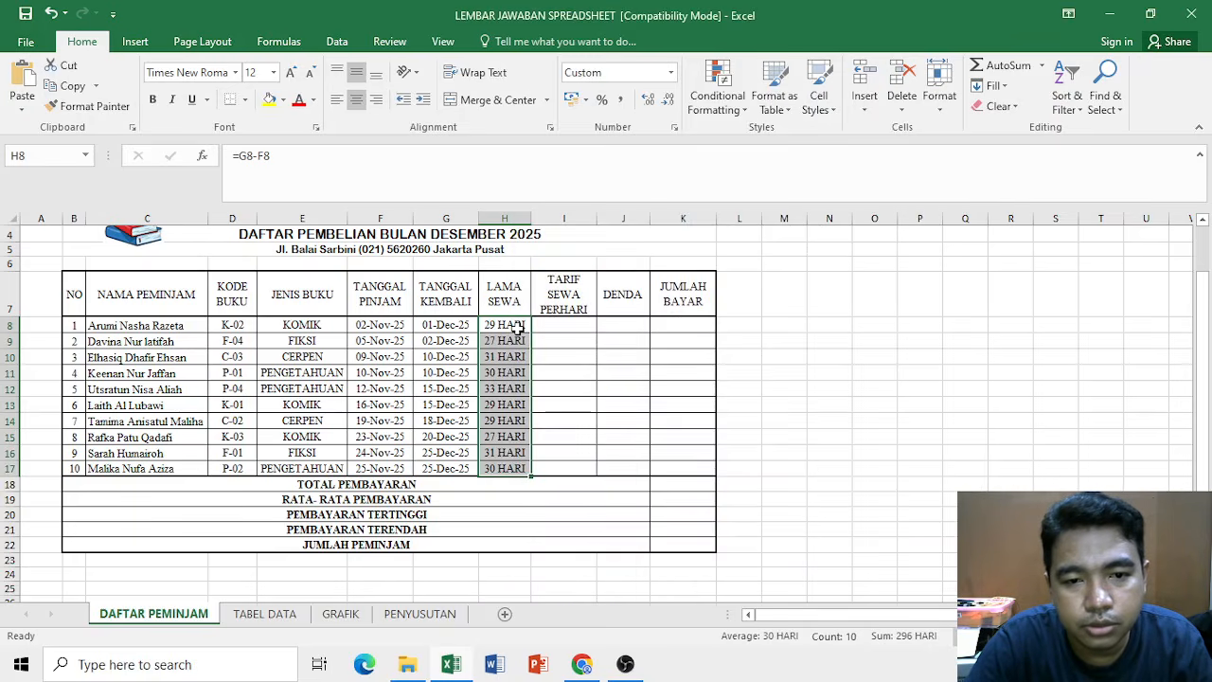
# Check the PDF in Chrome for the Tarif sewa per hari rule and the TABEL DATA layout, with I8 selected in Excel for entry
pyautogui.click(577, 326)
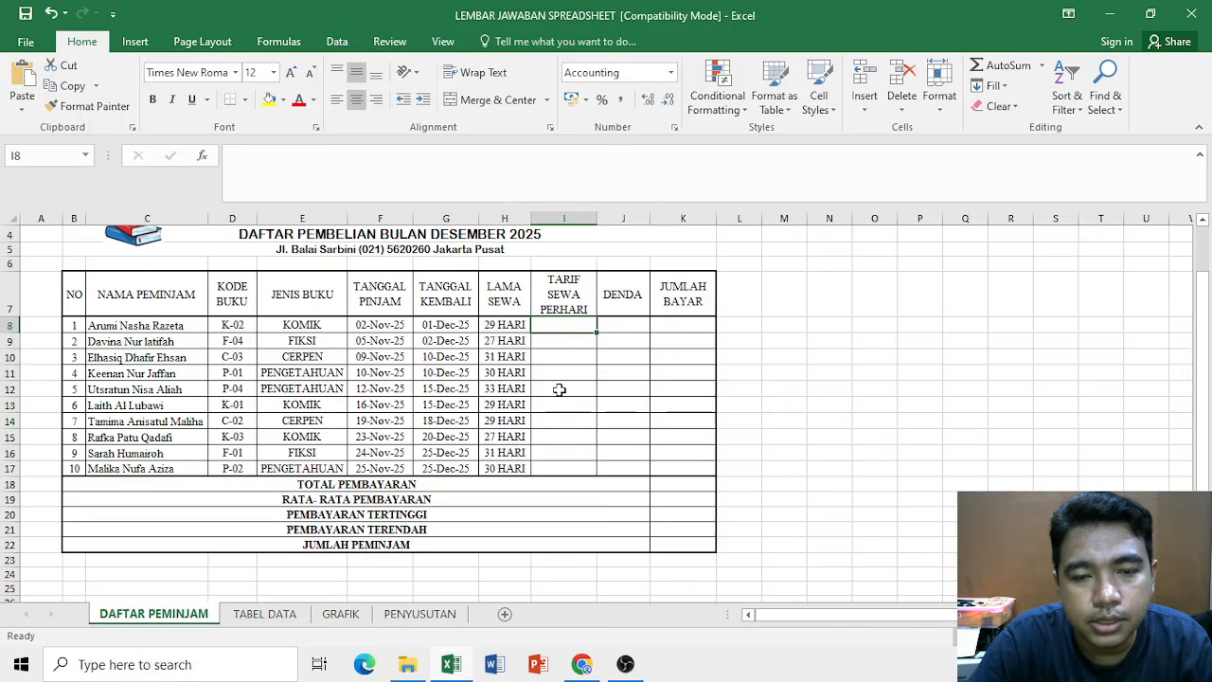
pyautogui.click(580, 667)
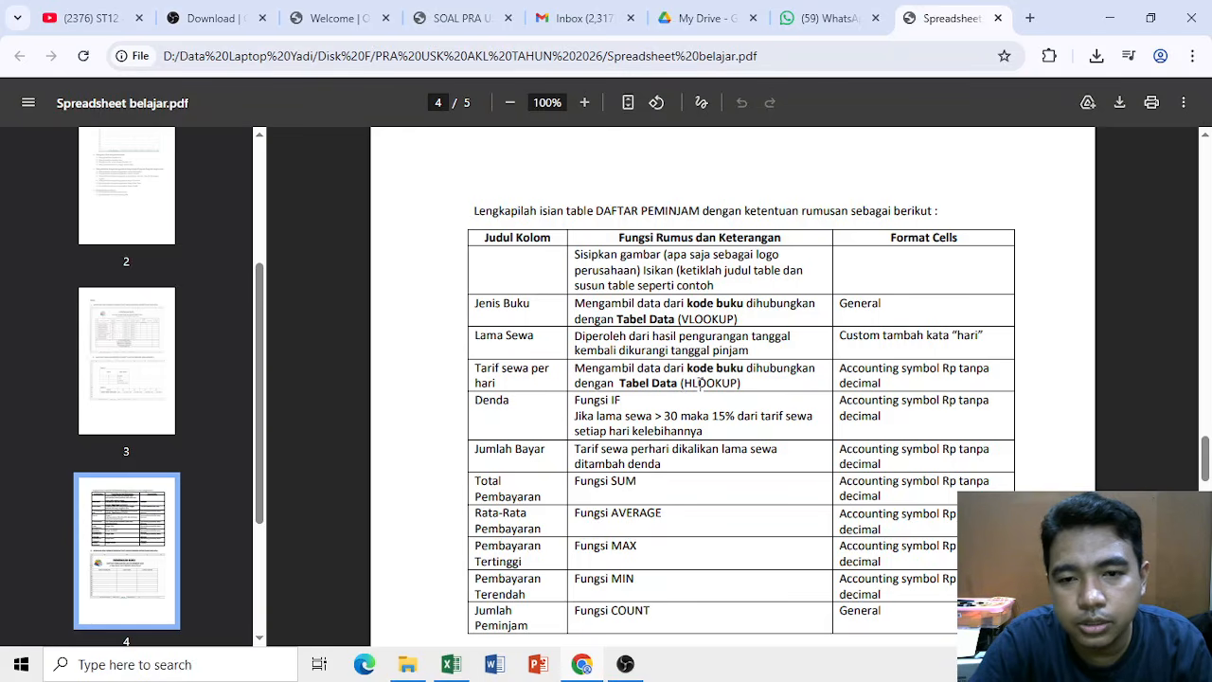
pyautogui.scroll(7, 629, 524)
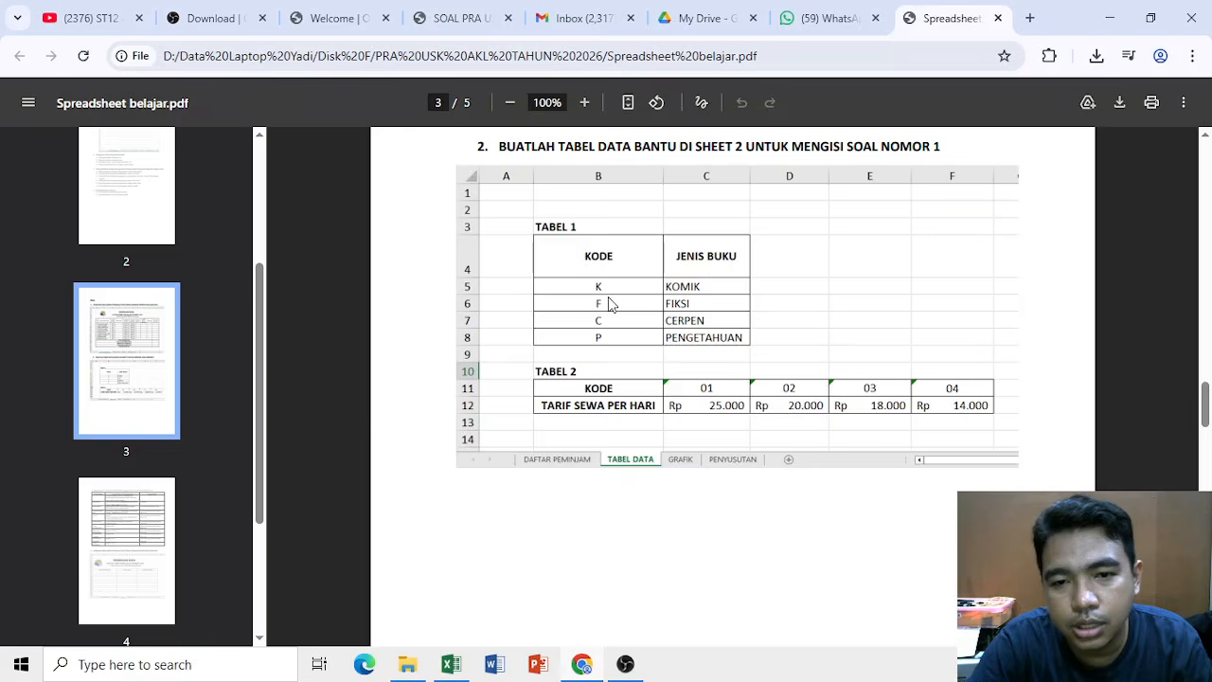
pyautogui.scroll(-6, 653, 405)
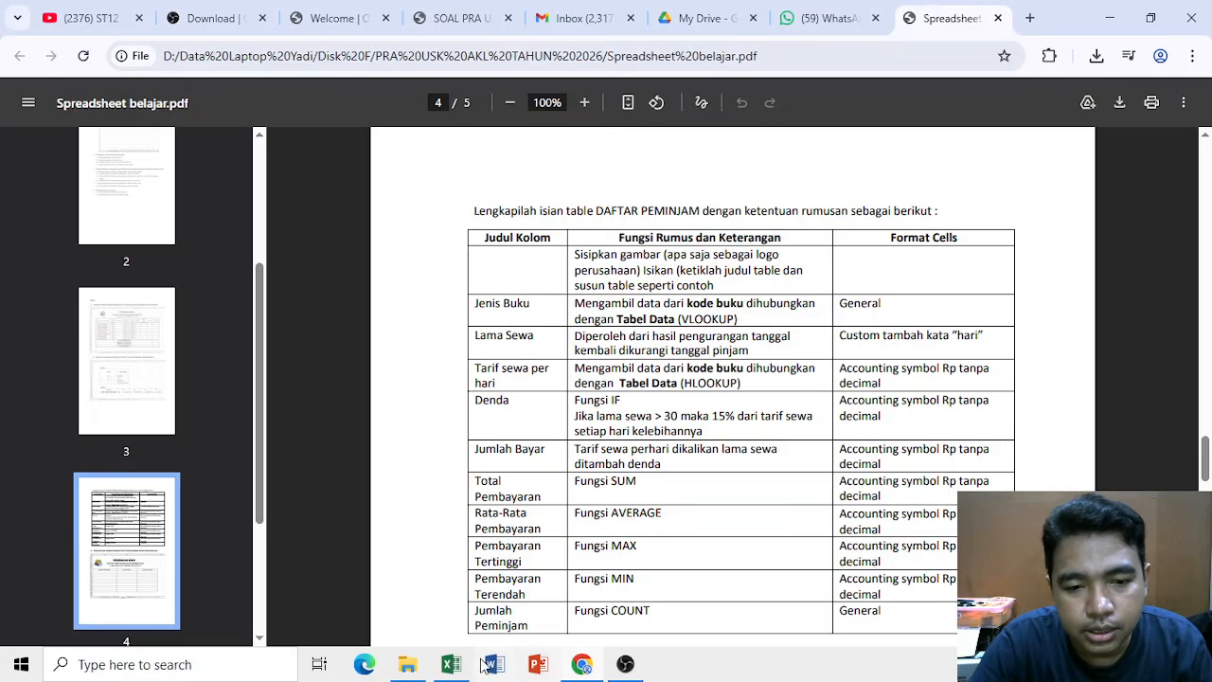
pyautogui.click(448, 666)
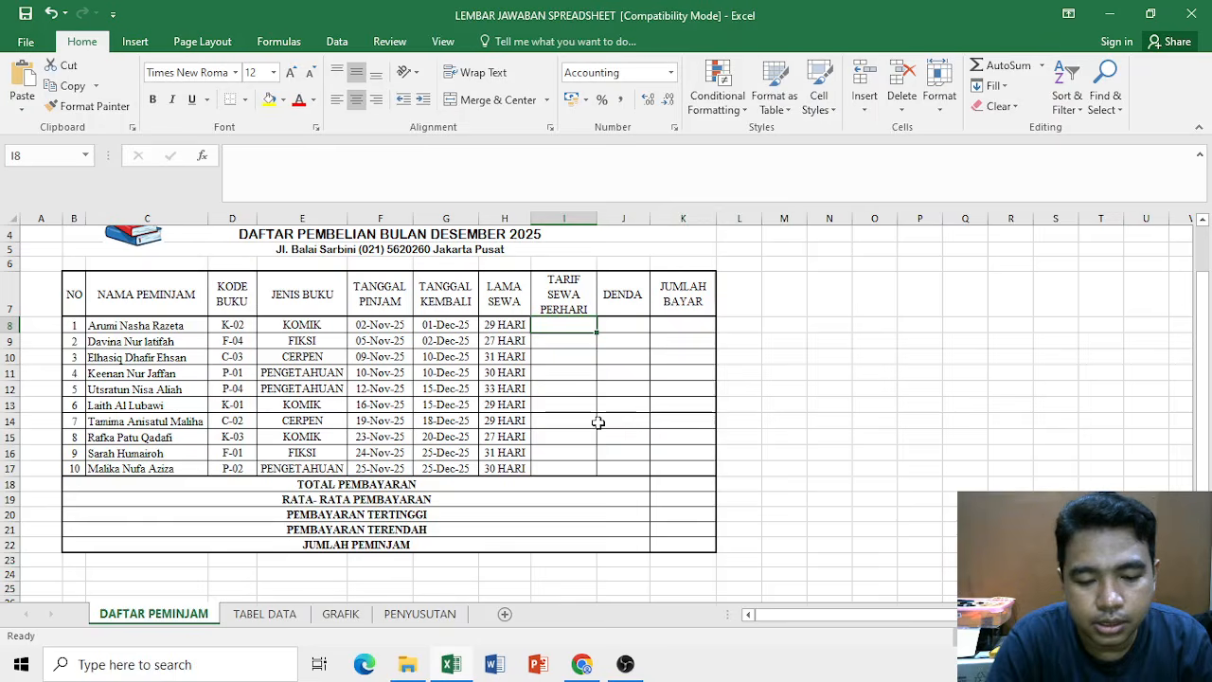
# Start an HLOOKUP formula in TARIF SEWA PERHARI cell I8 with RIGHT(D8;2) as the lookup value
pyautogui.write('=hlook')
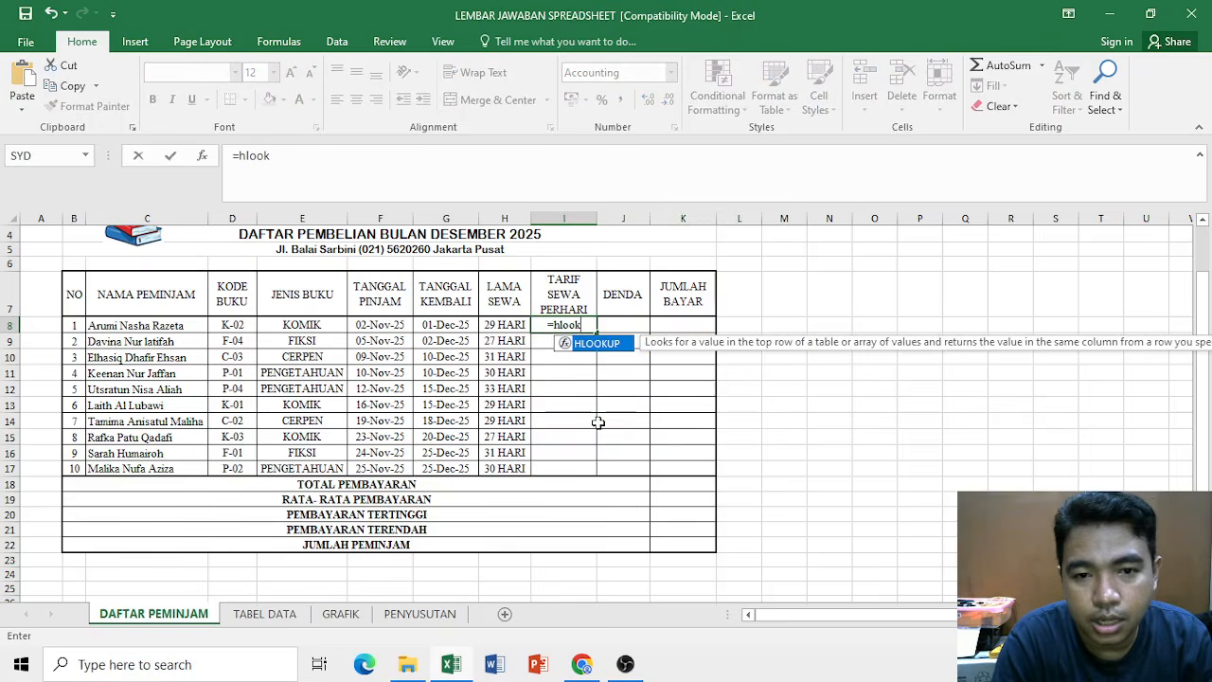
pyautogui.write('up(')
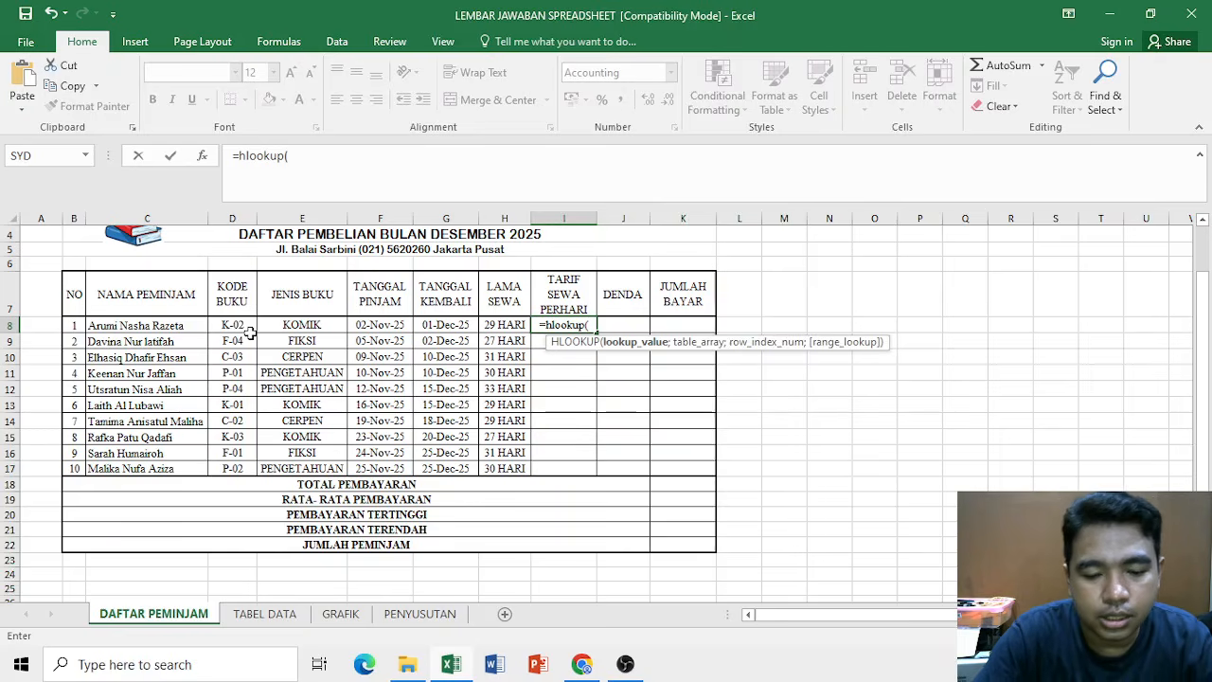
pyautogui.write('right')
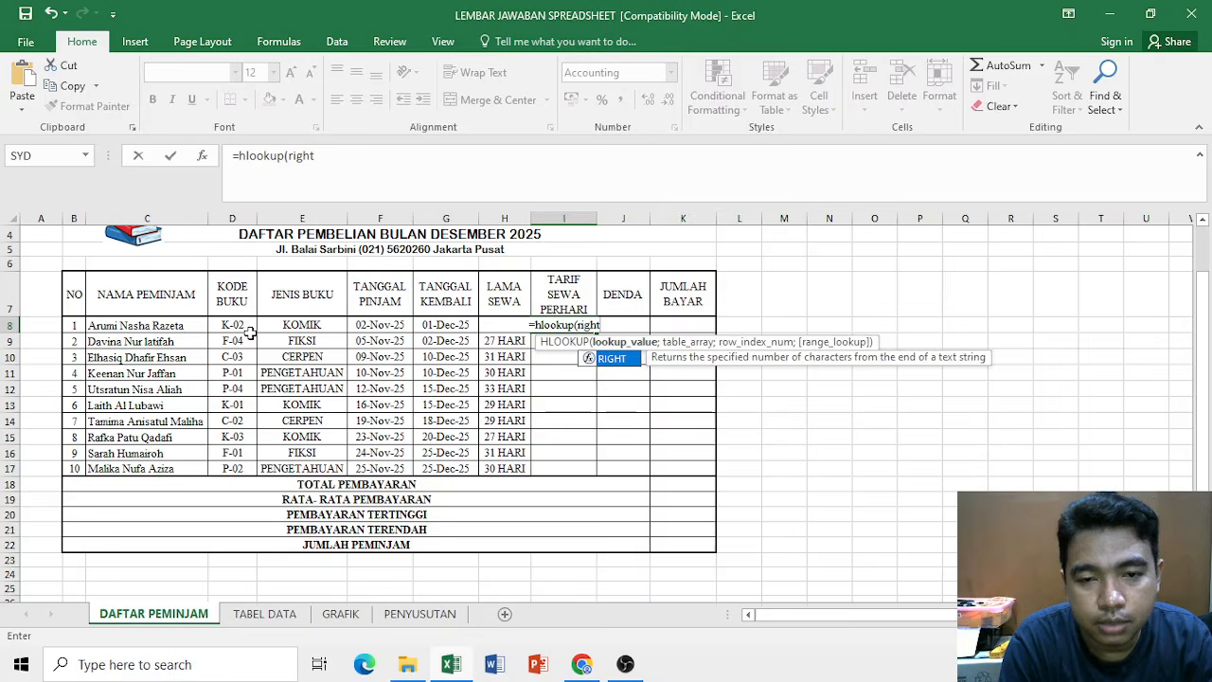
pyautogui.write('(')
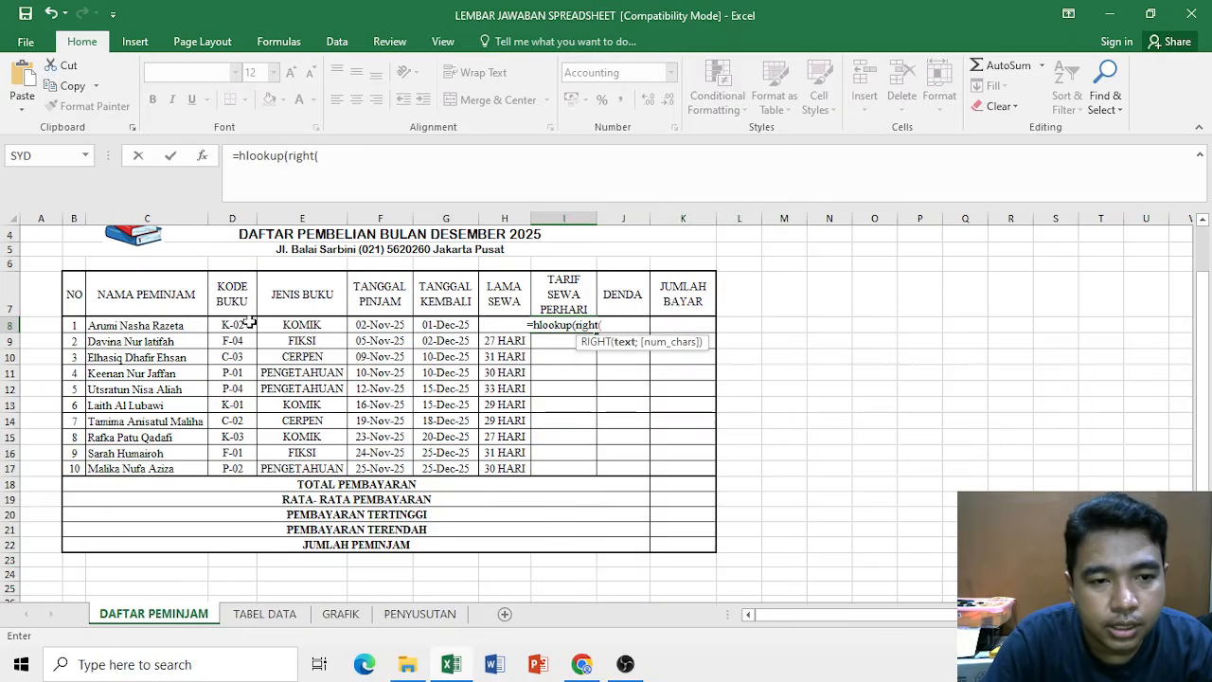
pyautogui.click(254, 326)
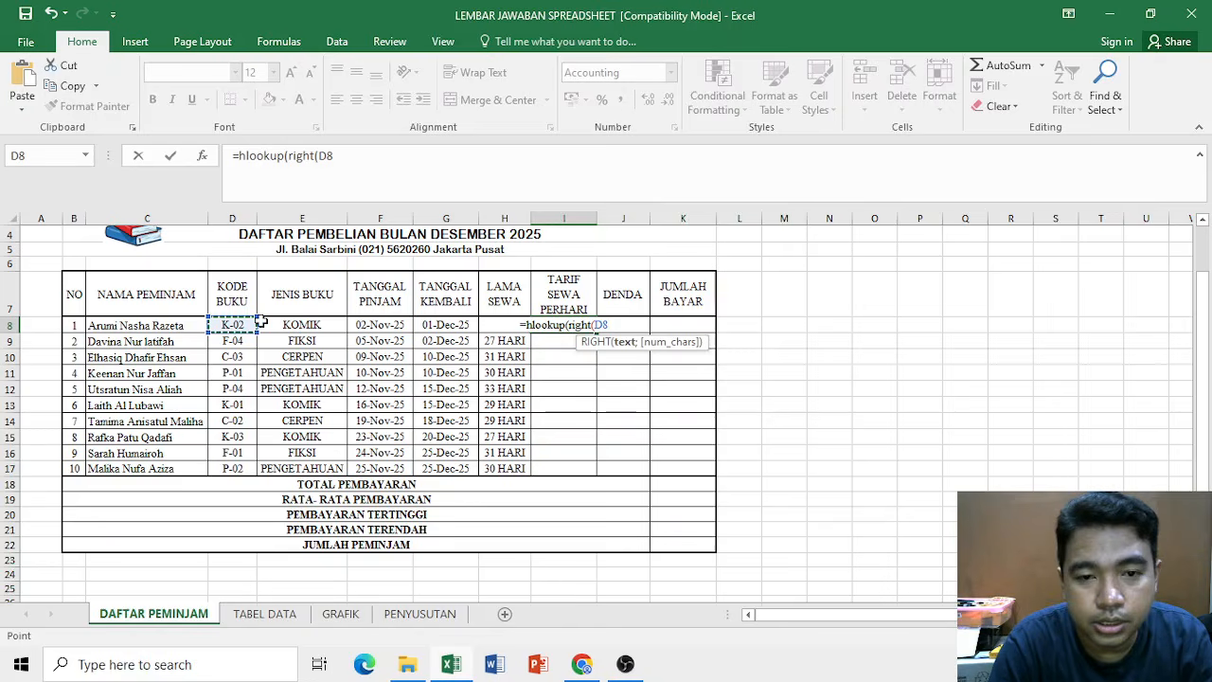
pyautogui.write(';')
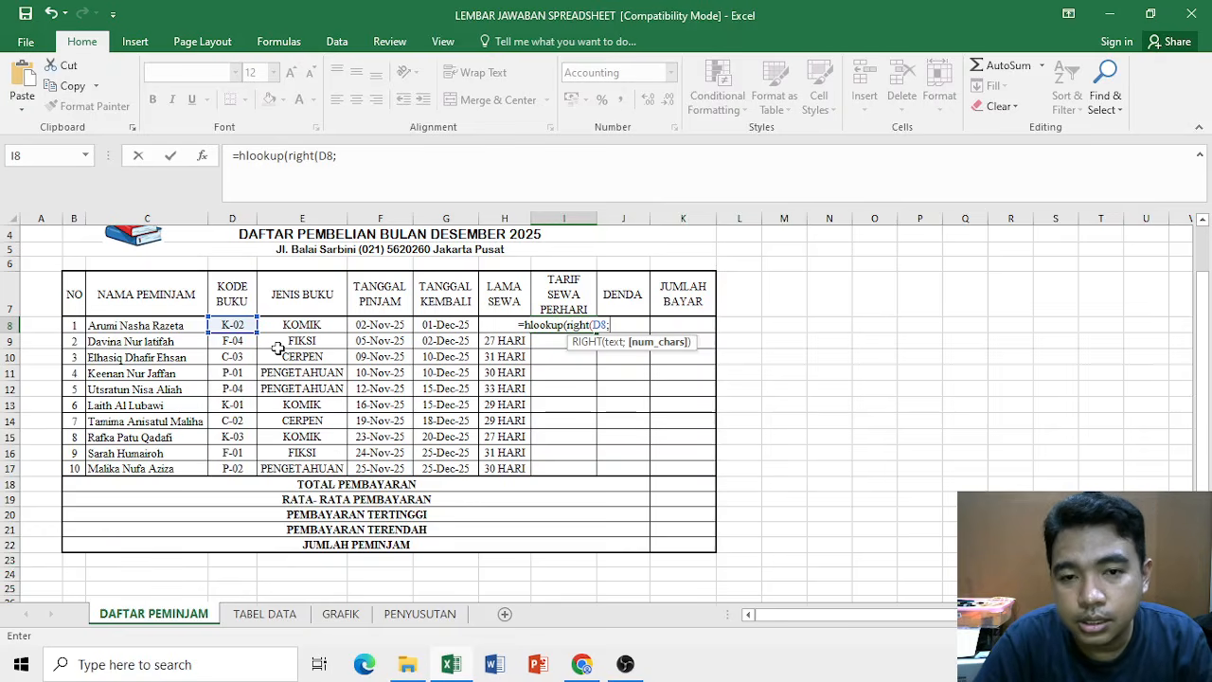
pyautogui.write('2')
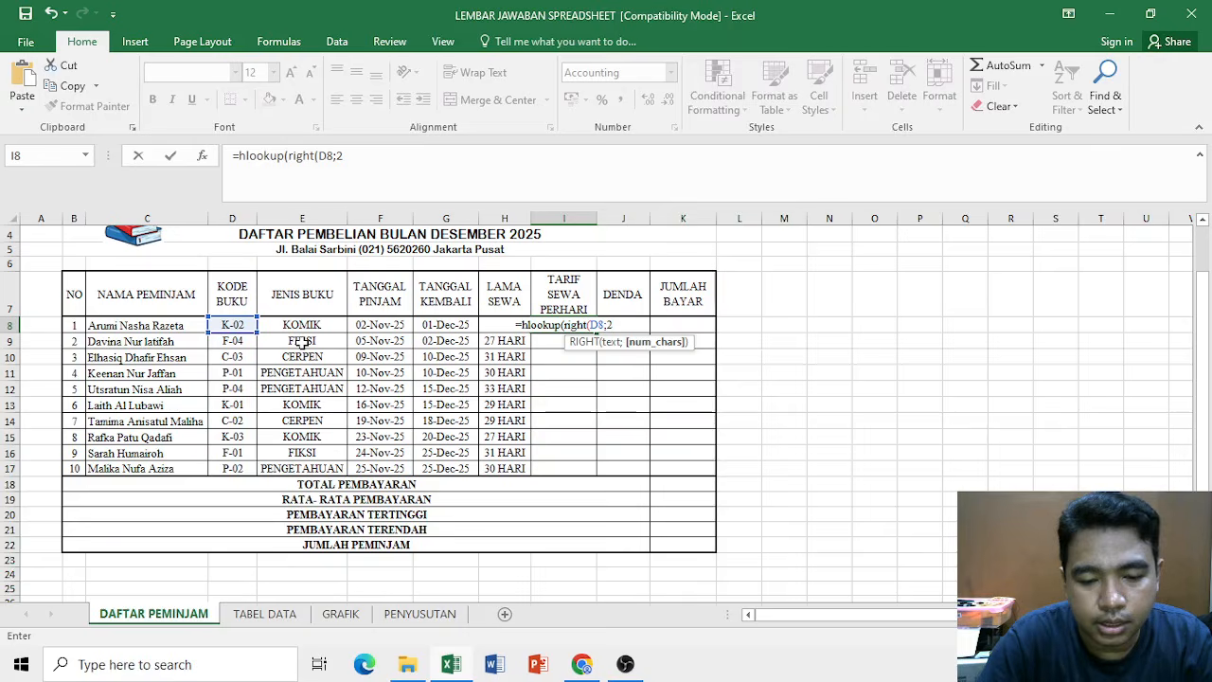
pyautogui.write(');')
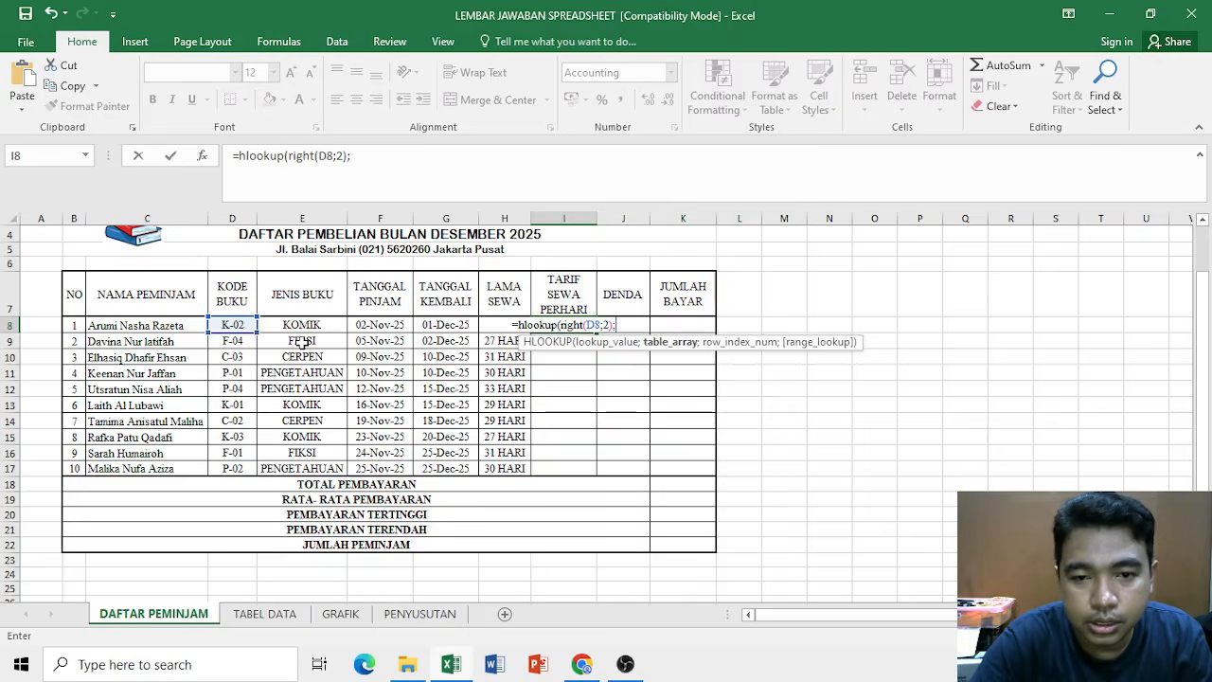
# Use TABEL 2's range C11:F12 on the TABEL DATA sheet as the lookup table, locked as $C$11:$F$12
pyautogui.click(284, 621)
pyautogui.moveTo(382, 520); pyautogui.dragTo(748, 546)
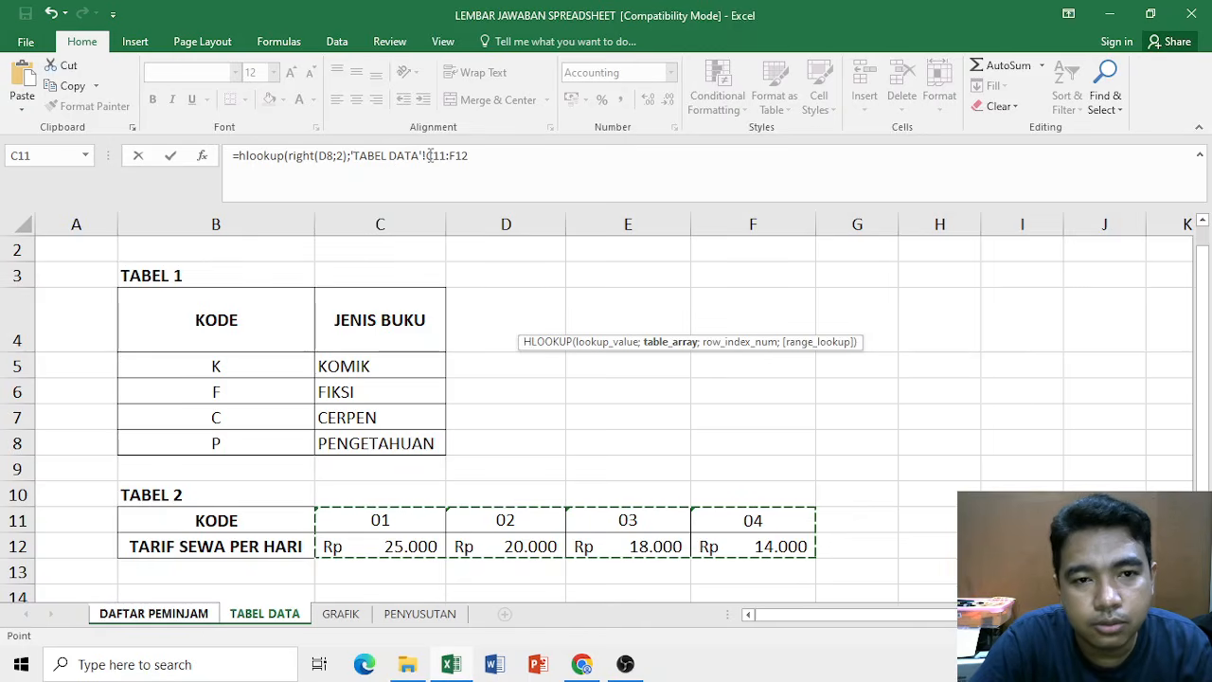
pyautogui.moveTo(426, 156); pyautogui.dragTo(477, 159)
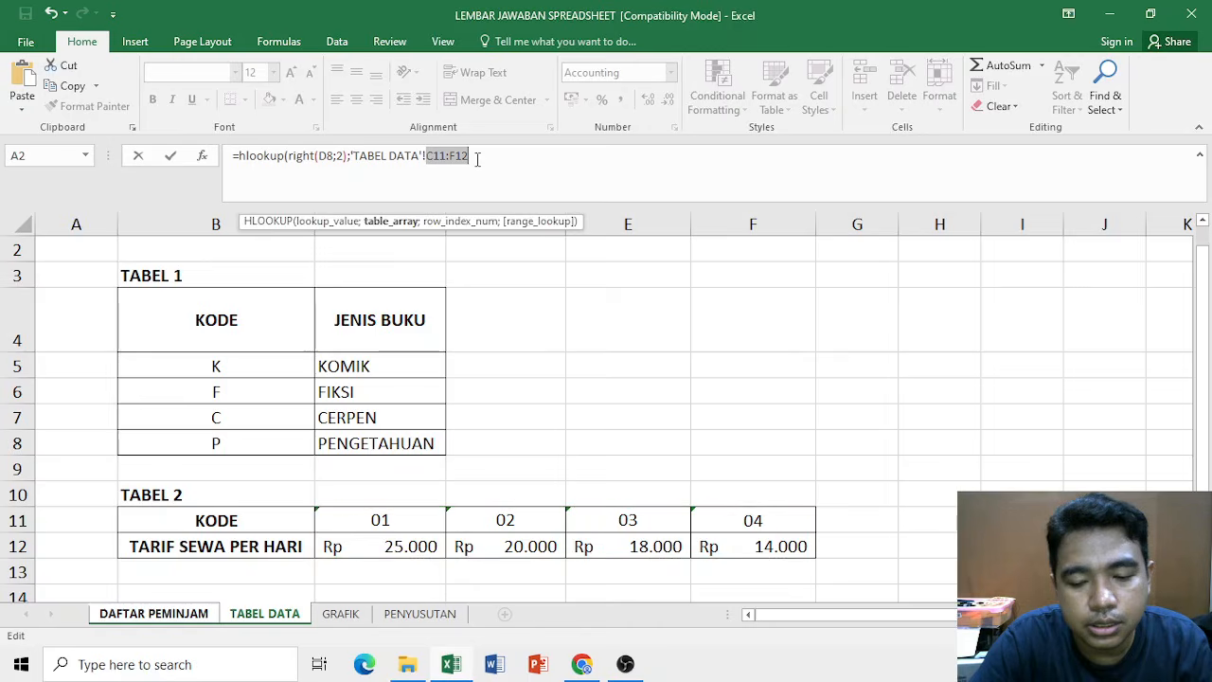
pyautogui.press('F4')
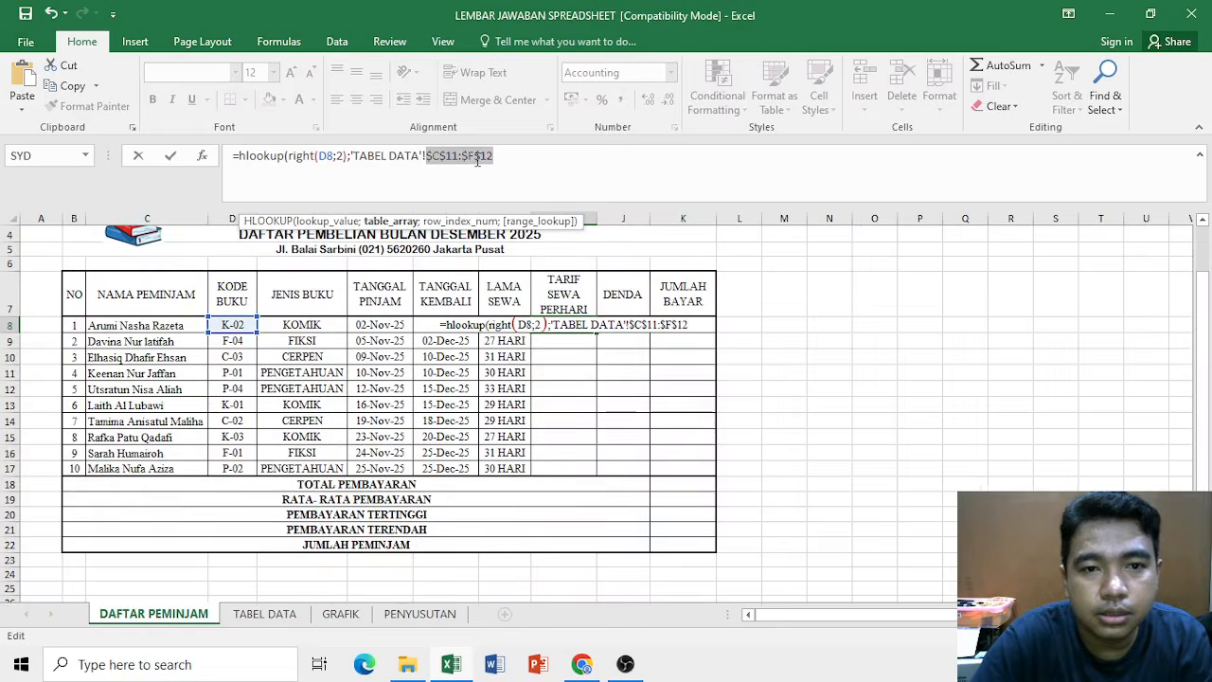
pyautogui.click(504, 155)
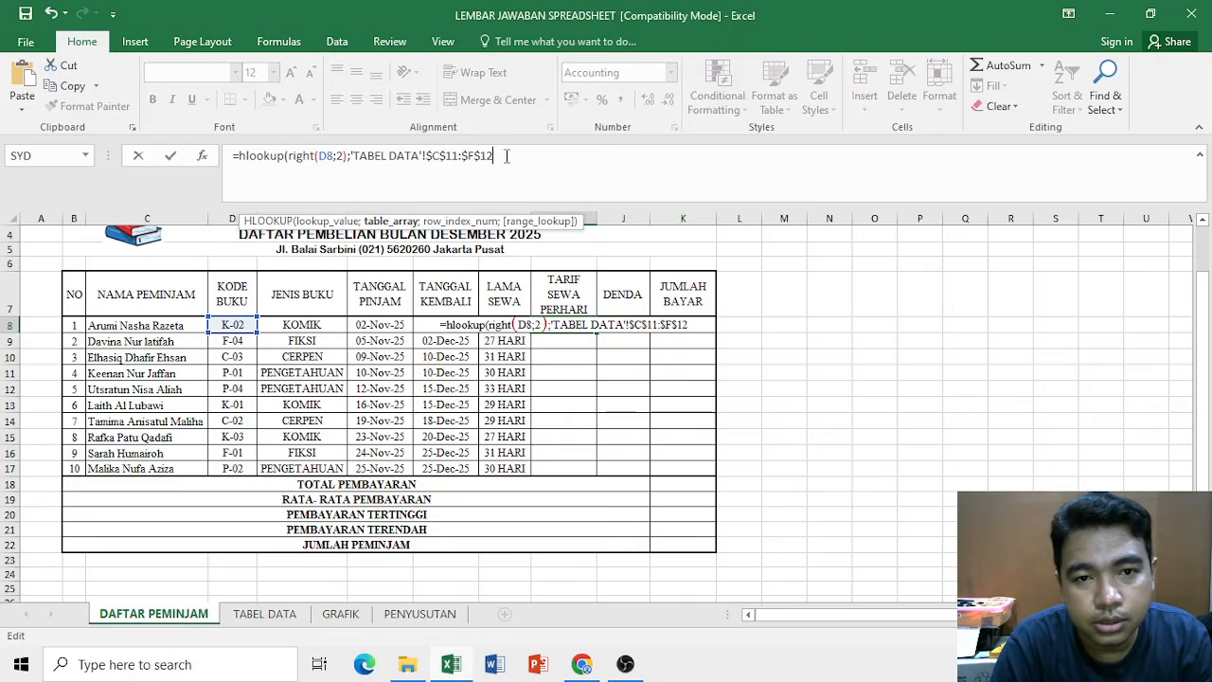
# Complete the HLOOKUP formula in I8 with row index 2 and exact match 0
pyautogui.write(';')
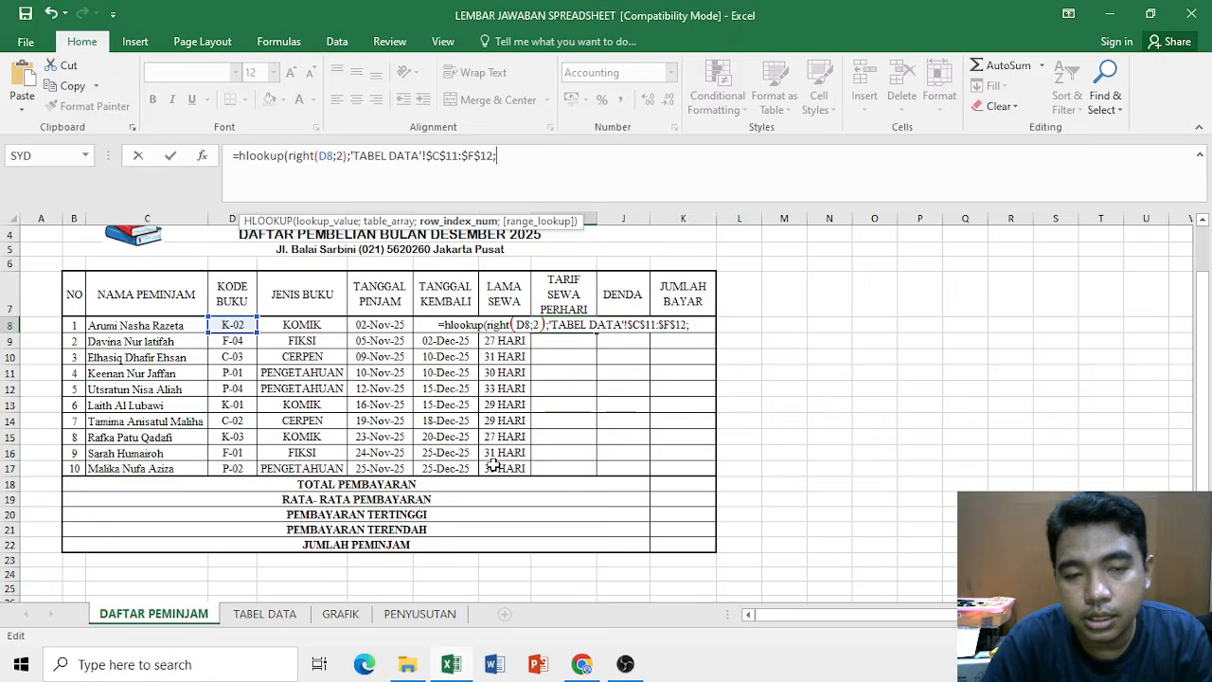
pyautogui.write('2')
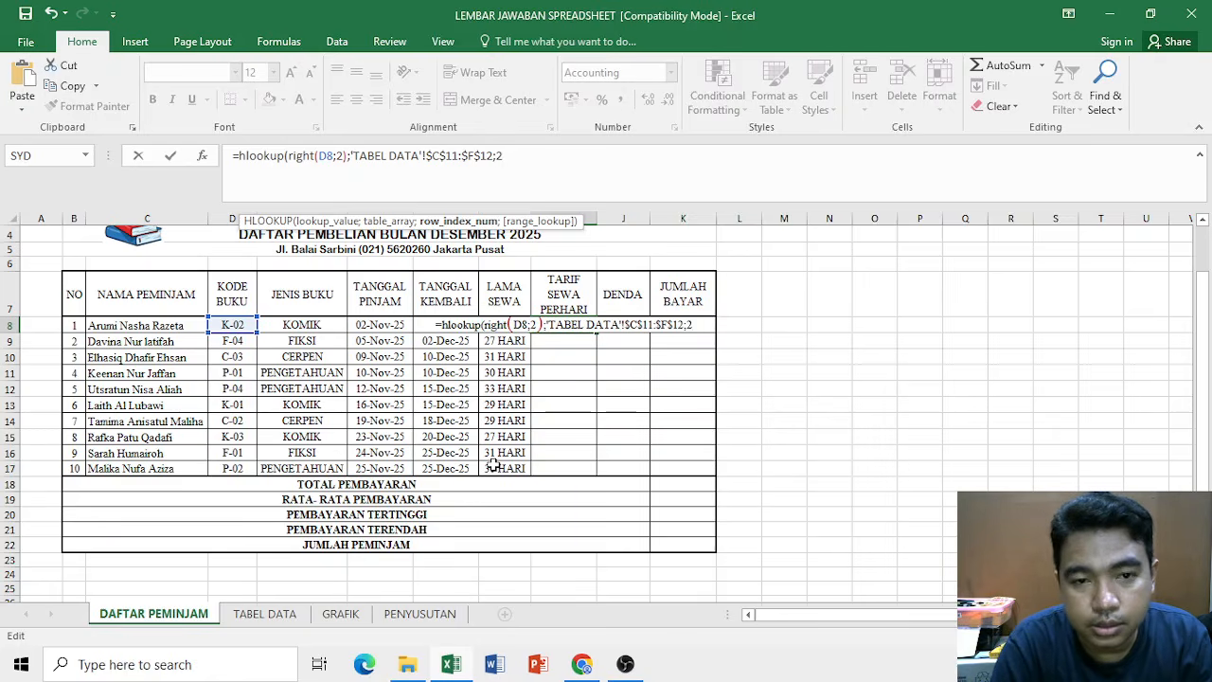
pyautogui.write(';')
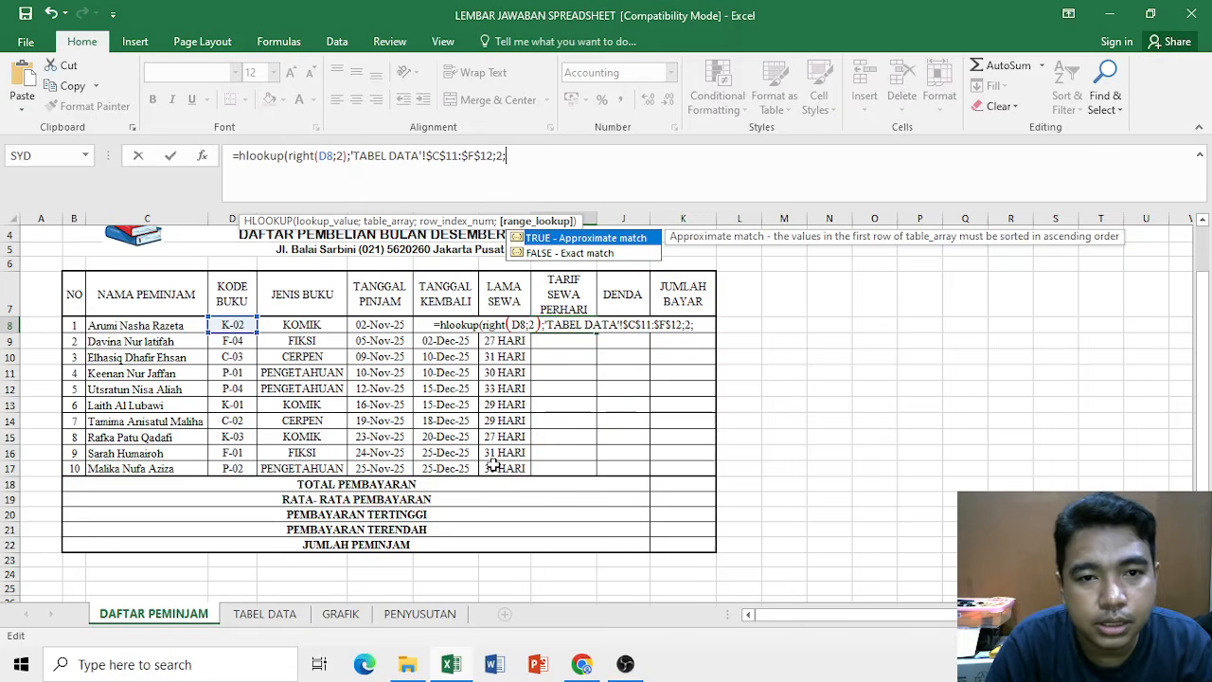
pyautogui.write('0')
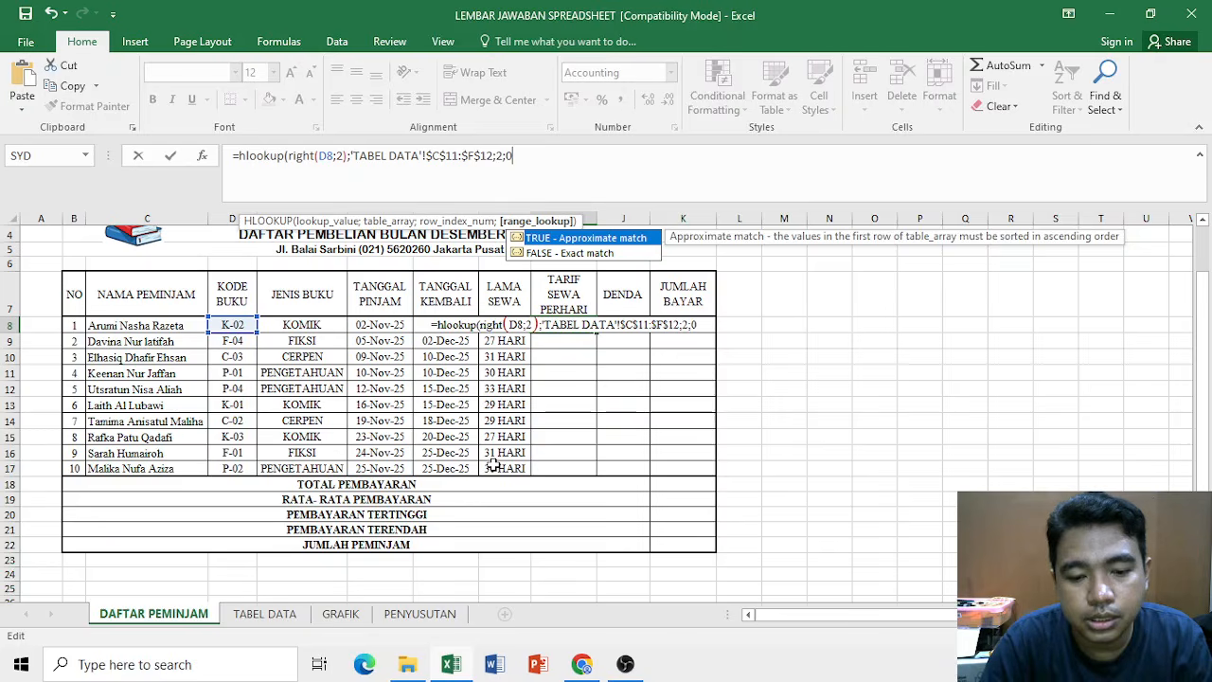
pyautogui.write(')')
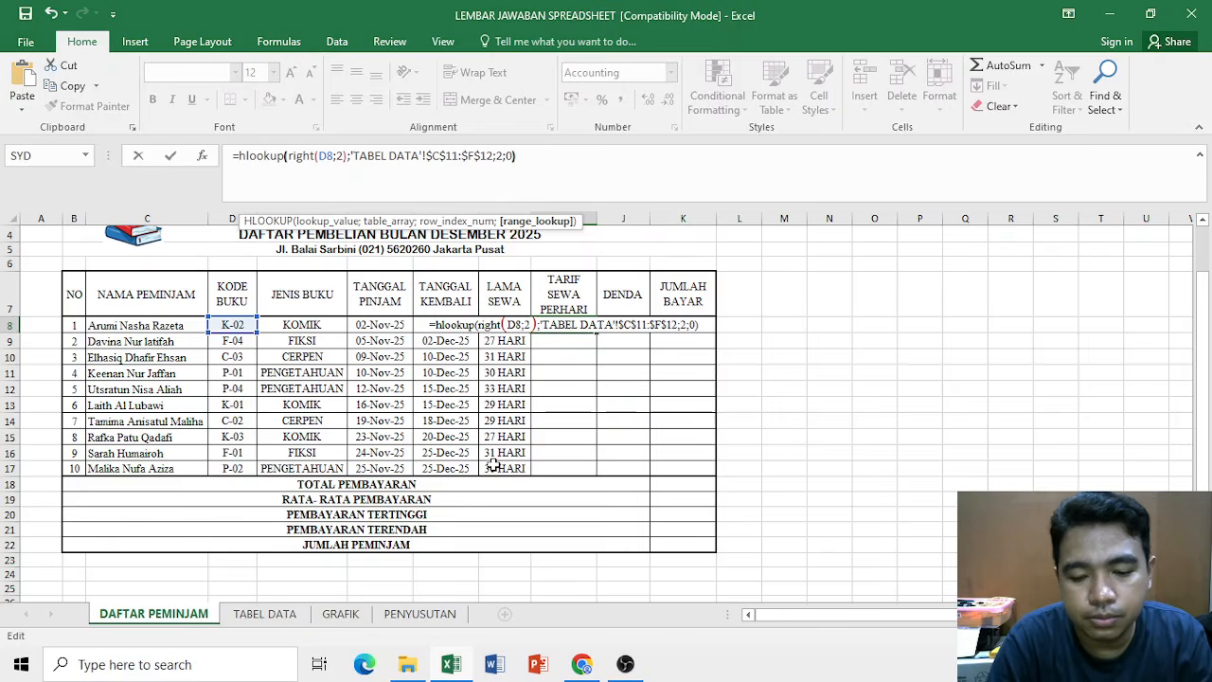
pyautogui.press('Return')
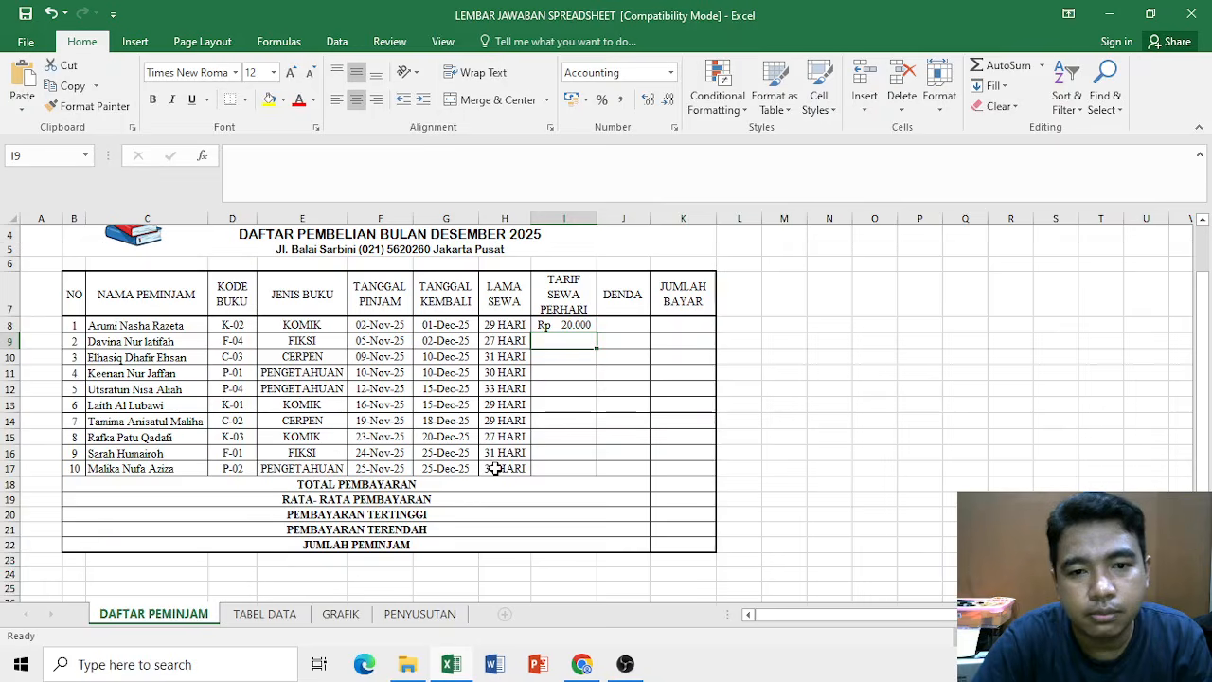
# Copy the HLOOKUP formula from I8 down through I17 and look over the available number formats
pyautogui.click(576, 324)
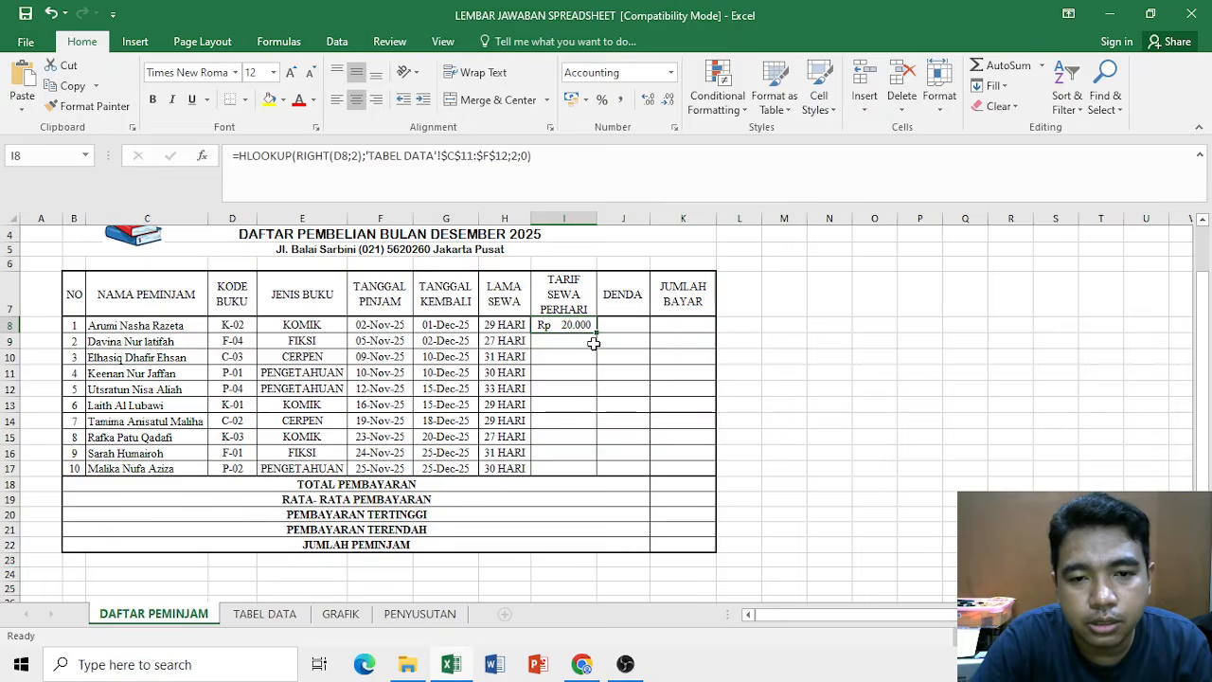
pyautogui.moveTo(594, 333); pyautogui.dragTo(577, 476)
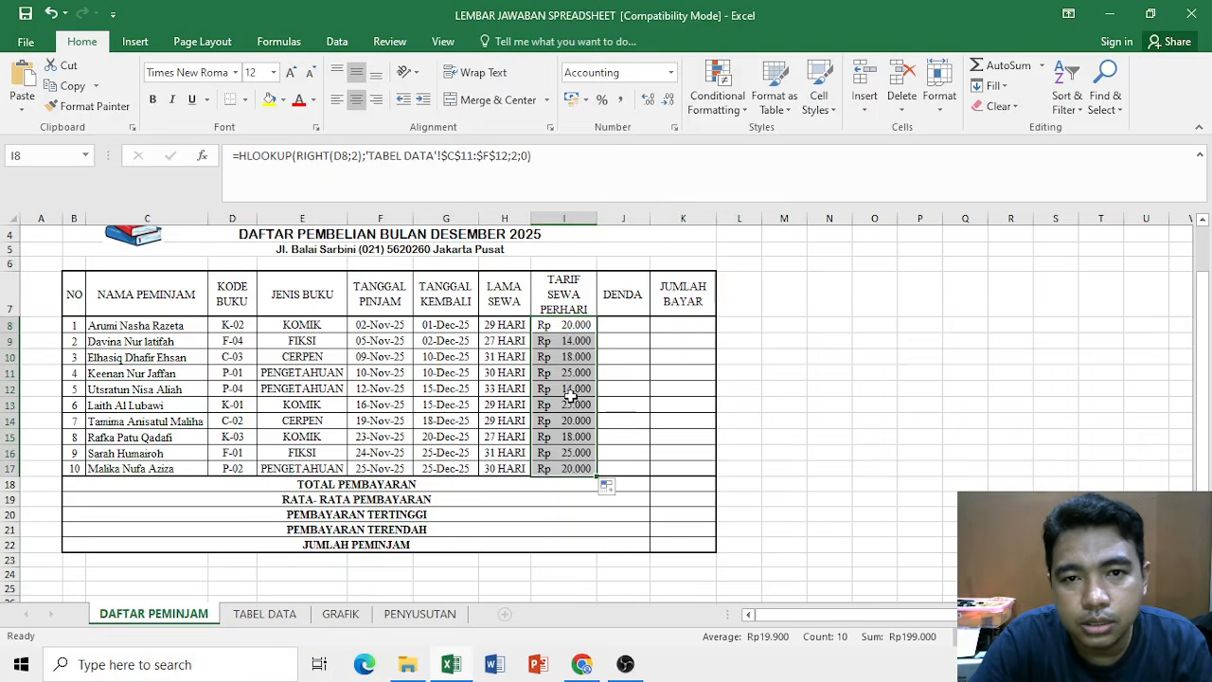
pyautogui.click(670, 72)
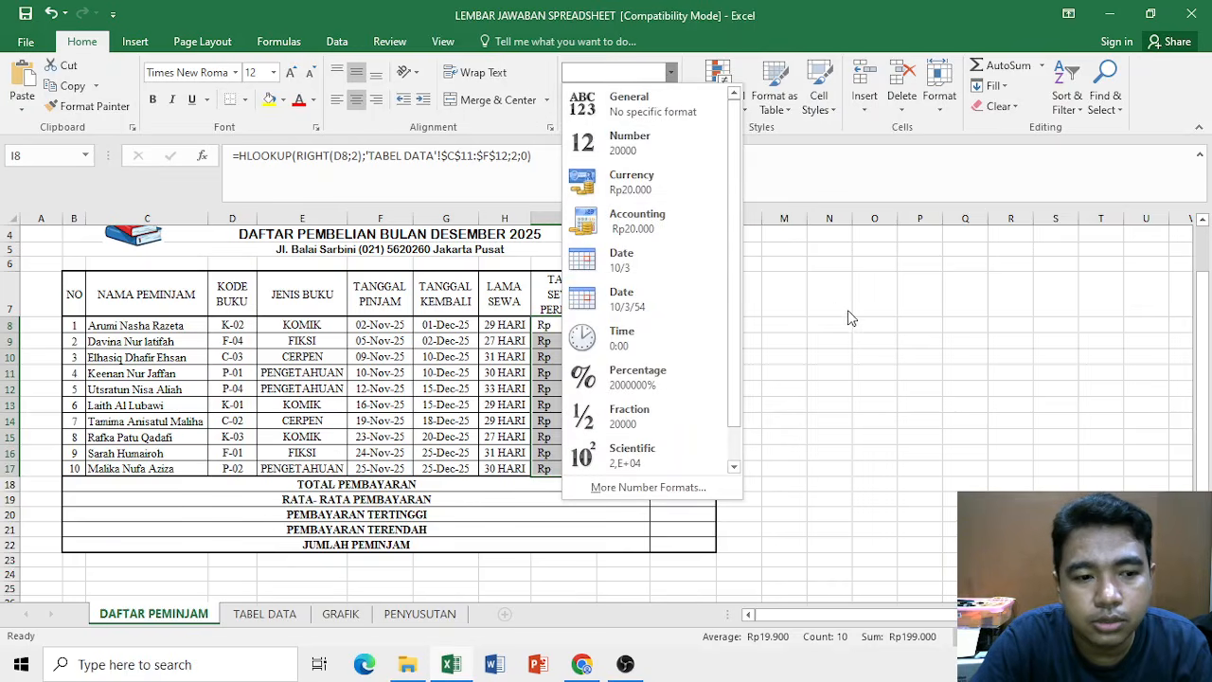
pyautogui.click(879, 371)
# Read the Denda rule in the PDF in Chrome, with DENDA cell J8 selected in Excel for entry
pyautogui.click(634, 323)
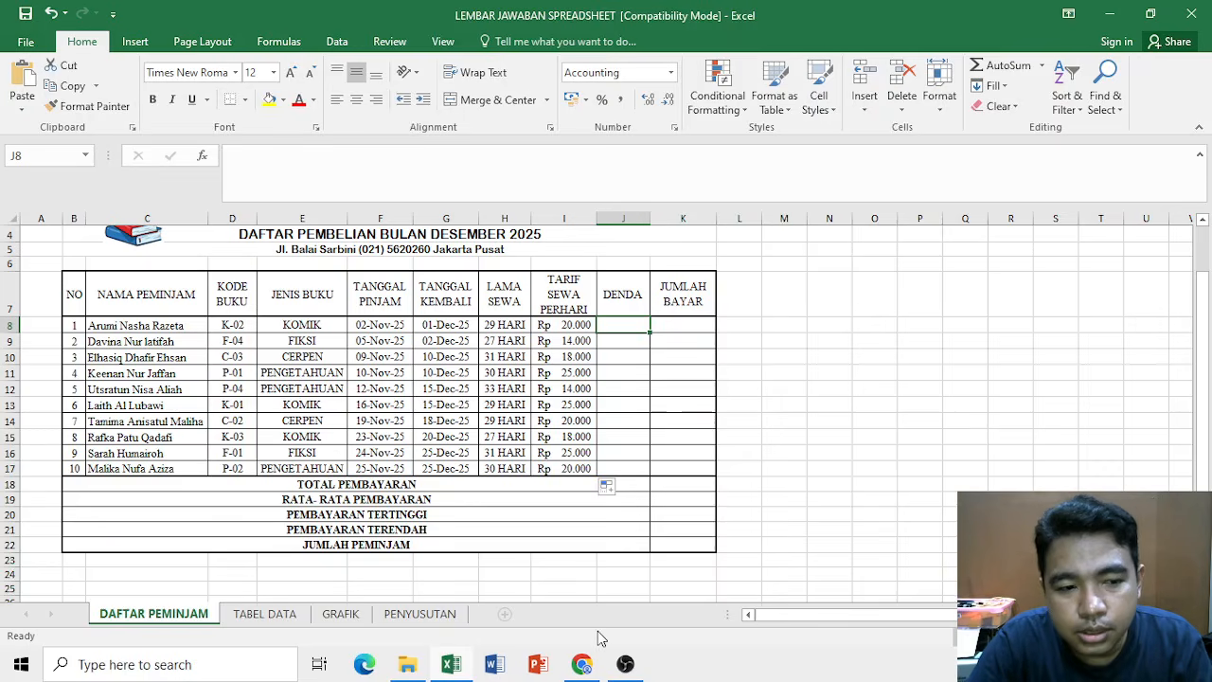
pyautogui.click(581, 663)
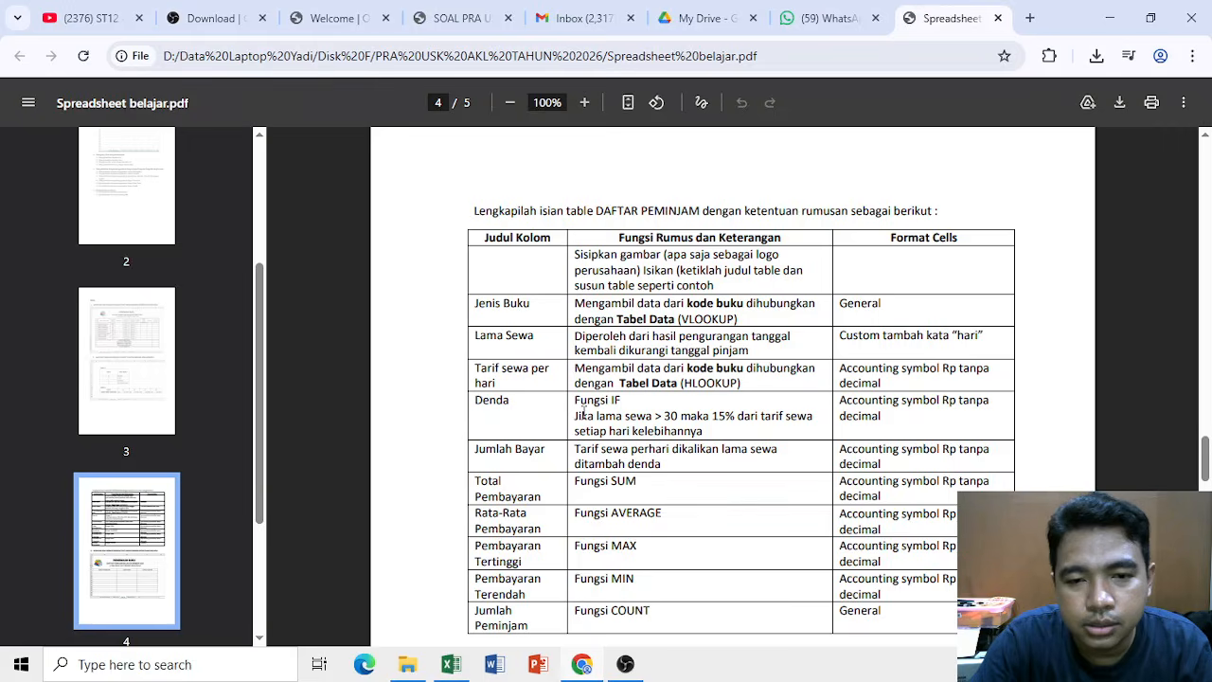
pyautogui.moveTo(575, 401); pyautogui.dragTo(719, 431)
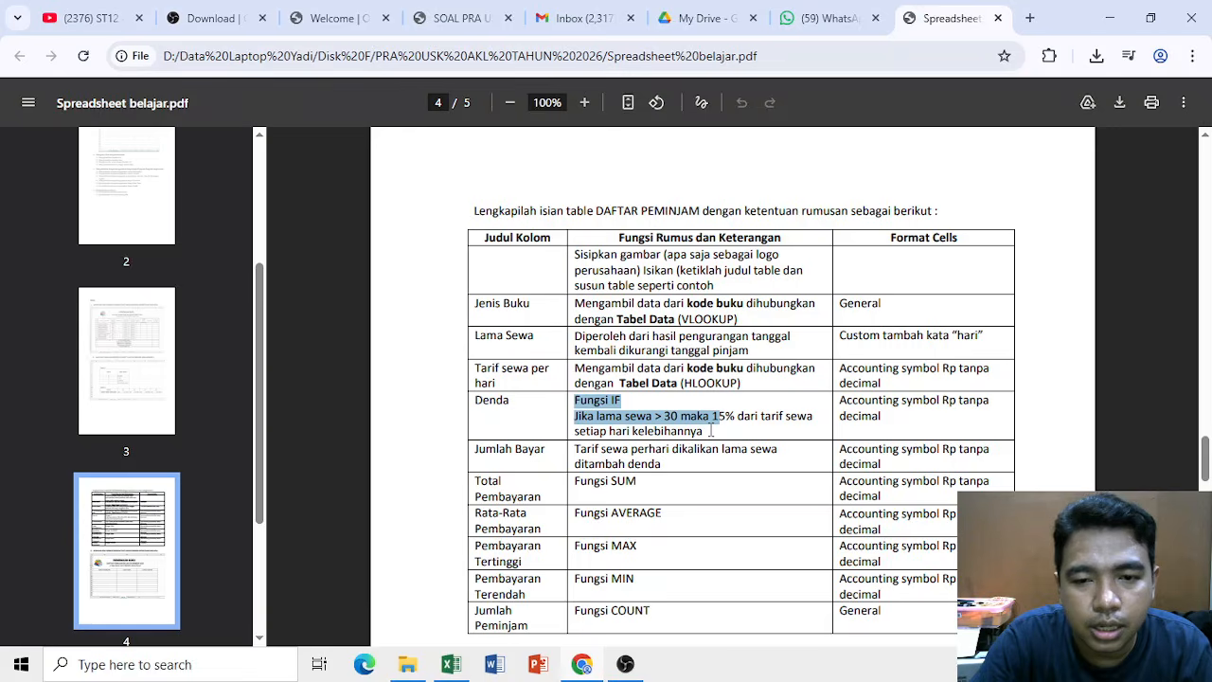
pyautogui.click(711, 430)
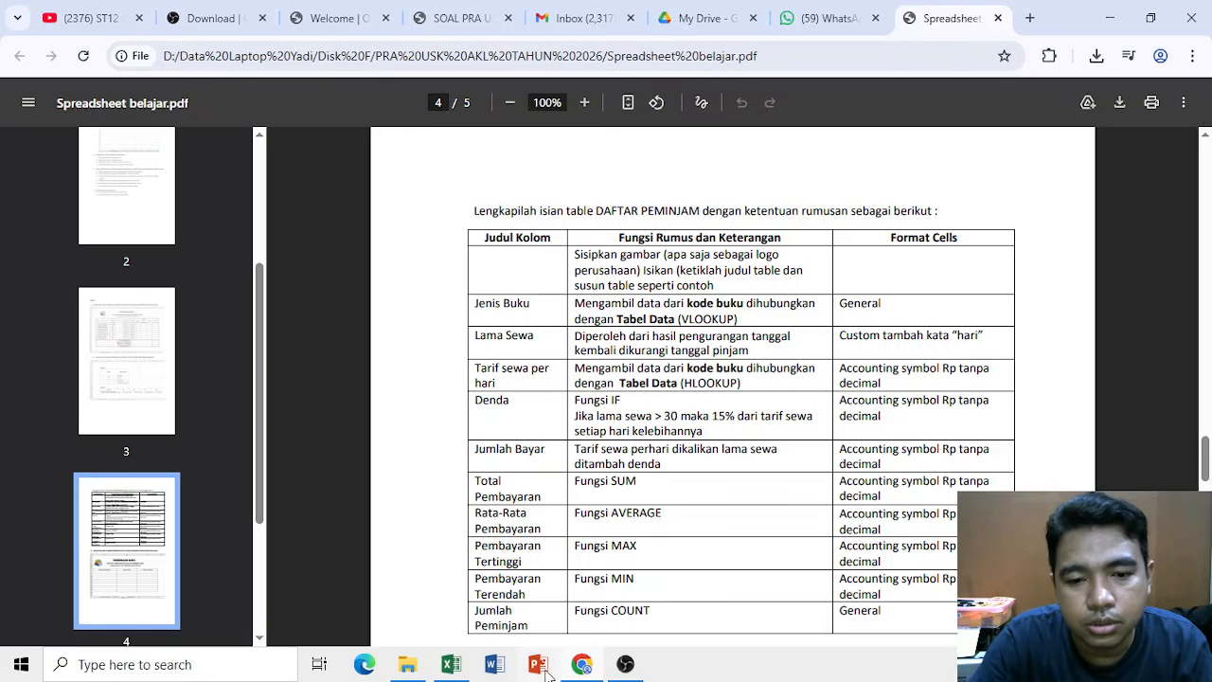
pyautogui.click(459, 672)
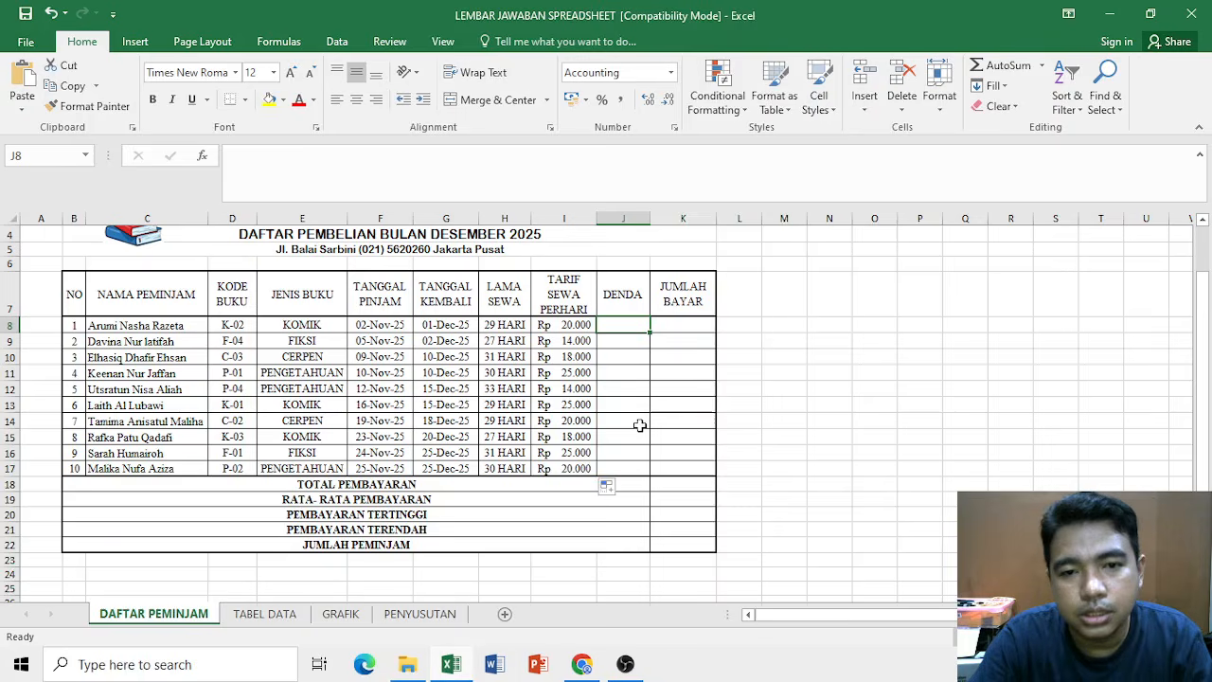
# Start an IF formula in DENDA cell J8 that tests whether LAMA SEWA H8 is greater than 30
pyautogui.write('=')
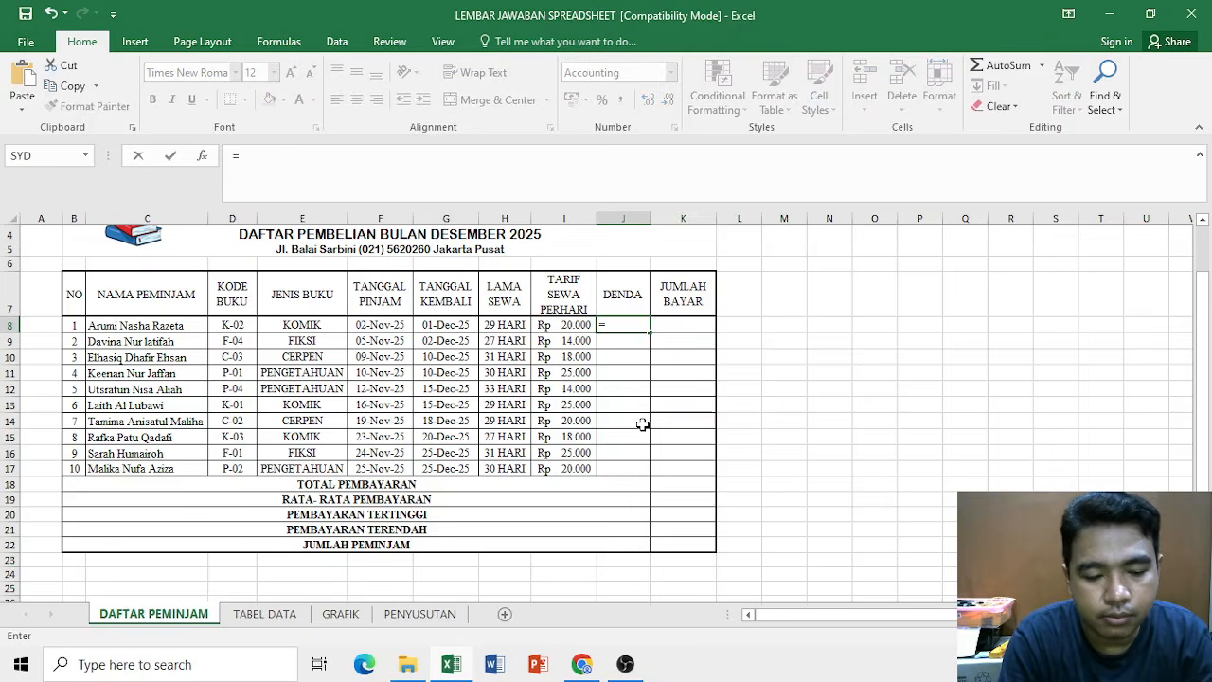
pyautogui.write('if(')
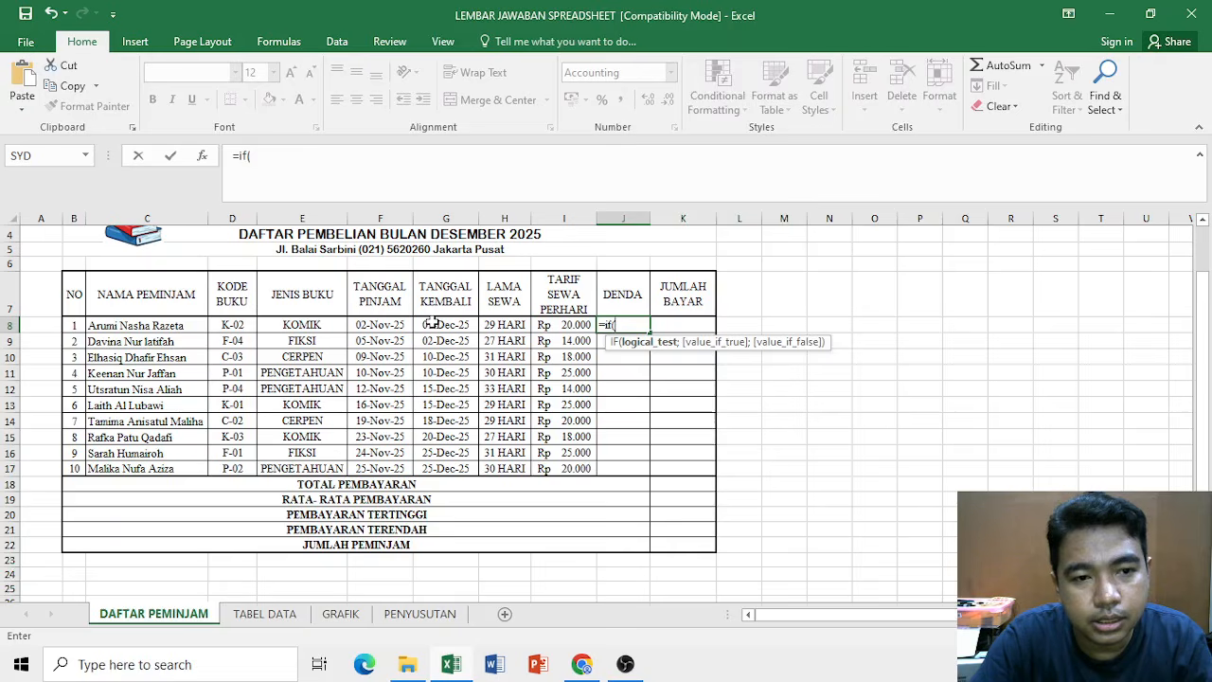
pyautogui.click(518, 325)
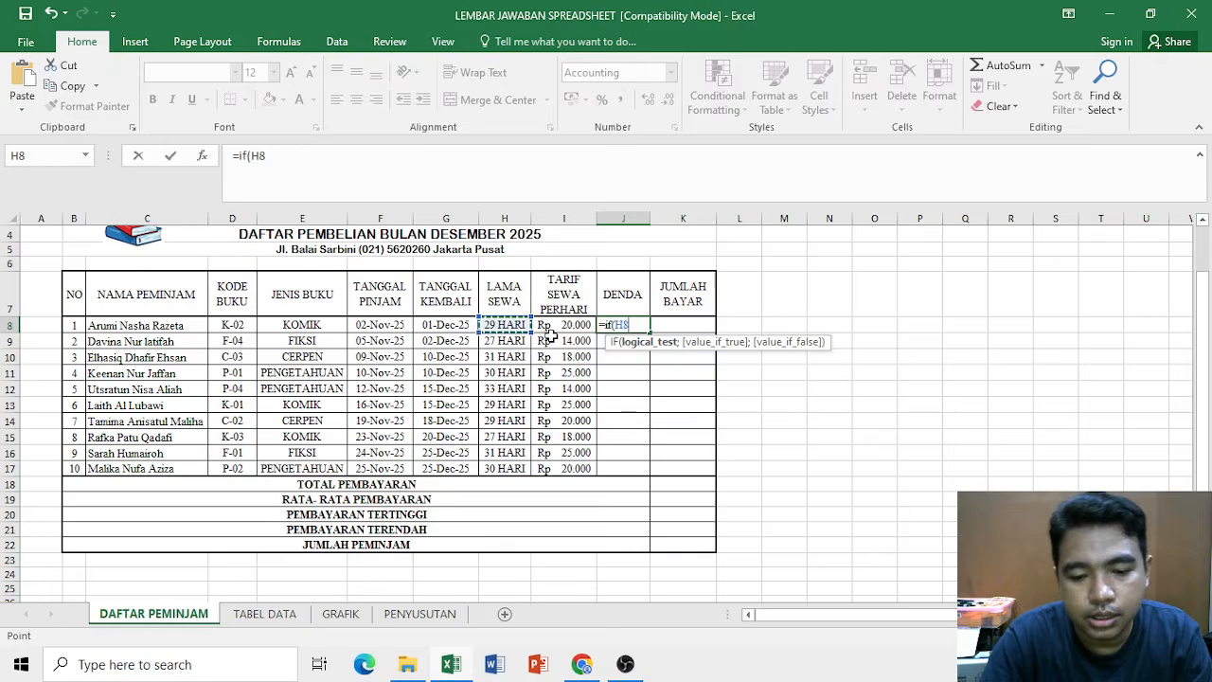
pyautogui.write('>')
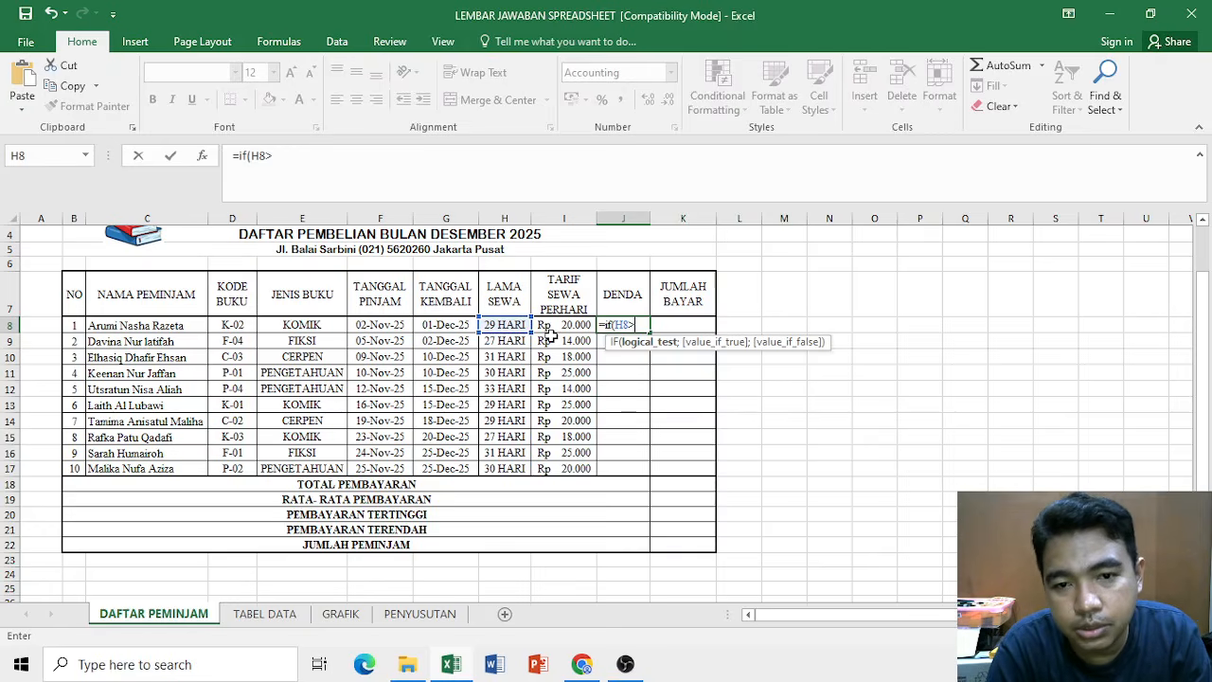
pyautogui.write('30')
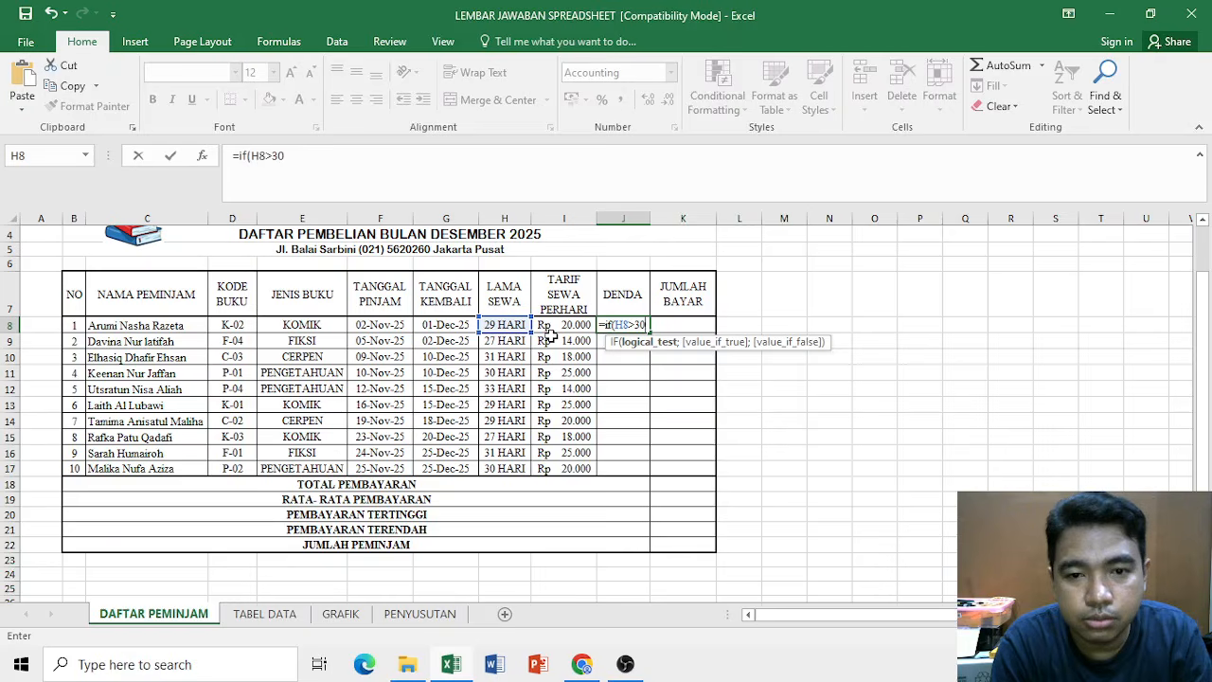
pyautogui.write(';')
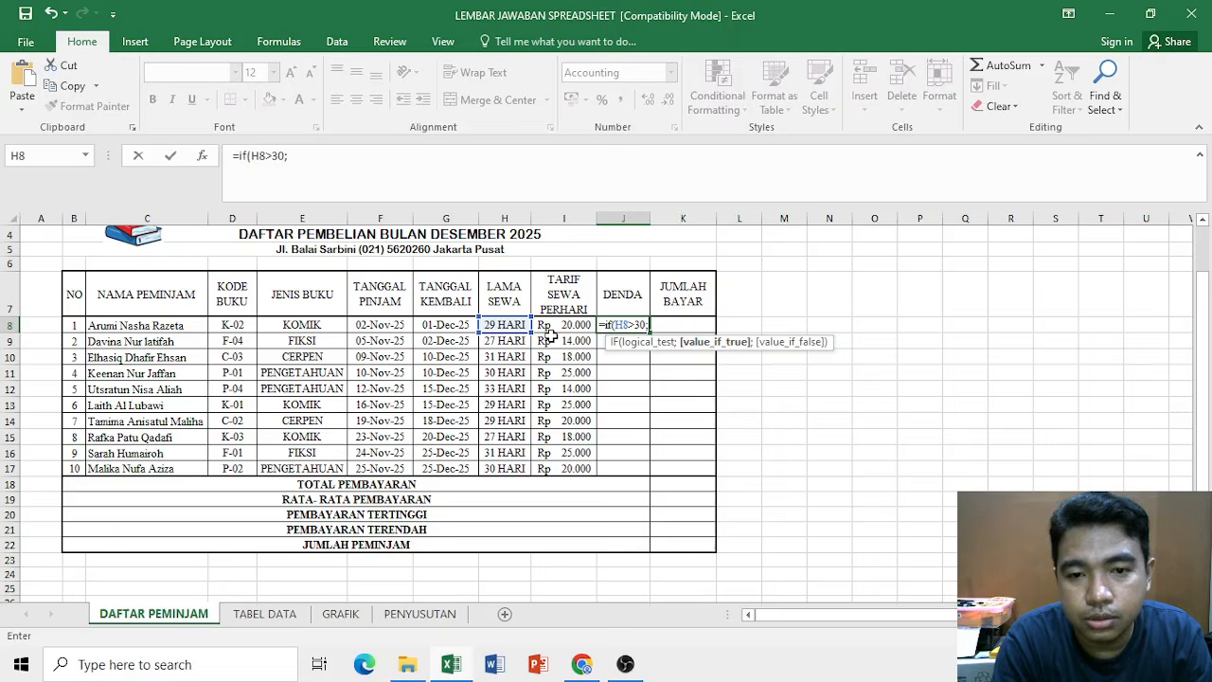
# Set the IF formula's value-if-true in J8 to (15%*I8)*(H8-30)
pyautogui.write('(')
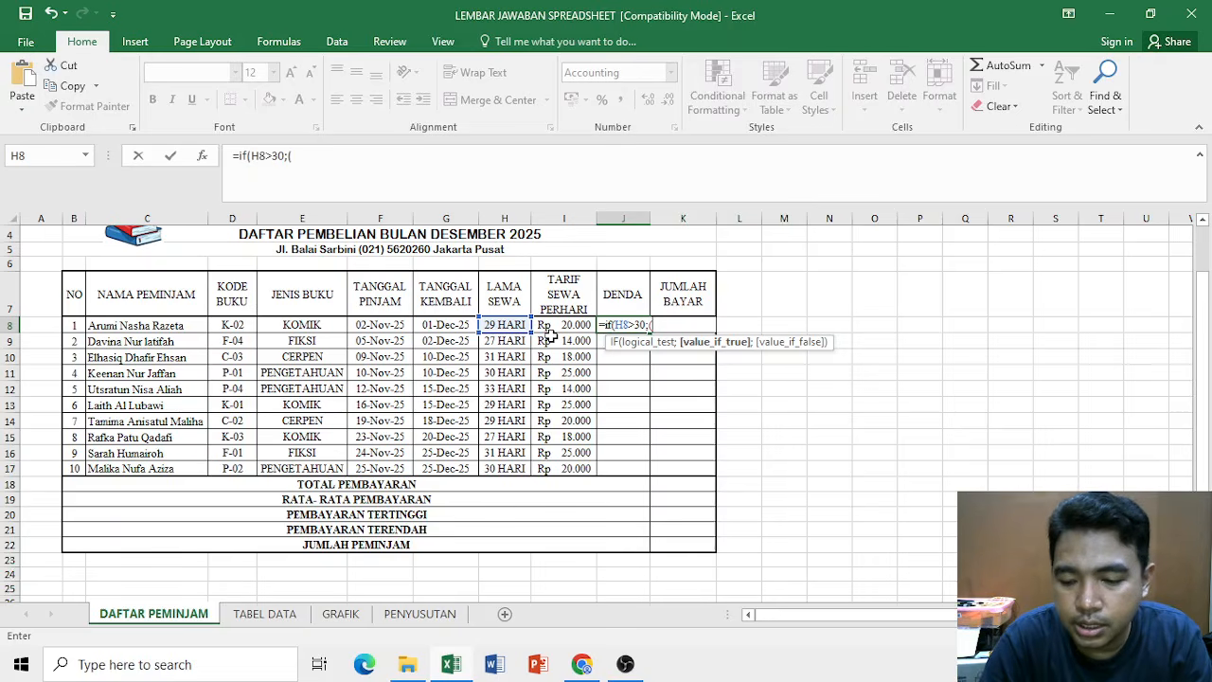
pyautogui.write('15%')
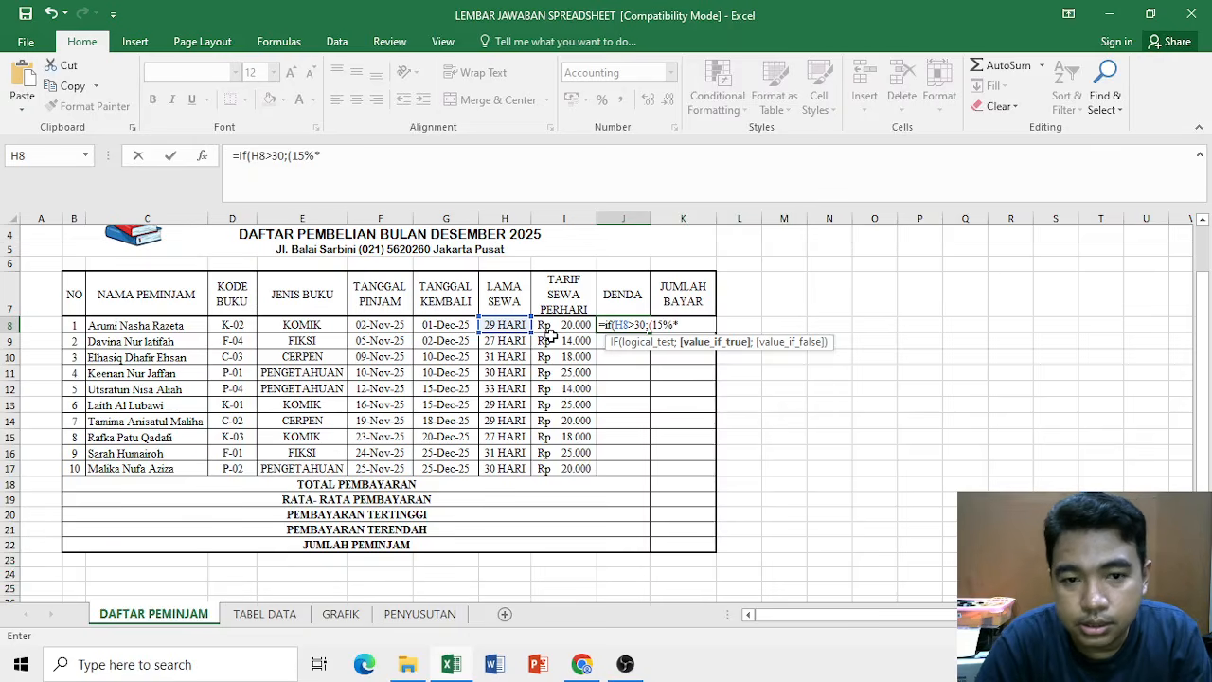
pyautogui.write('*')
pyautogui.click(567, 324)
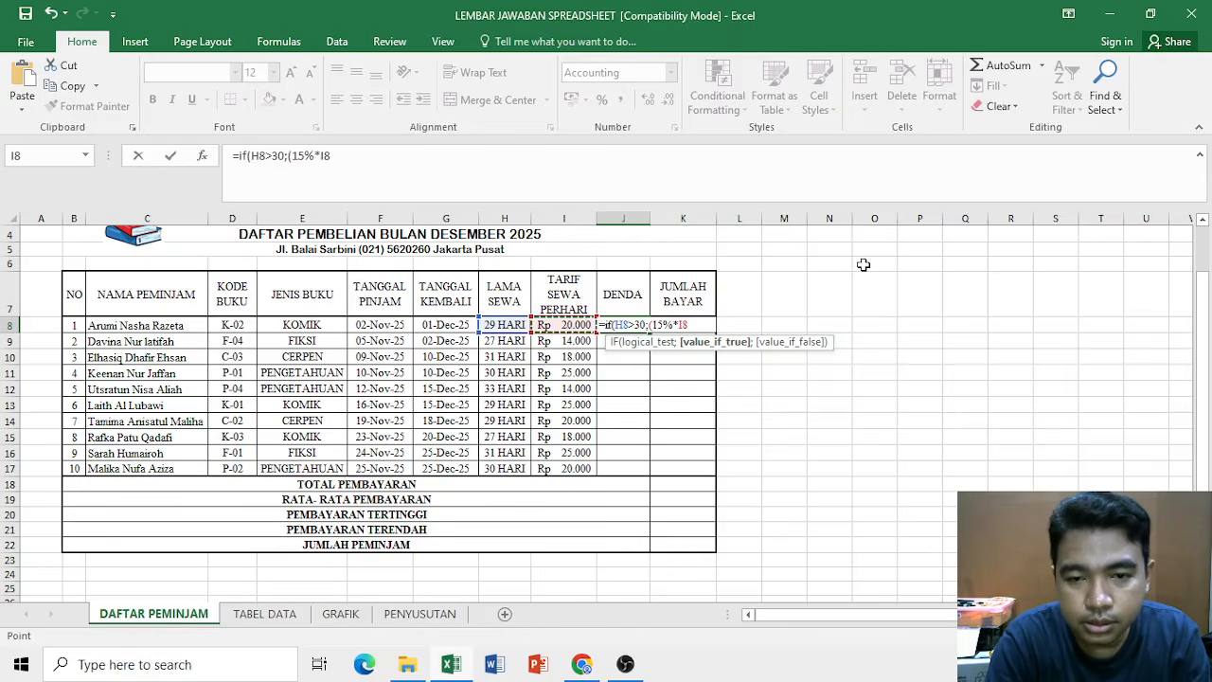
pyautogui.write(')*')
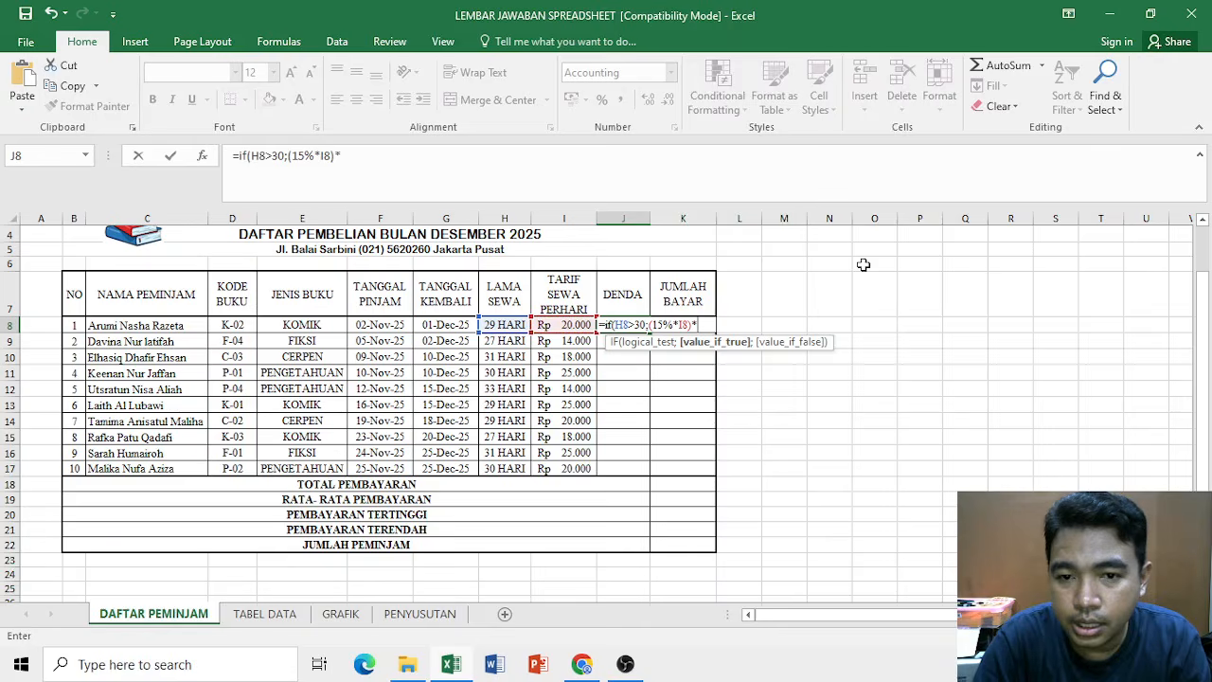
pyautogui.write('(')
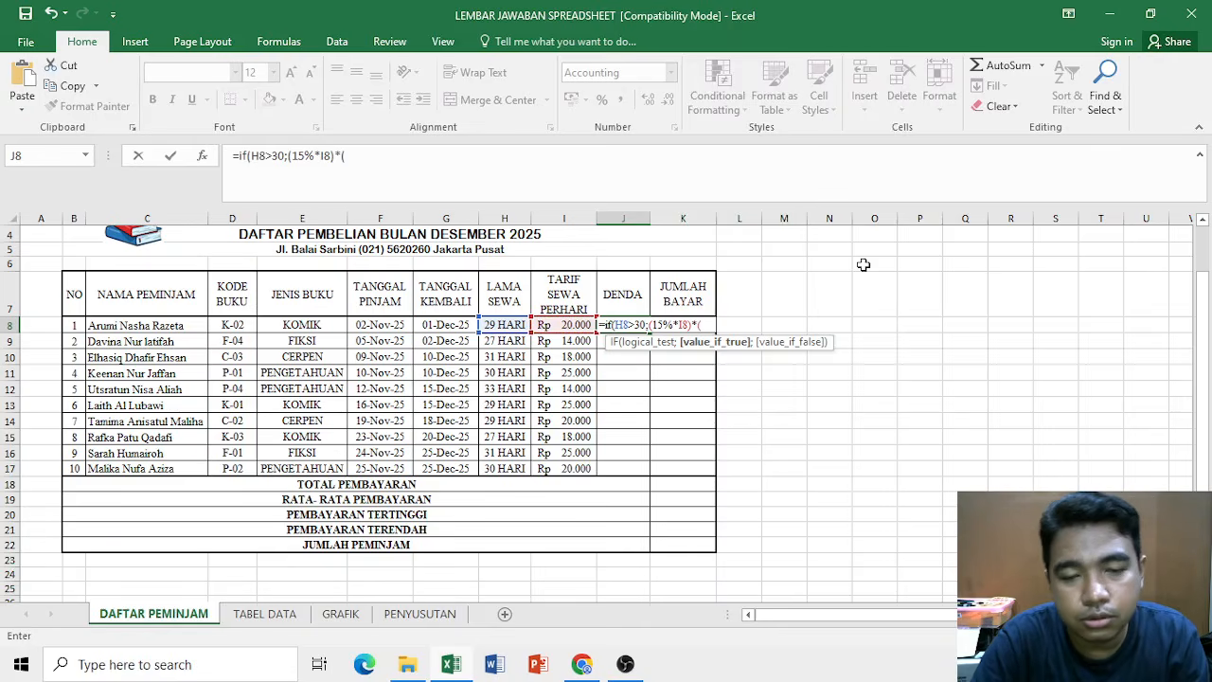
pyautogui.click(504, 324)
pyautogui.write('-')
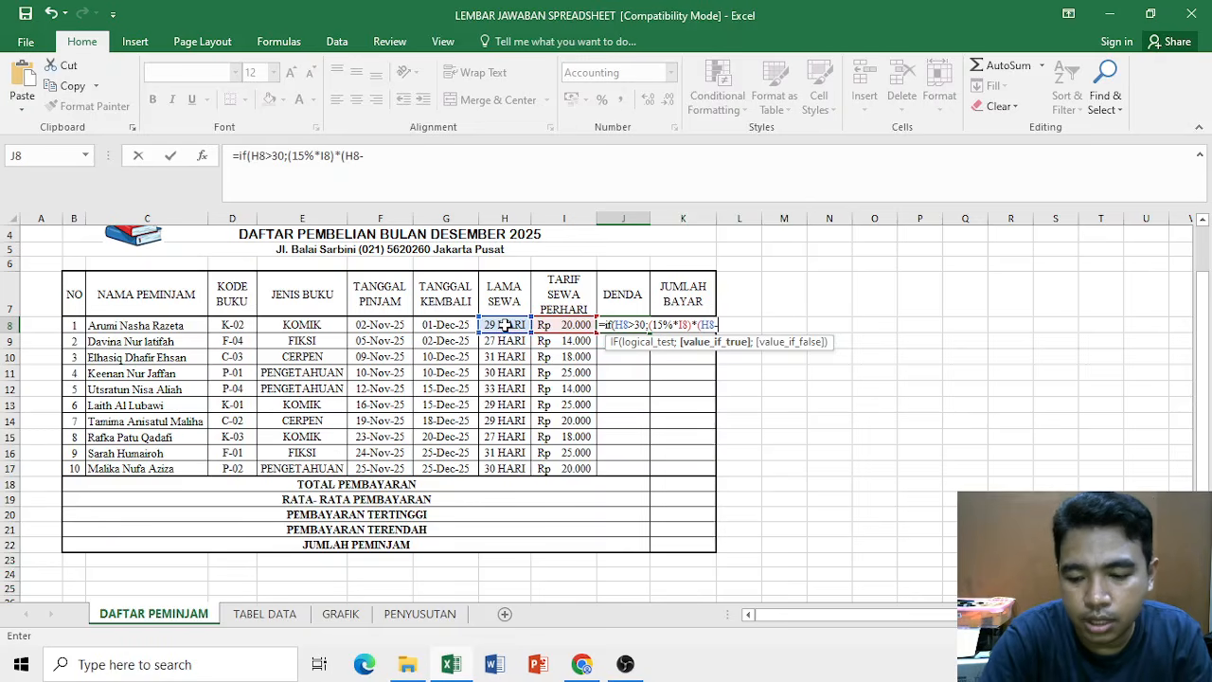
pyautogui.write('30')
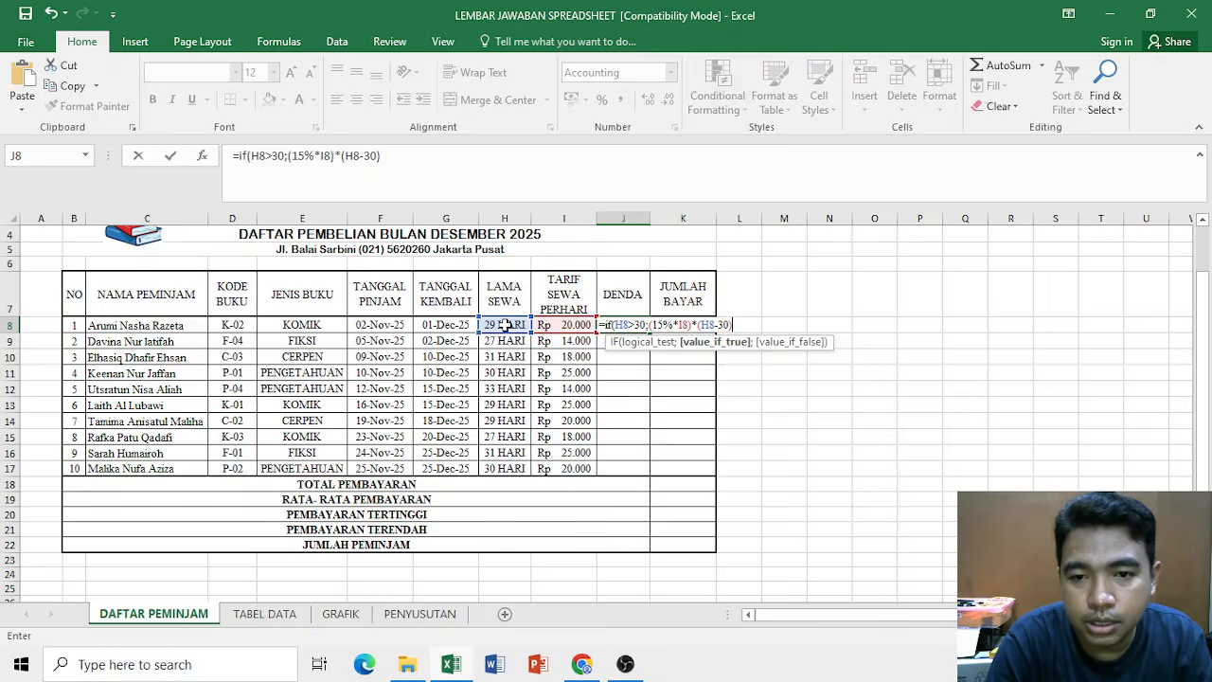
# Finish the IF formula in J8 with 0 as the value-if-false and copy it down through J17
pyautogui.write(';0')
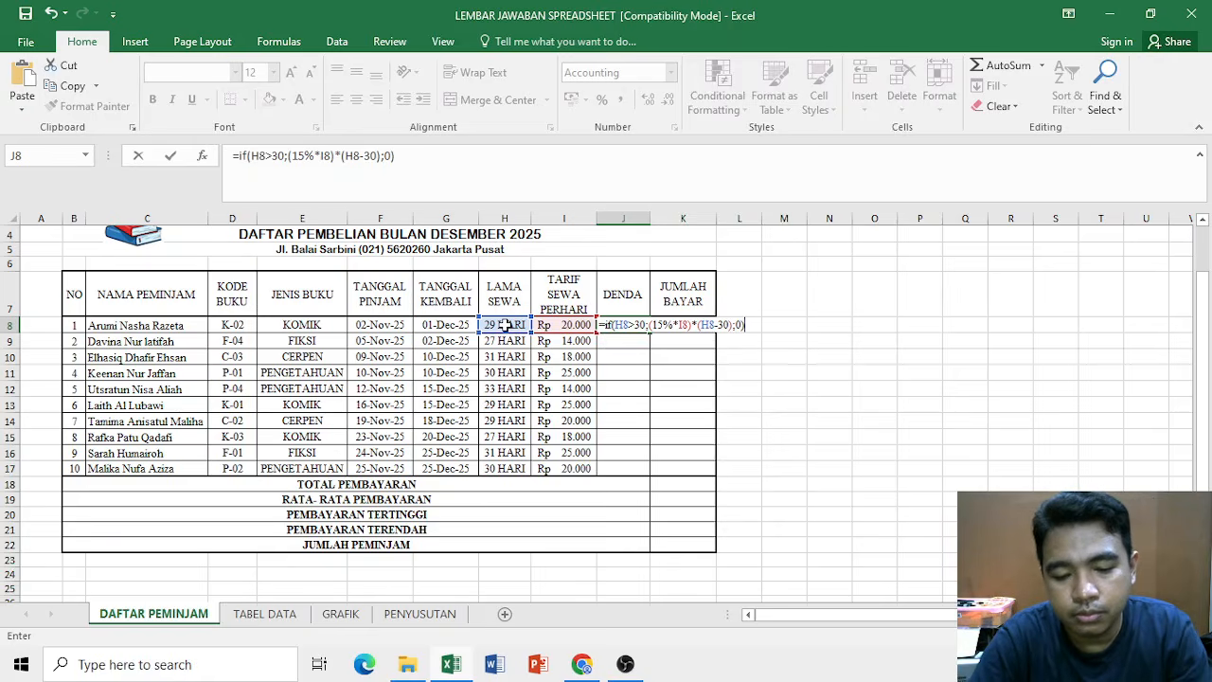
pyautogui.press('Return')
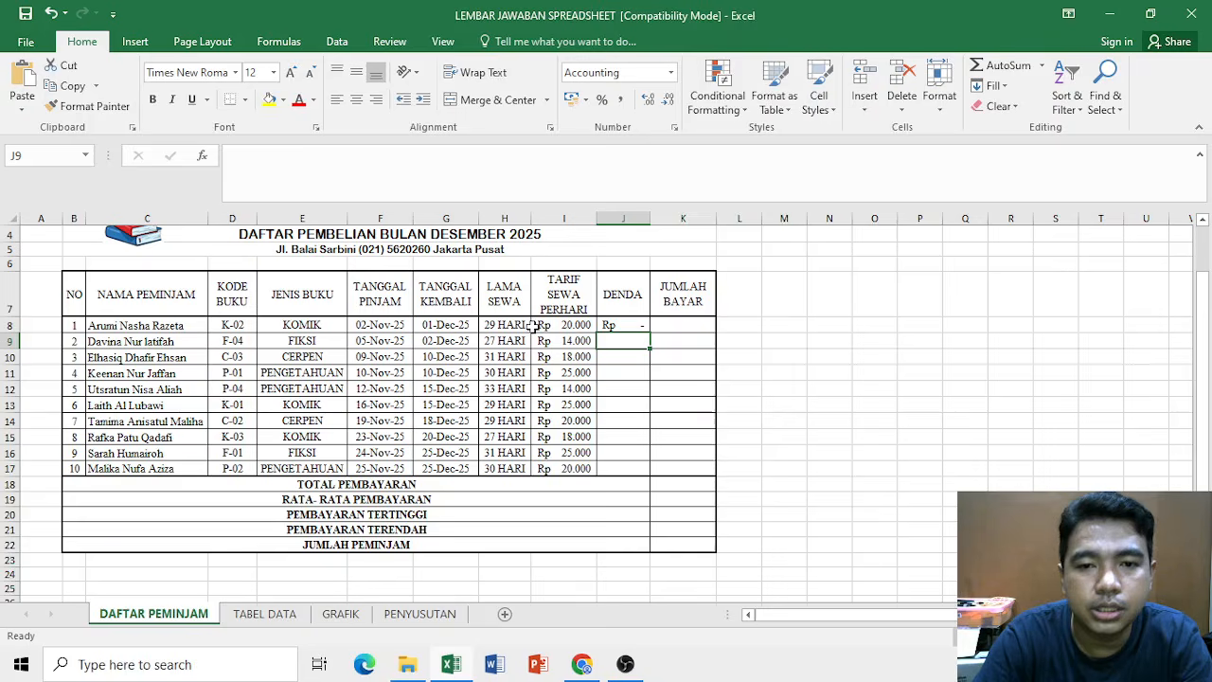
pyautogui.click(634, 325)
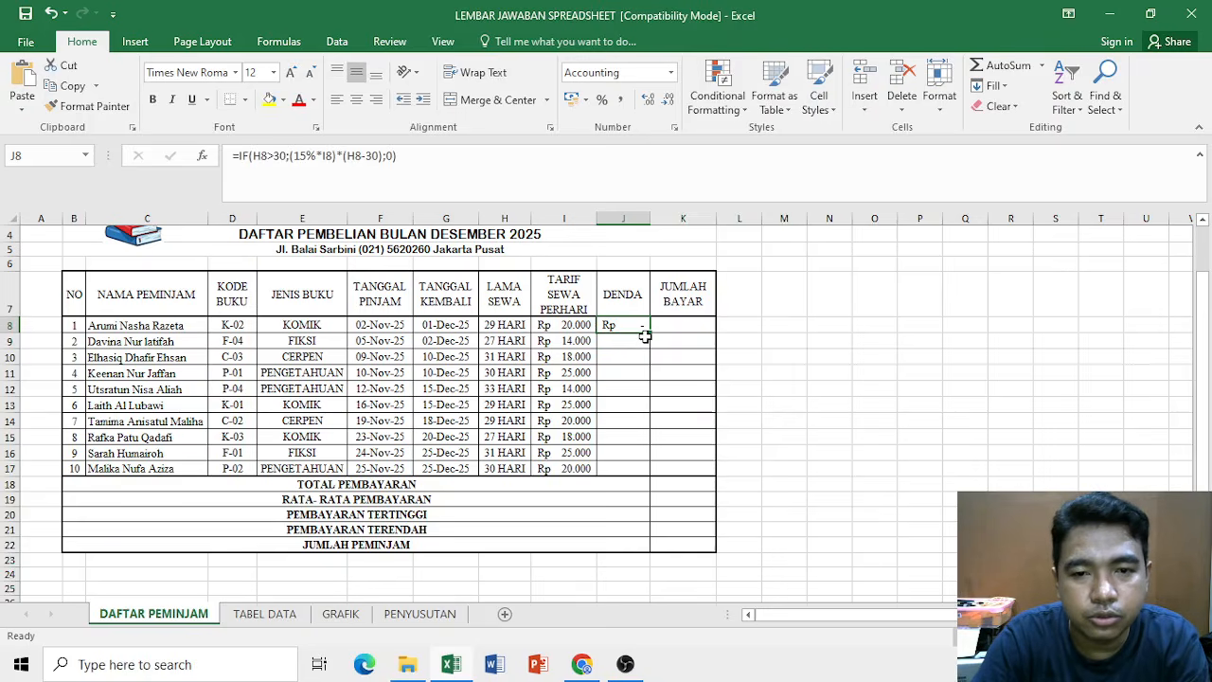
pyautogui.moveTo(647, 332); pyautogui.dragTo(650, 474)
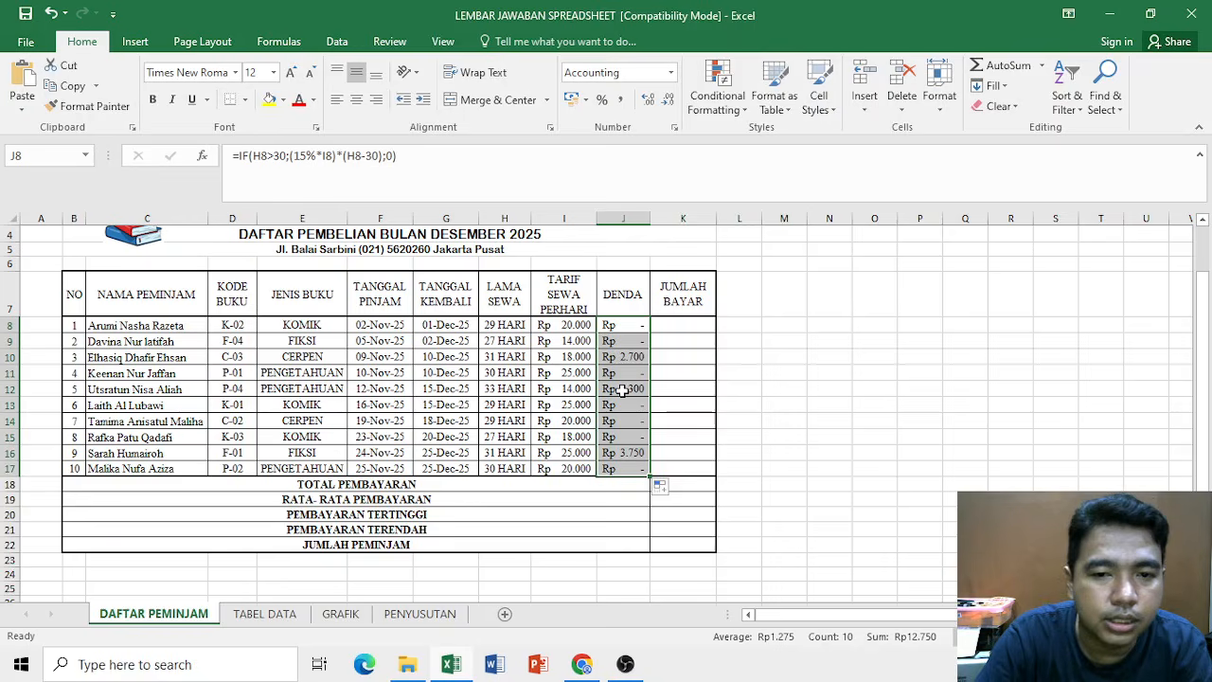
# Read the Jumlah Bayar rule in the PDF in Chrome, with cell K8 selected in Excel for entry
pyautogui.click(670, 330)
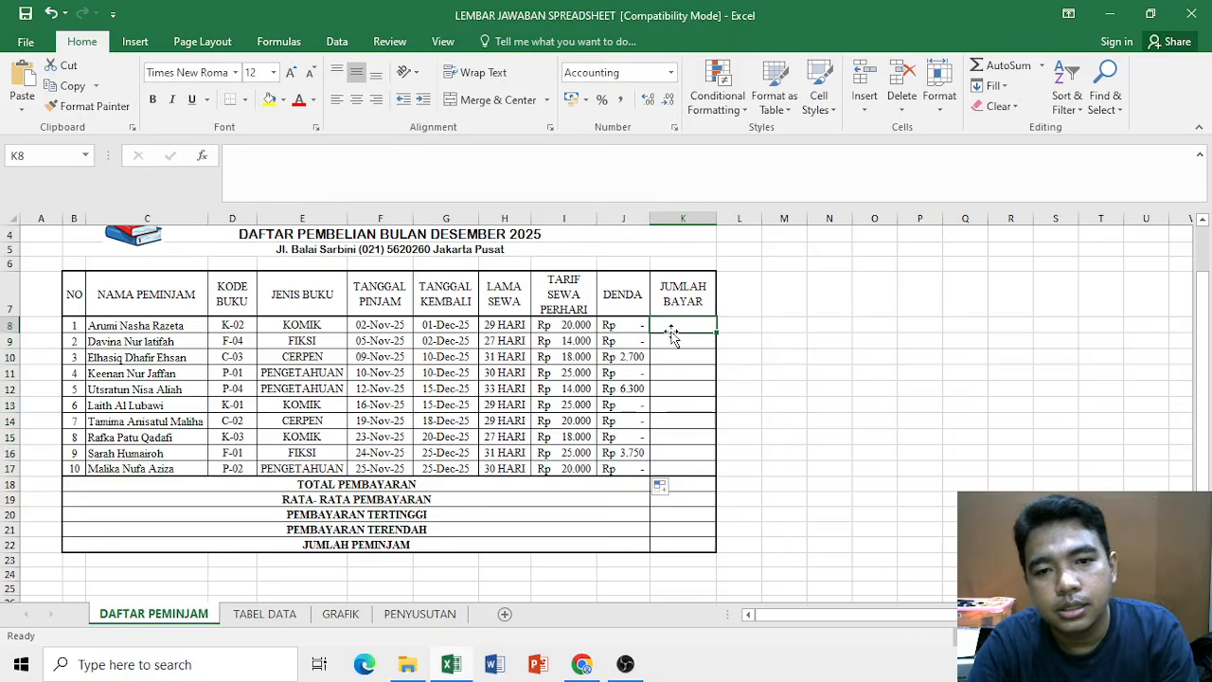
pyautogui.click(582, 663)
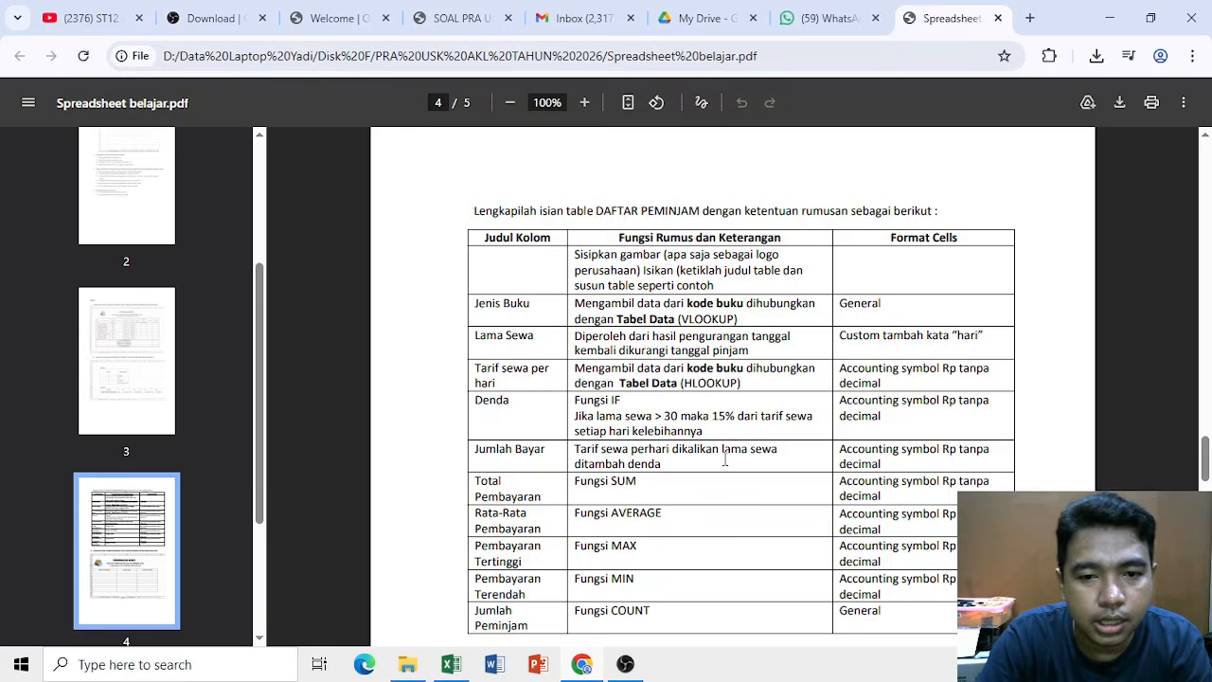
pyautogui.click(624, 668)
pyautogui.click(452, 664)
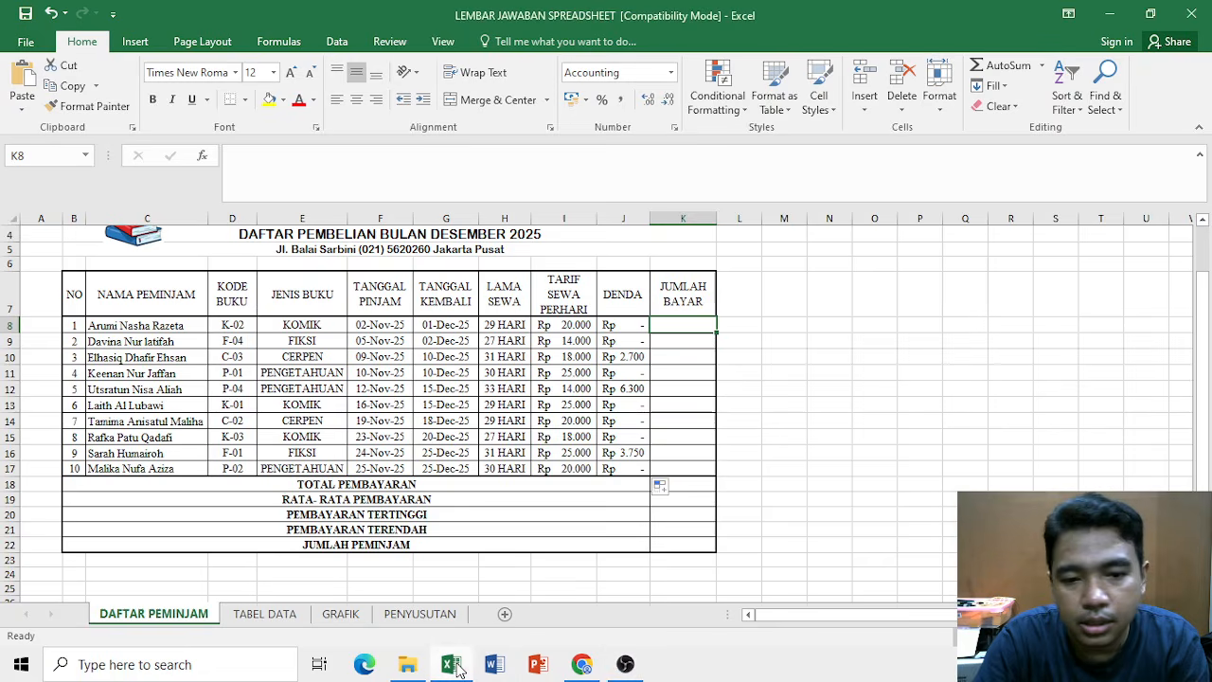
# Enter =I8*H8+J8 in JUMLAH BAYAR cell K8 and copy the formula down through K17
pyautogui.write('=')
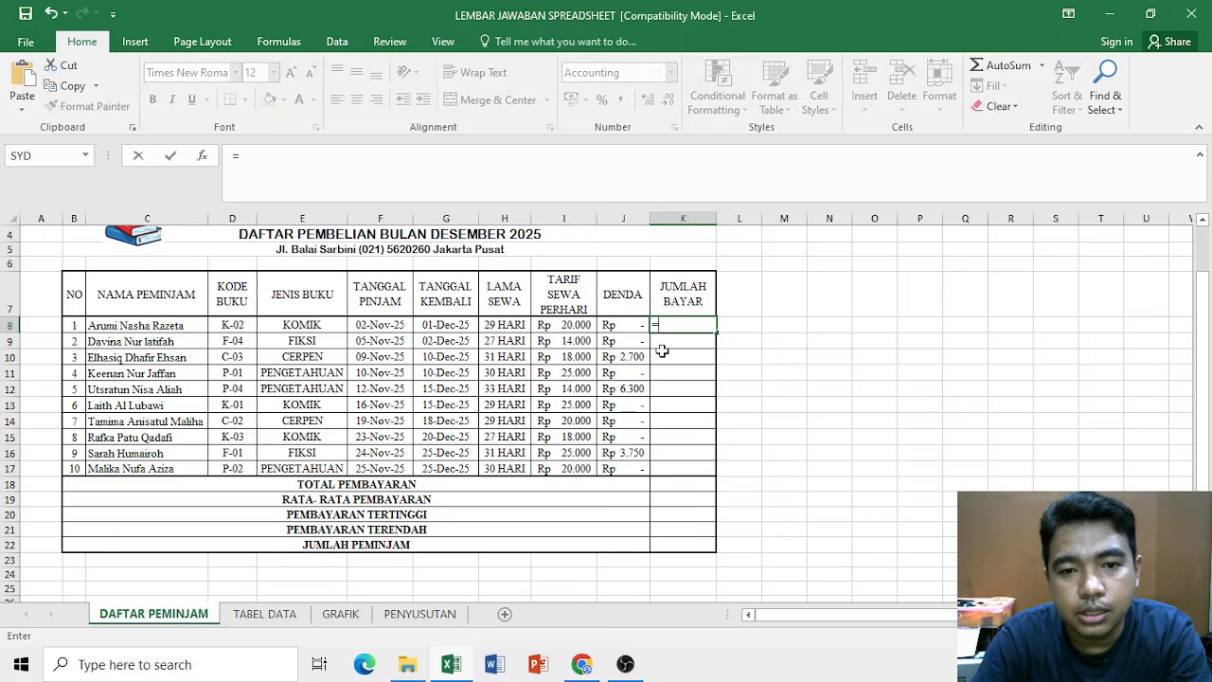
pyautogui.click(554, 325)
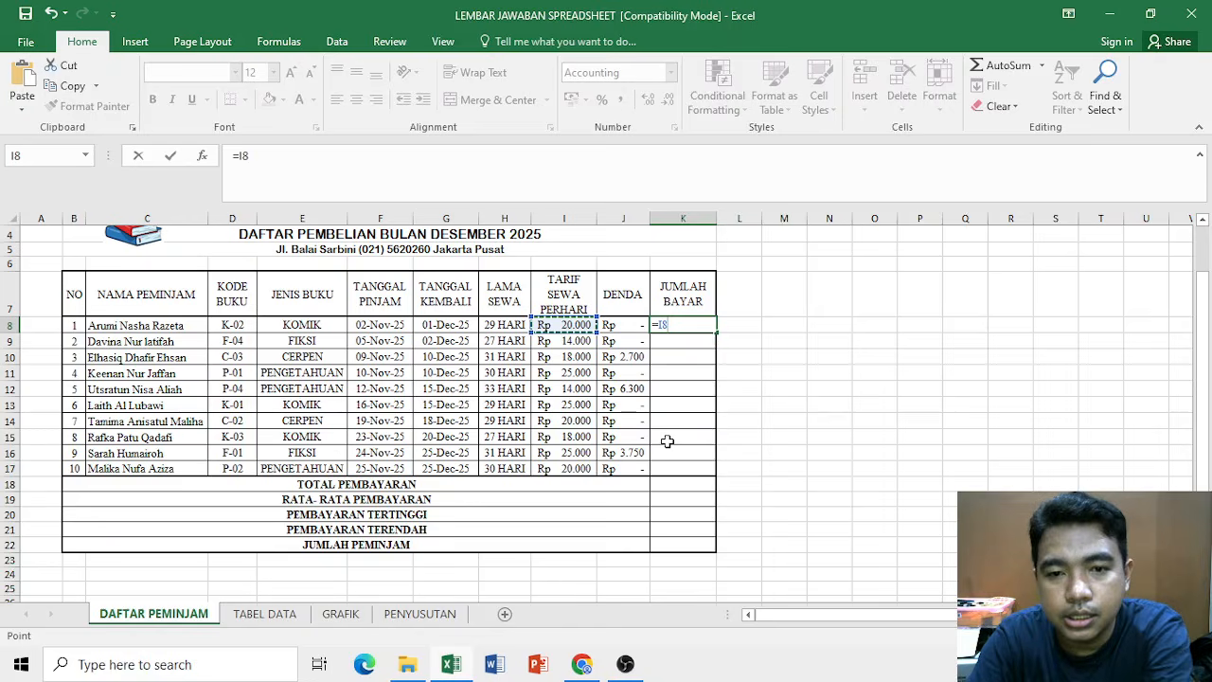
pyautogui.write('*')
pyautogui.click(507, 325)
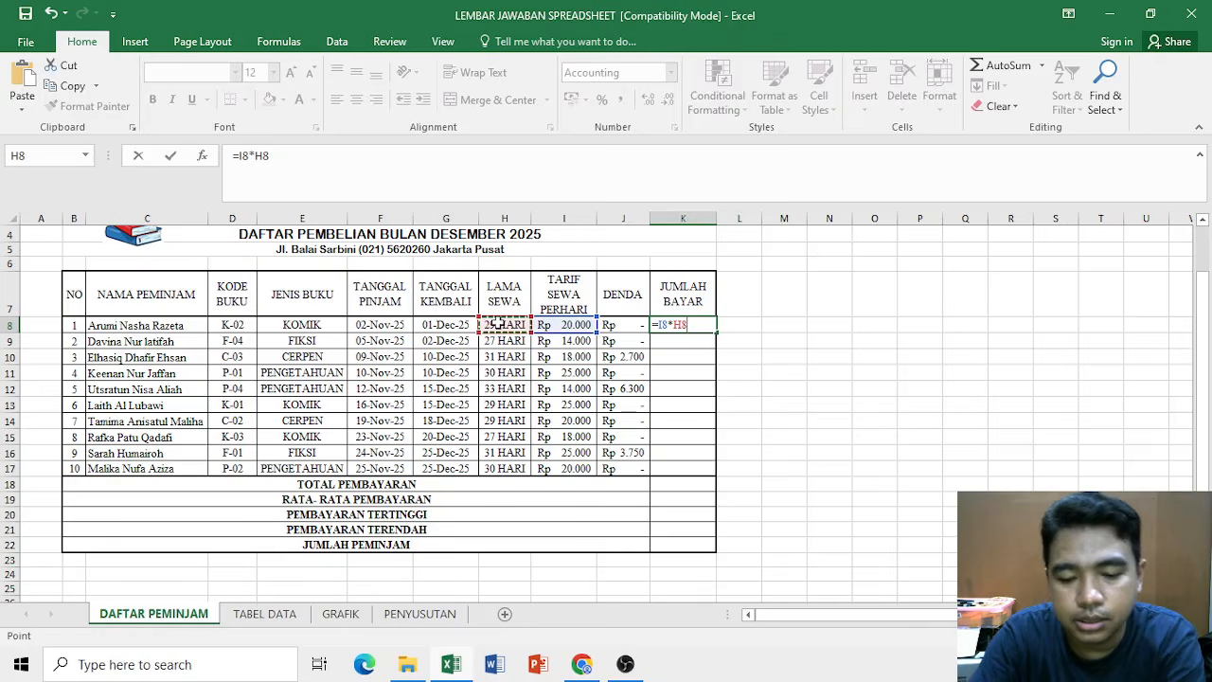
pyautogui.write('+')
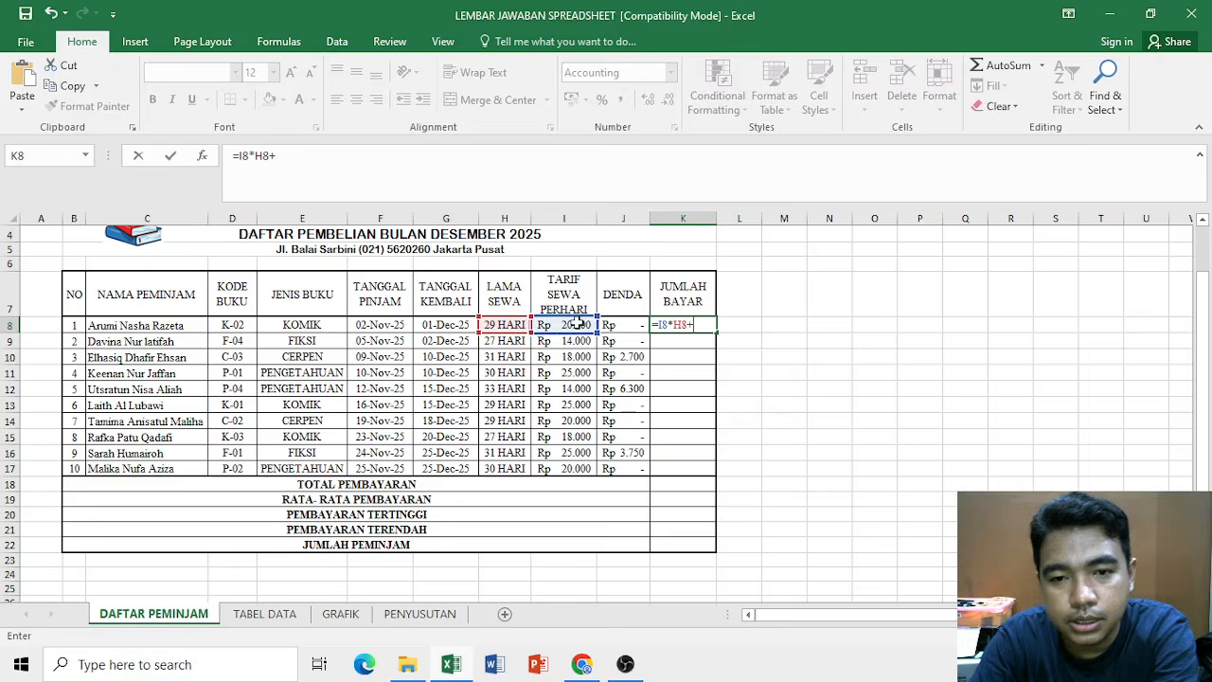
pyautogui.click(616, 325)
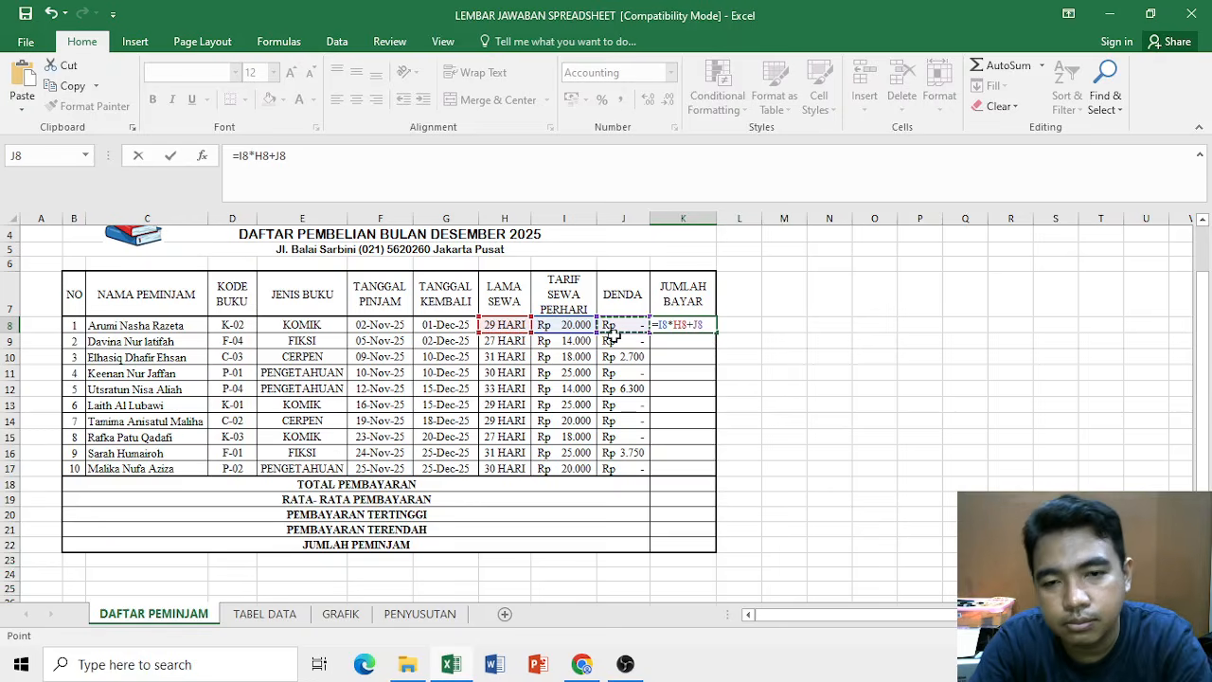
pyautogui.press('Return')
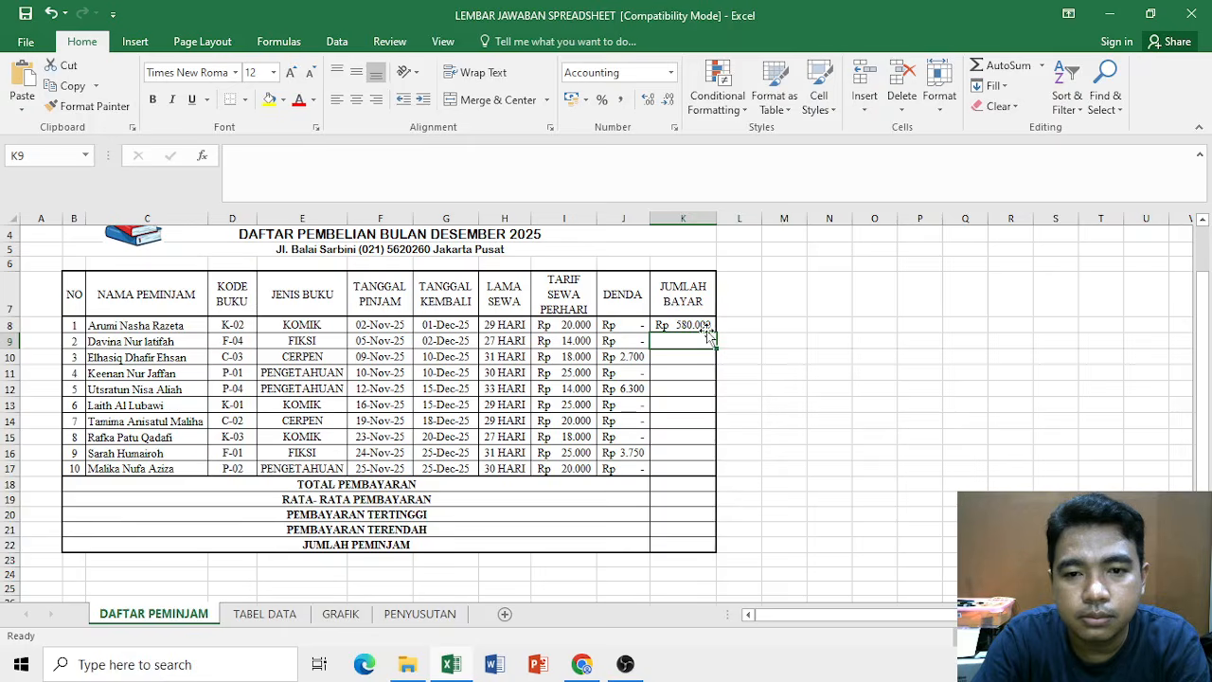
pyautogui.click(707, 329)
pyautogui.moveTo(715, 335); pyautogui.dragTo(702, 469)
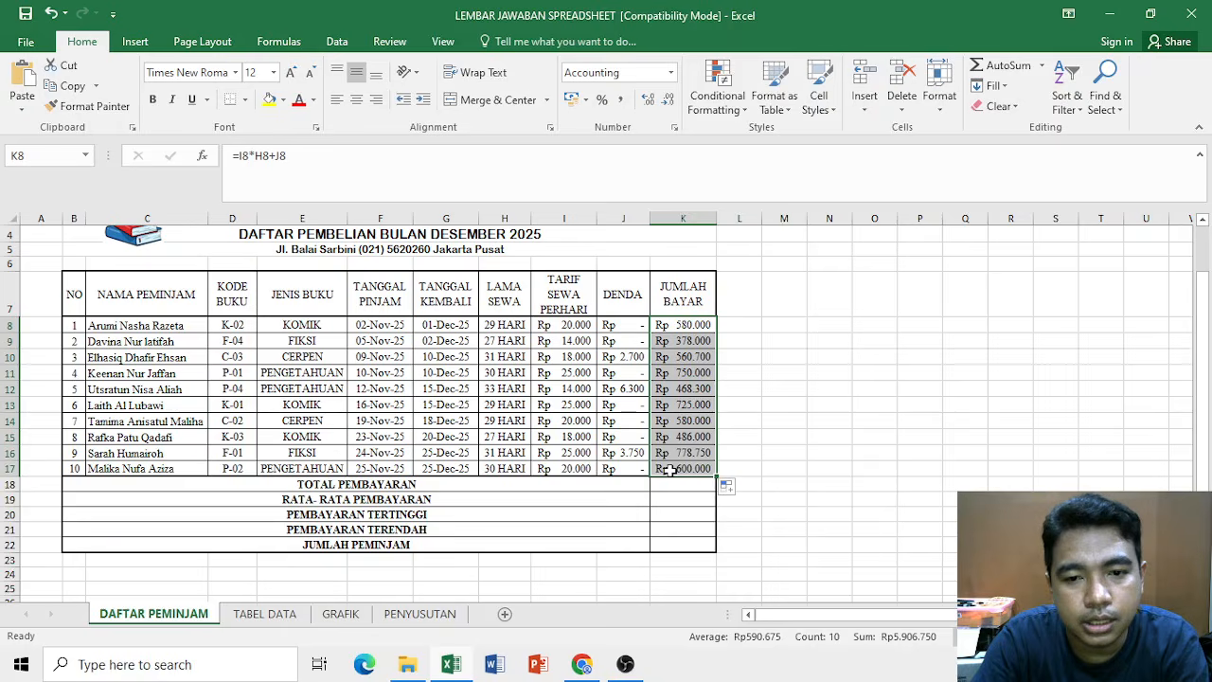
# Calculate TOTAL PEMBAYARAN in K18 with SUM over K8:K17 and widen column K to fit the total
pyautogui.scroll(-1, 443, 495)
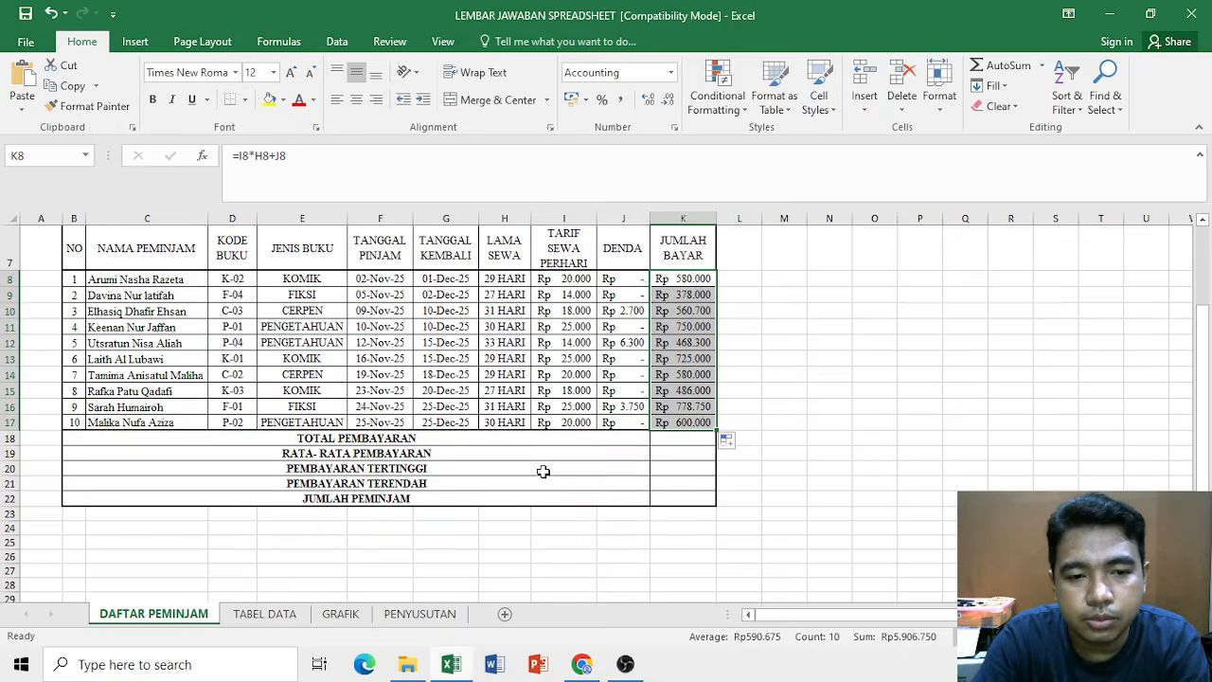
pyautogui.click(697, 441)
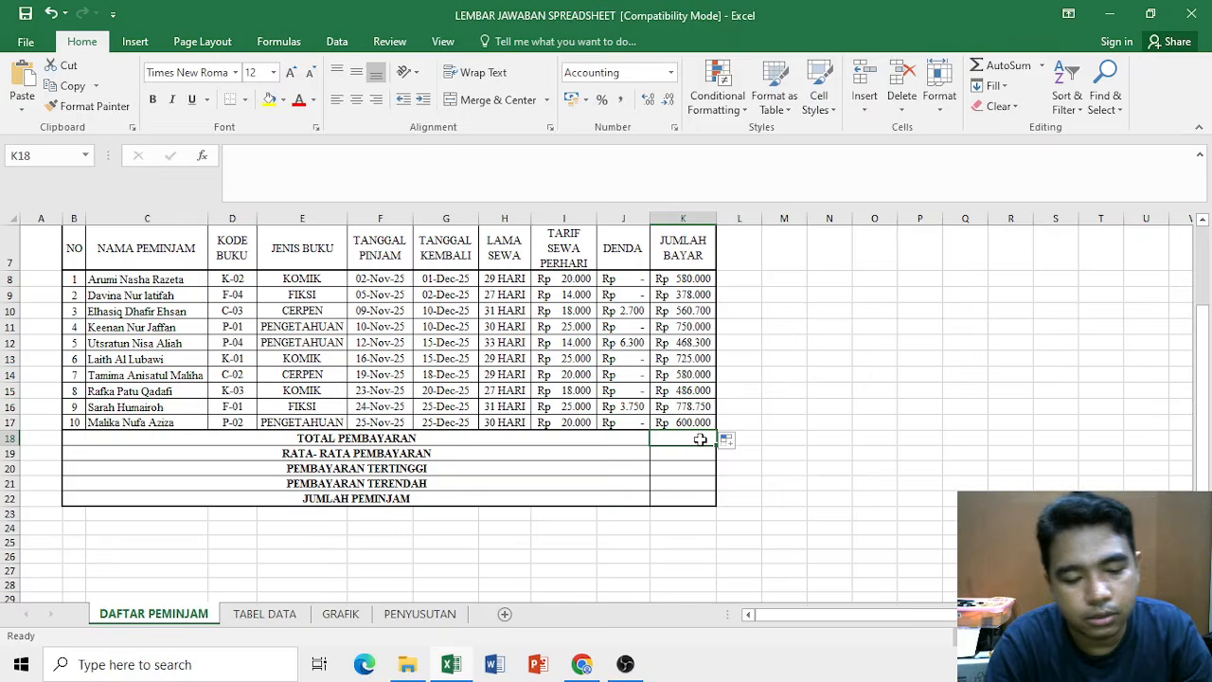
pyautogui.write('=sum(')
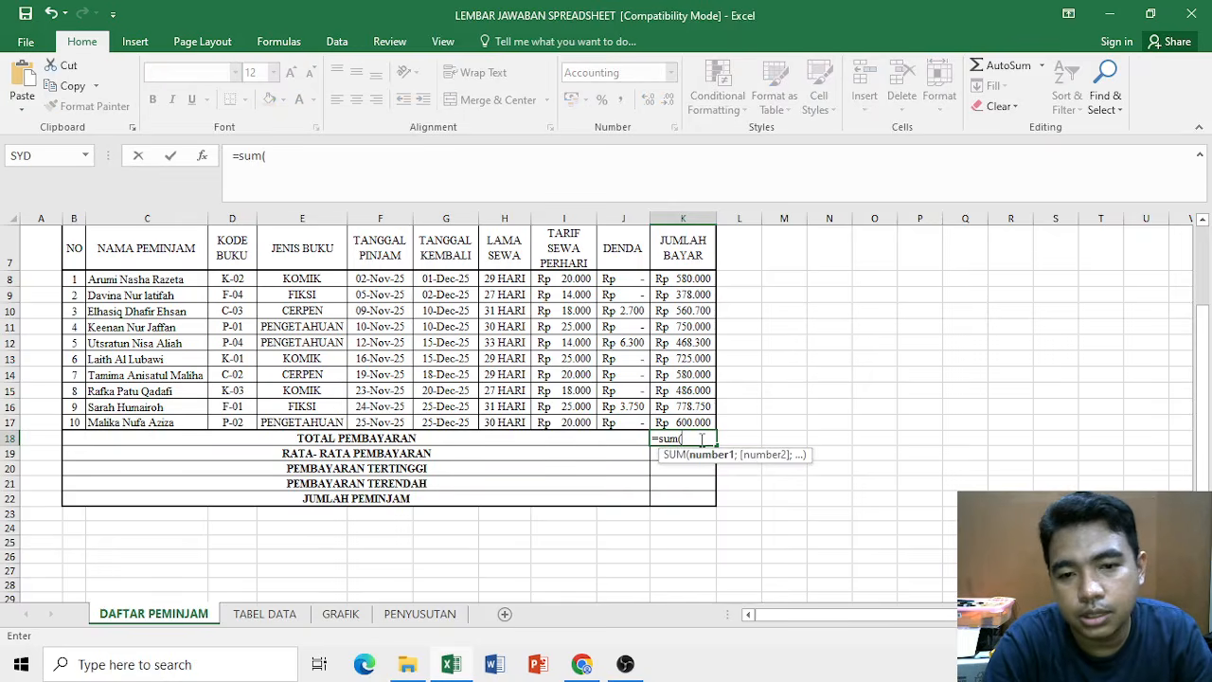
pyautogui.moveTo(691, 278); pyautogui.dragTo(689, 423)
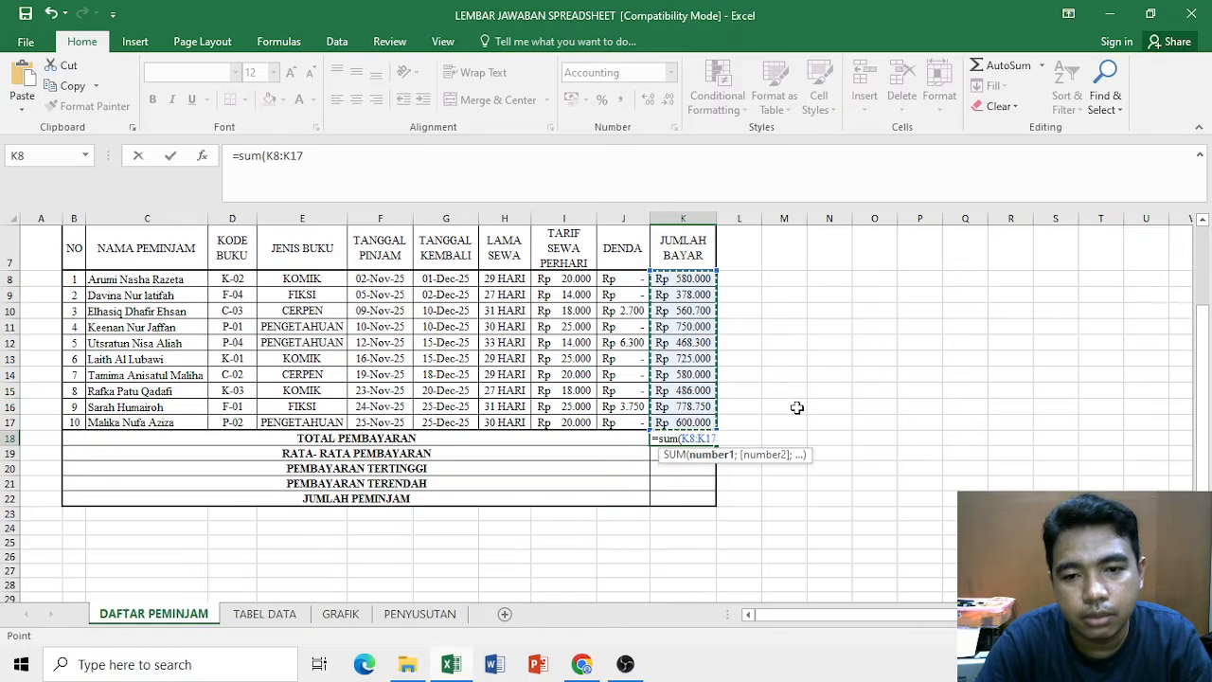
pyautogui.press('Return')
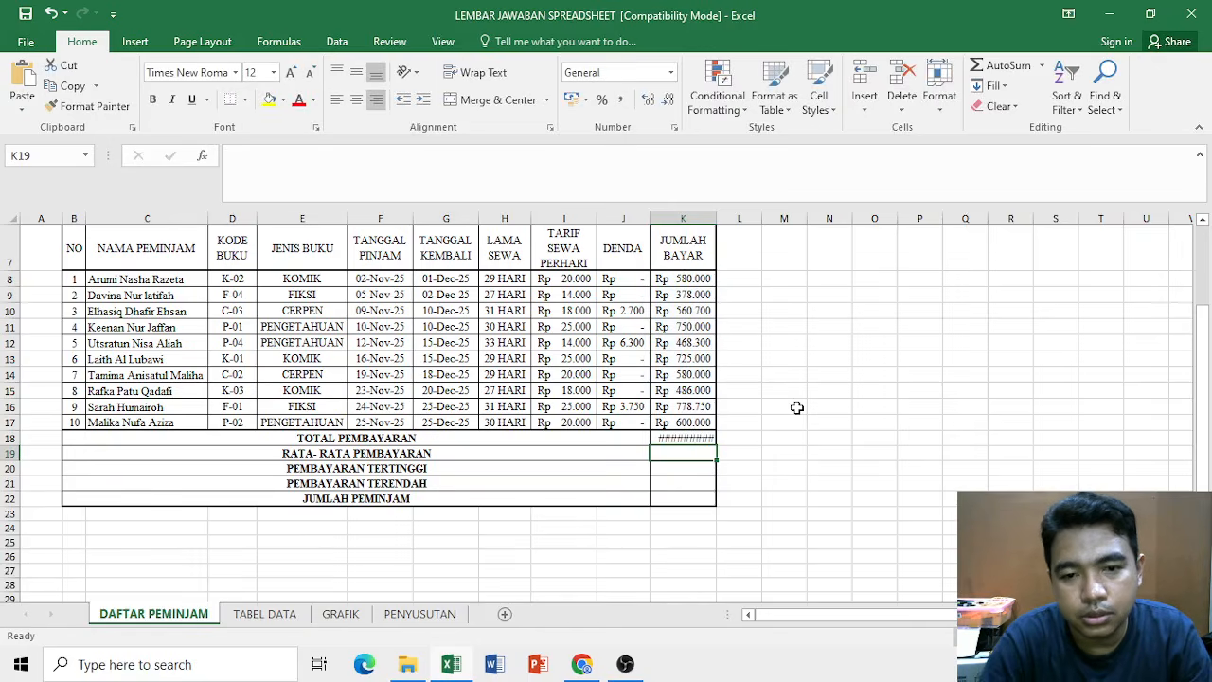
pyautogui.click(691, 439)
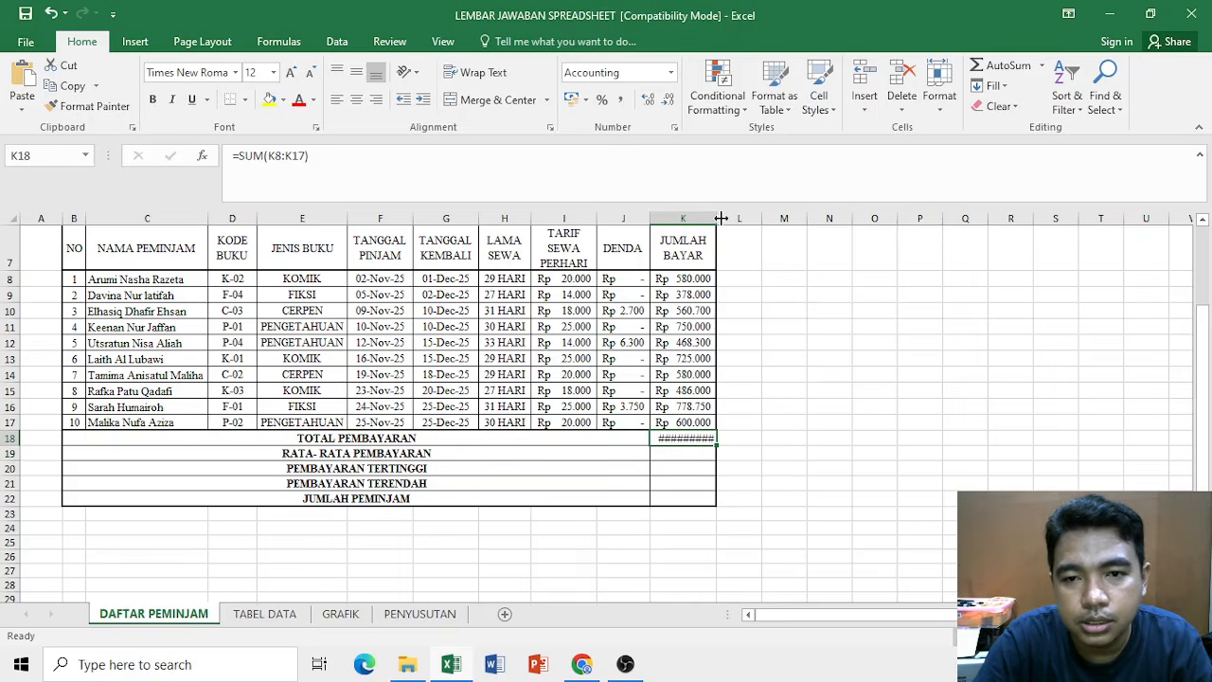
pyautogui.moveTo(716, 221); pyautogui.dragTo(747, 221)
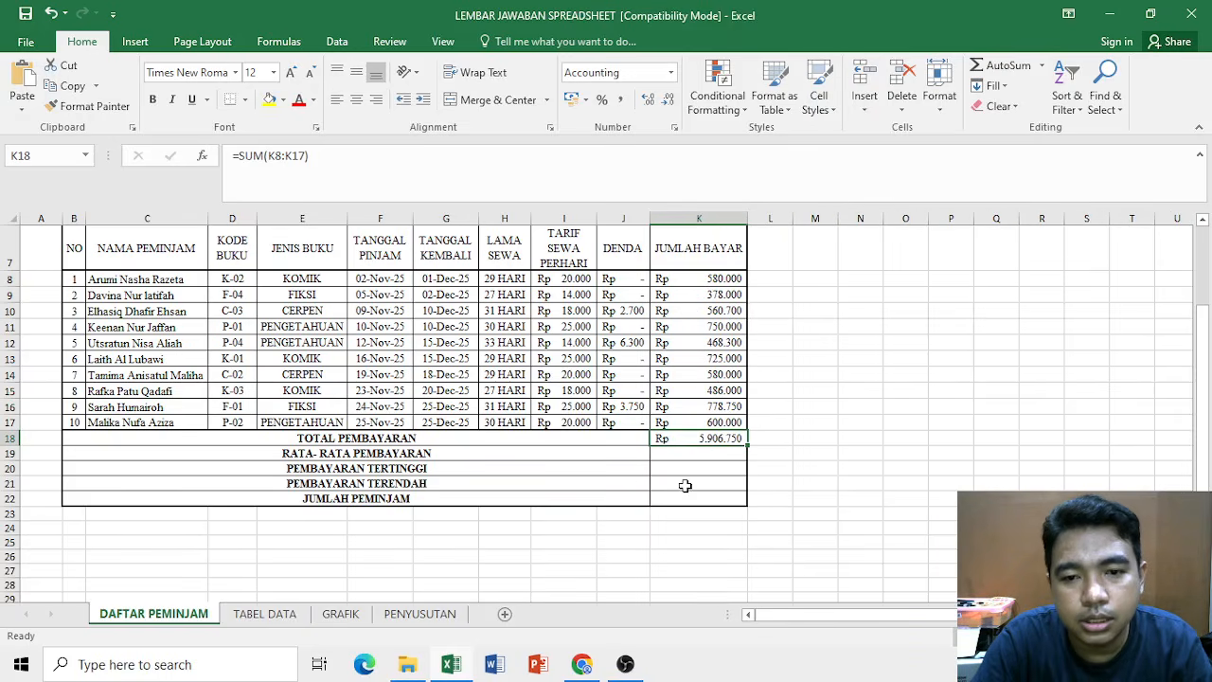
# Calculate RATA-RATA PEMBAYARAN in K19 with AVERAGE over K8:K17
pyautogui.click(693, 455)
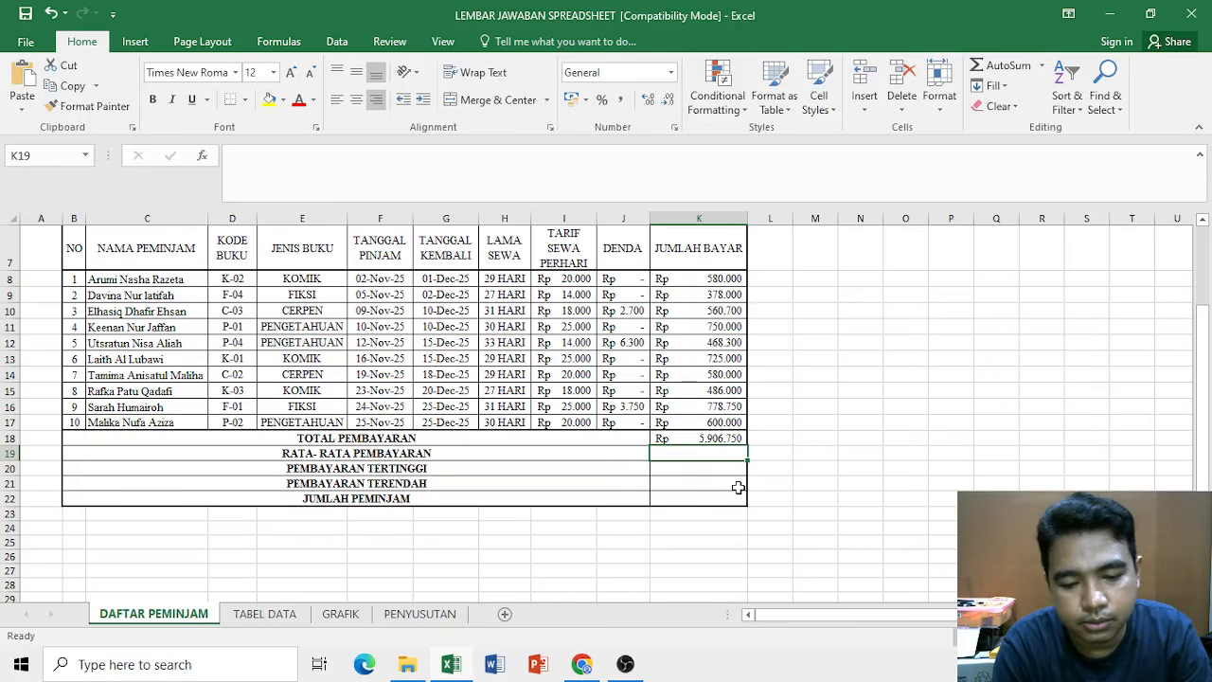
pyautogui.write('=avera')
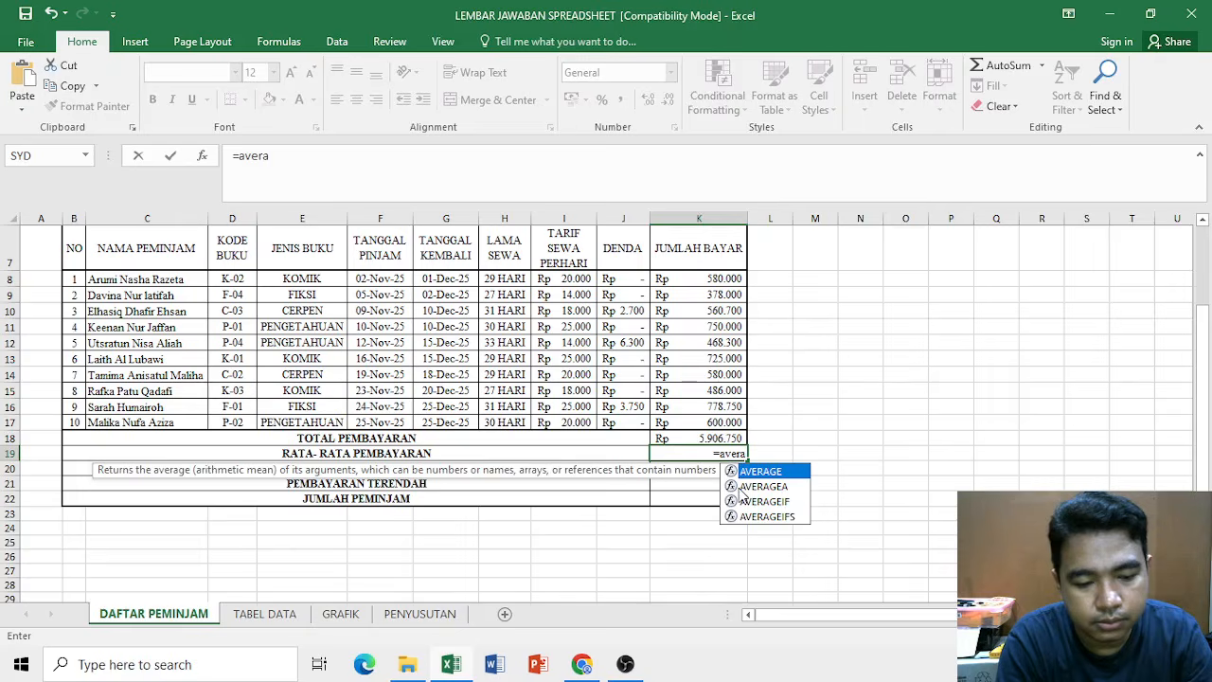
pyautogui.write('ge(')
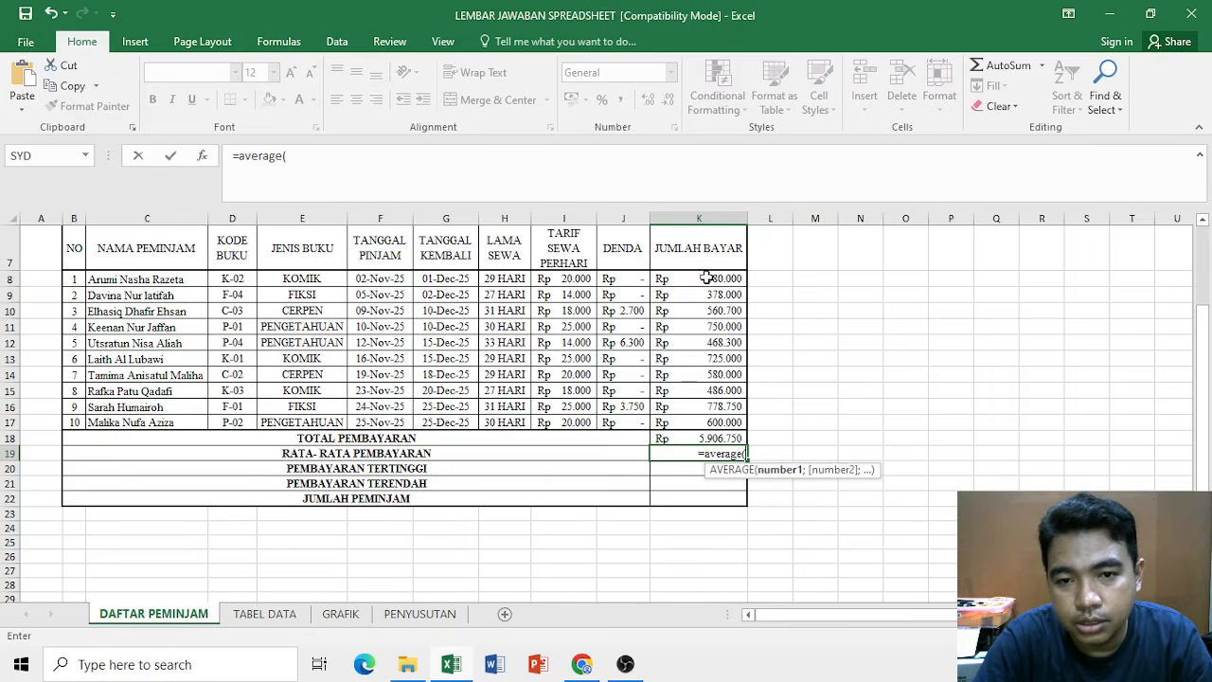
pyautogui.moveTo(706, 277); pyautogui.dragTo(707, 414)
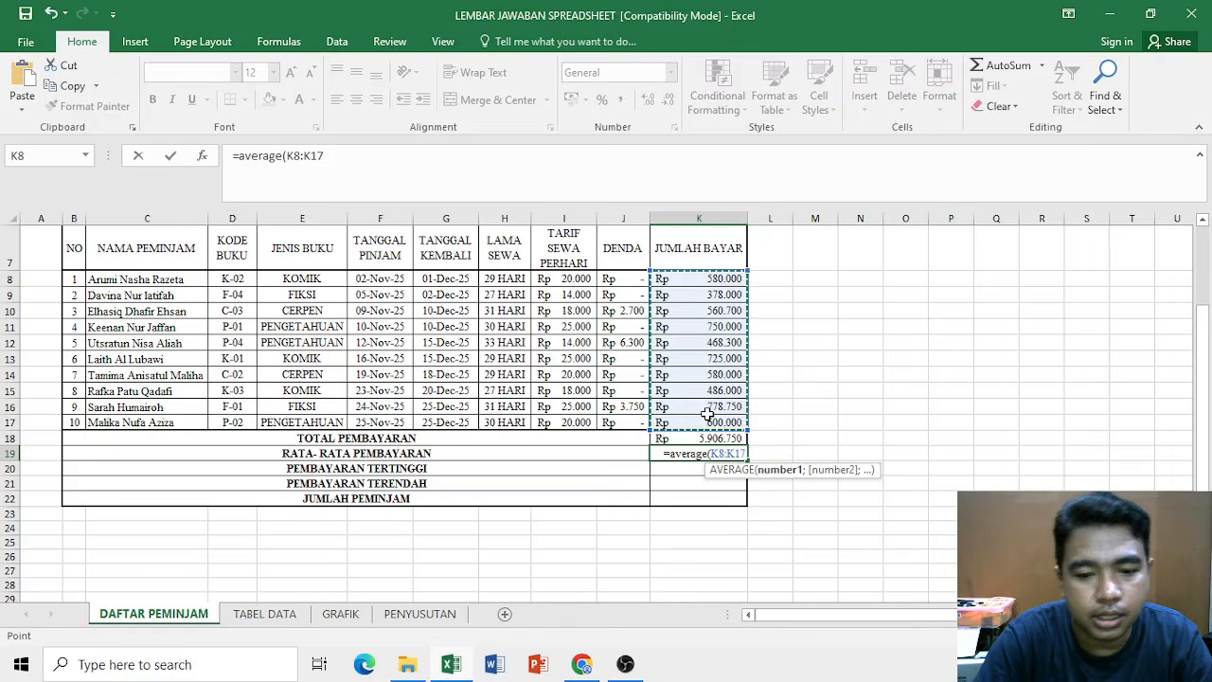
pyautogui.write(')')
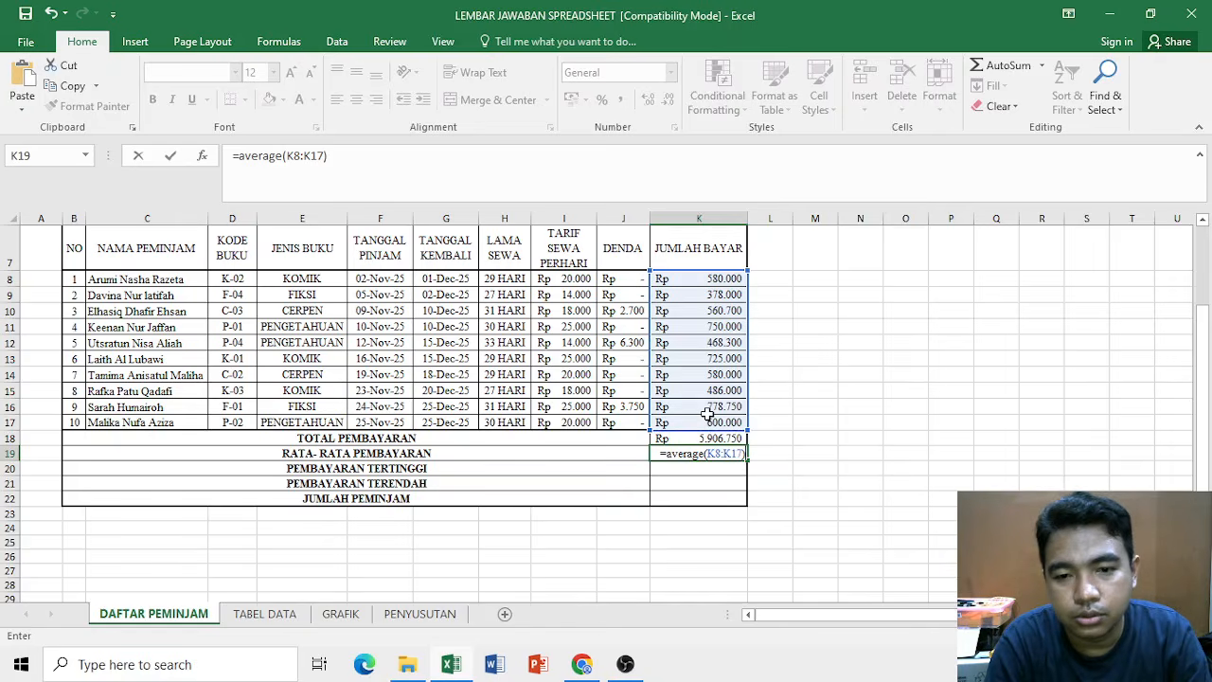
pyautogui.press('Return')
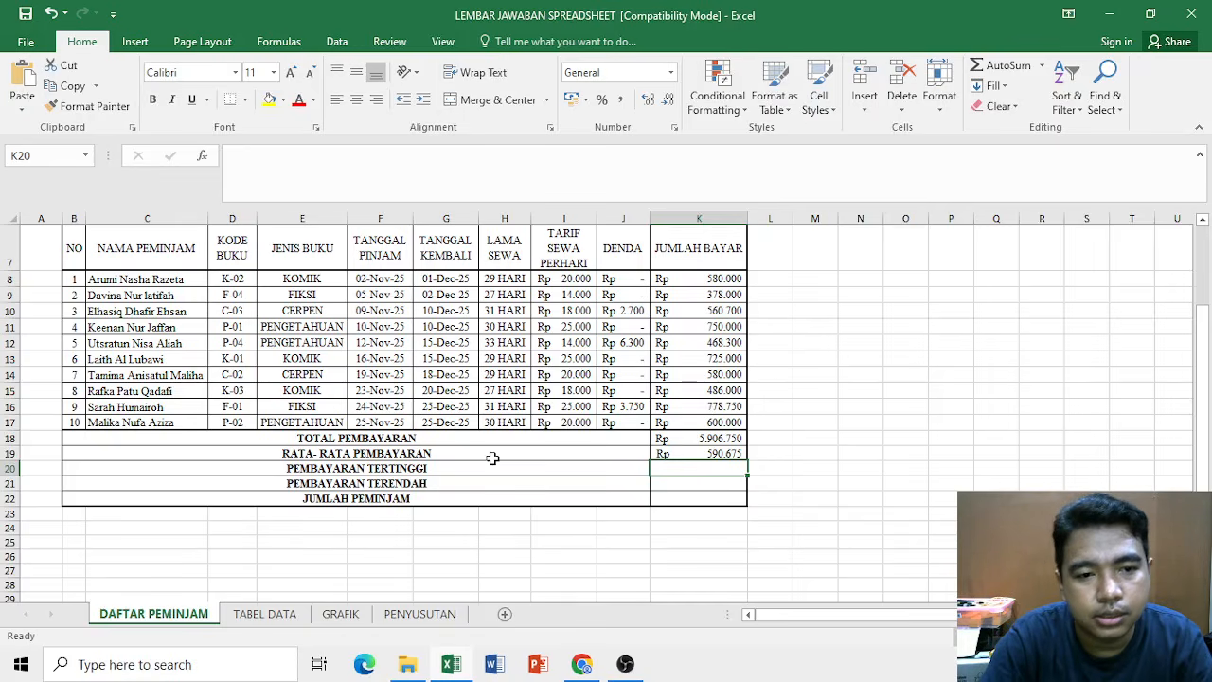
# Calculate PEMBAYARAN TERTINGGI in K20 with MAX over K8:K17
pyautogui.write('=max(')
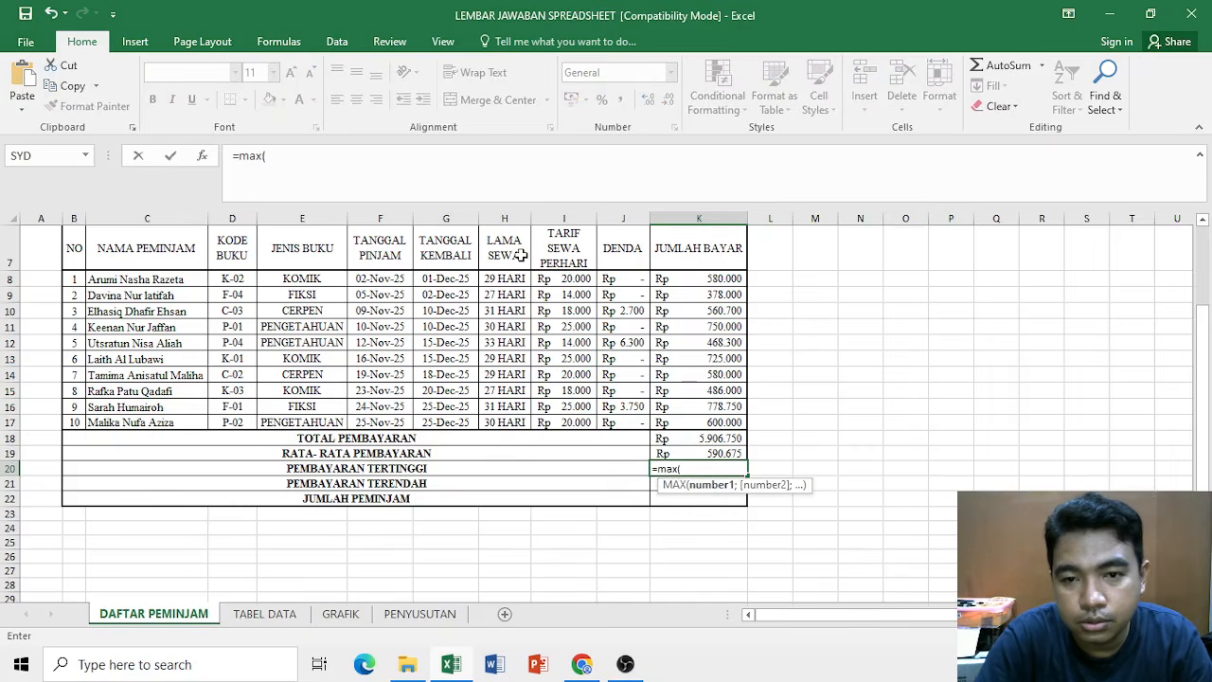
pyautogui.moveTo(680, 287); pyautogui.dragTo(689, 416)
pyautogui.write(')')
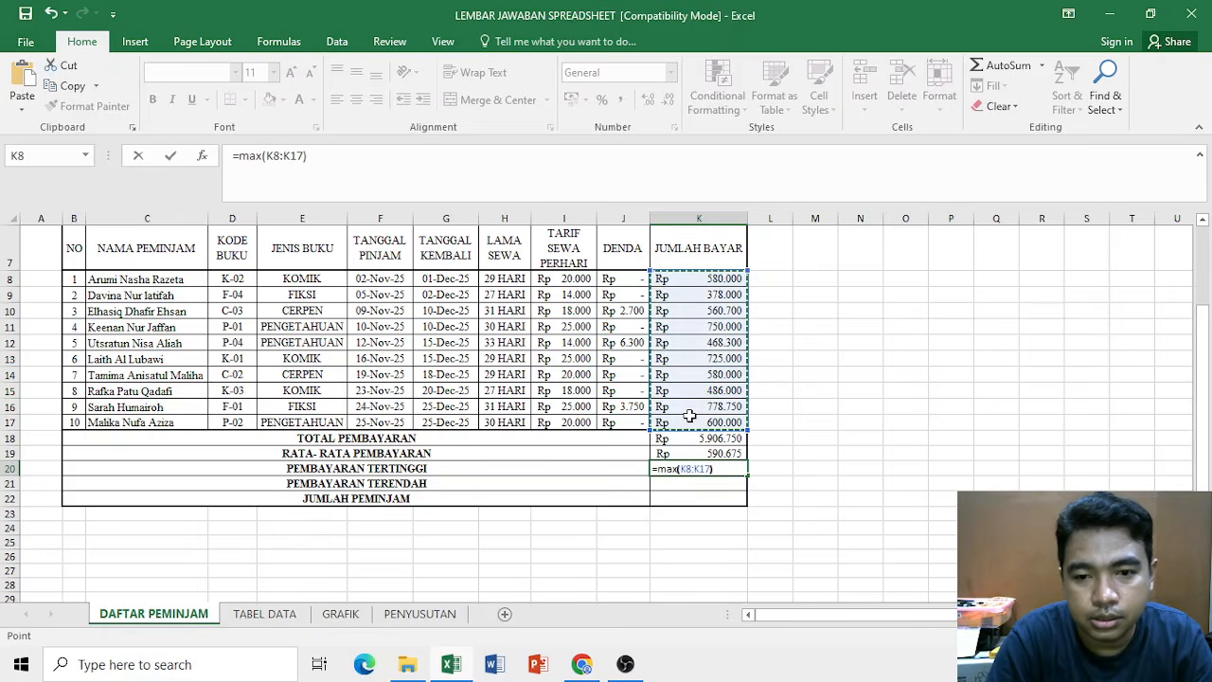
pyautogui.press('Return')
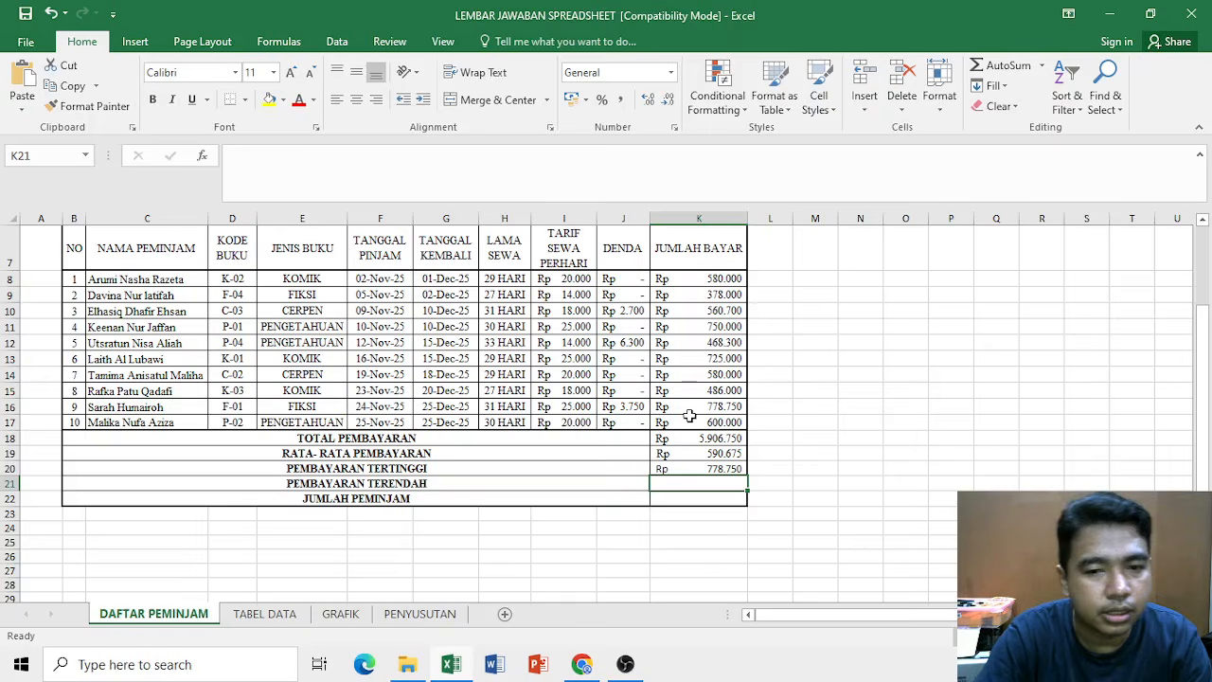
# Calculate PEMBAYARAN TERENDAH in K21 with MIN over K8:K17
pyautogui.write('=')
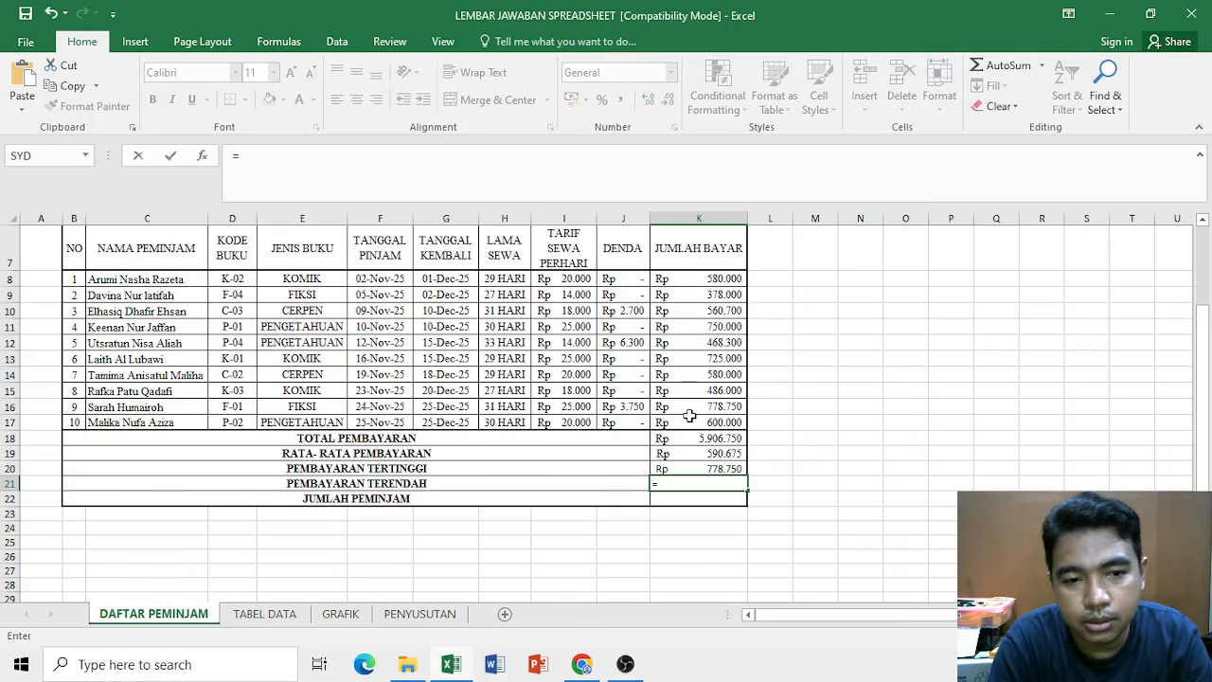
pyautogui.write('min')
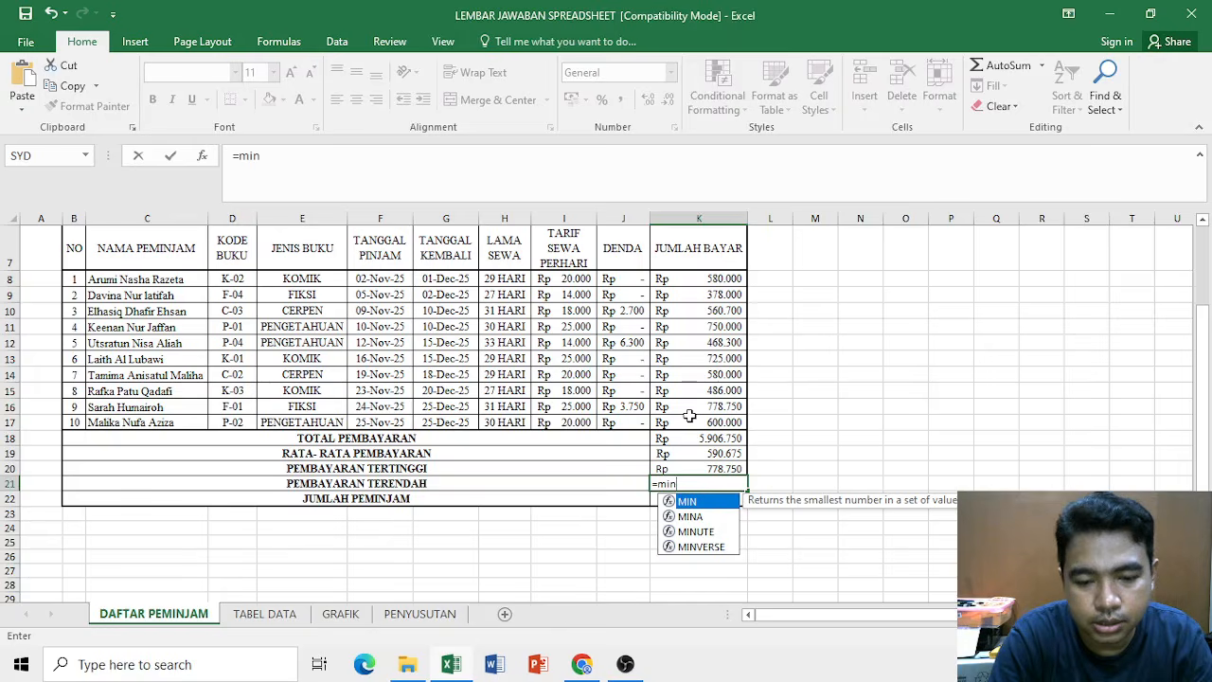
pyautogui.write('(')
pyautogui.moveTo(710, 278); pyautogui.dragTo(713, 417)
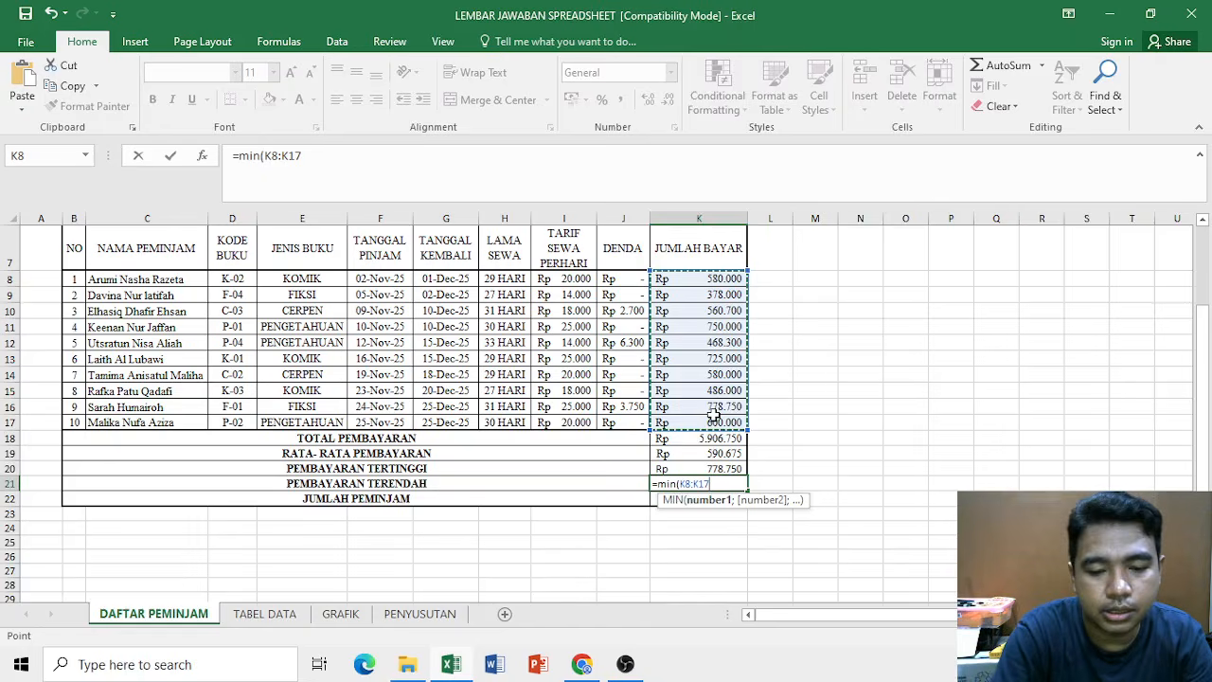
pyautogui.press('Return')
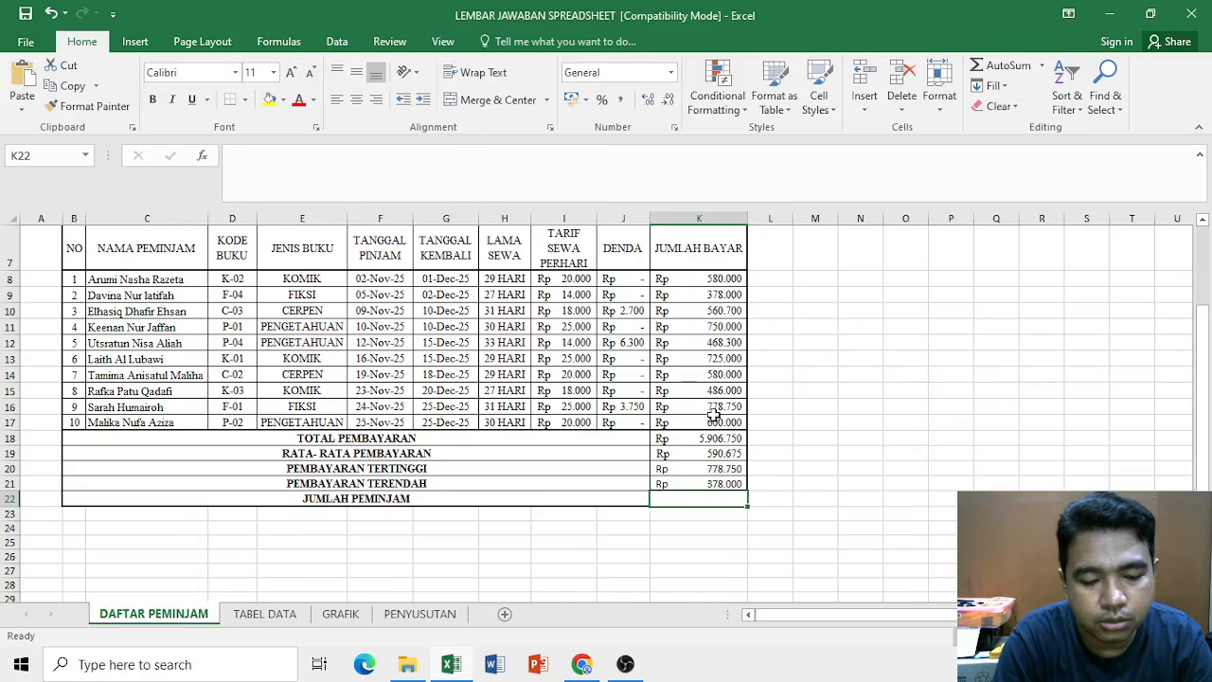
# Calculate JUMLAH PEMINJAM in K22 with COUNT over K8:K17 and check the entered formula
pyautogui.write('=count')
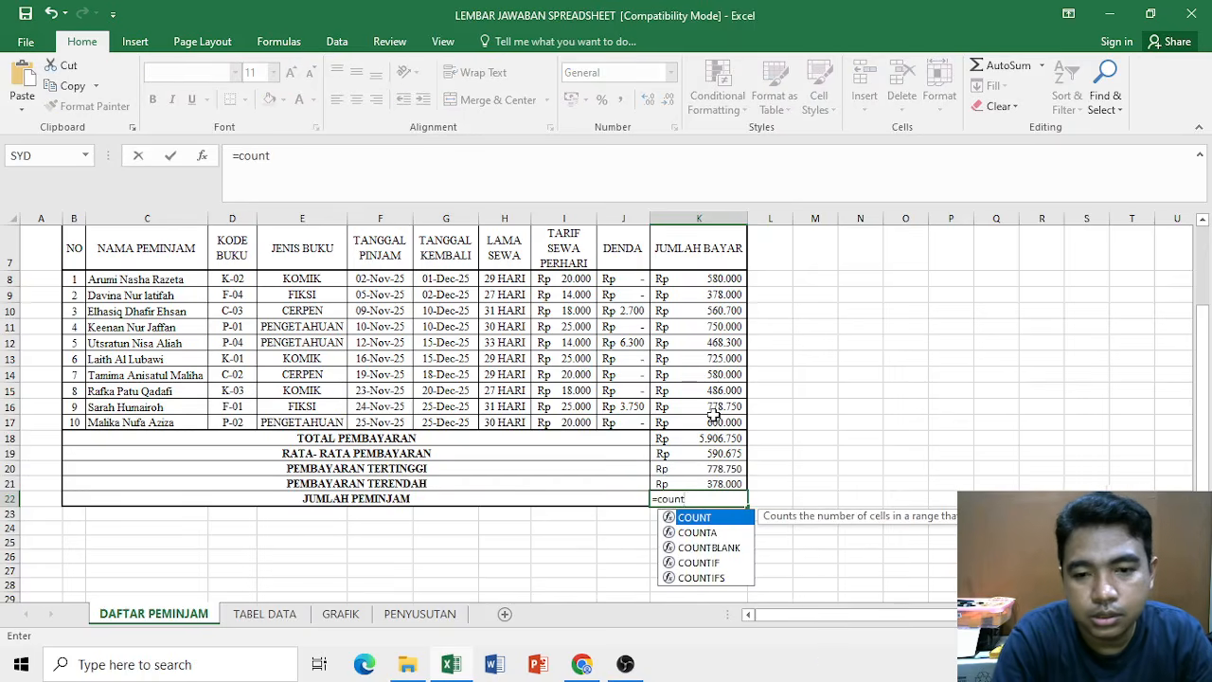
pyautogui.write('(')
pyautogui.moveTo(726, 278); pyautogui.dragTo(736, 420)
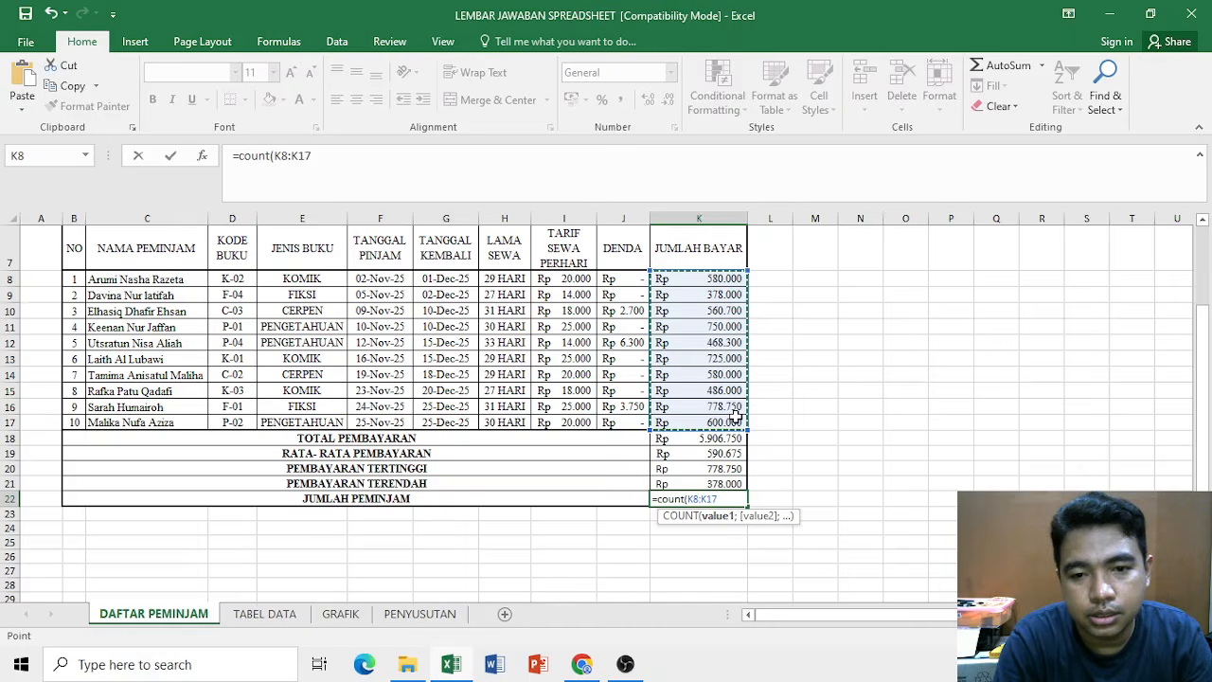
pyautogui.press('Return')
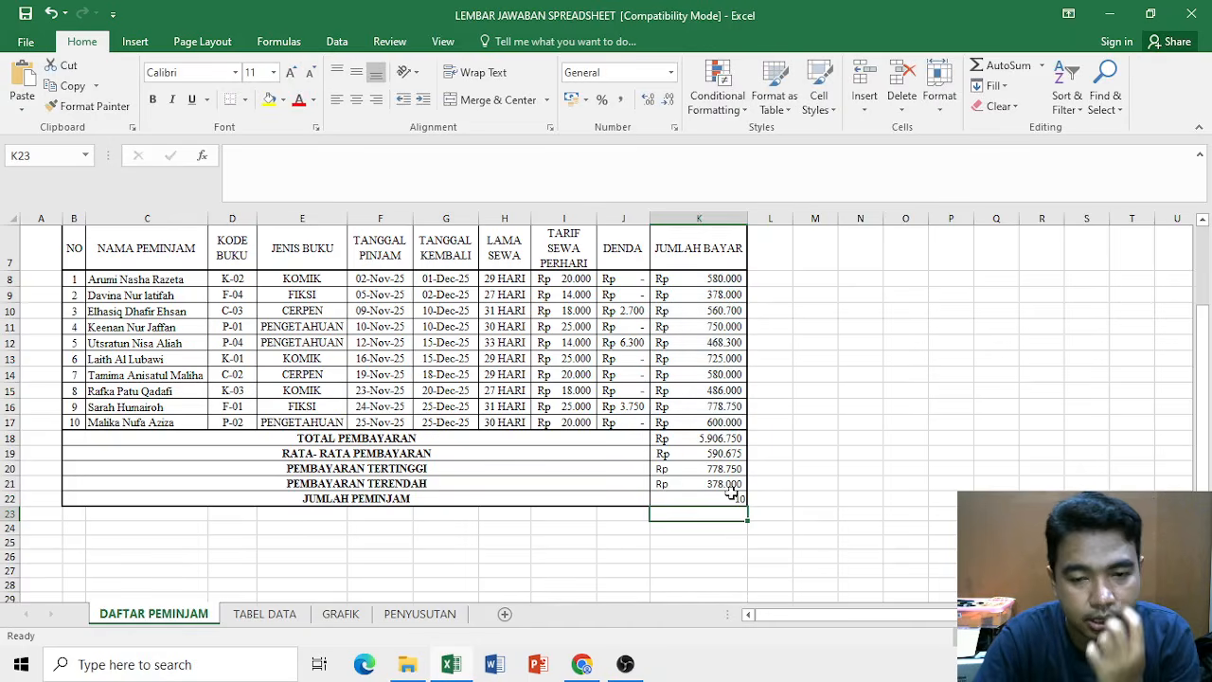
pyautogui.click(732, 498)
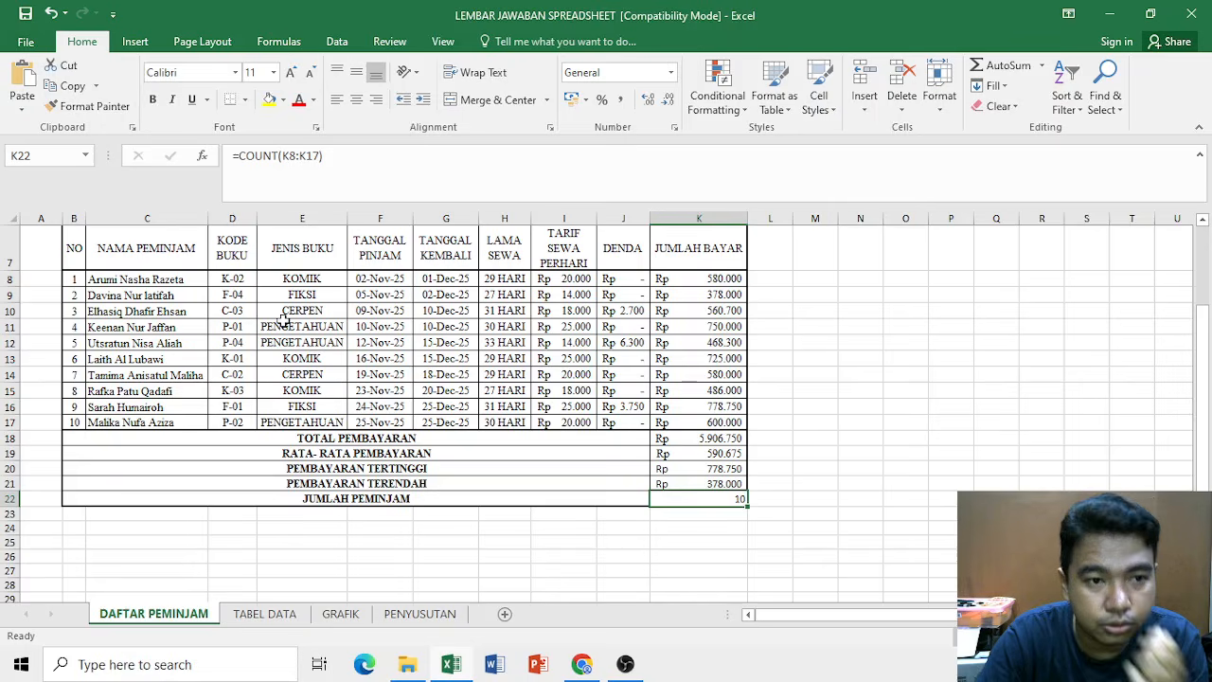
pyautogui.scroll(1, 511, 431)
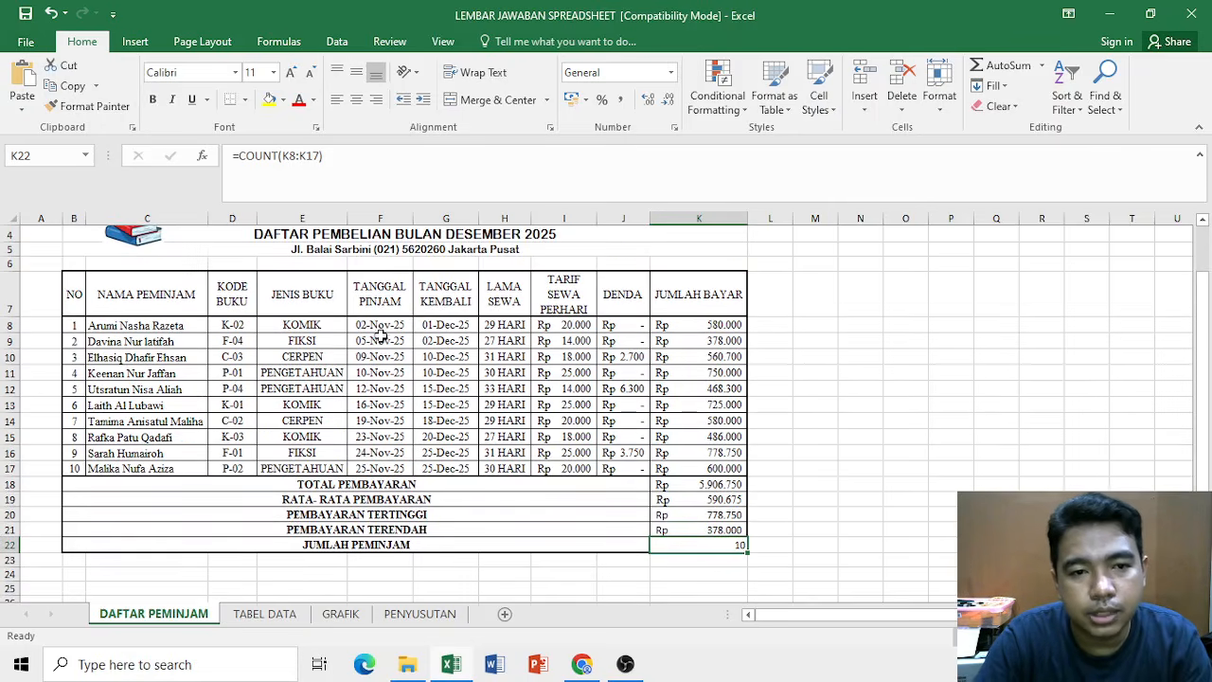
# On the TABEL DATA sheet, enter 1 in E5 and 01 in E6 as a number-entry test, and clear both cells
pyautogui.click(265, 613)
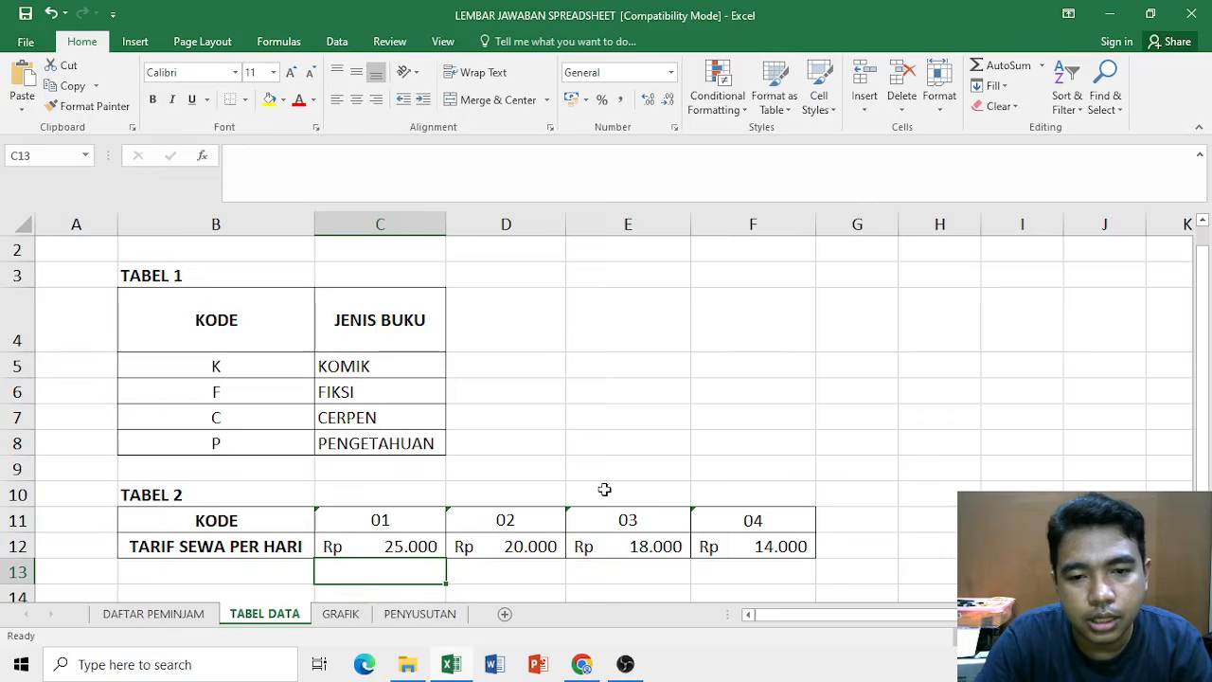
pyautogui.click(641, 355)
pyautogui.write('1')
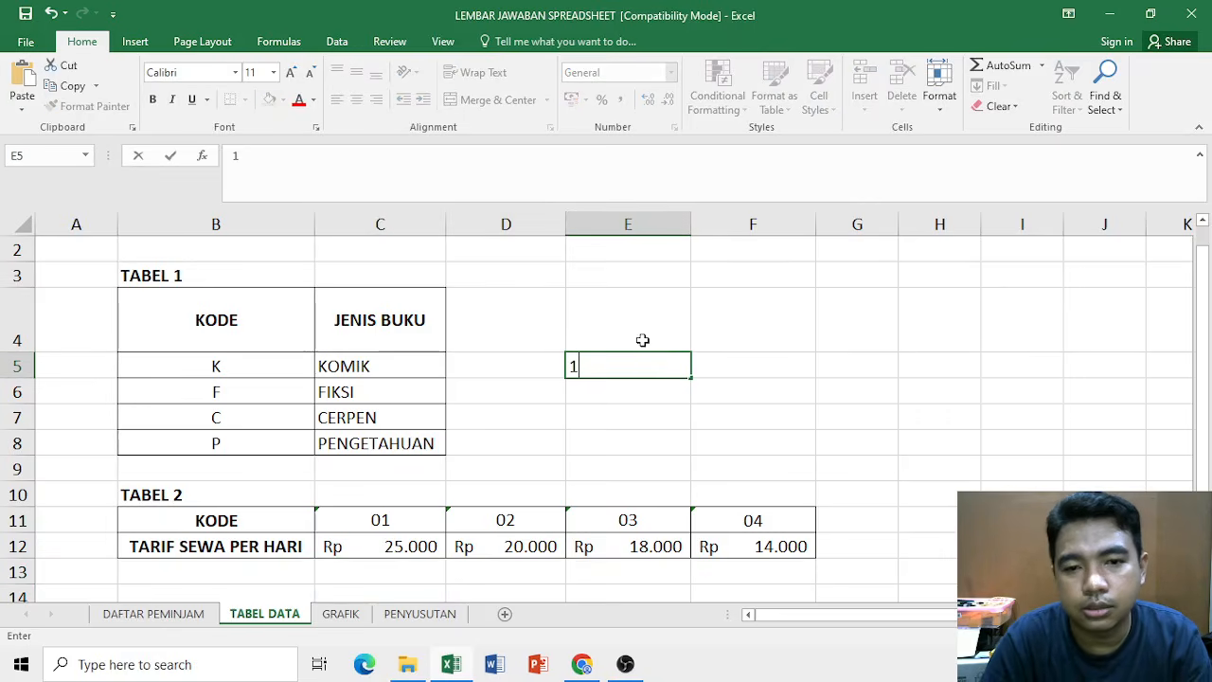
pyautogui.press('Return')
pyautogui.write('01')
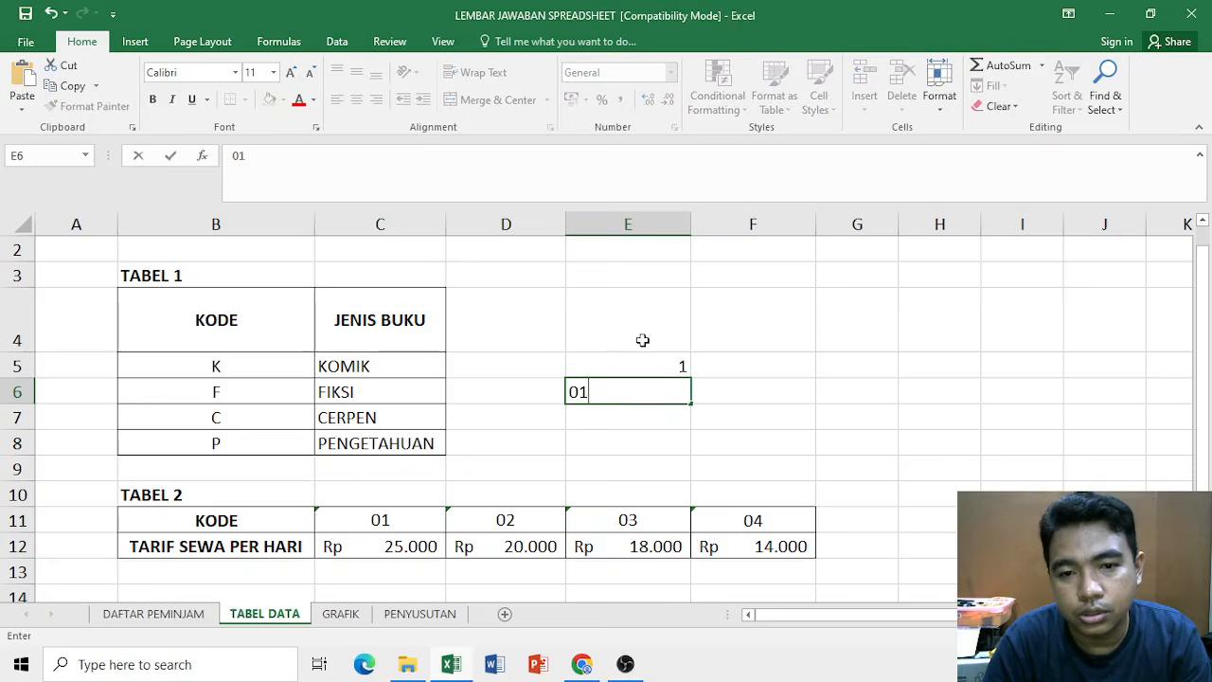
pyautogui.press('Return')
pyautogui.moveTo(641, 358); pyautogui.dragTo(644, 386)
pyautogui.press('Delete')
# Enter '01 with a leading apostrophe in E5 to test storing the code as text, and clear the cell
pyautogui.click(651, 368)
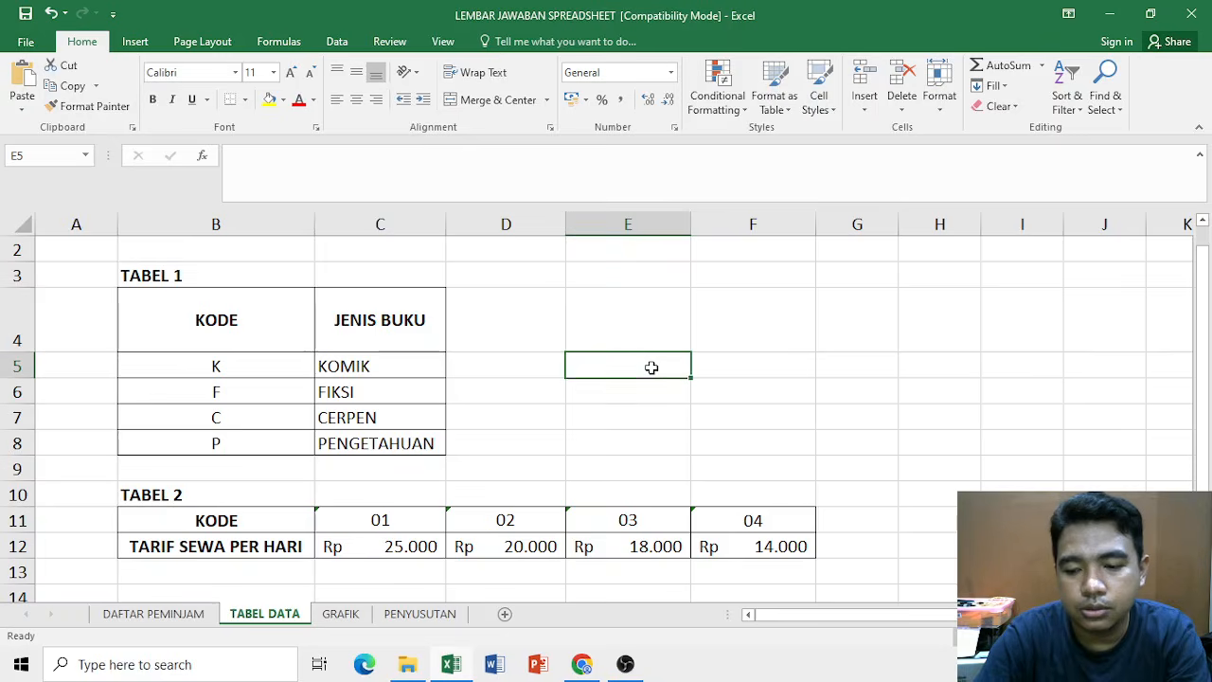
pyautogui.write("'")
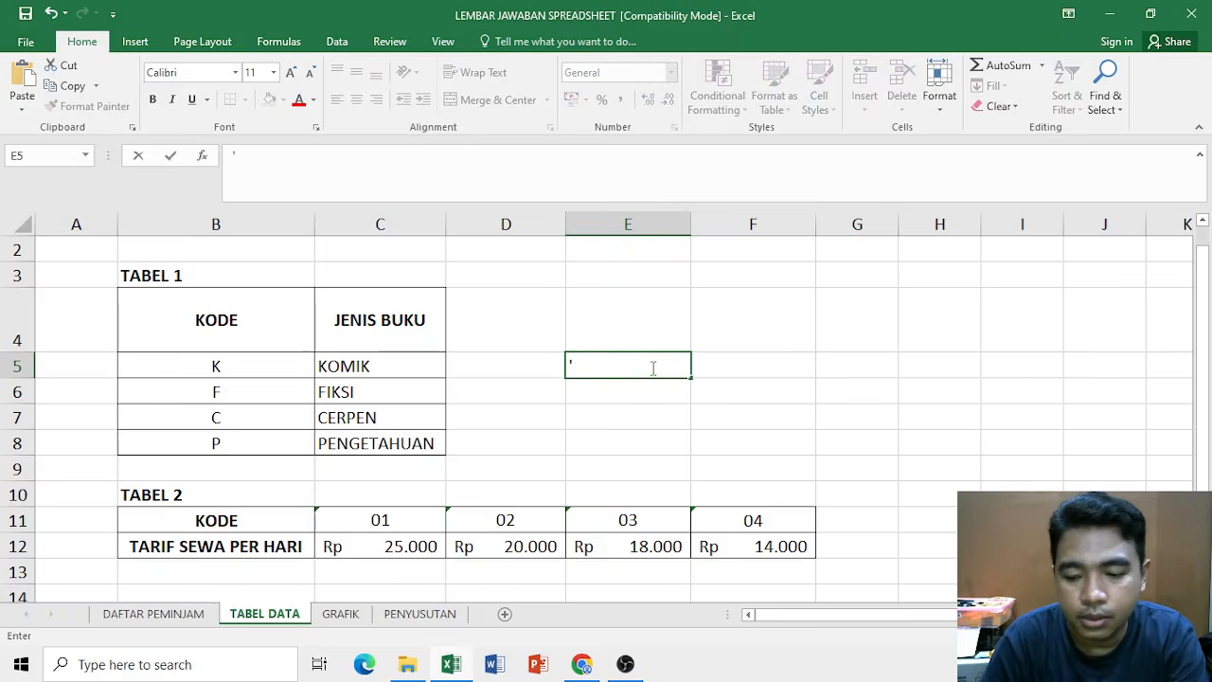
pyautogui.write('01')
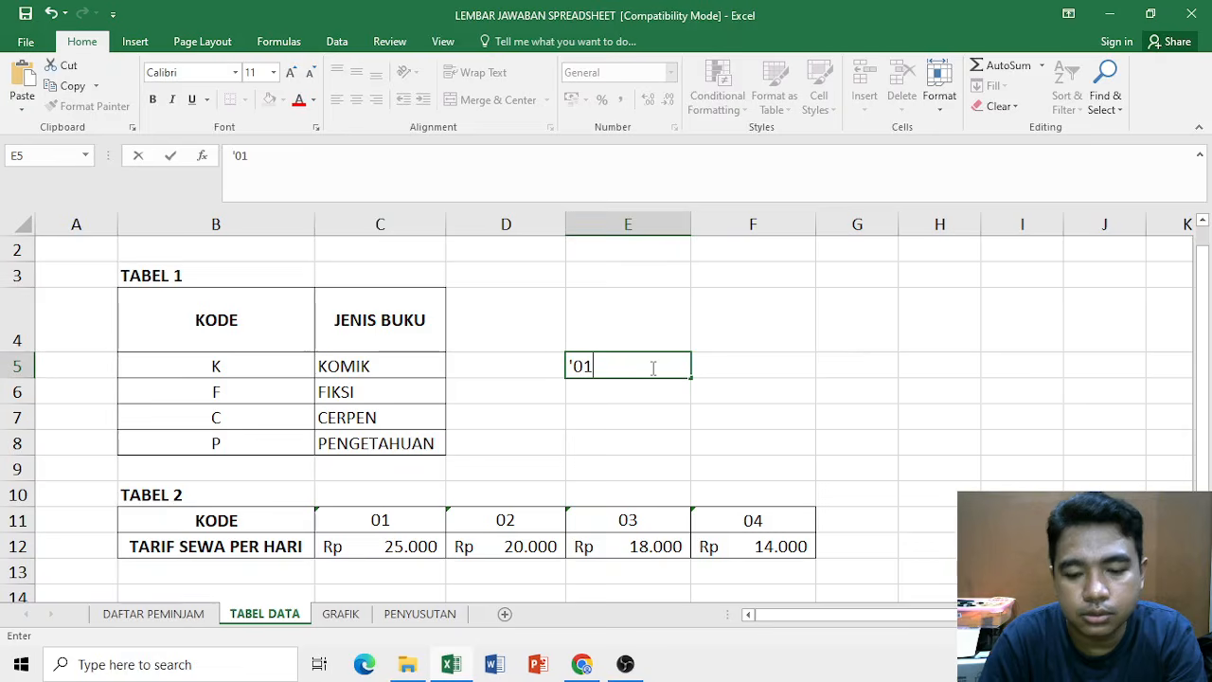
pyautogui.press('Return')
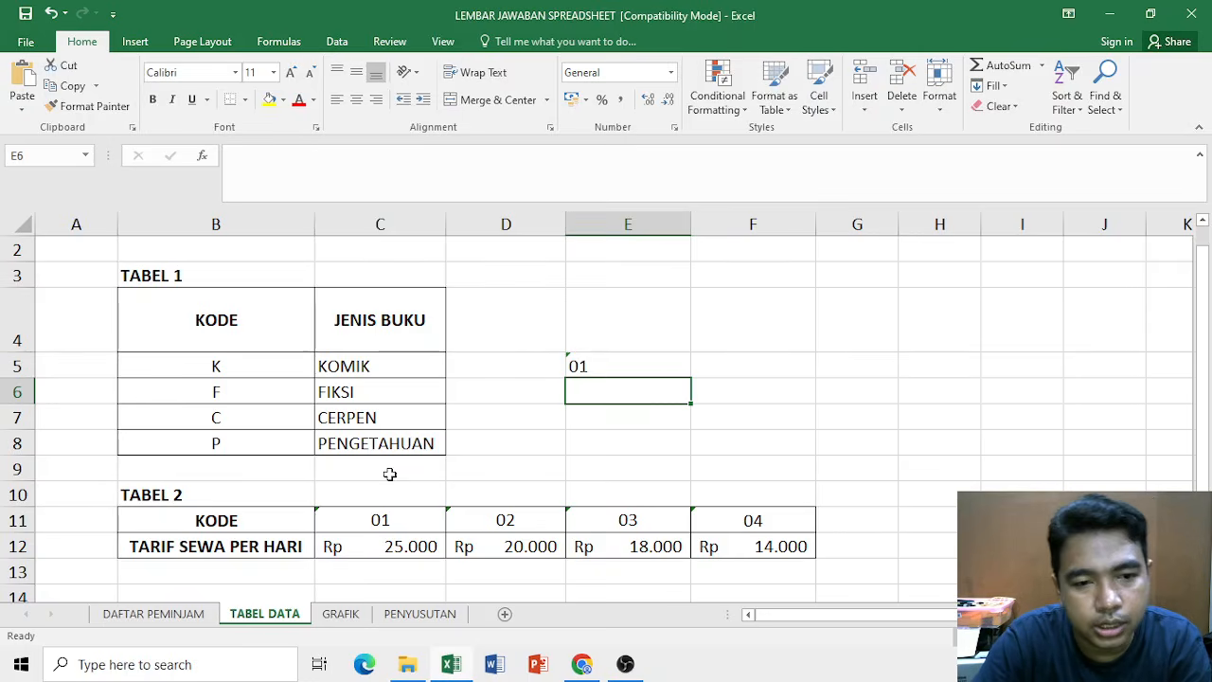
pyautogui.click(647, 371)
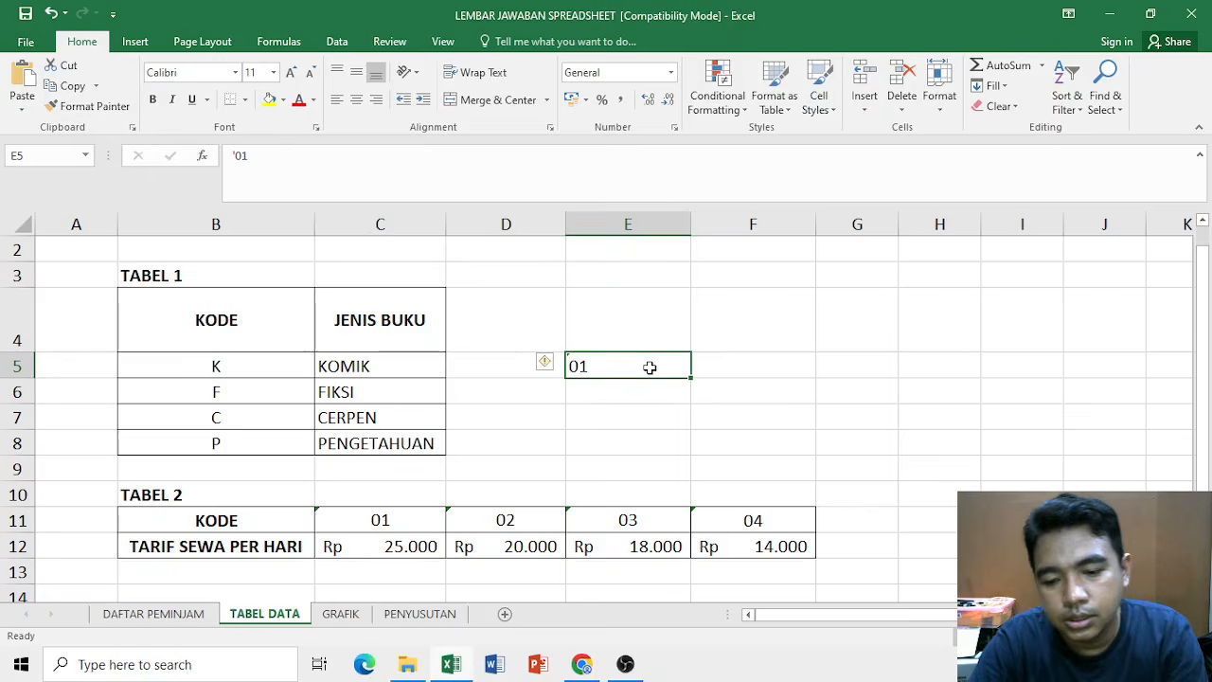
pyautogui.press('Delete')
# Open the GRAFIK sheet and read the rules for its Nama Peminjam, Lama Sewa and Jumlah Bayar columns in the PDF in Chrome
pyautogui.click(340, 613)
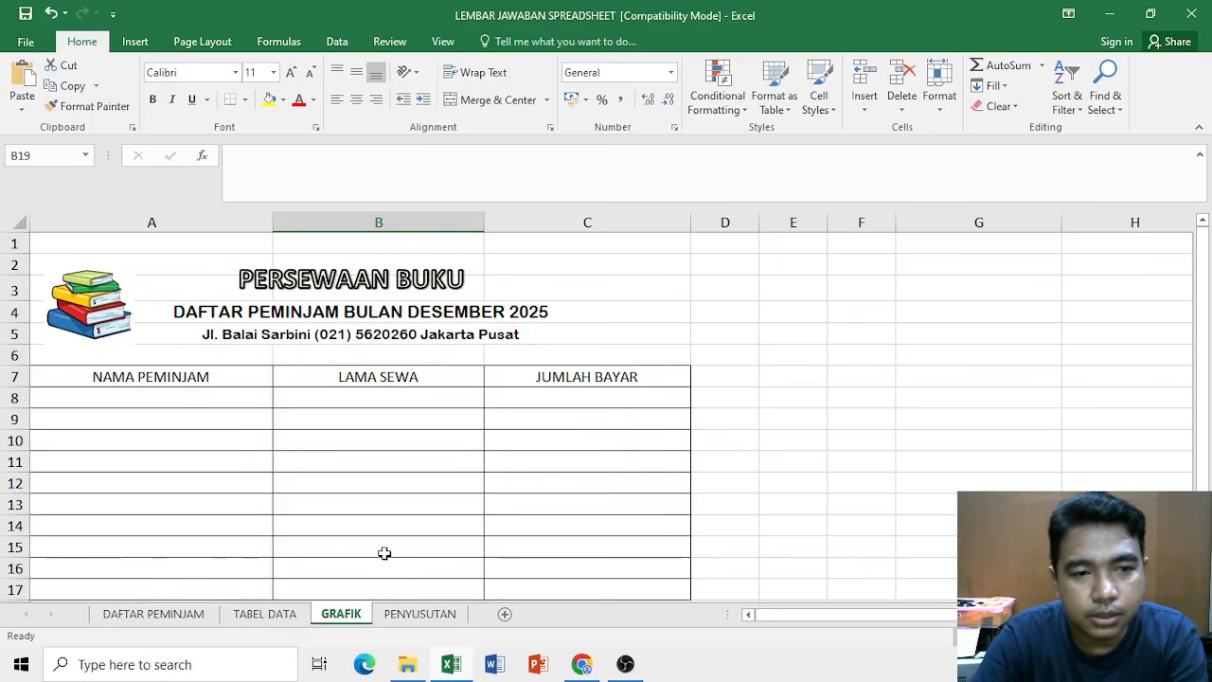
pyautogui.scroll(-1, 399, 423)
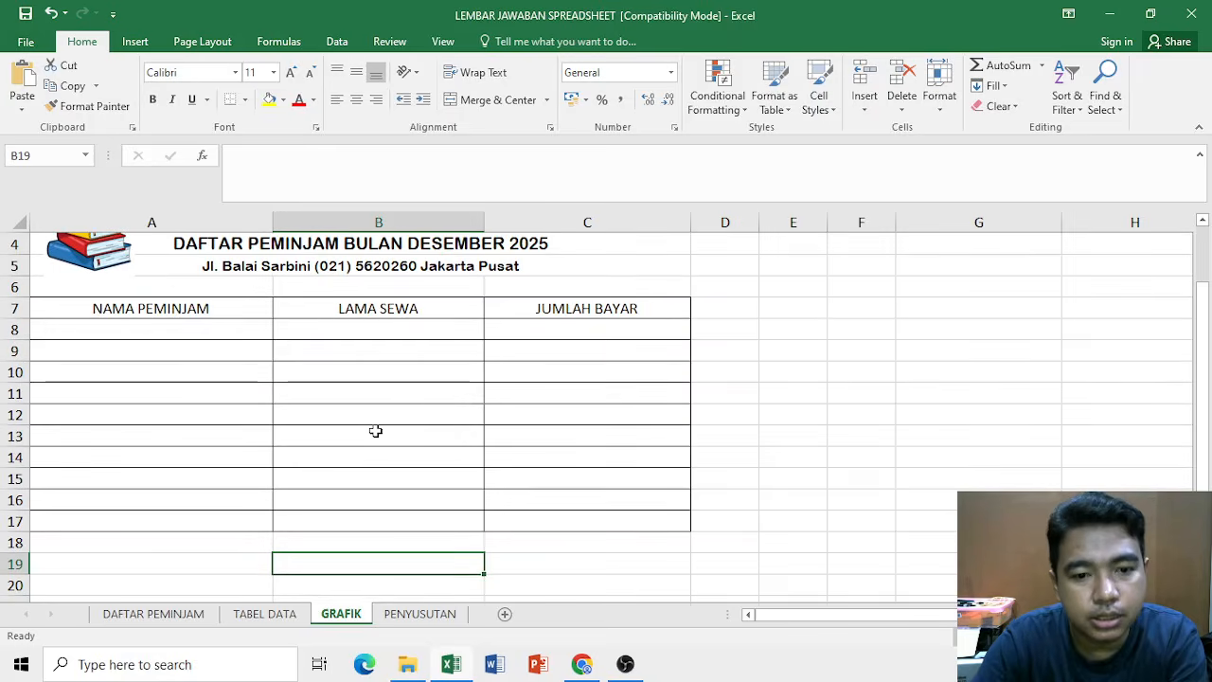
pyautogui.click(583, 663)
pyautogui.scroll(-9, 609, 422)
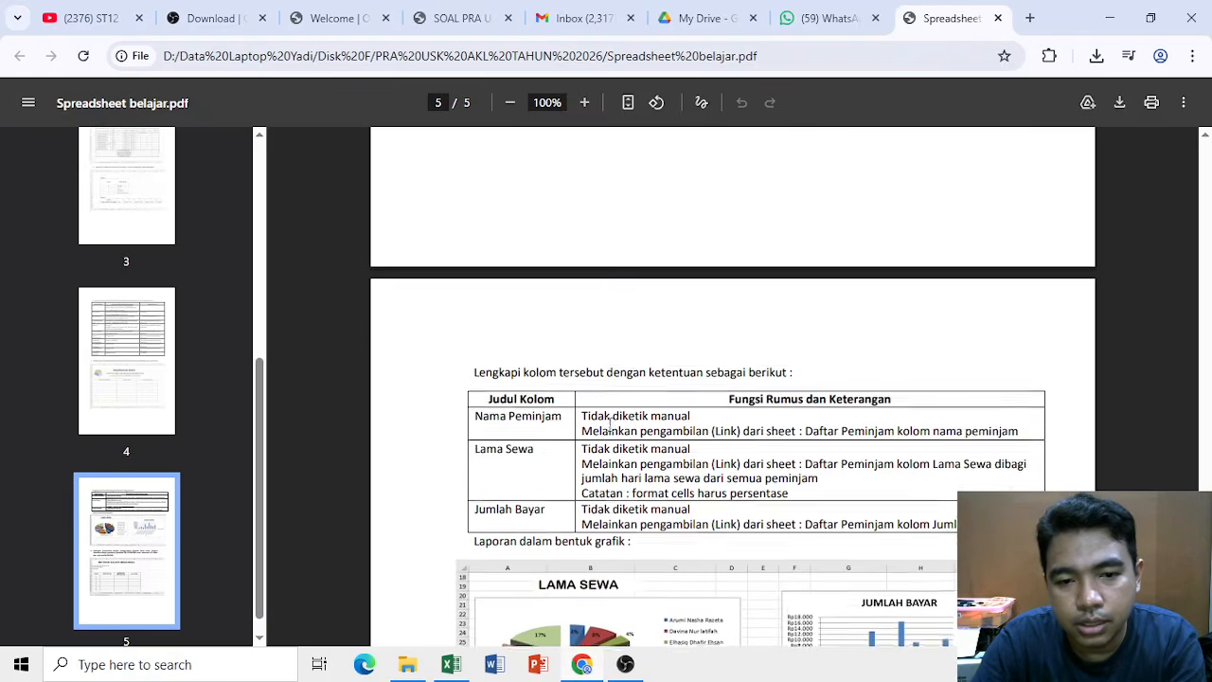
pyautogui.scroll(-2, 608, 422)
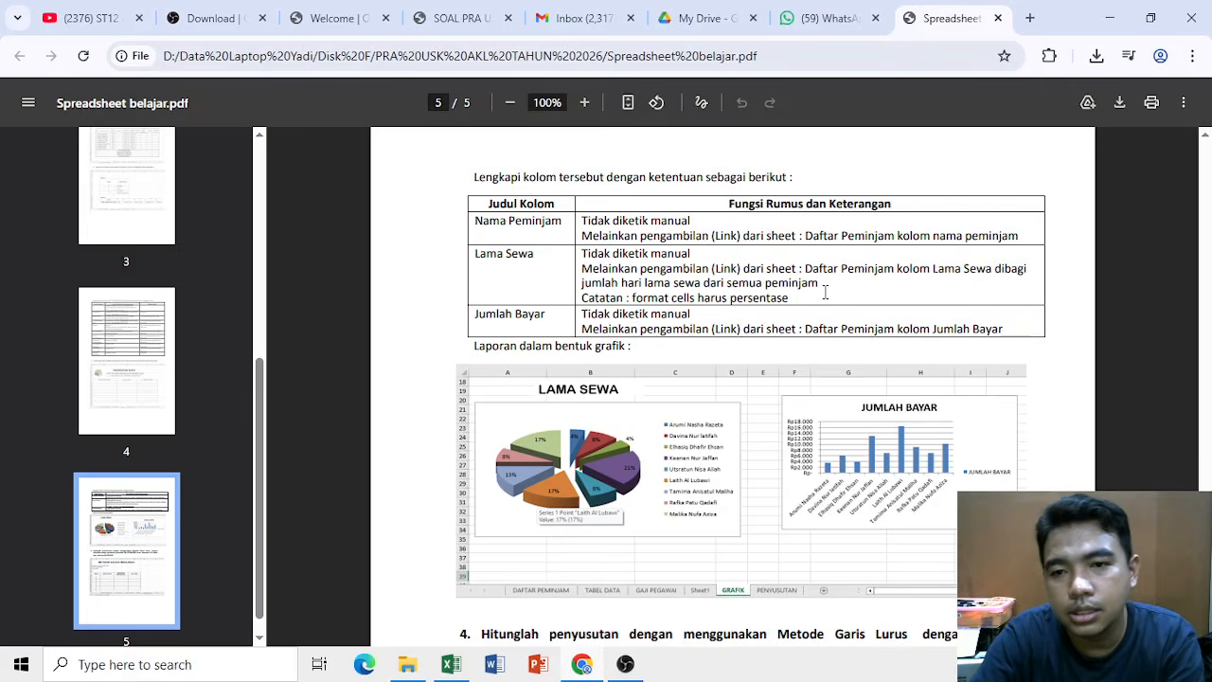
# In Excel, link A8 of the GRAFIK sheet to C8 of DAFTAR PEMINJAM and fill the NAMA PEMINJAM column down to A17
pyautogui.click(451, 664)
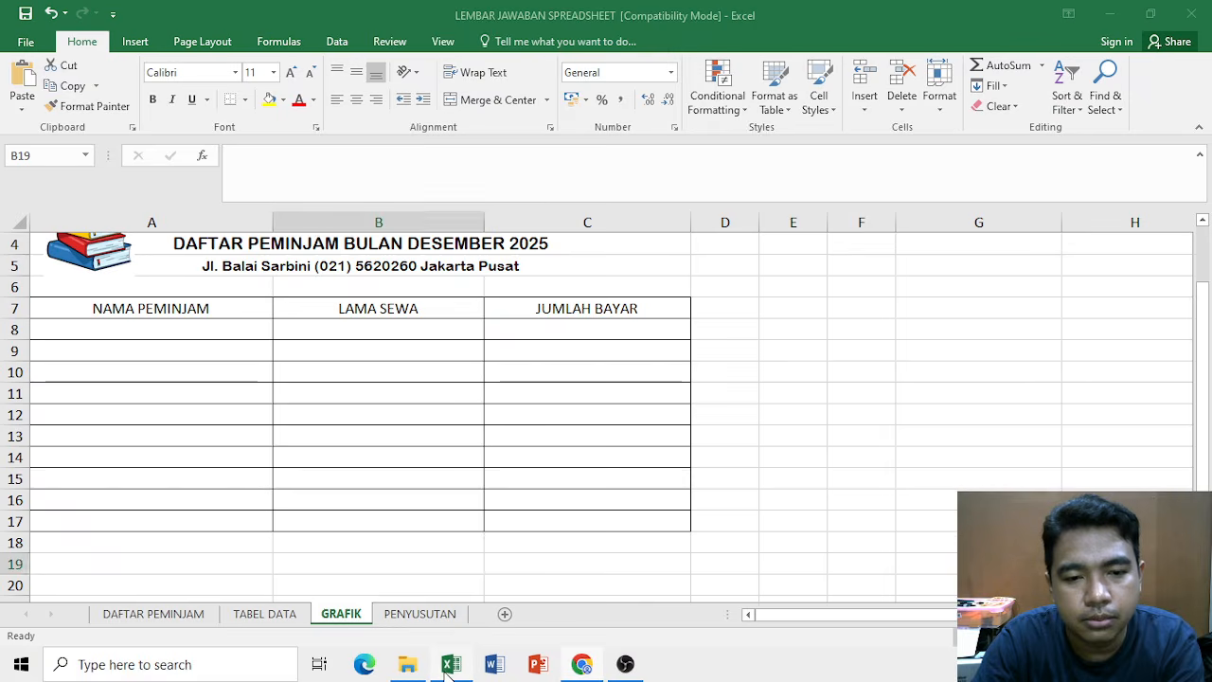
pyautogui.click(227, 329)
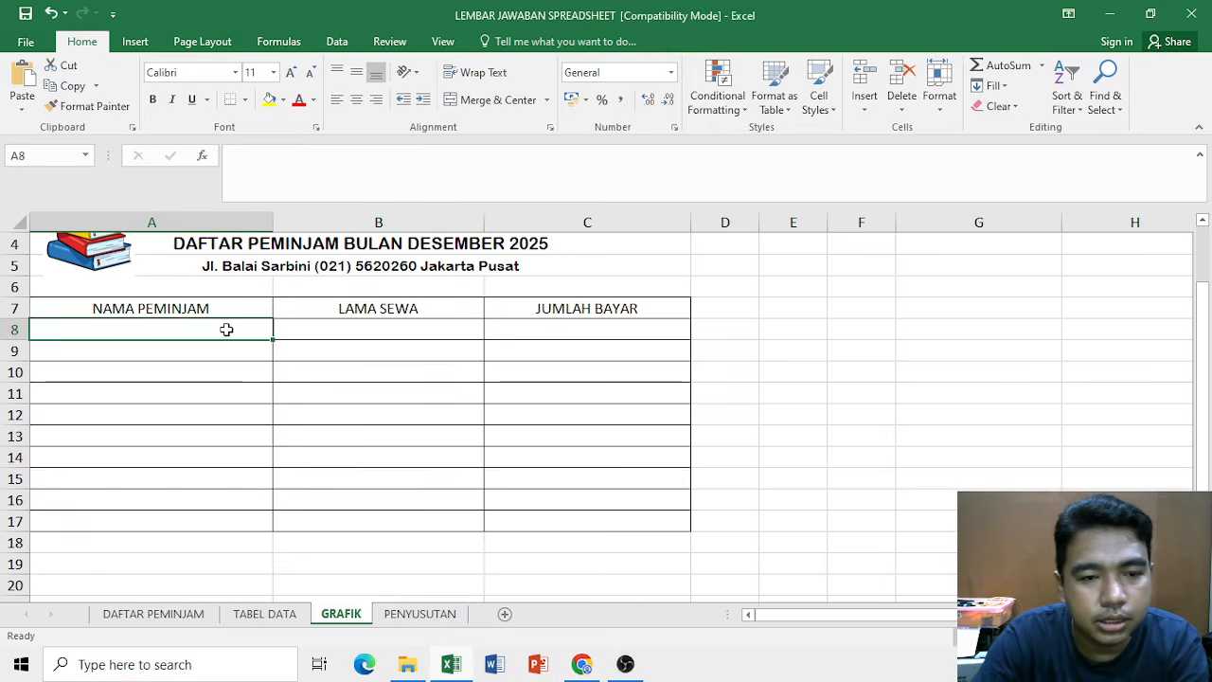
pyautogui.write('=')
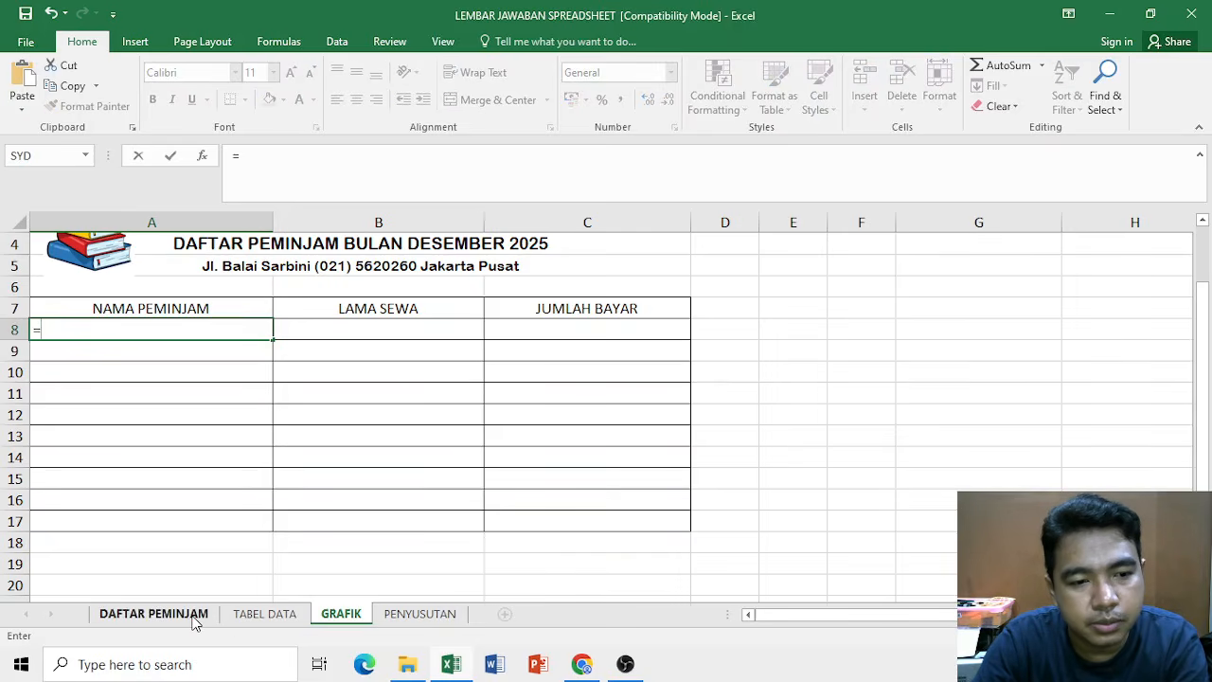
pyautogui.click(153, 614)
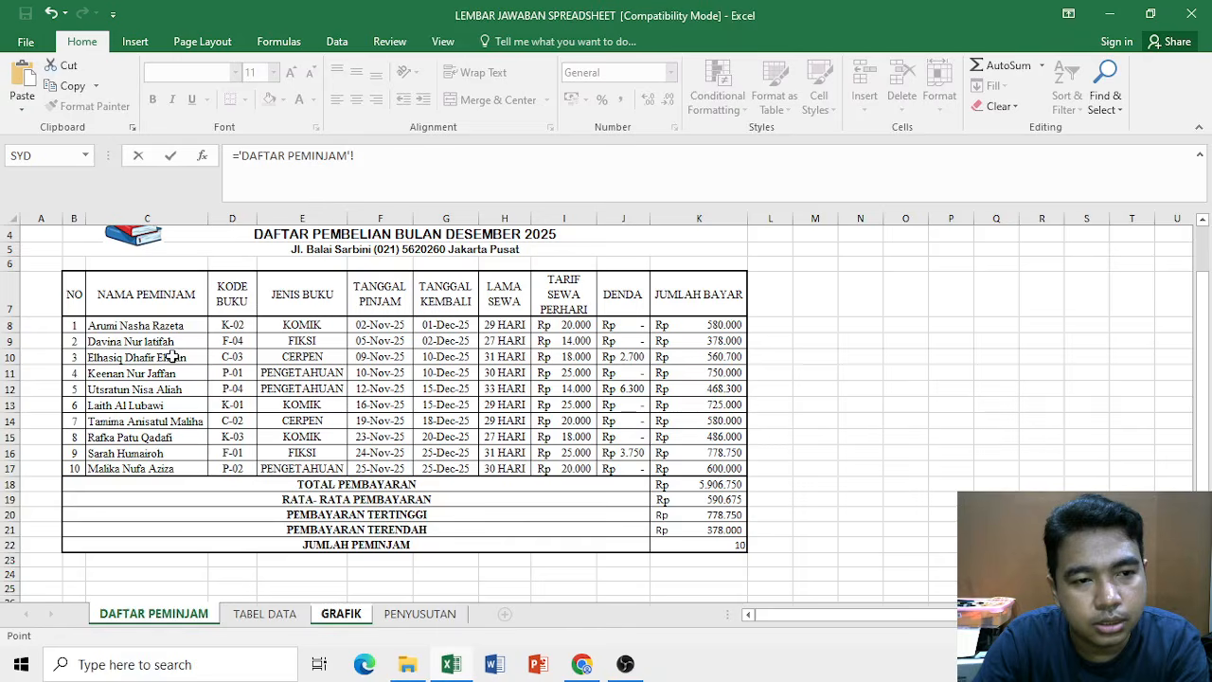
pyautogui.click(167, 324)
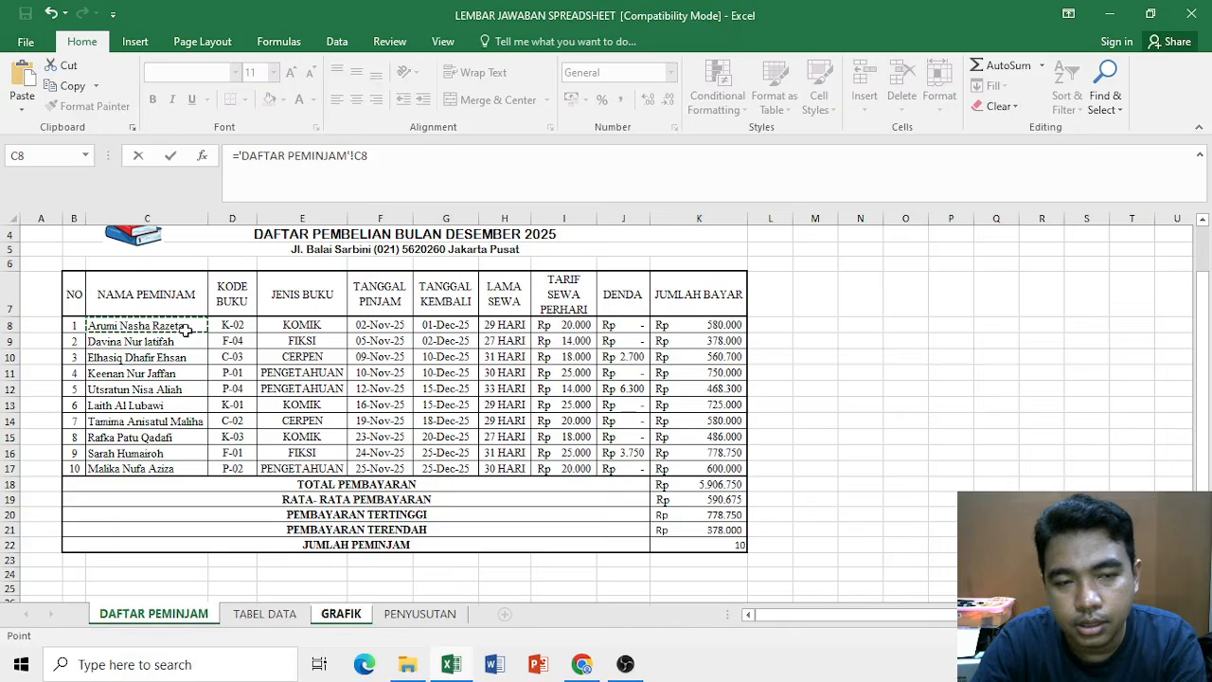
pyautogui.press('Return')
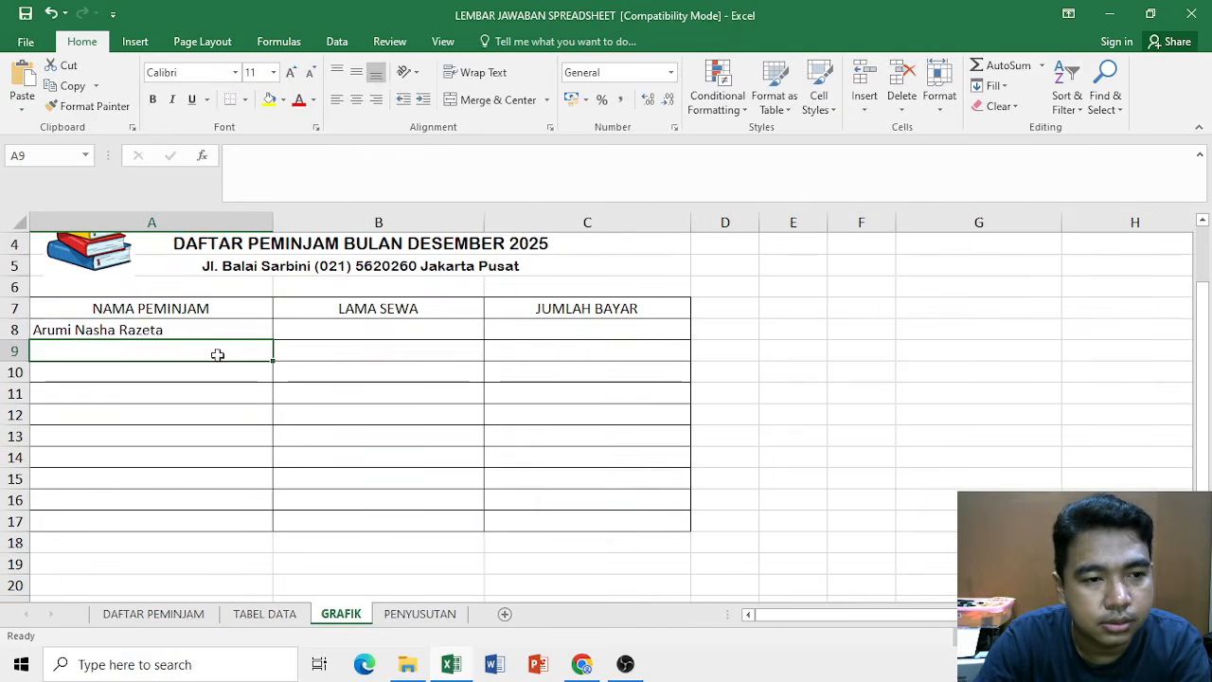
pyautogui.click(227, 330)
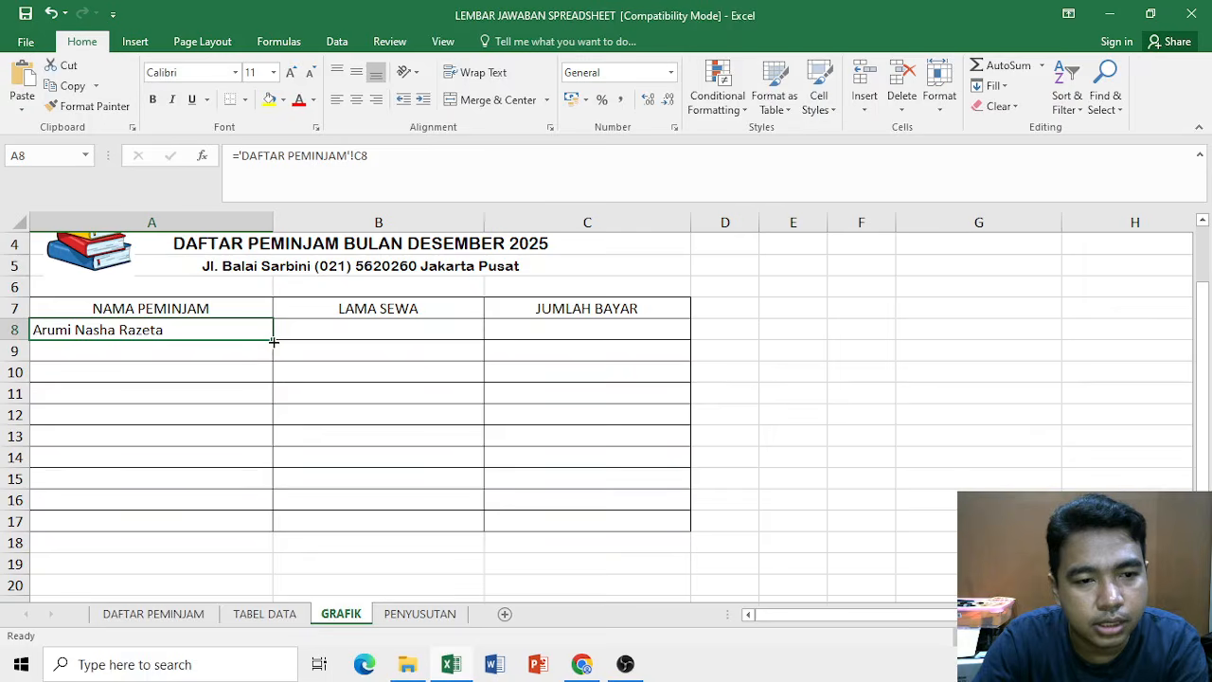
pyautogui.moveTo(272, 341); pyautogui.dragTo(264, 525)
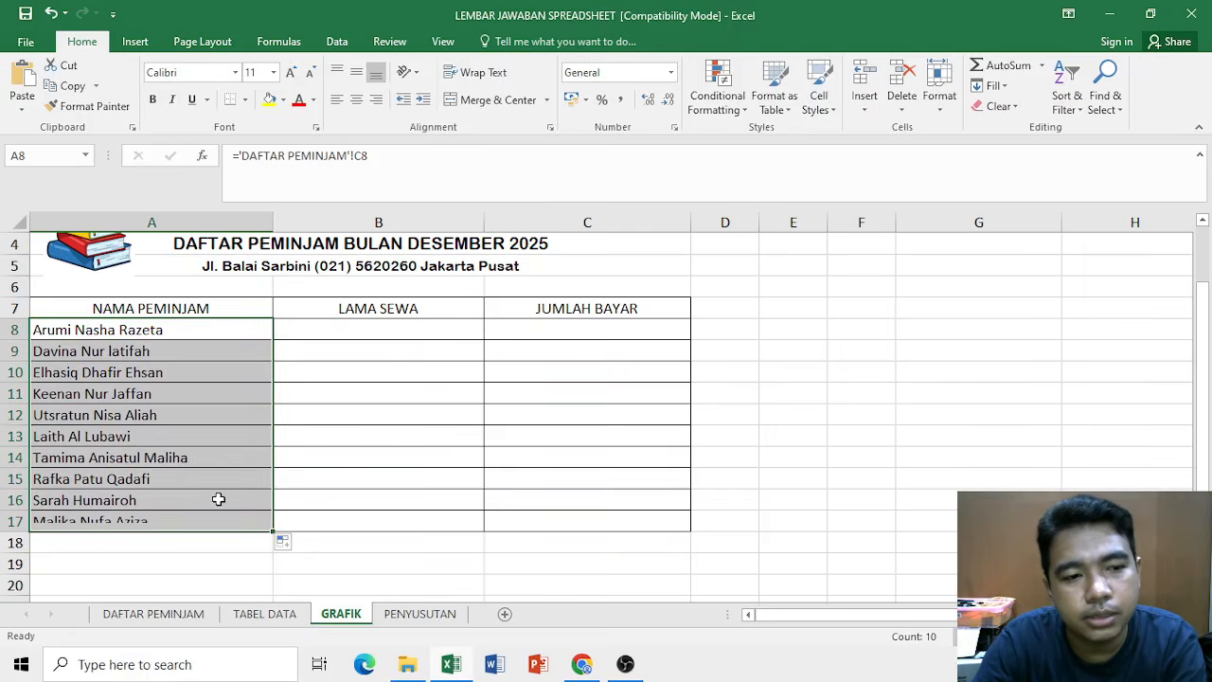
# After rechecking the Lama Sewa rule in the Chrome PDF, total H8:H17 with SUM in N12 of DAFTAR PEMINJAM and widen column N
pyautogui.click(333, 328)
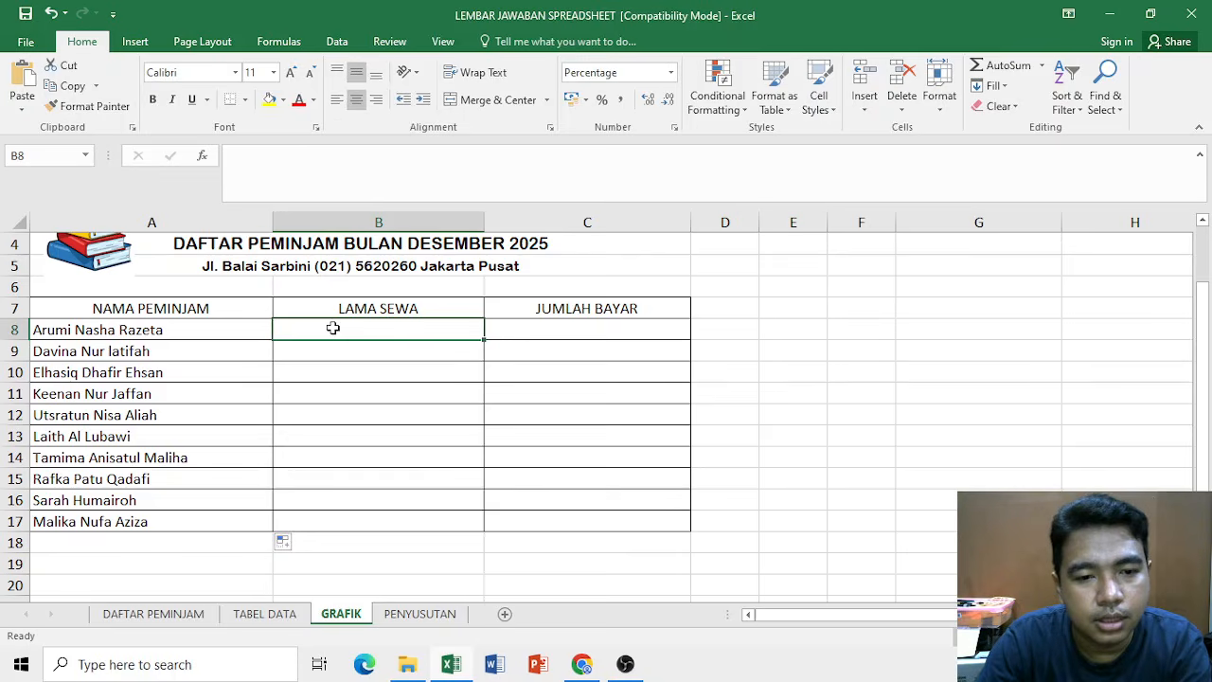
pyautogui.click(580, 666)
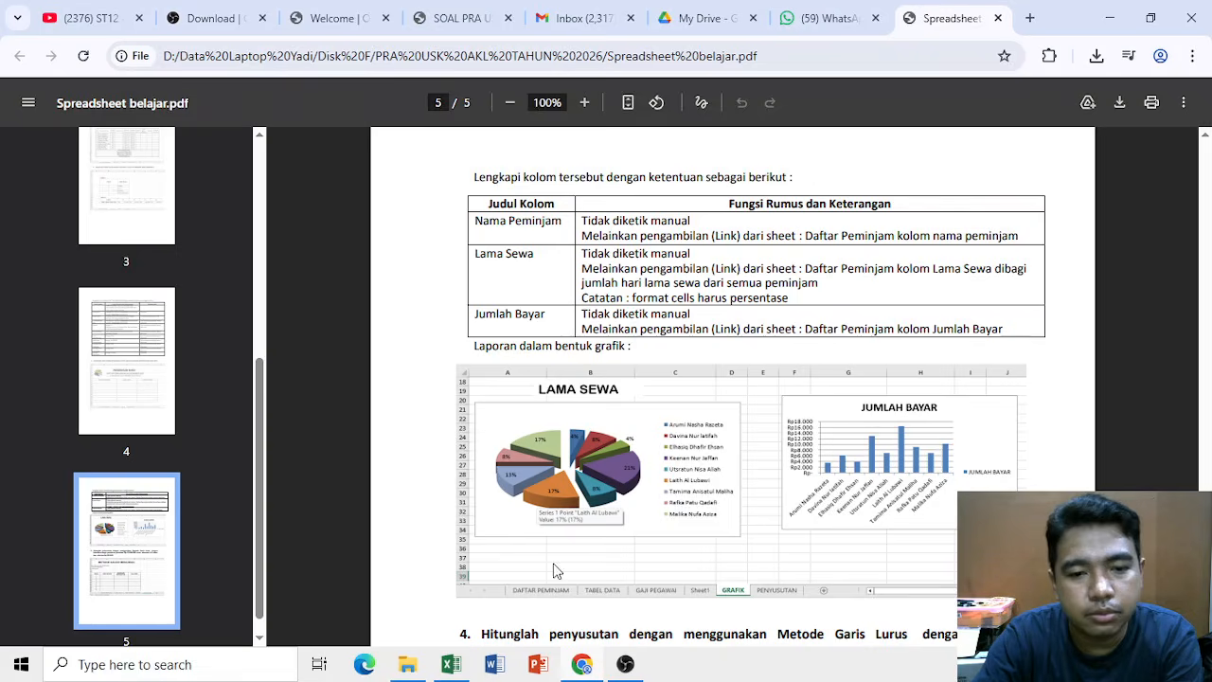
pyautogui.click(451, 664)
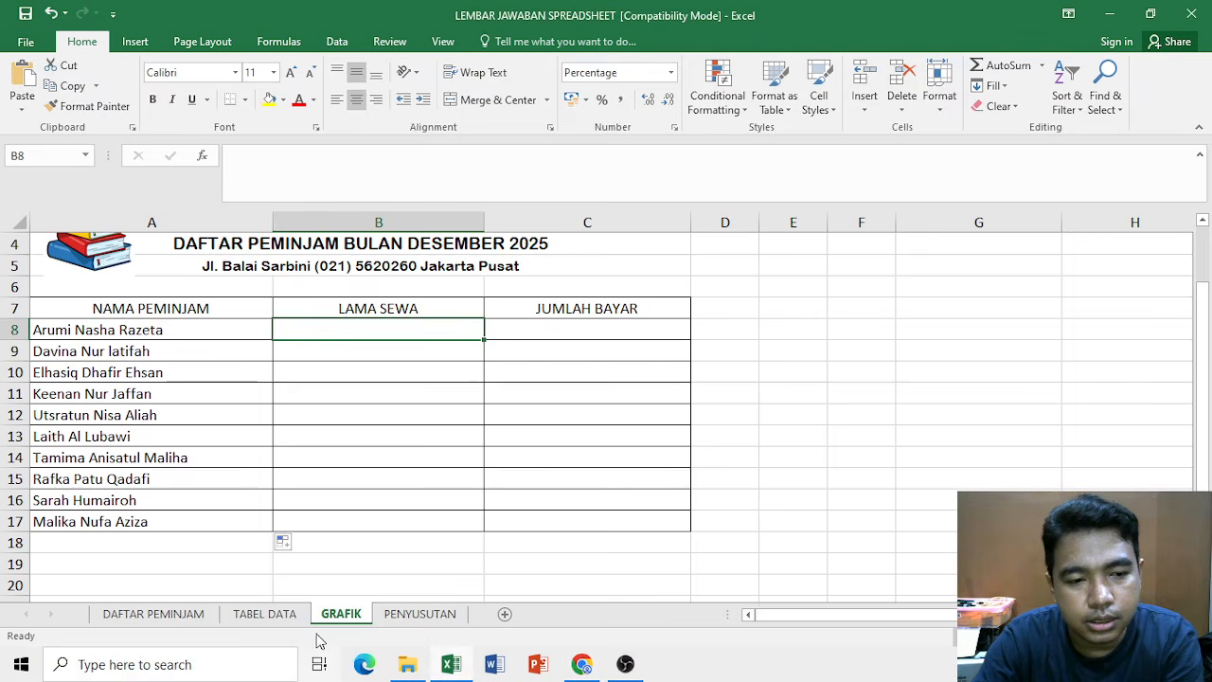
pyautogui.click(173, 610)
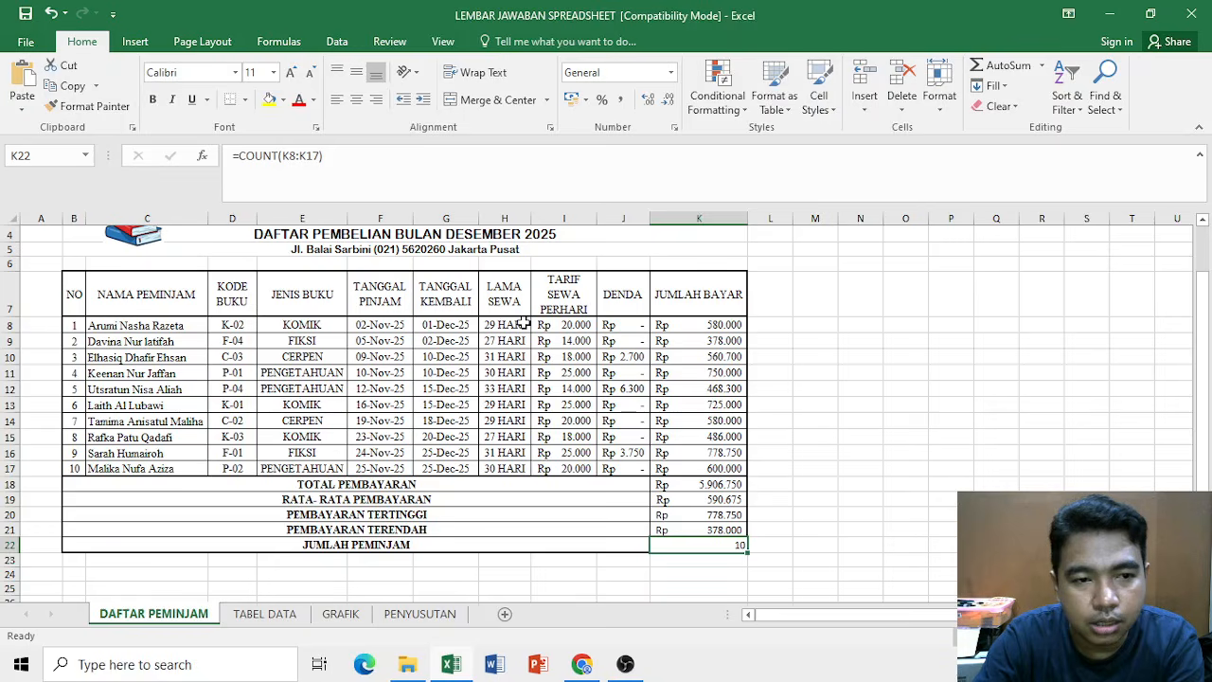
pyautogui.click(852, 385)
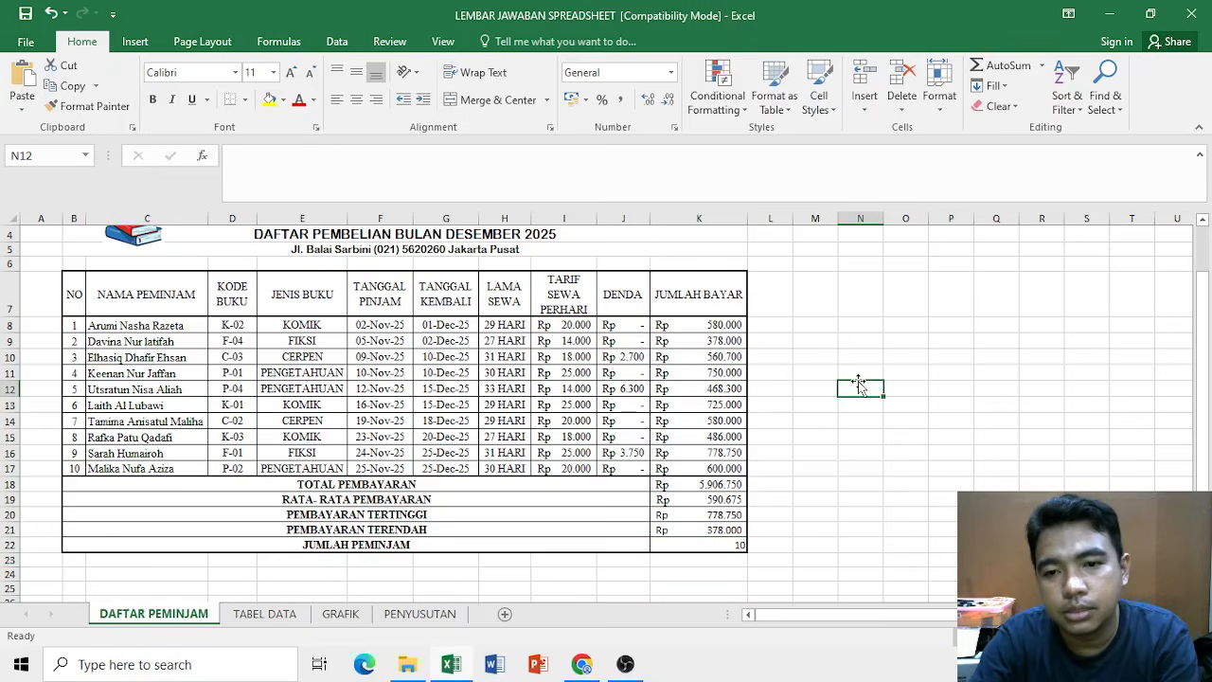
pyautogui.write('=sum(')
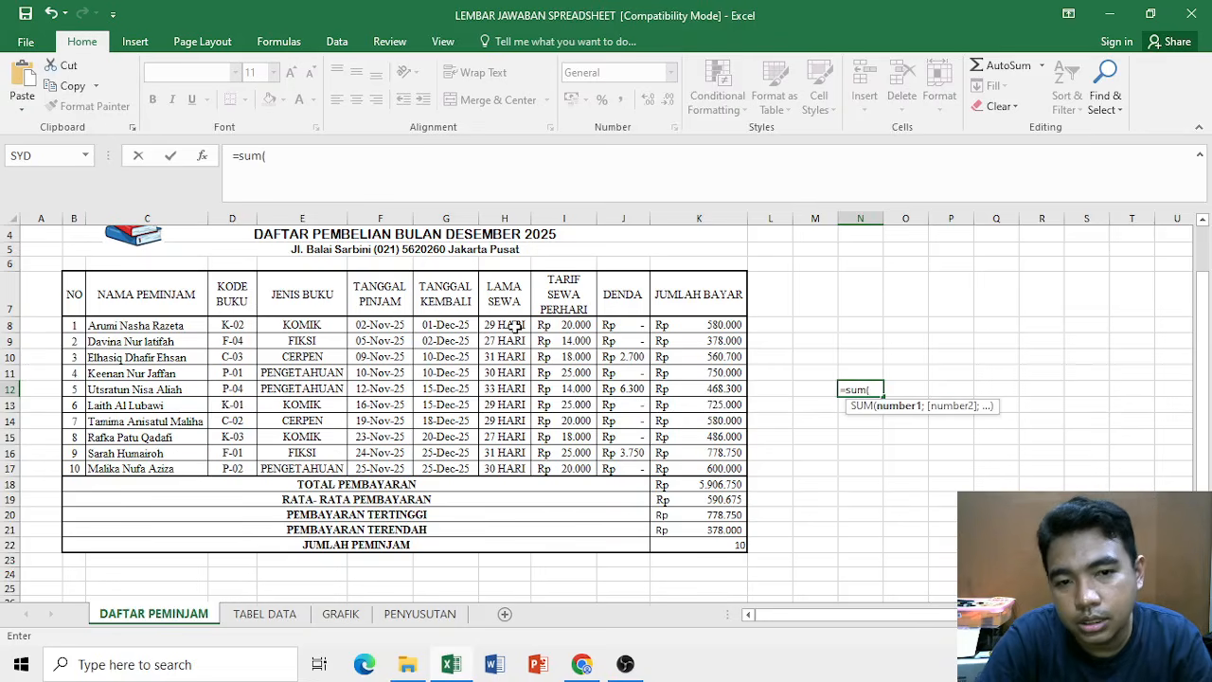
pyautogui.moveTo(512, 324); pyautogui.dragTo(503, 468)
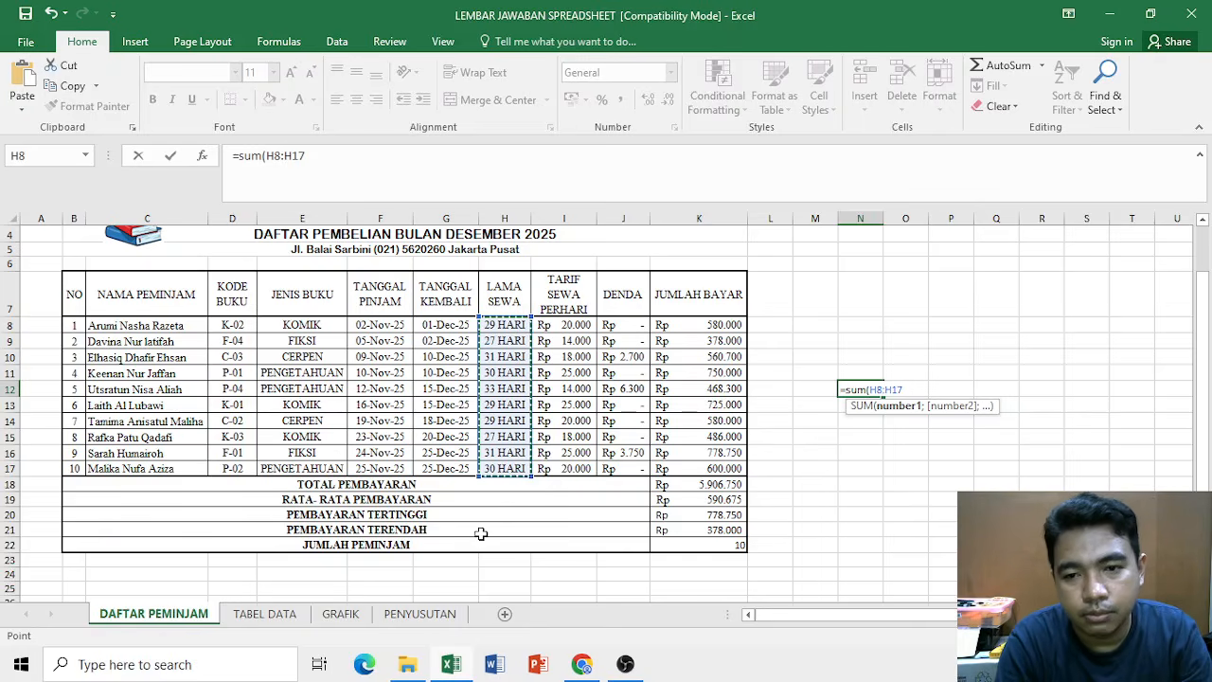
pyautogui.write(')')
pyautogui.press('Return')
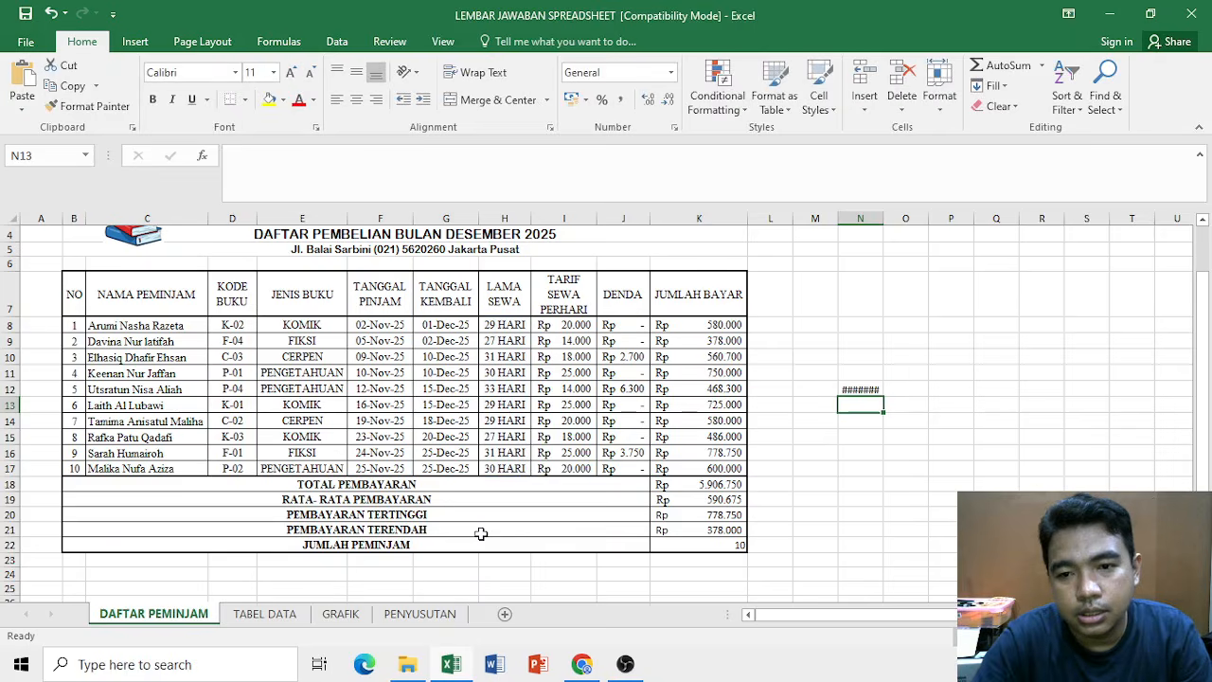
pyautogui.moveTo(887, 217); pyautogui.dragTo(911, 217)
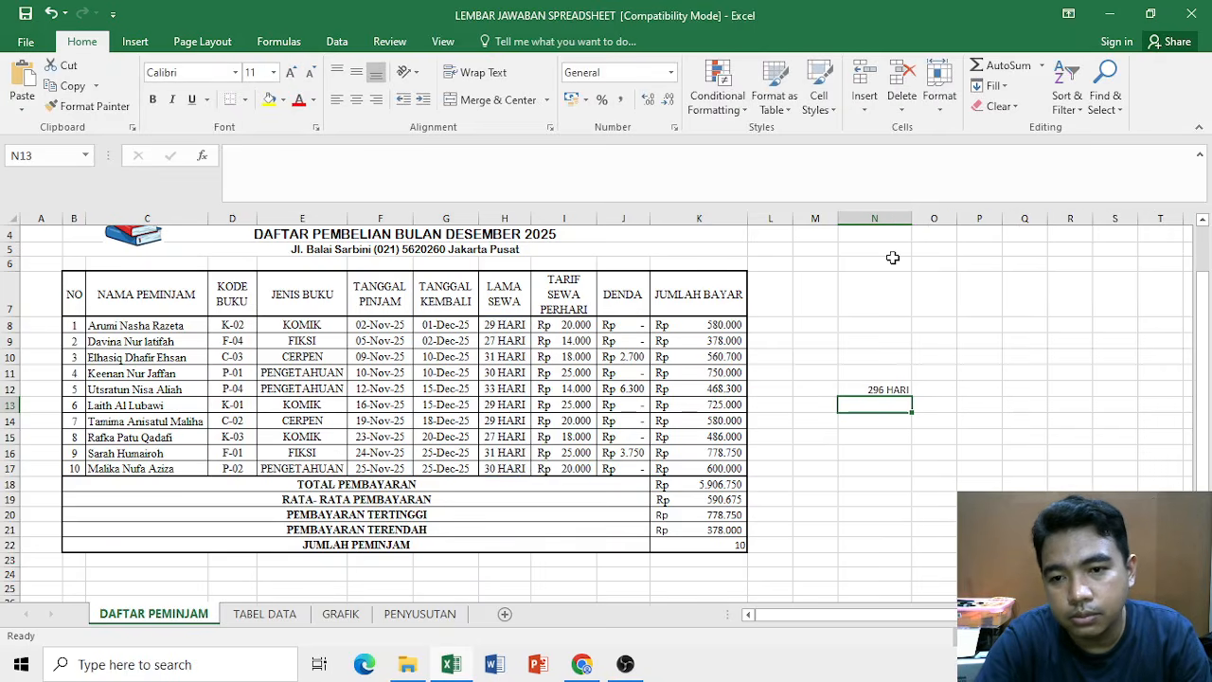
pyautogui.click(887, 389)
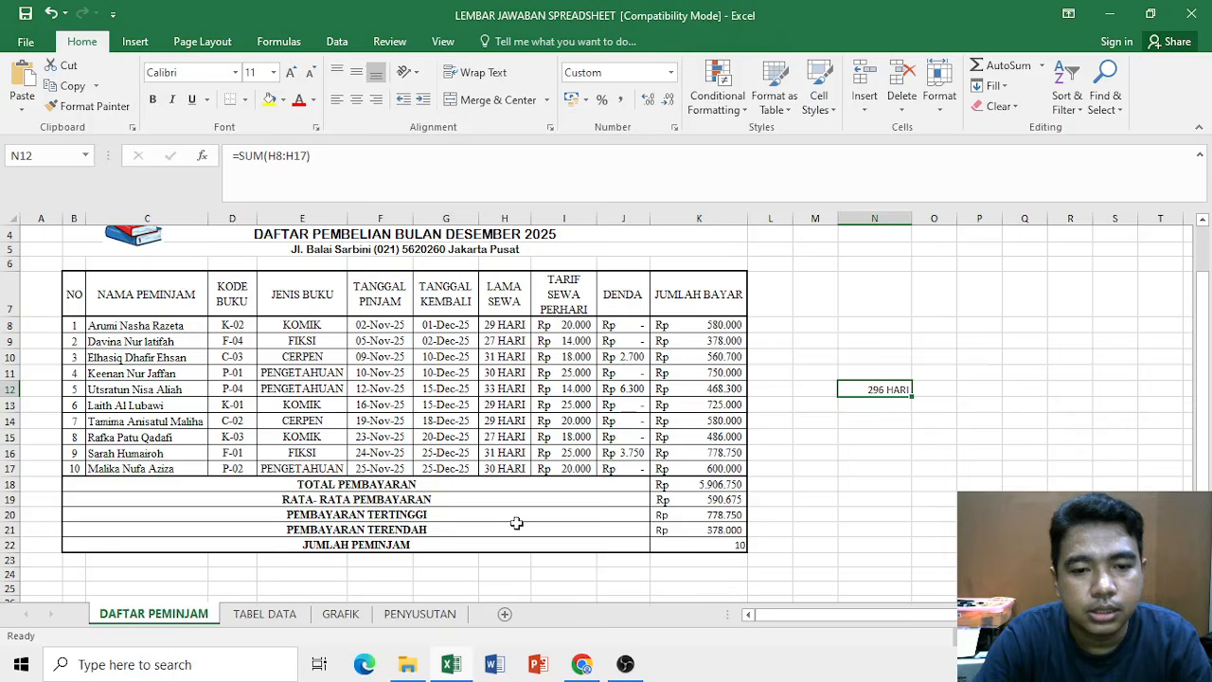
# In B8 of the GRAFIK sheet, calculate LAMA SEWA with the formula ='DAFTAR PEMINJAM'!H8/296
pyautogui.click(341, 614)
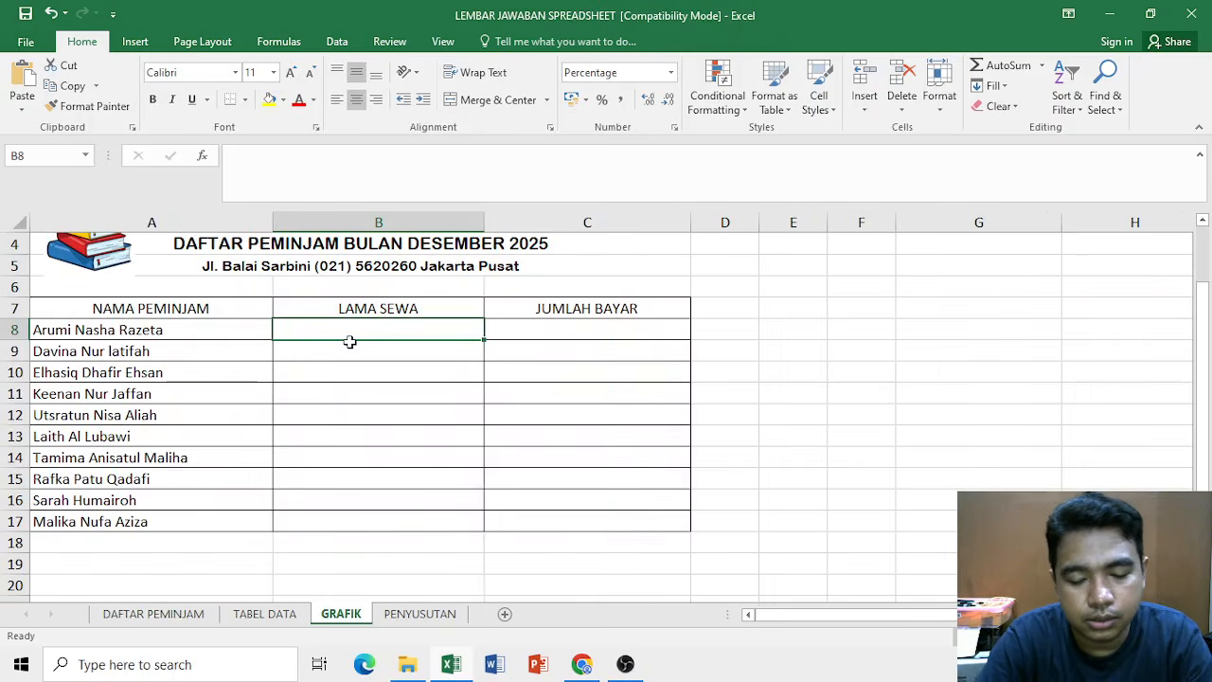
pyautogui.write('=')
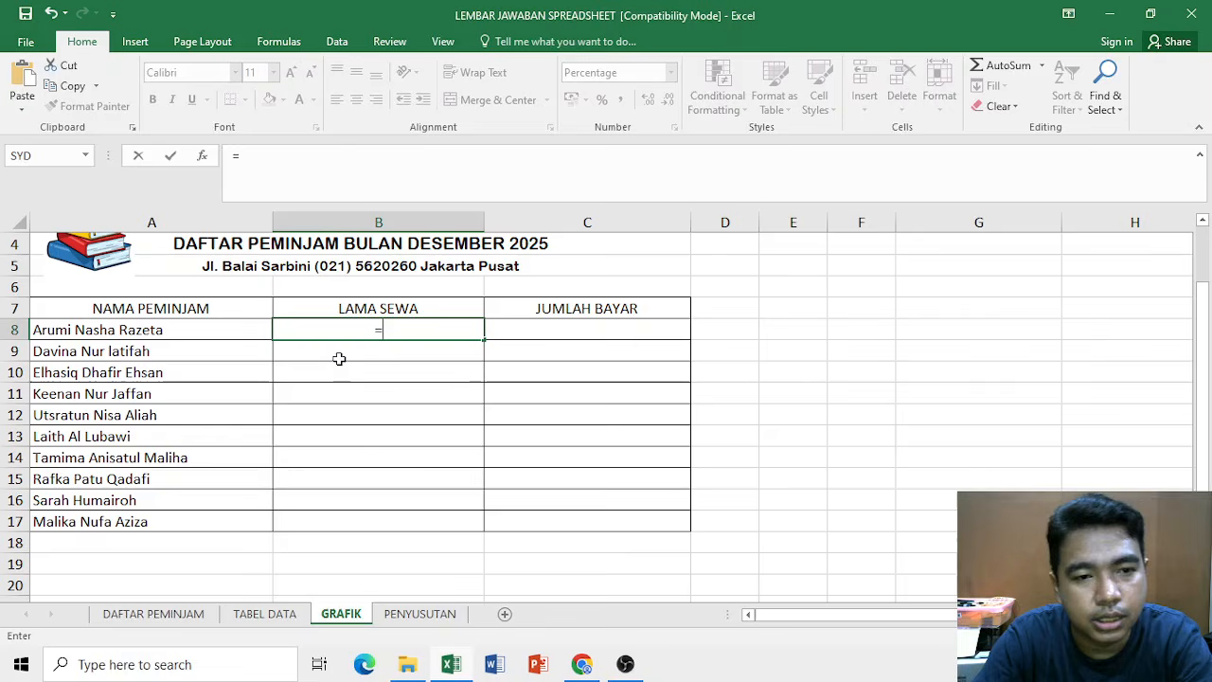
pyautogui.click(172, 615)
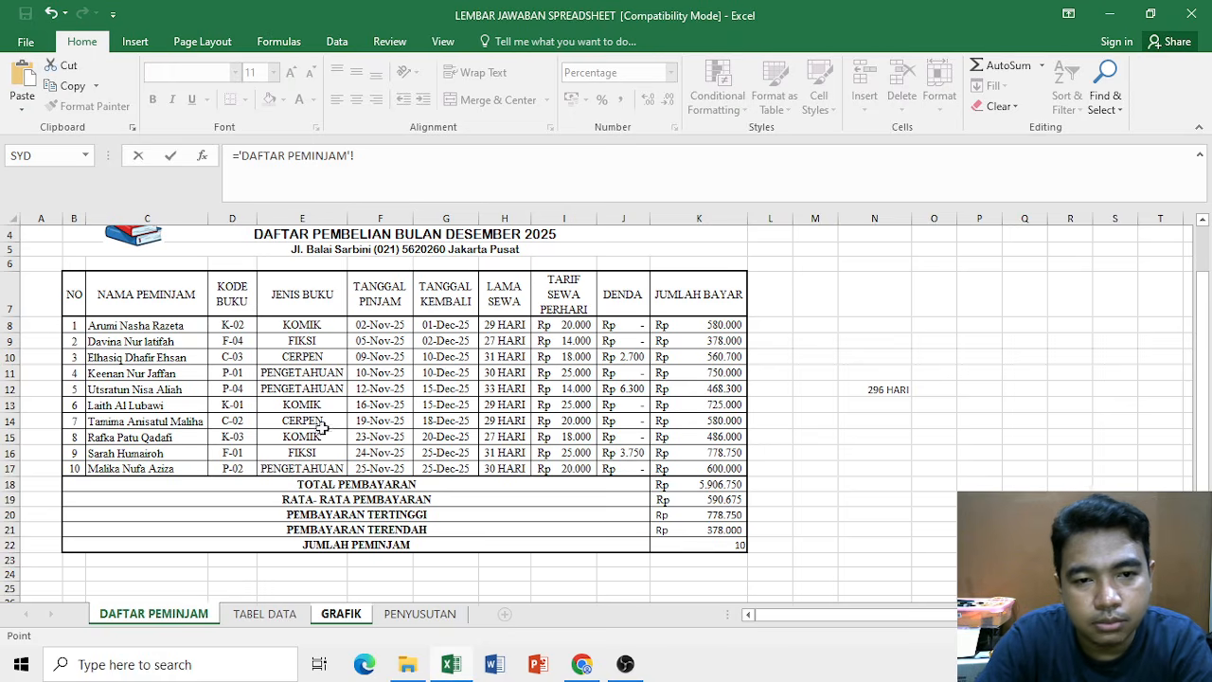
pyautogui.click(504, 326)
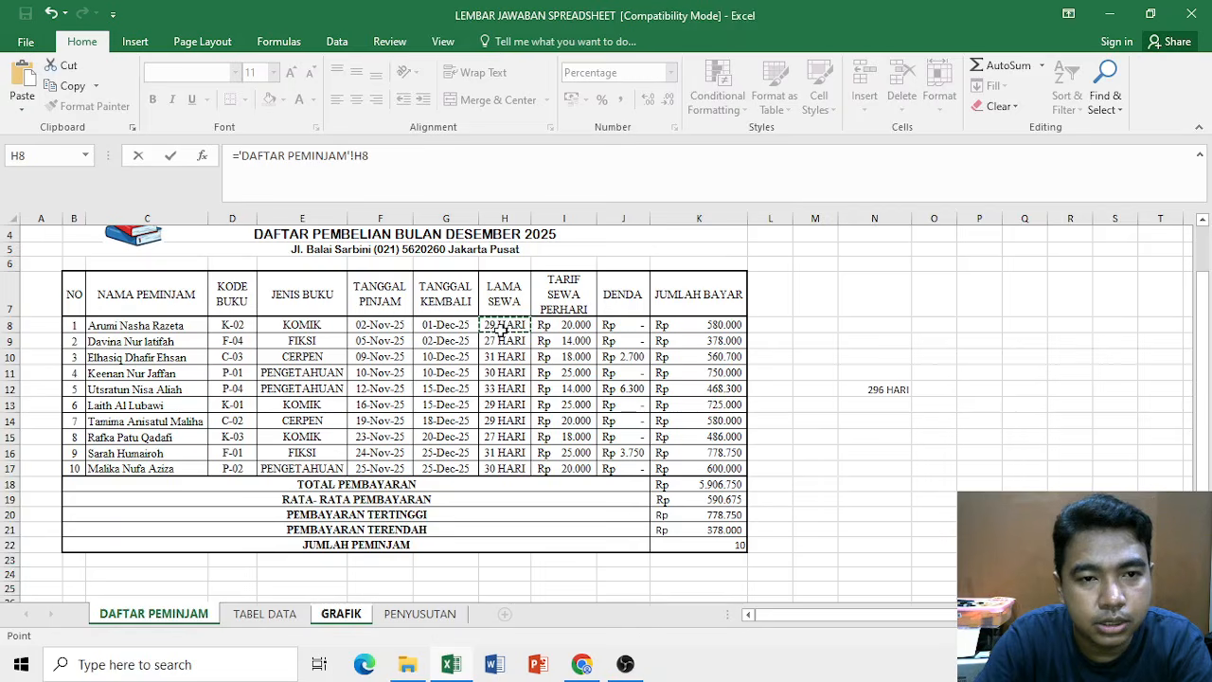
pyautogui.click(376, 155)
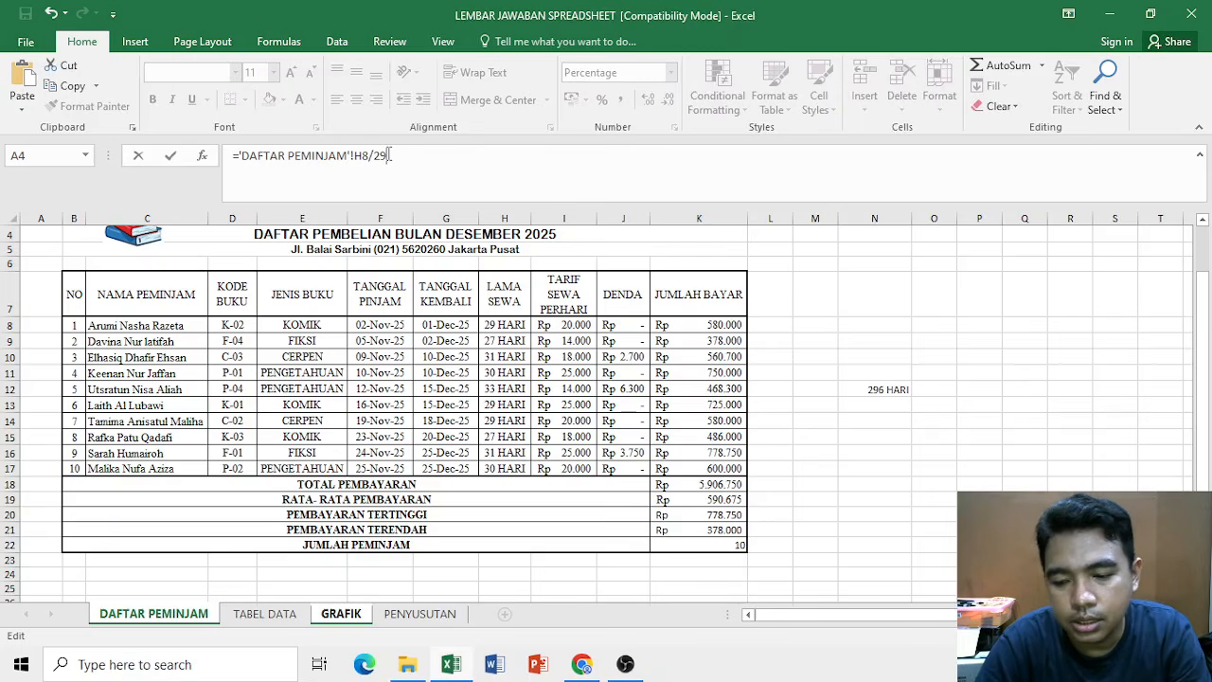
pyautogui.press('Return')
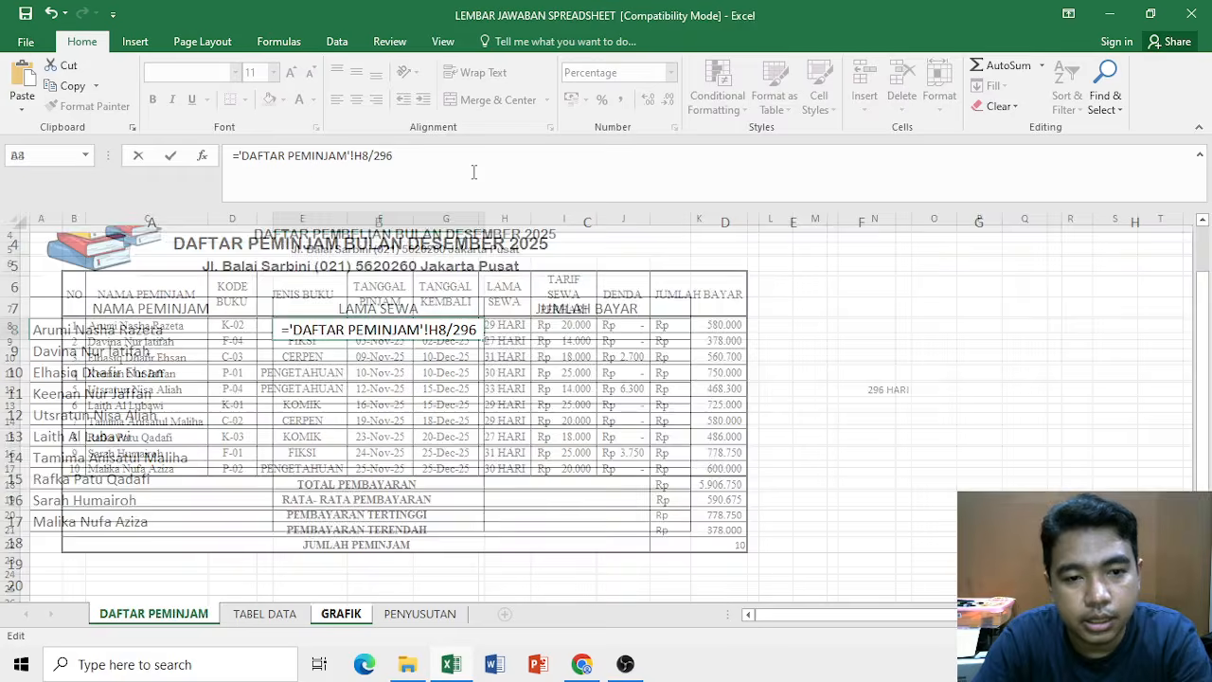
# Set the number format of LAMA SEWA cell B8 to General
pyautogui.click(414, 328)
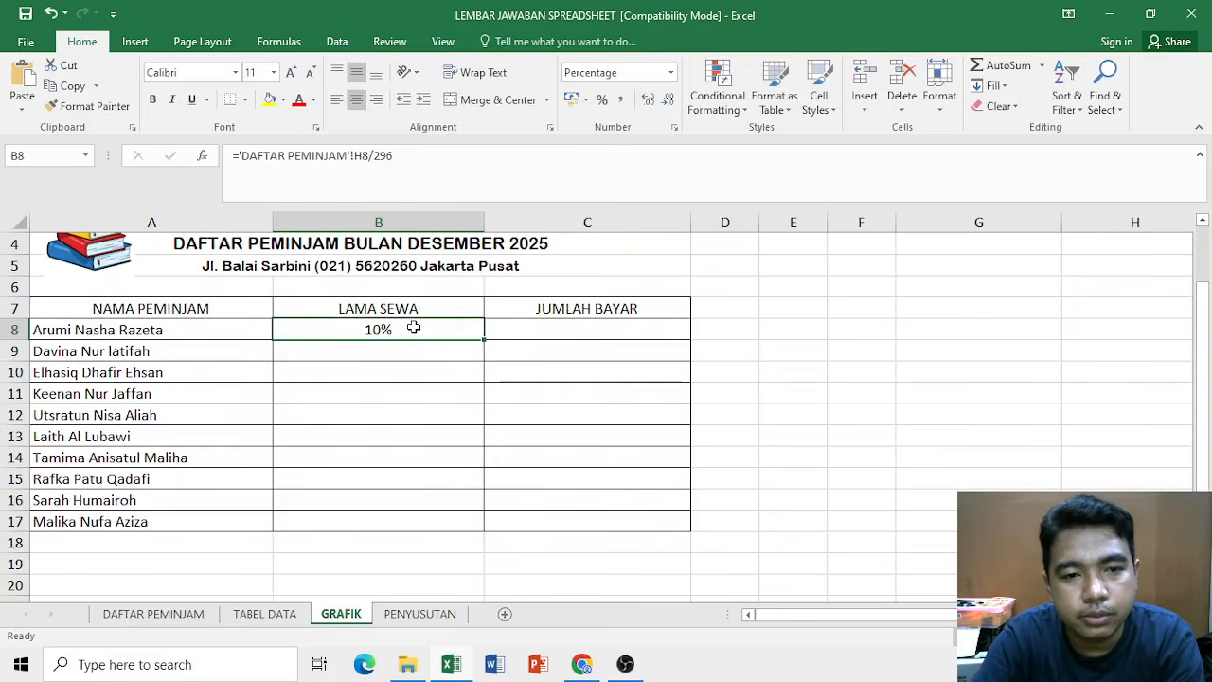
pyautogui.click(670, 72)
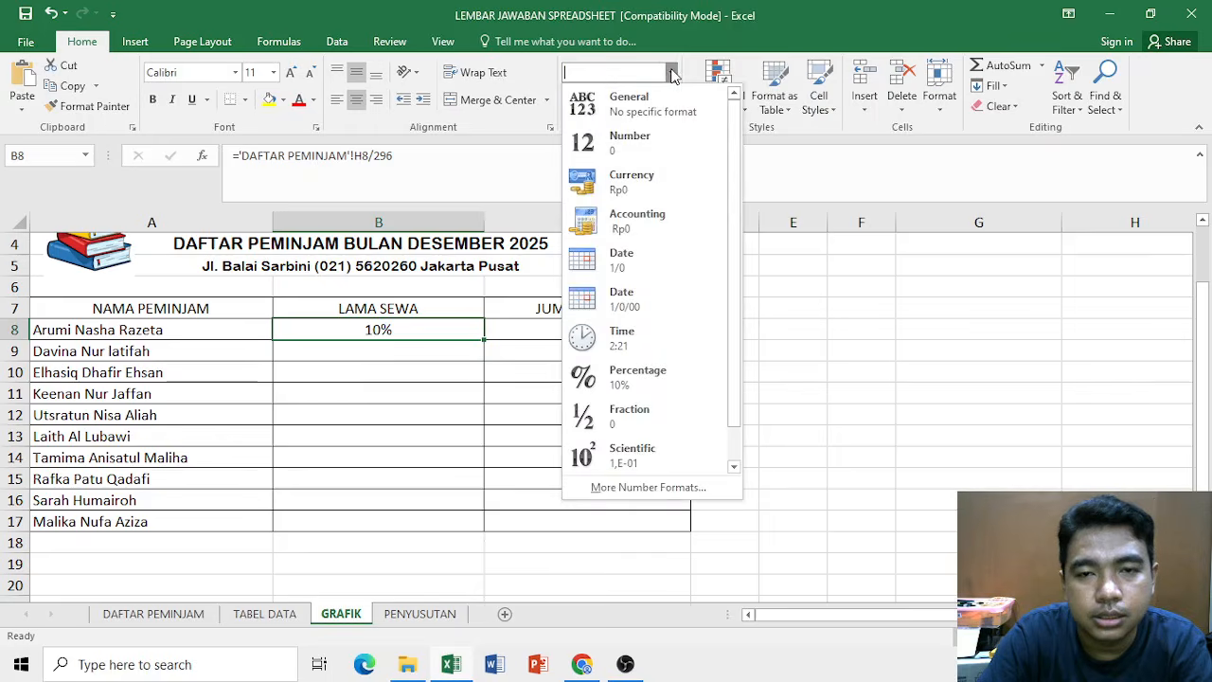
pyautogui.click(649, 104)
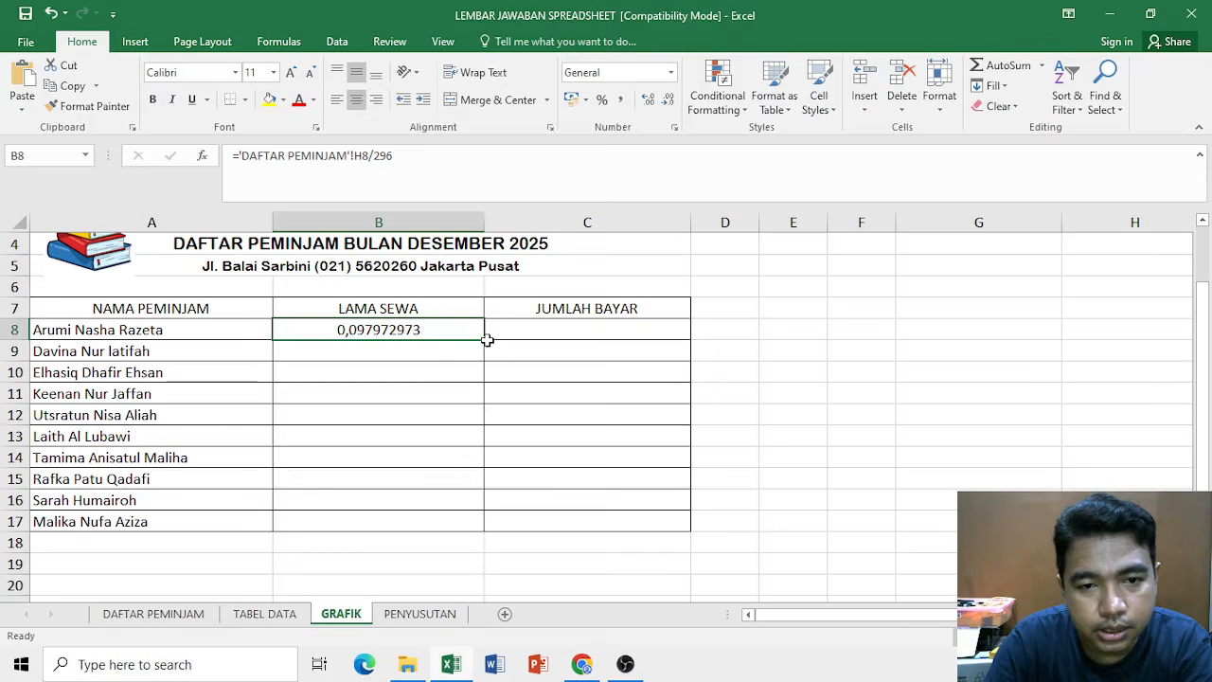
# Fill the LAMA SEWA formula from B8 down to B17 and format the range as Percentage
pyautogui.moveTo(483, 341); pyautogui.dragTo(478, 530)
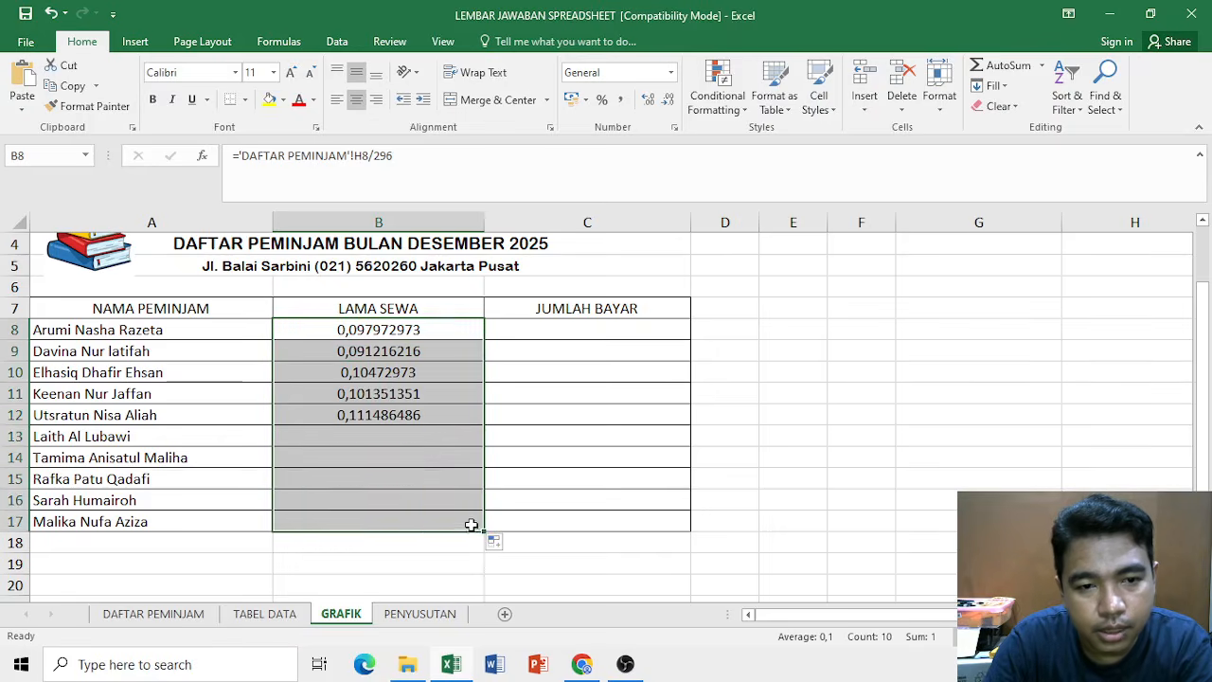
pyautogui.click(671, 73)
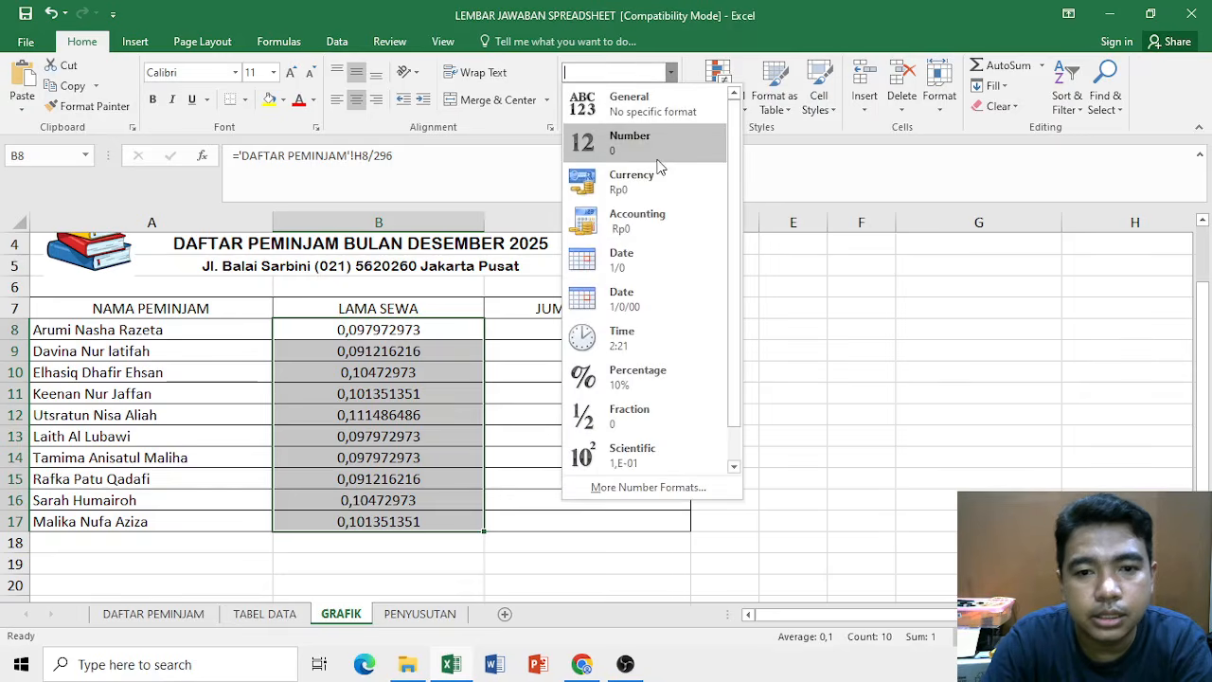
pyautogui.click(651, 379)
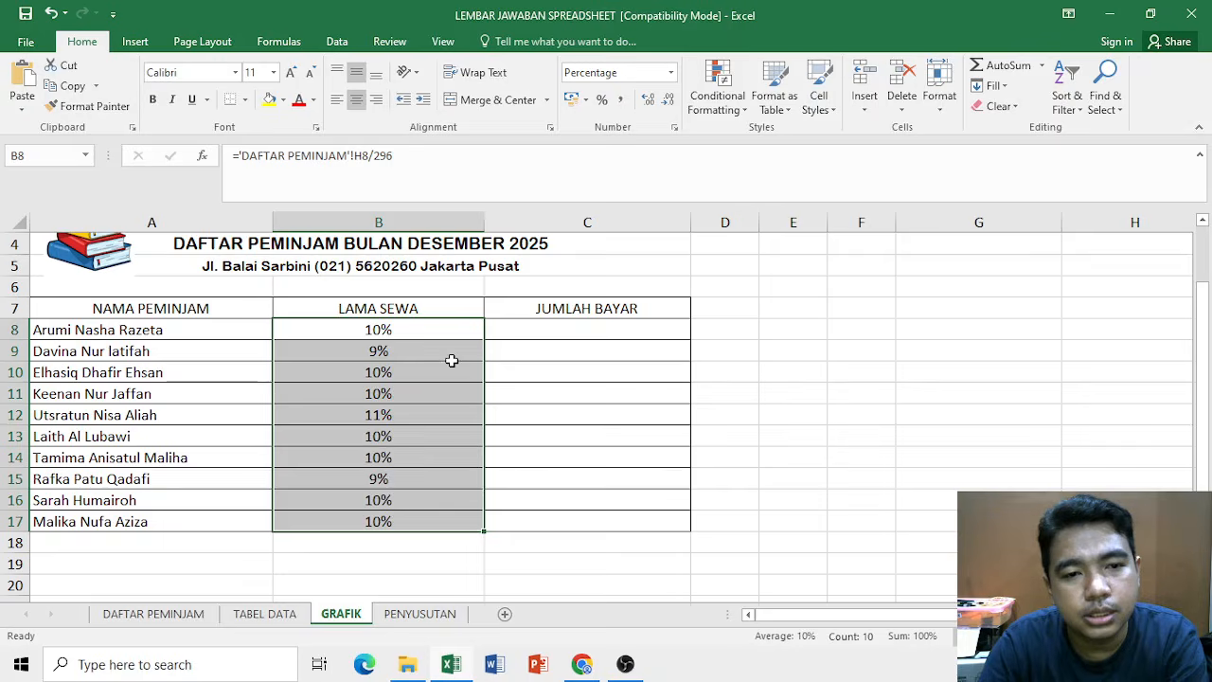
# After rechecking the Jumlah Bayar rule in the Chrome PDF, link C8 of the GRAFIK sheet with ='DAFTAR PEMINJAM'!K8
pyautogui.click(555, 330)
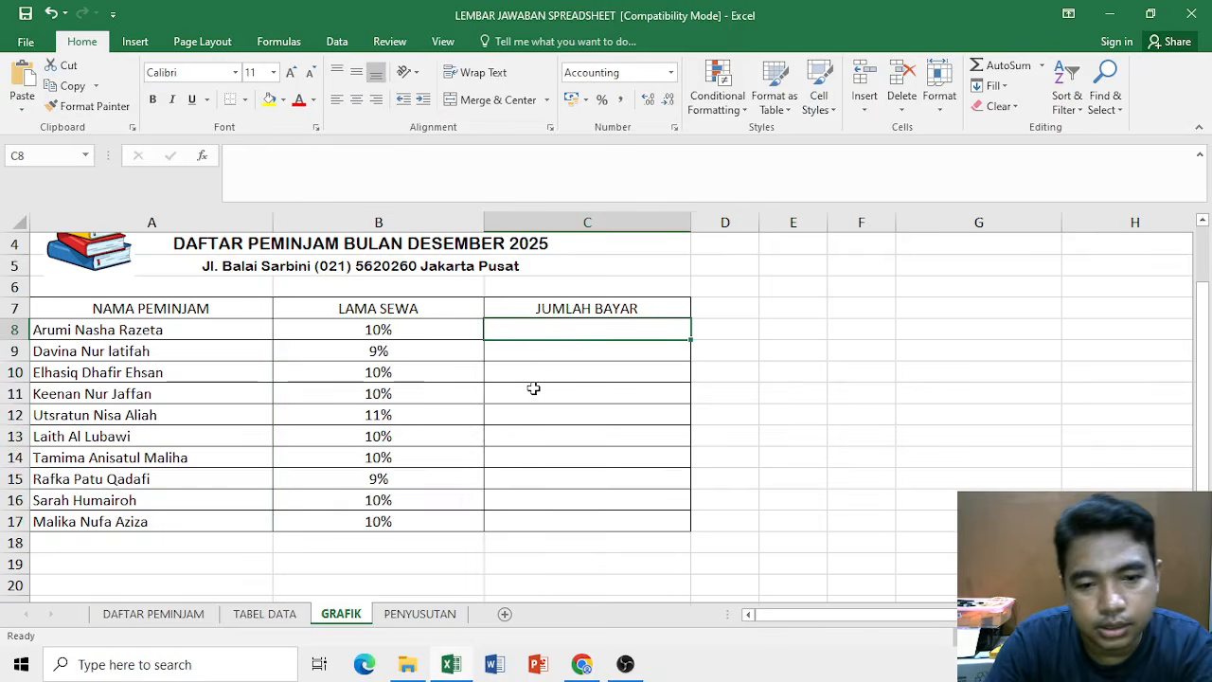
pyautogui.click(581, 663)
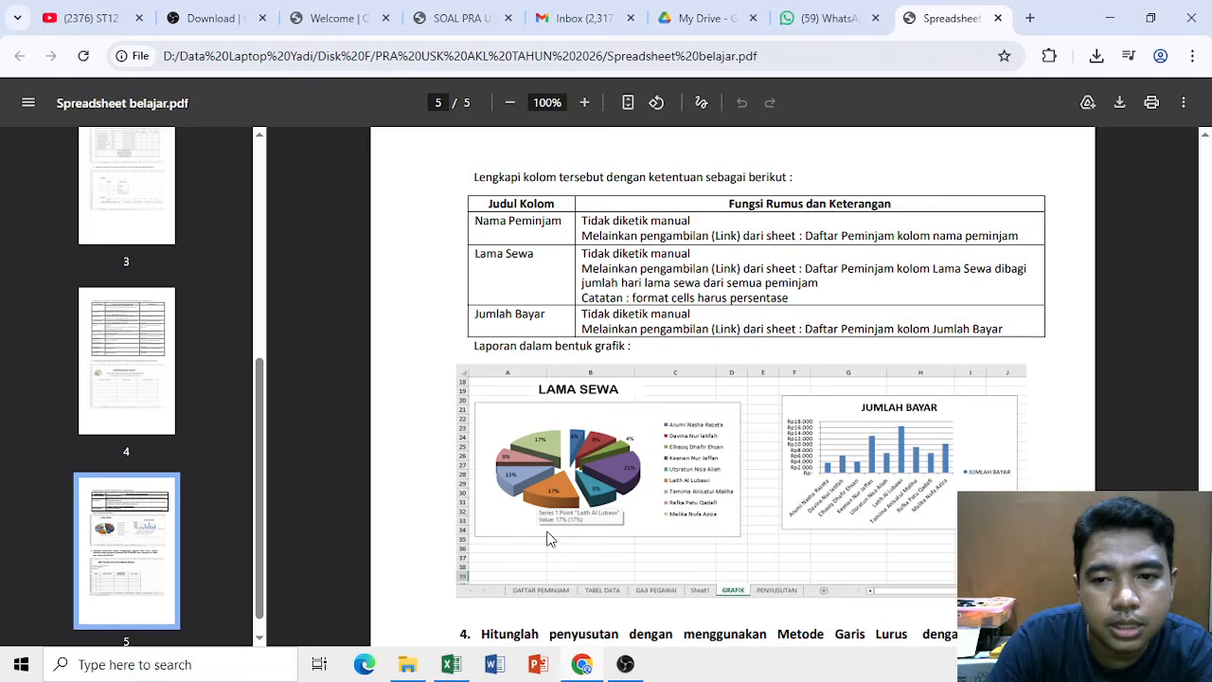
pyautogui.click(454, 666)
pyautogui.write('=')
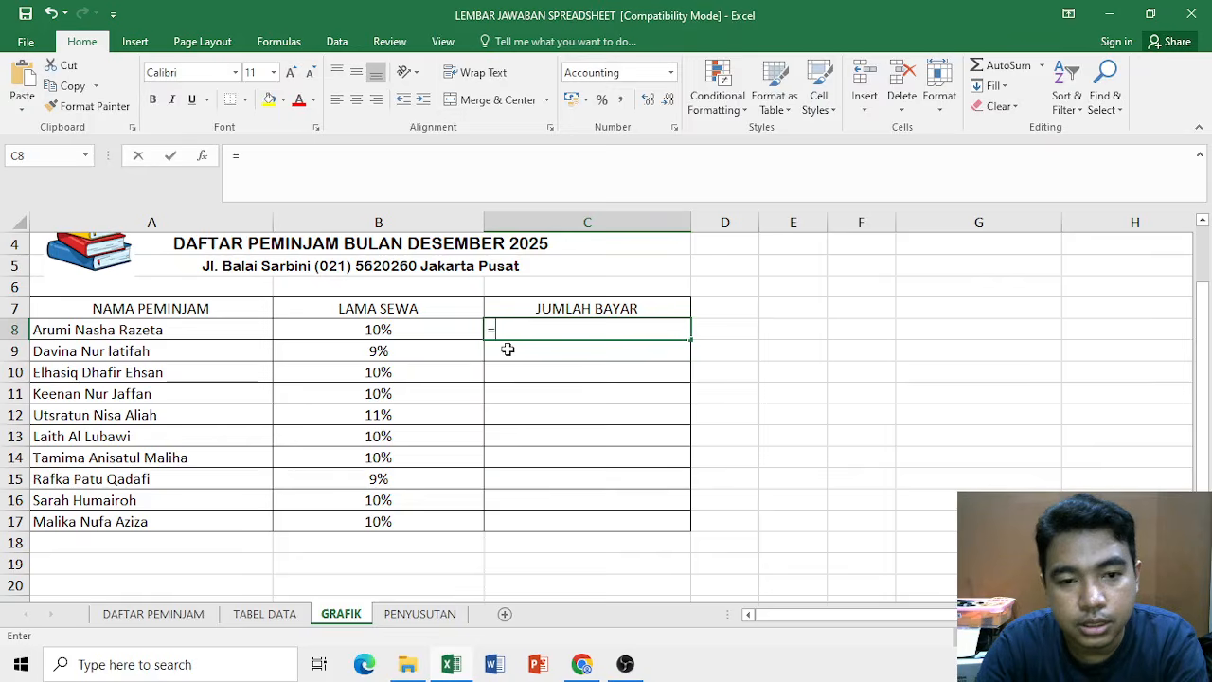
pyautogui.click(157, 614)
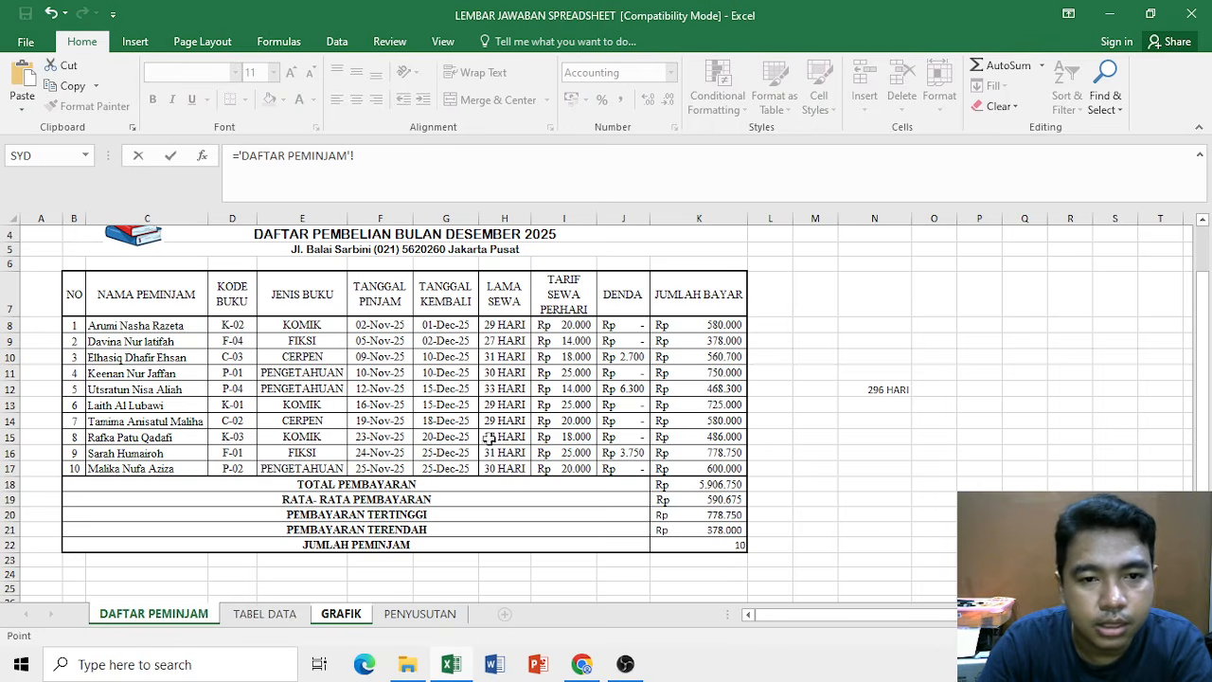
pyautogui.click(688, 326)
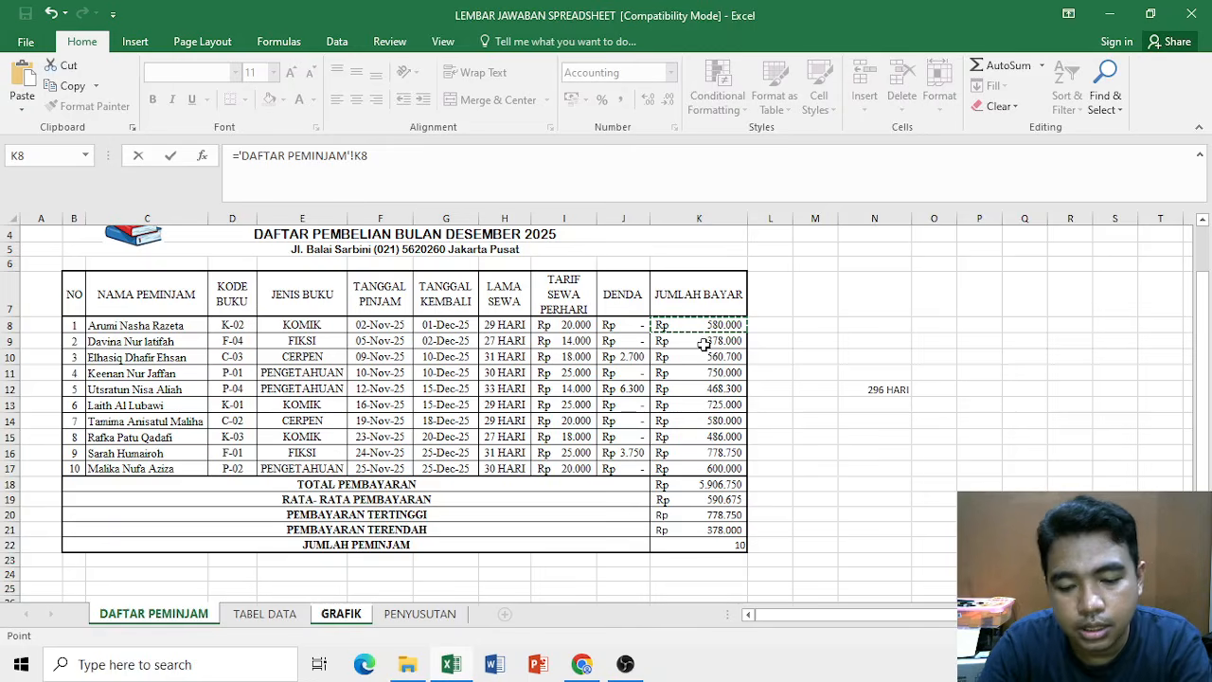
pyautogui.press('Return')
# Fill the JUMLAH BAYAR formula from C8 down to C17
pyautogui.click(687, 336)
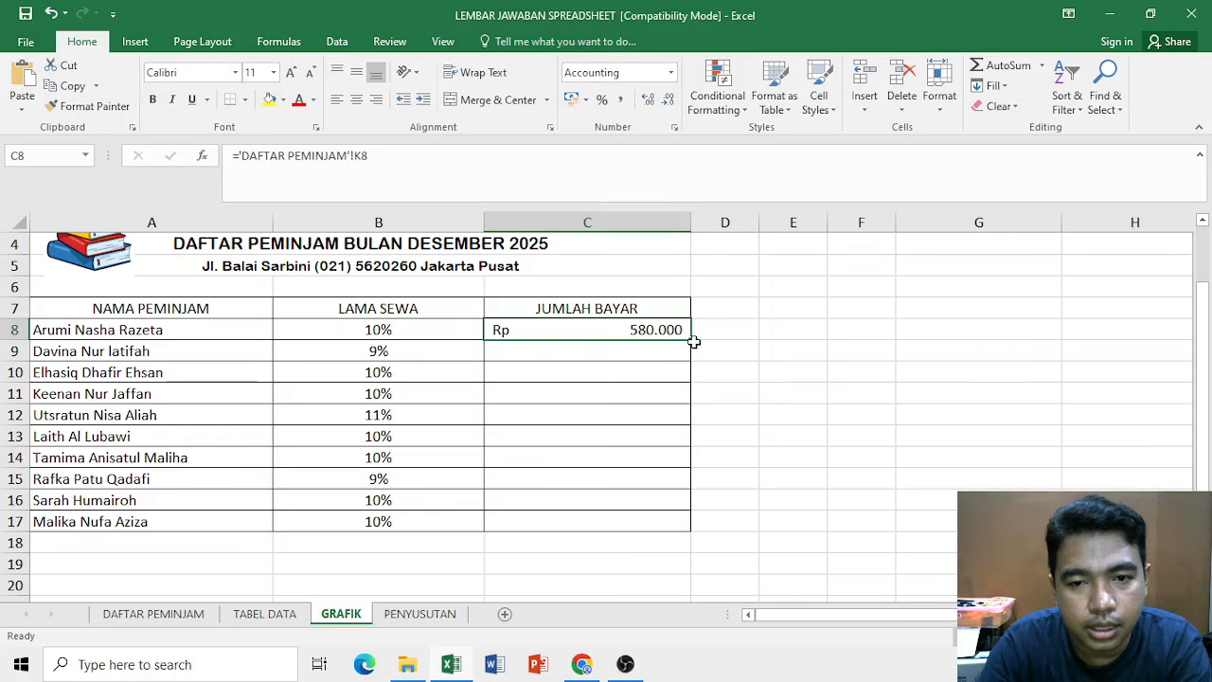
pyautogui.moveTo(692, 342); pyautogui.dragTo(682, 516)
pyautogui.click(717, 396)
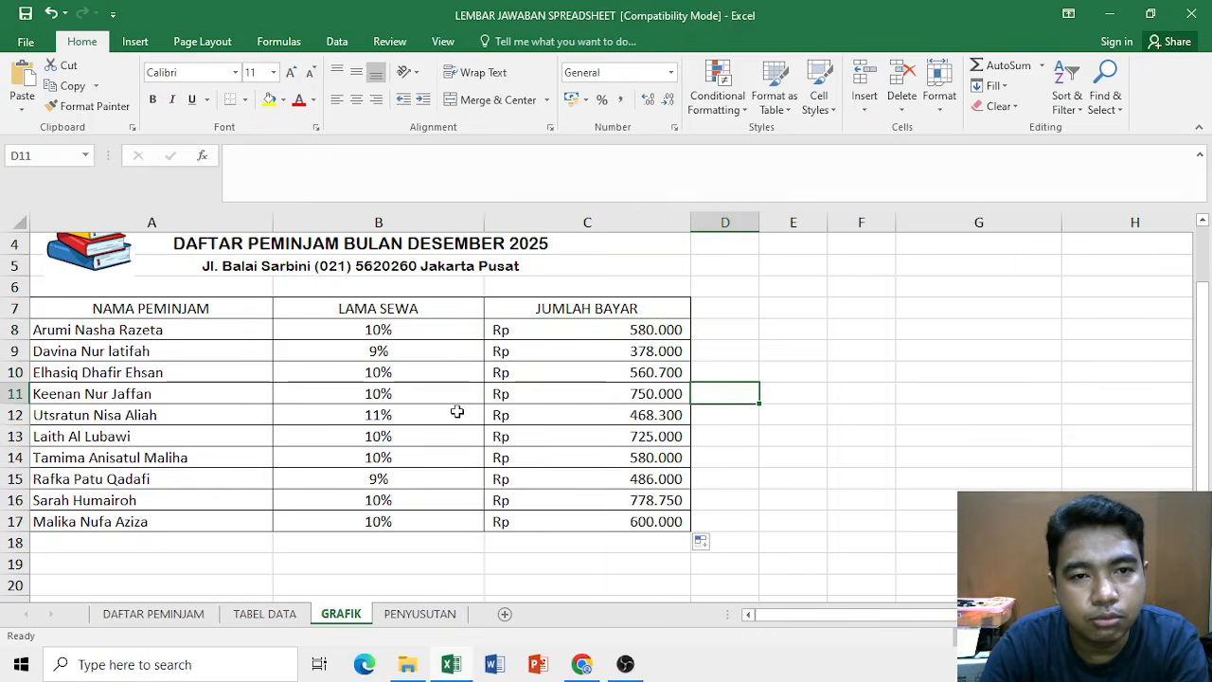
# Check the sample charts in the Chrome PDF, and insert a 3-D pie chart from A7:B17 in the Excel GRAFIK sheet
pyautogui.moveTo(573, 667)
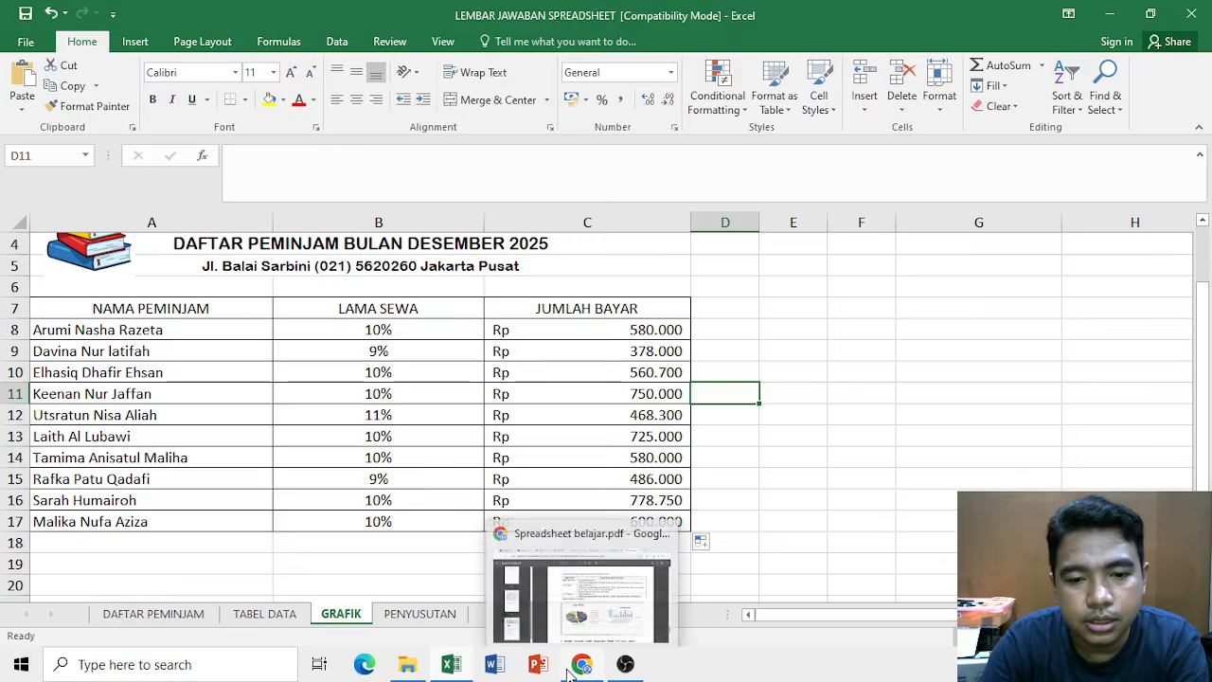
pyautogui.click(566, 549)
pyautogui.scroll(-1, 583, 434)
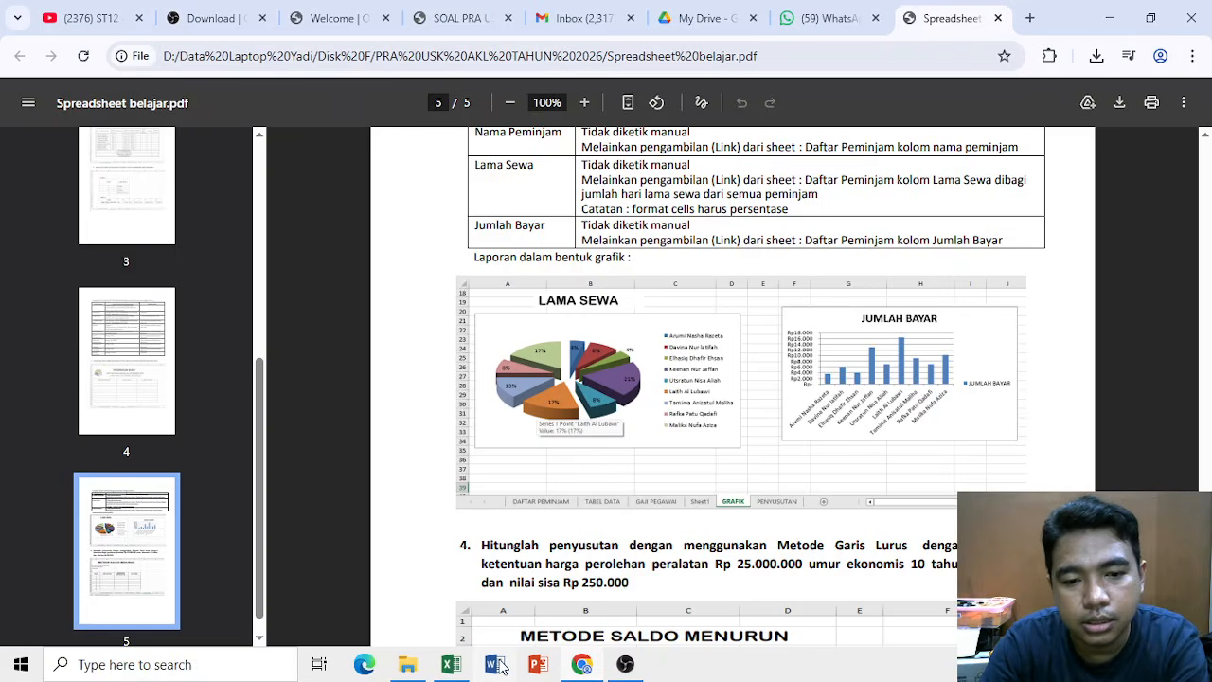
pyautogui.click(452, 666)
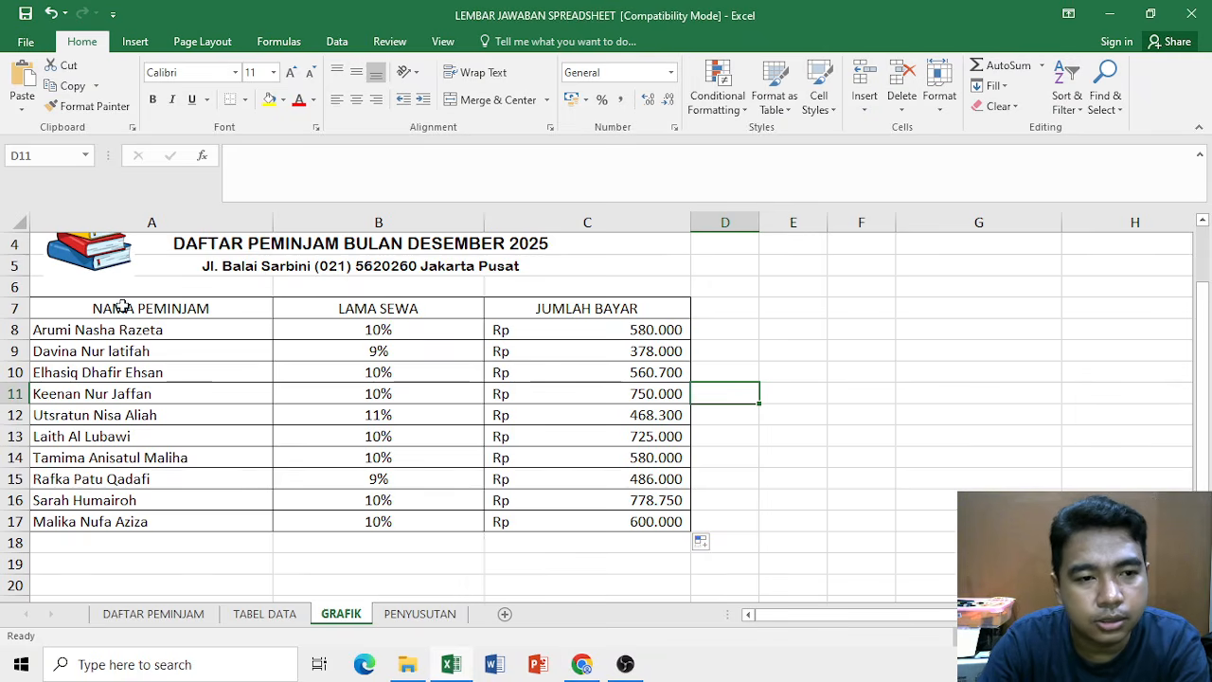
pyautogui.moveTo(121, 305); pyautogui.dragTo(398, 520)
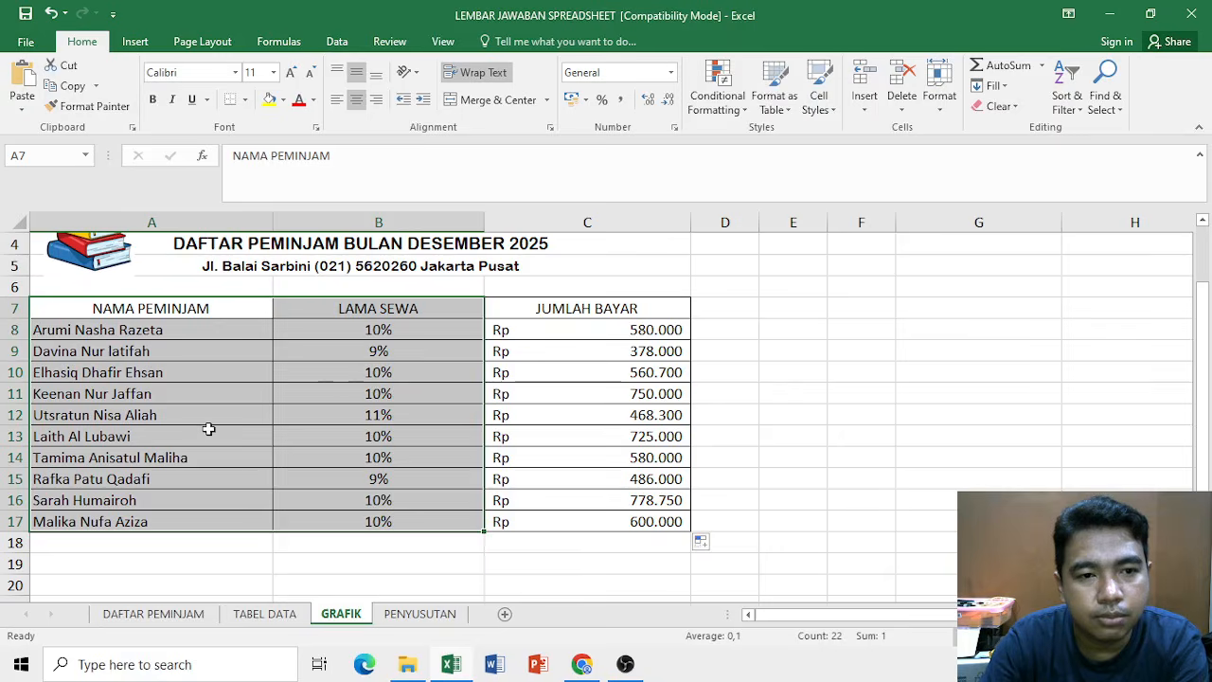
pyautogui.click(137, 43)
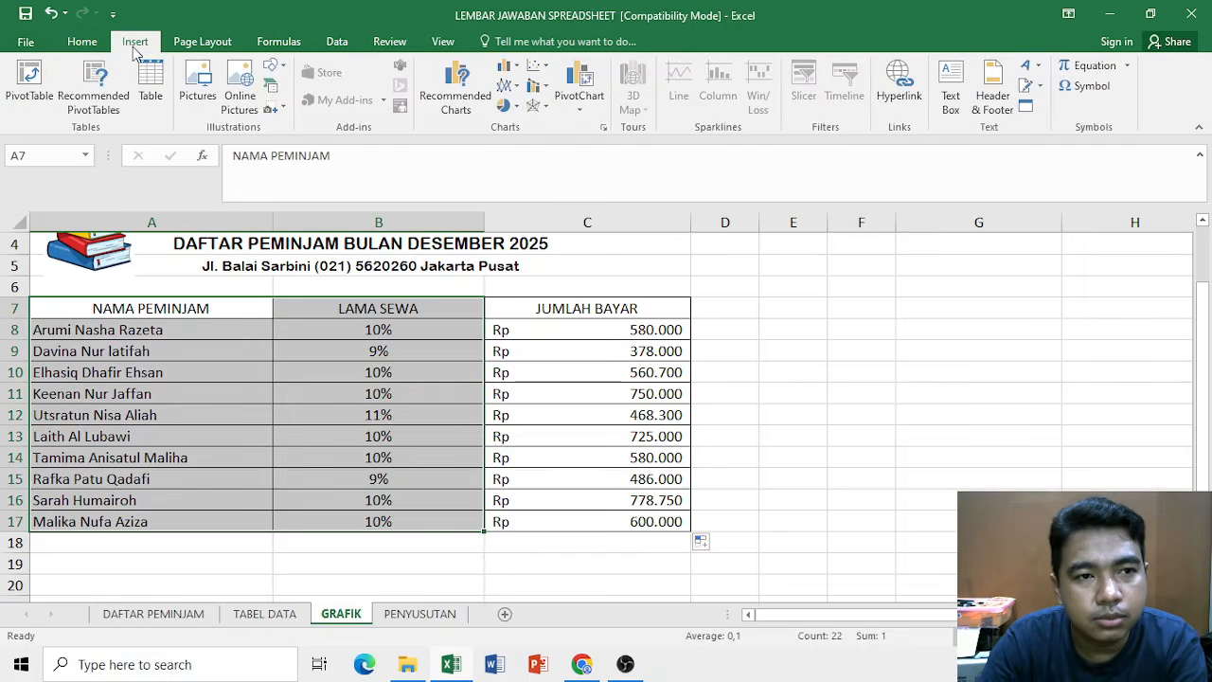
pyautogui.click(504, 106)
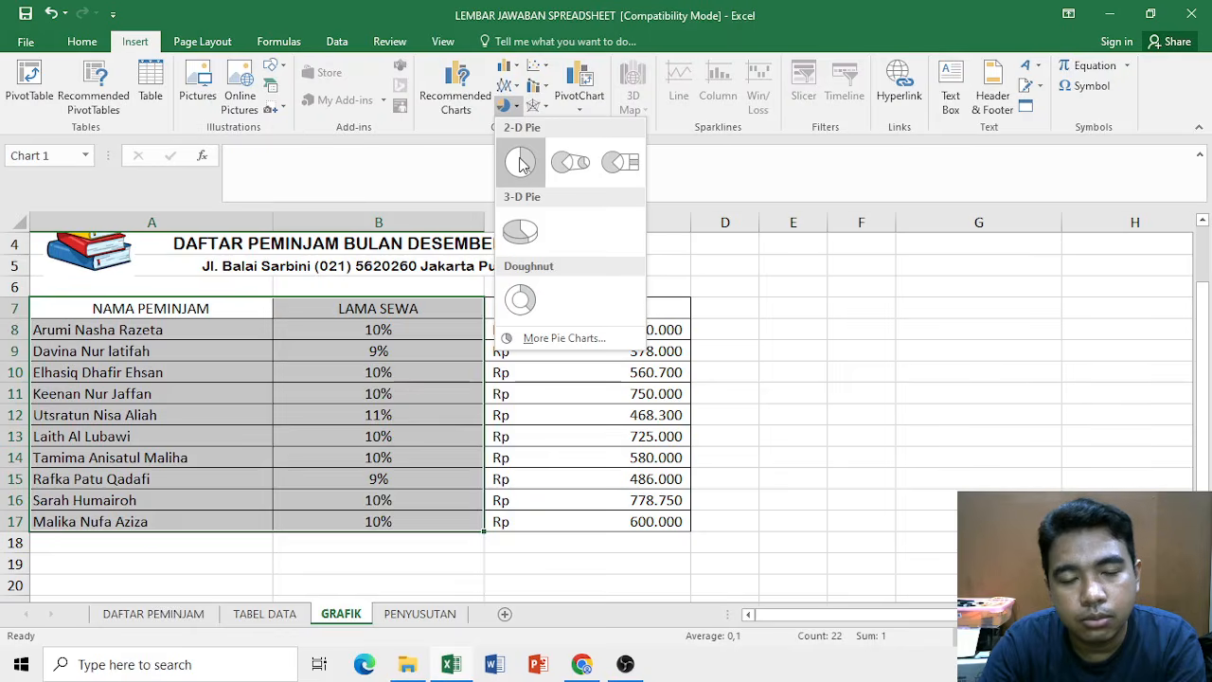
pyautogui.click(520, 232)
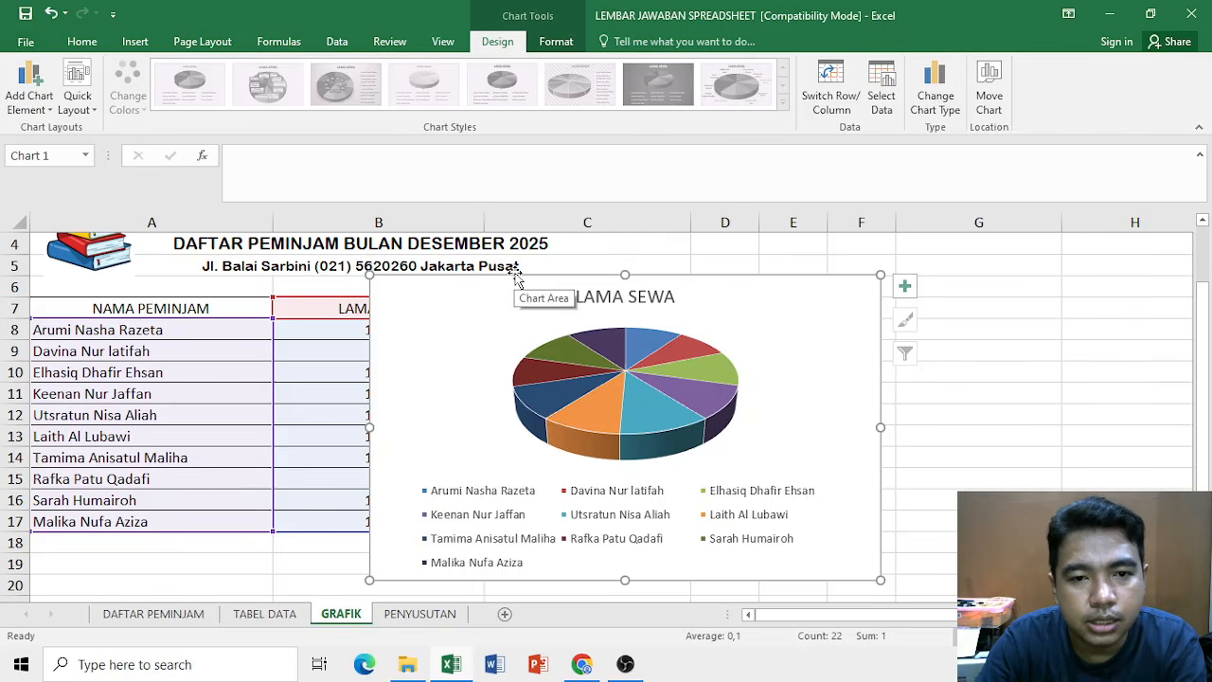
# Move the LAMA SEWA pie chart below the table, starting at row 19 within columns A to C
pyautogui.moveTo(514, 273); pyautogui.dragTo(208, 552)
pyautogui.scroll(-4, 426, 436)
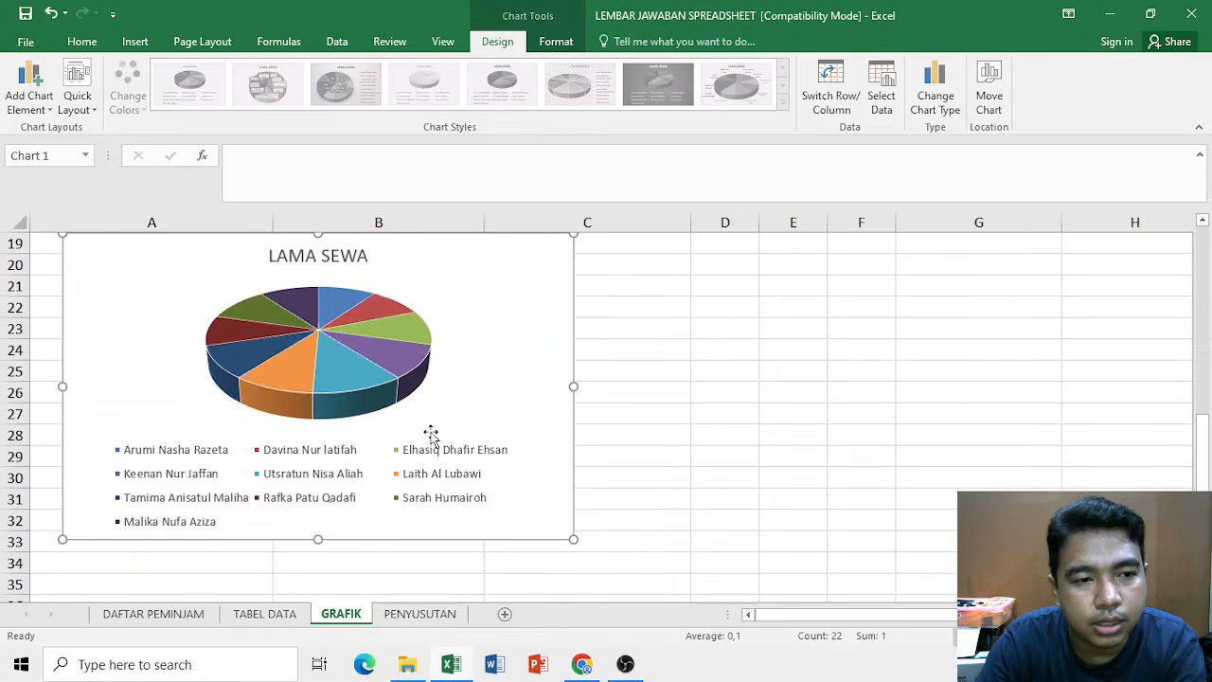
pyautogui.moveTo(416, 300); pyautogui.dragTo(392, 298)
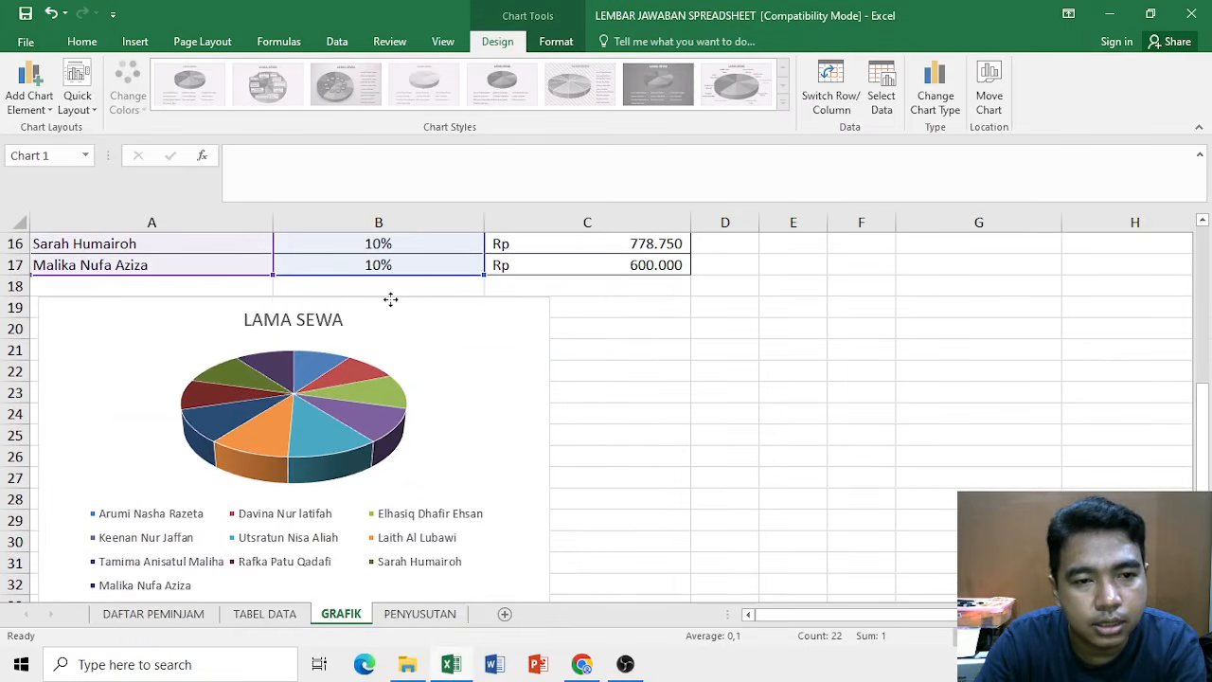
pyautogui.click(697, 388)
# Insert a 2-D clustered column chart from the NAMA PEMINJAM and JUMLAH BAYAR columns, A7:A17 and C7:C17
pyautogui.scroll(4, 694, 388)
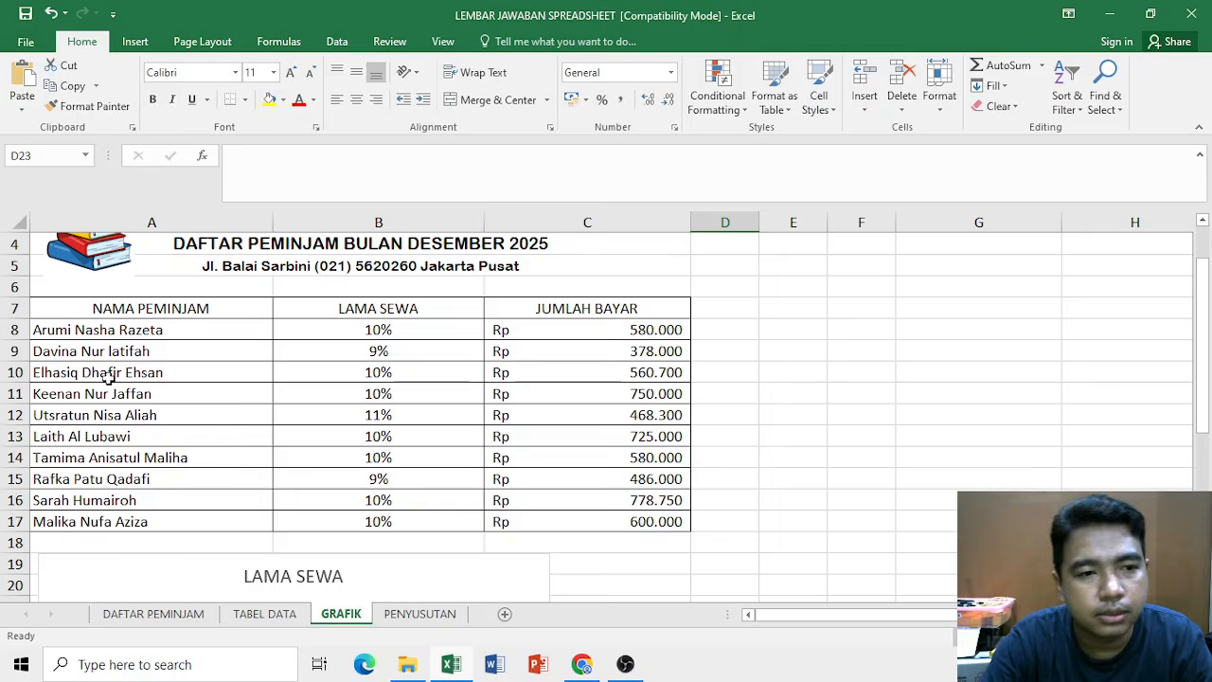
pyautogui.moveTo(101, 307); pyautogui.dragTo(126, 519)
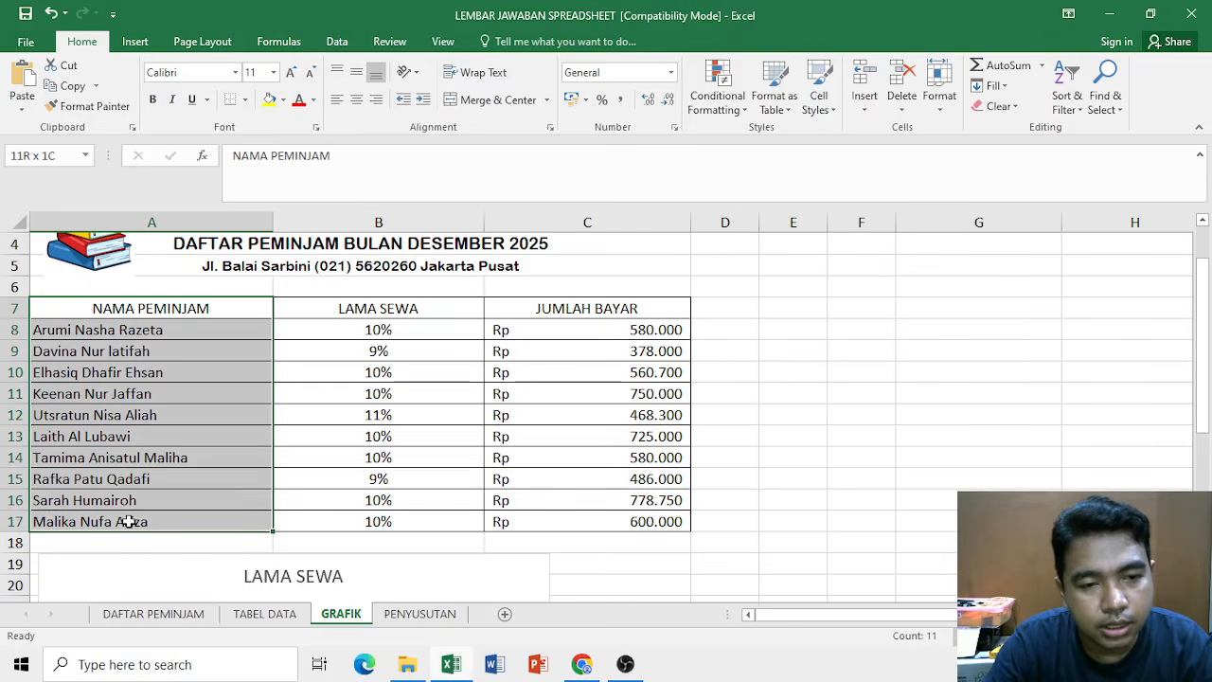
pyautogui.moveTo(128, 521); pyautogui.dragTo(130, 518)
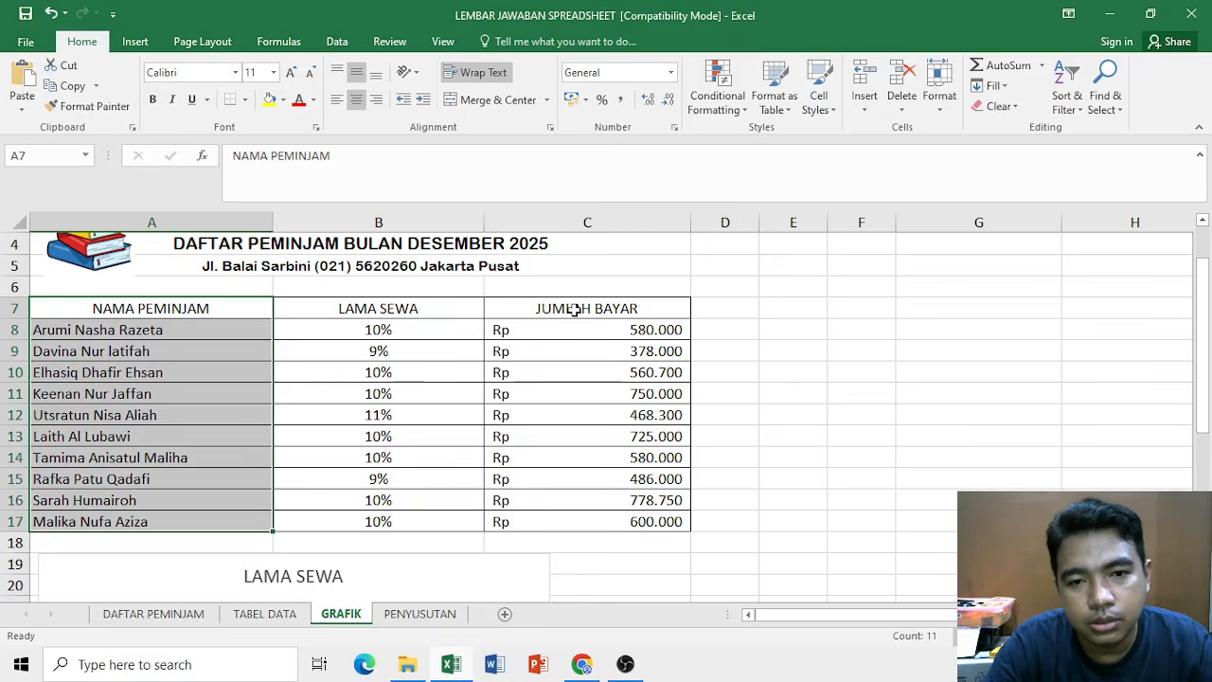
pyautogui.keyDown('ctrl'); pyautogui.moveTo(573, 309); pyautogui.dragTo(586, 520); pyautogui.keyUp('ctrl')
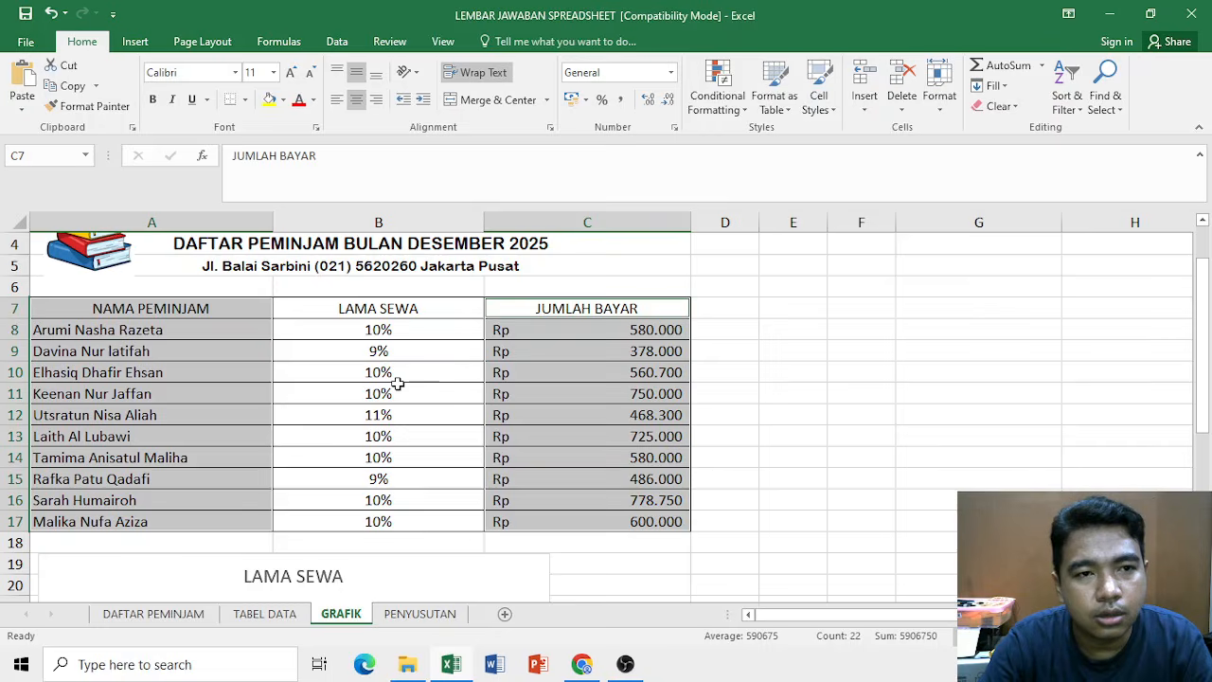
pyautogui.click(134, 41)
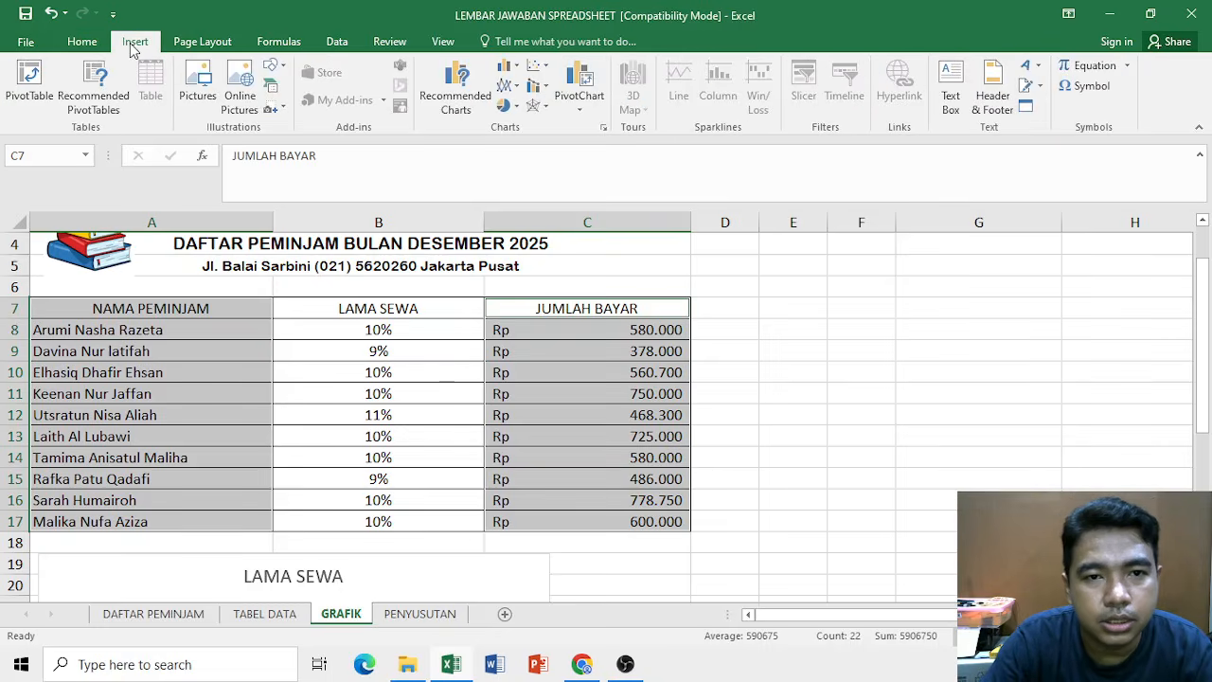
pyautogui.click(520, 68)
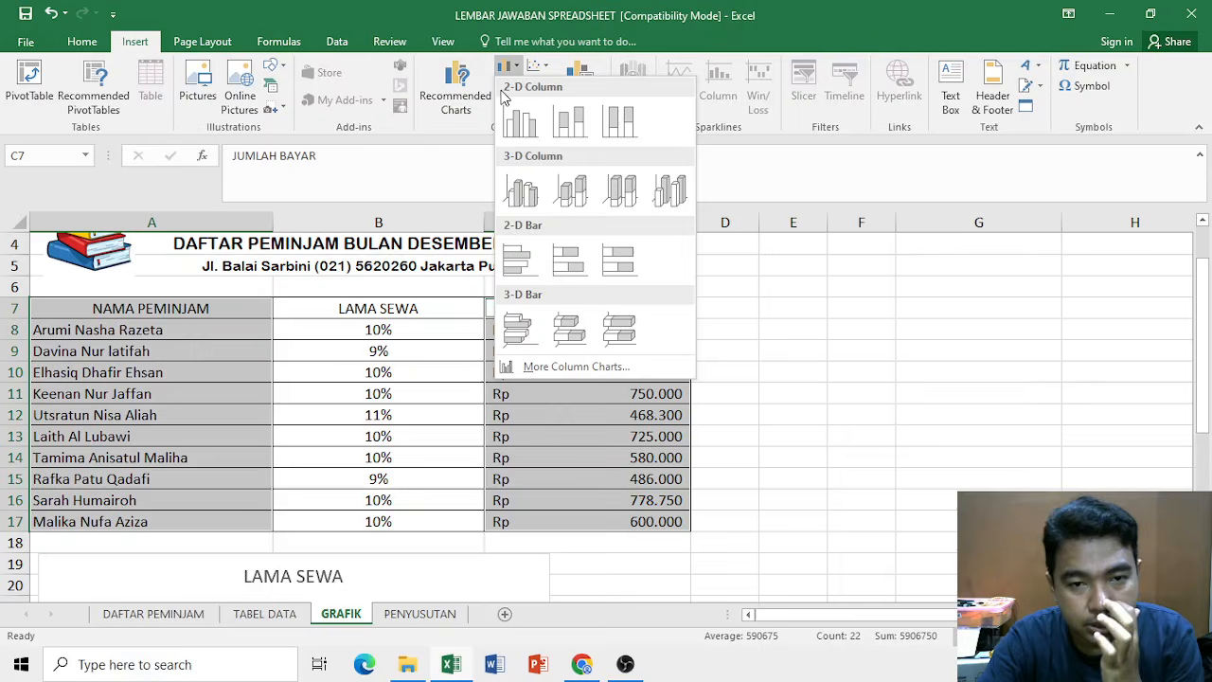
pyautogui.click(518, 129)
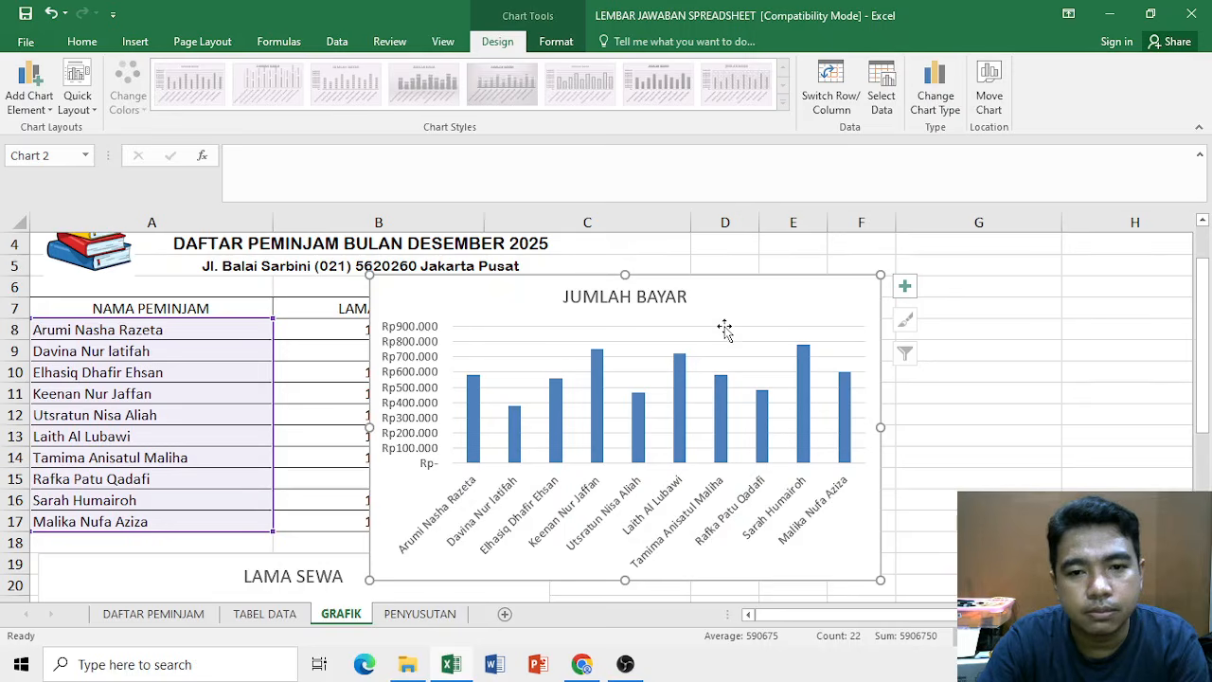
# Place the JUMLAH BAYAR column chart beside the pie chart at row 19 and review both charts
pyautogui.moveTo(687, 276); pyautogui.dragTo(881, 554)
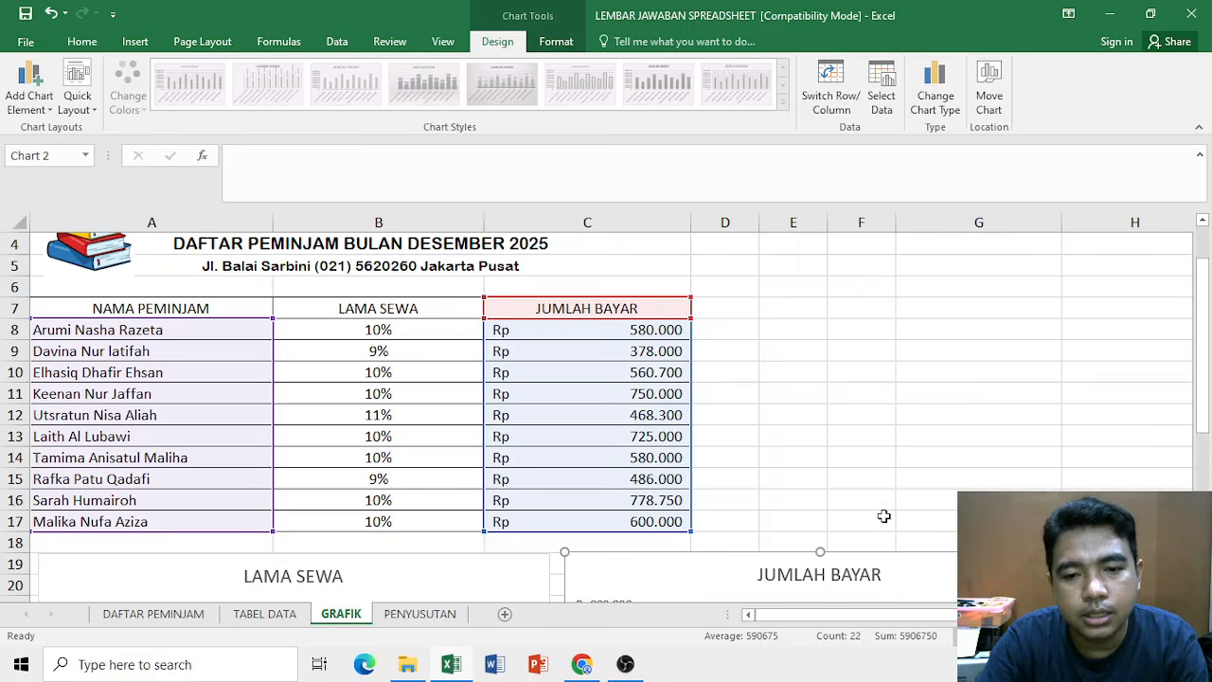
pyautogui.click(906, 436)
pyautogui.scroll(-1, 852, 398)
pyautogui.scroll(-4, 834, 353)
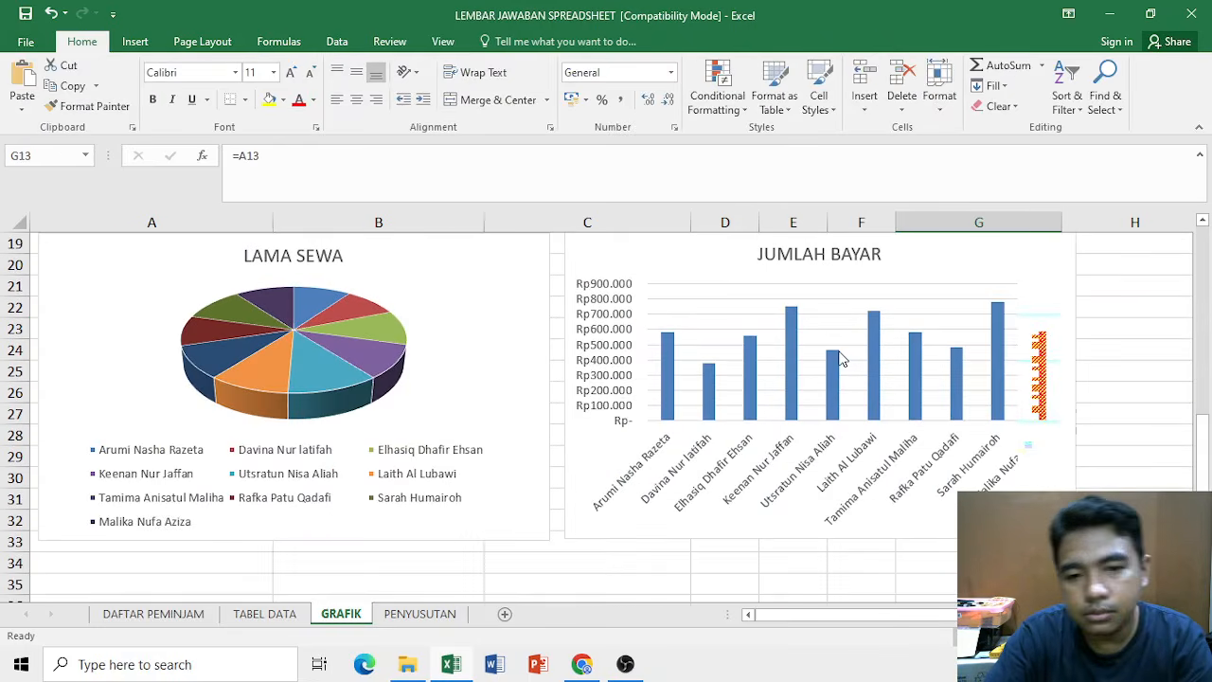
pyautogui.scroll(5, 842, 348)
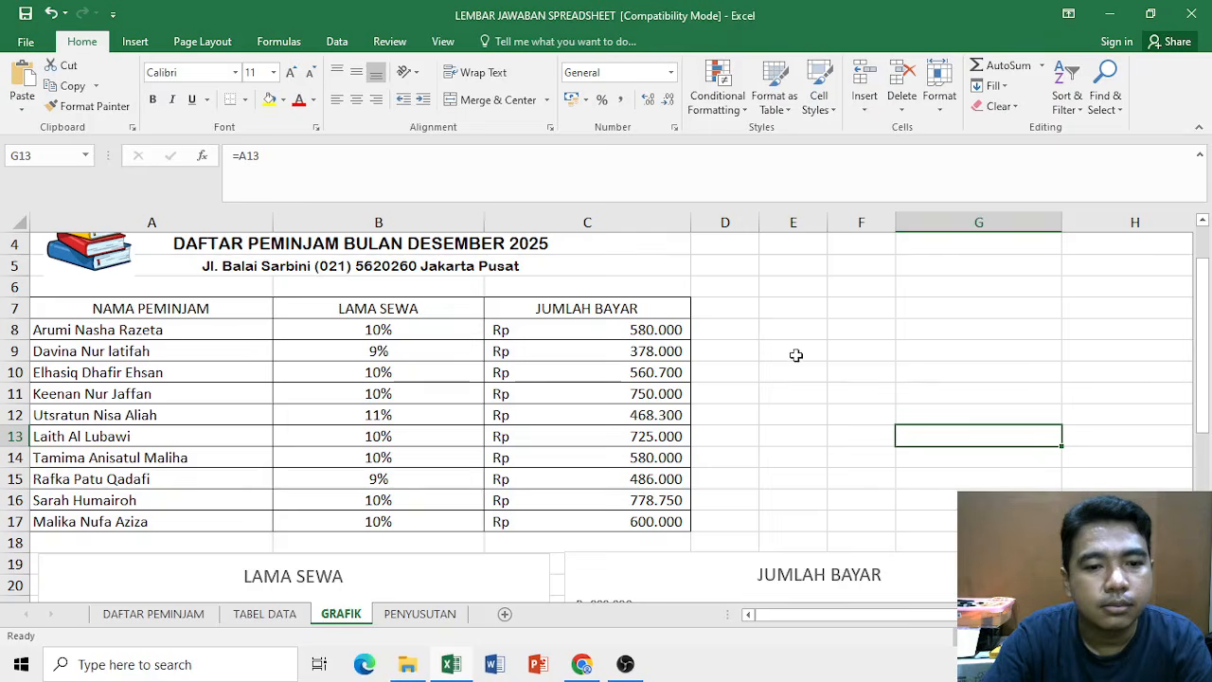
# Read question 4 in the Chrome PDF, and change the title in A2 of the Excel PENYUSUTAN sheet to METODE GARIS LURUS
pyautogui.click(421, 614)
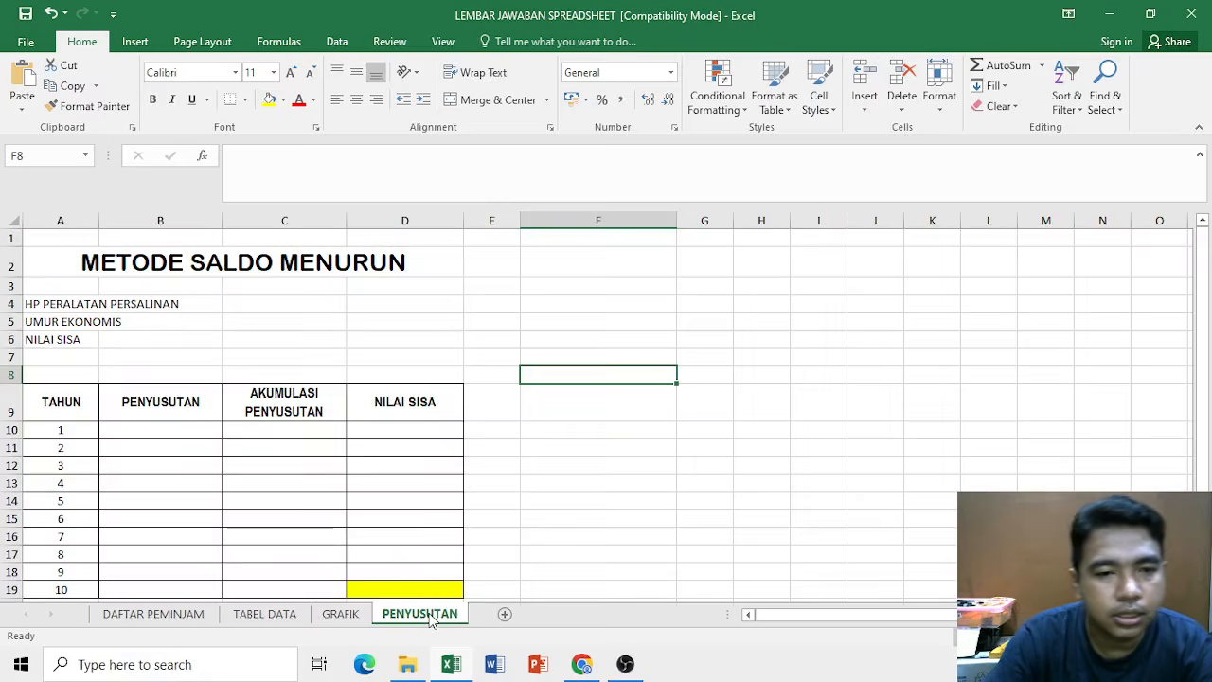
pyautogui.click(581, 664)
pyautogui.scroll(-3, 633, 395)
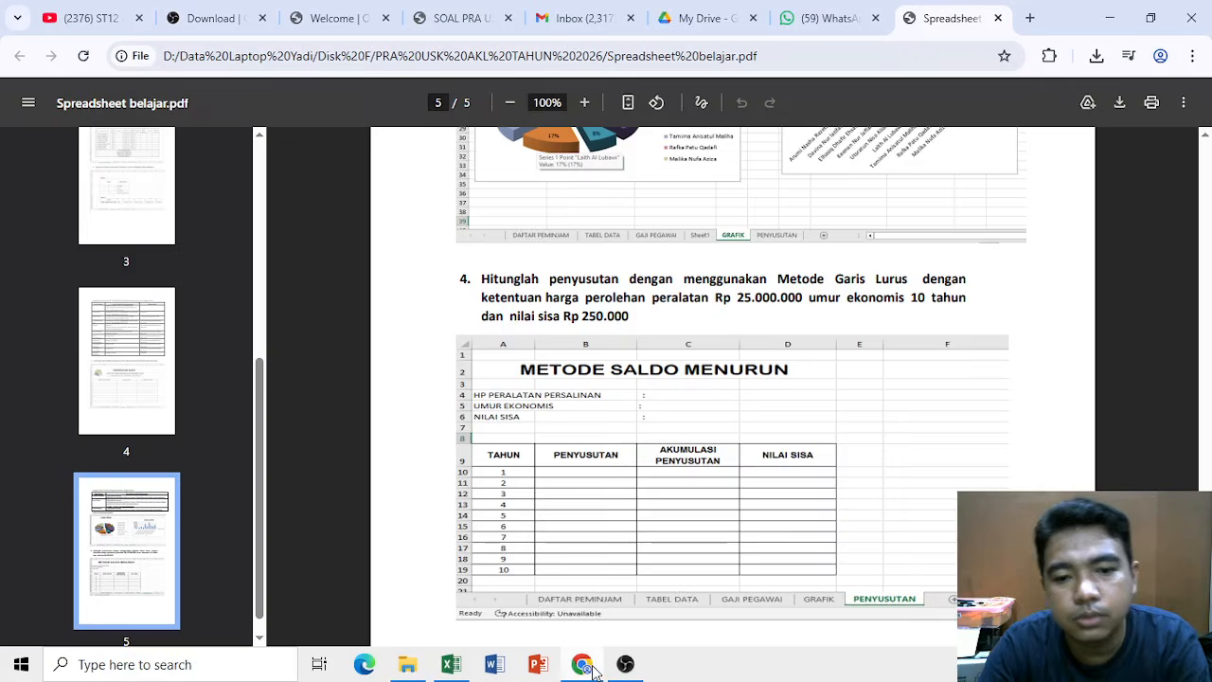
pyautogui.click(451, 666)
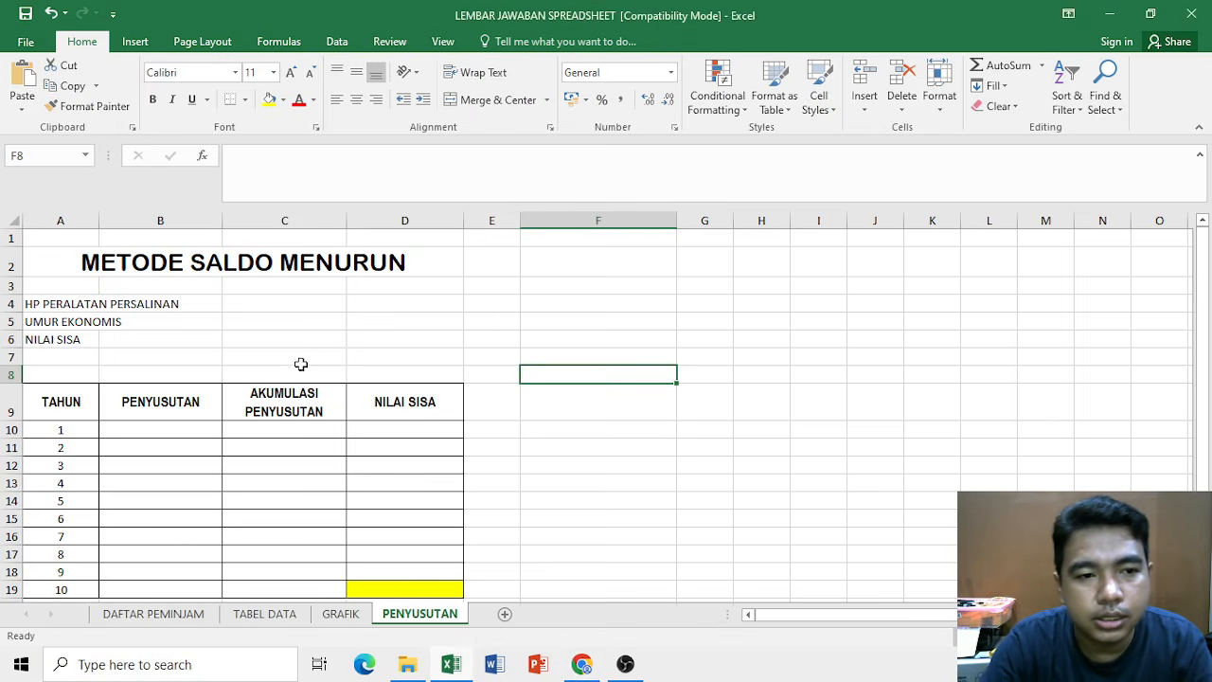
pyautogui.click(262, 266)
pyautogui.moveTo(389, 156); pyautogui.dragTo(286, 159)
pyautogui.write('GA')
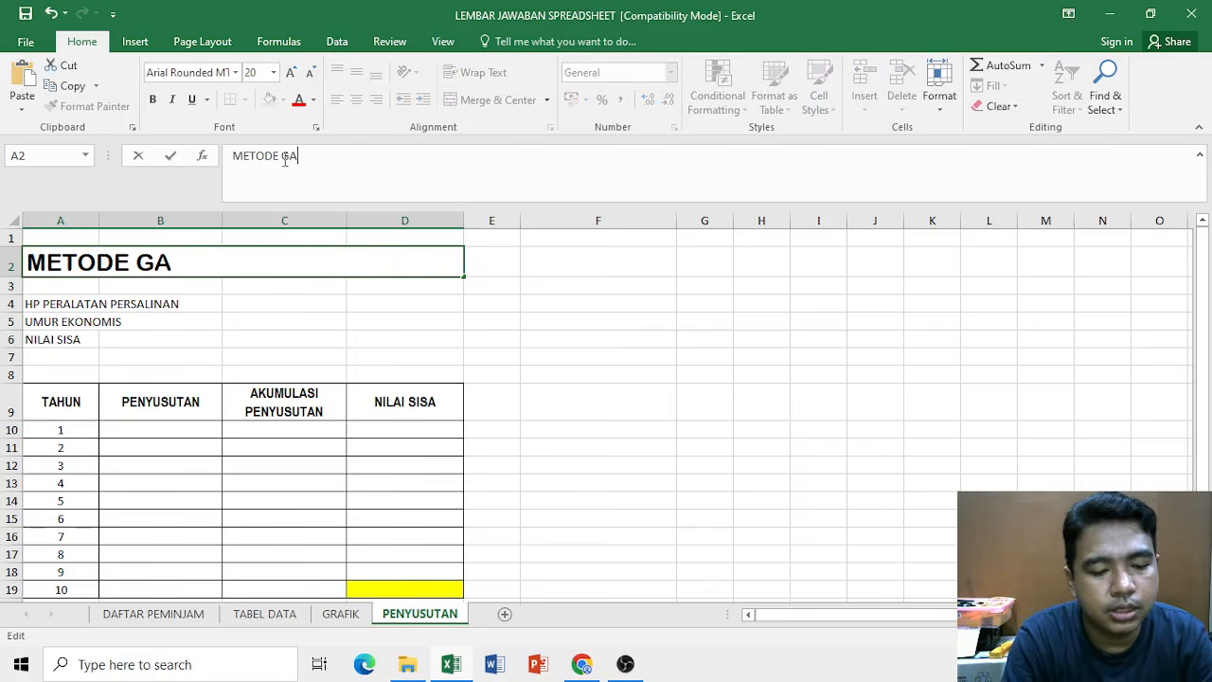
pyautogui.write('RIS LURUS')
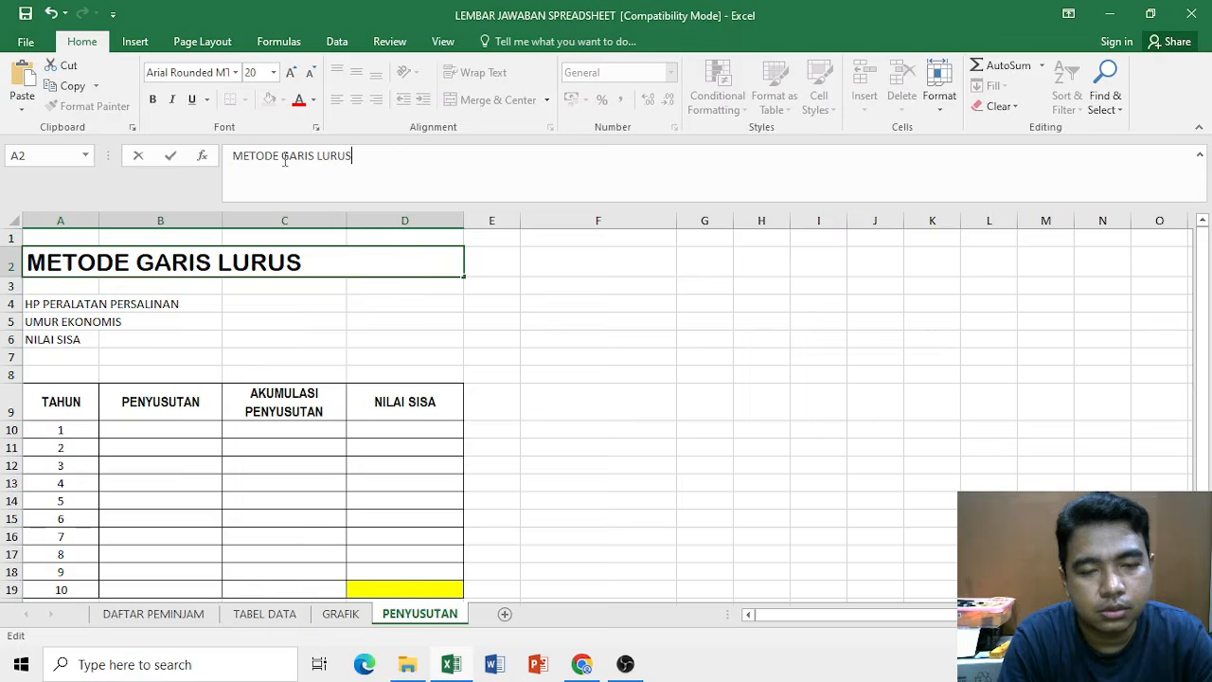
pyautogui.press('Return')
# Enter 25000000 in C4 as the acquisition cost for HP PERALATAN PERSALINAN
pyautogui.click(326, 302)
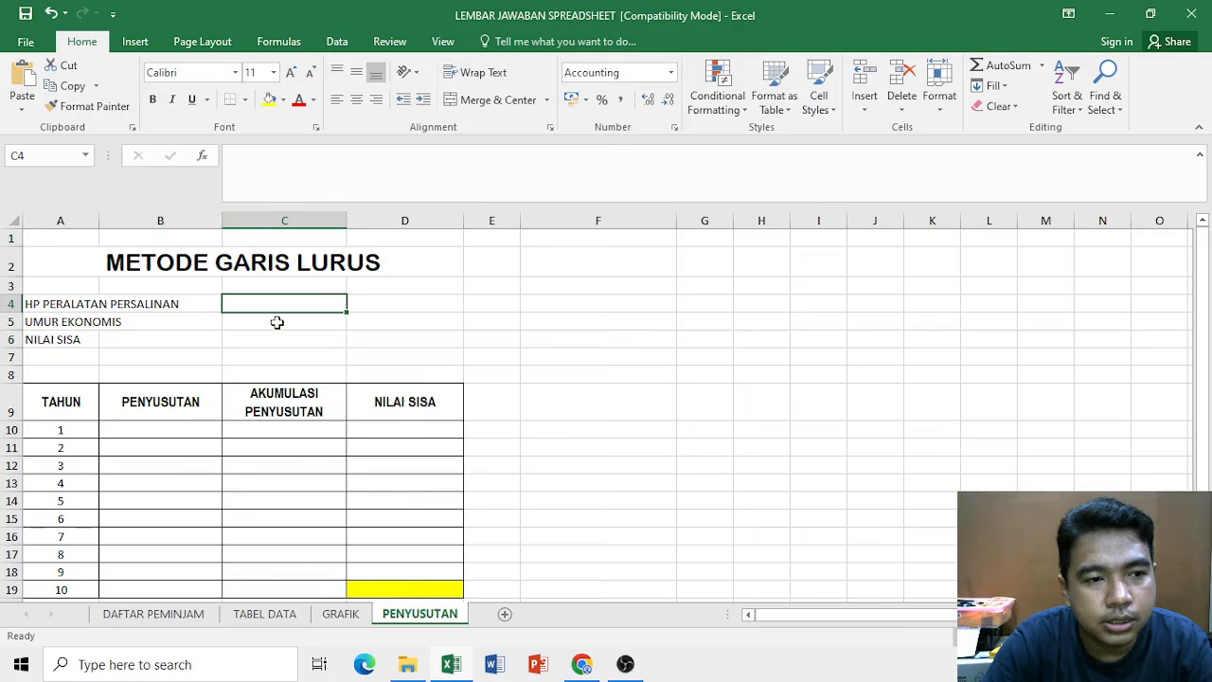
pyautogui.write('25000000')
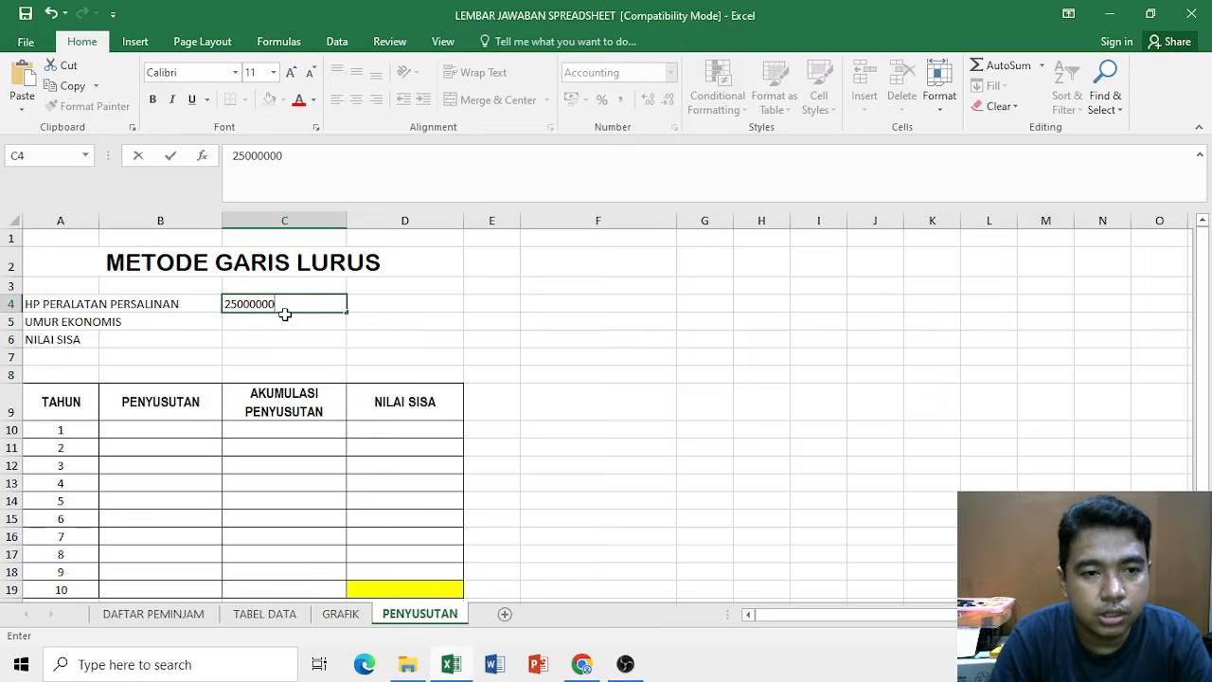
pyautogui.press('Return')
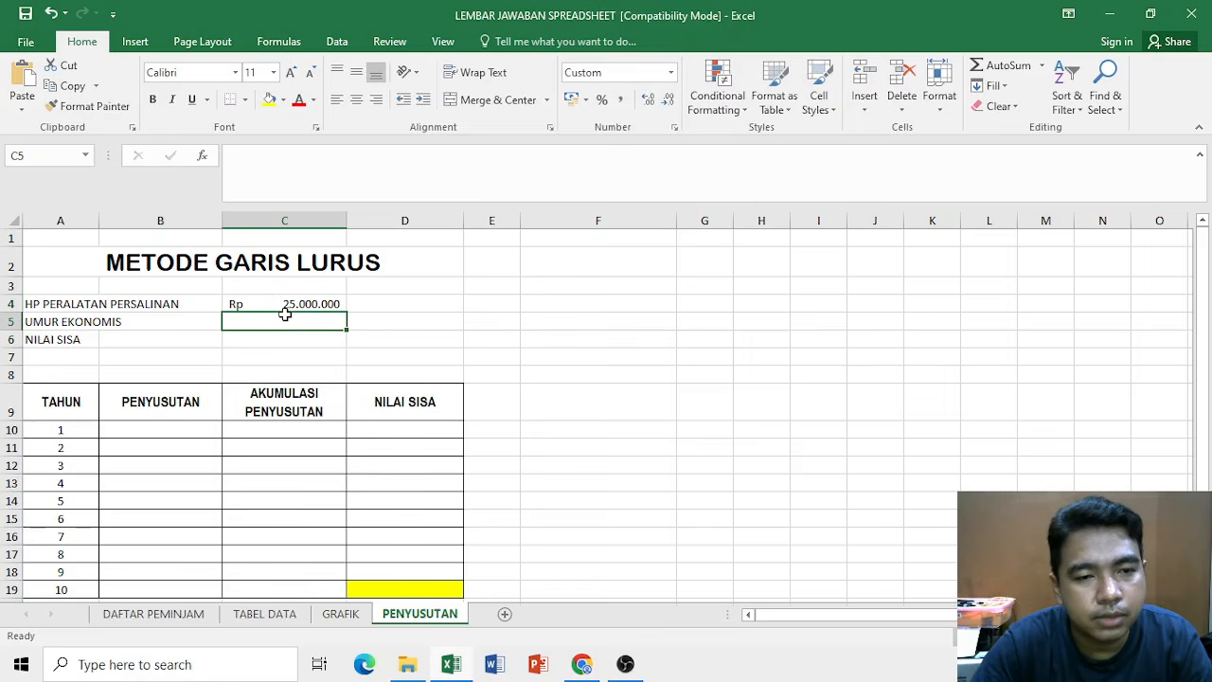
pyautogui.click(295, 304)
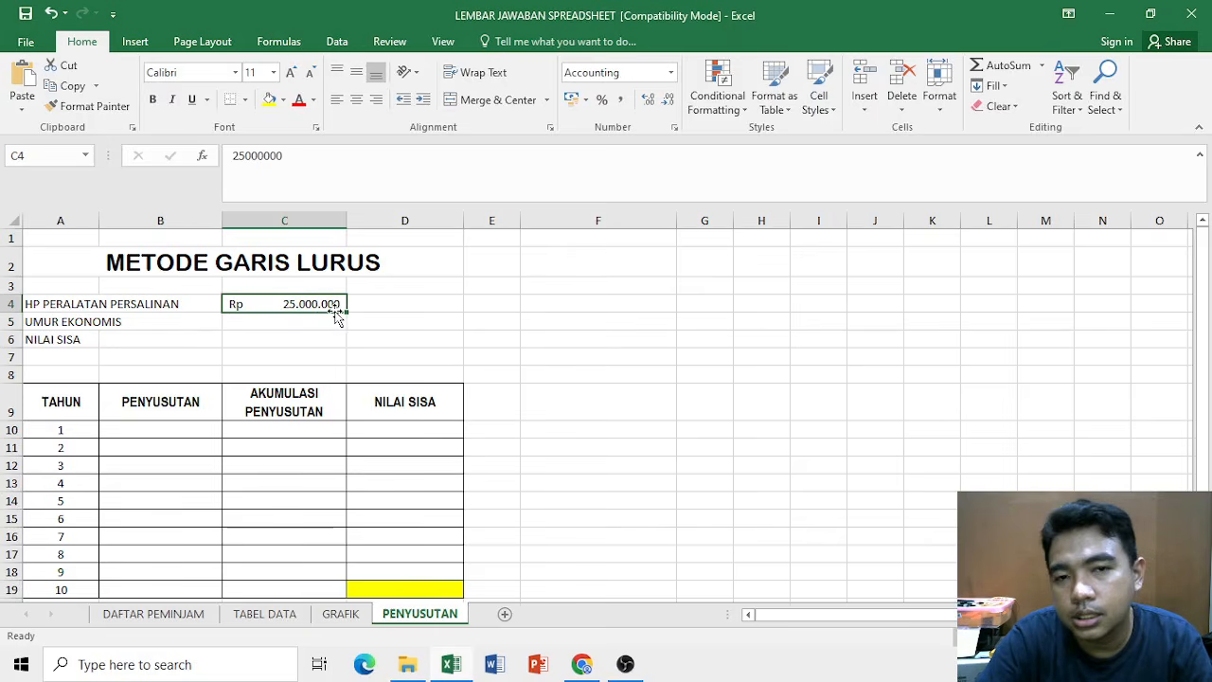
# Apply the Accounting format to C4 and enter 10 in C5 as the UMUR EKONOMIS
pyautogui.click(670, 73)
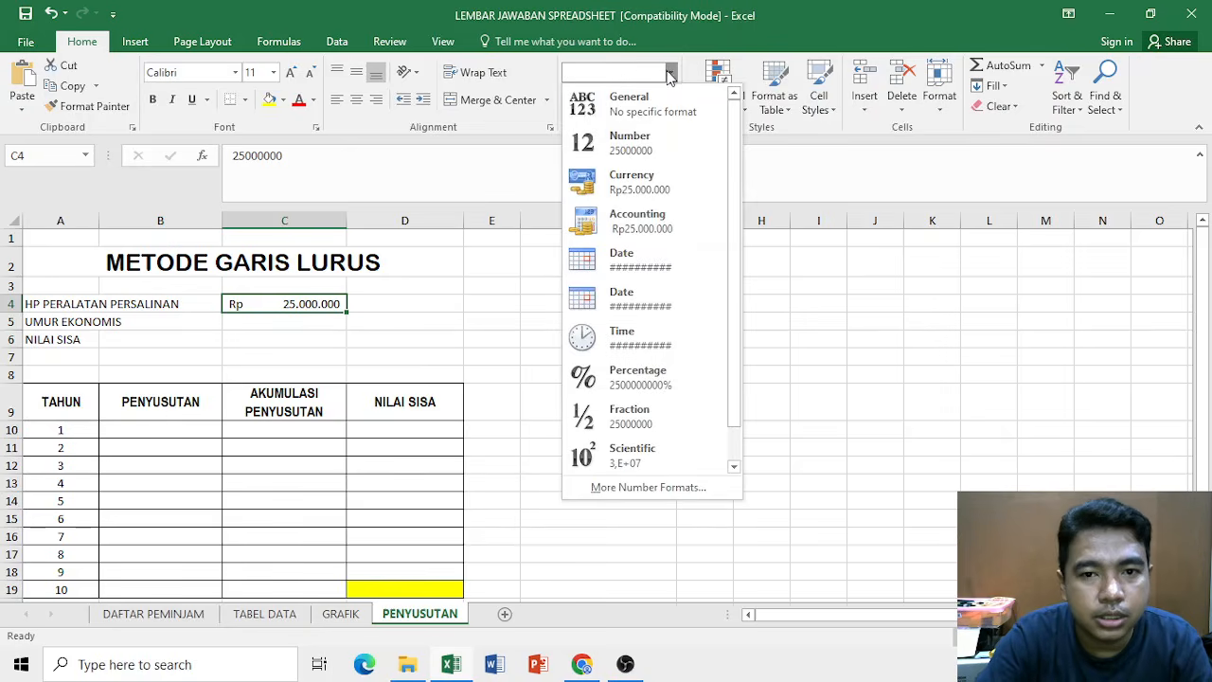
pyautogui.click(664, 223)
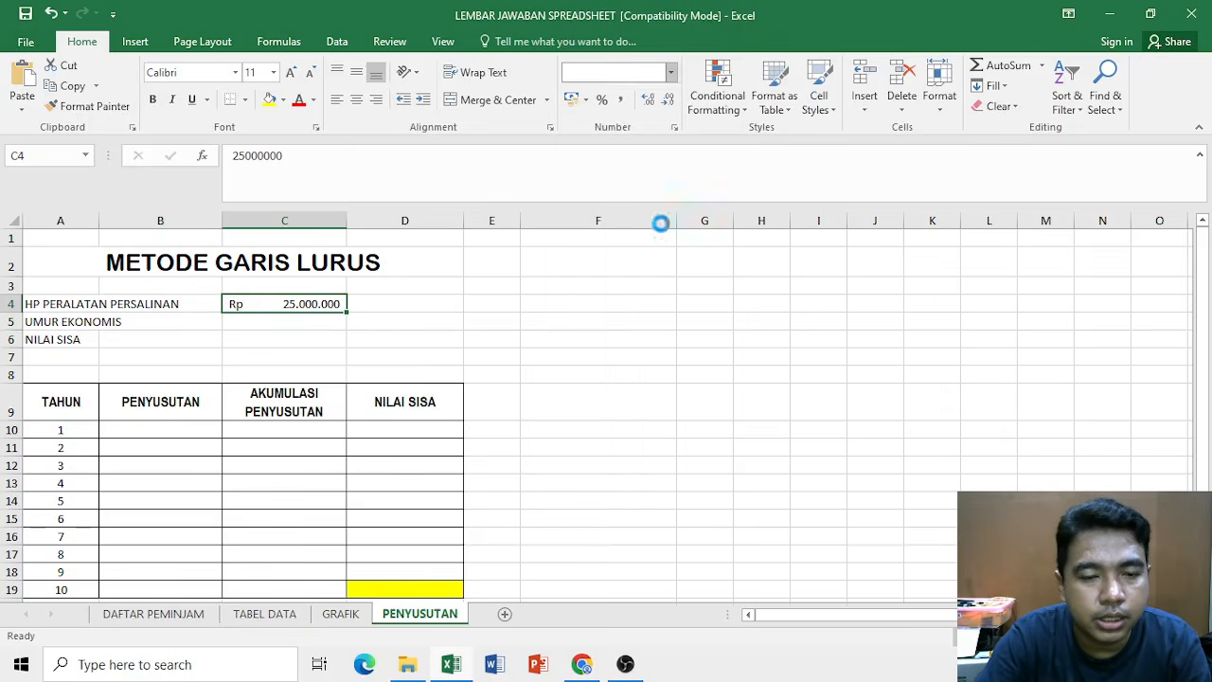
pyautogui.click(305, 328)
pyautogui.write('10')
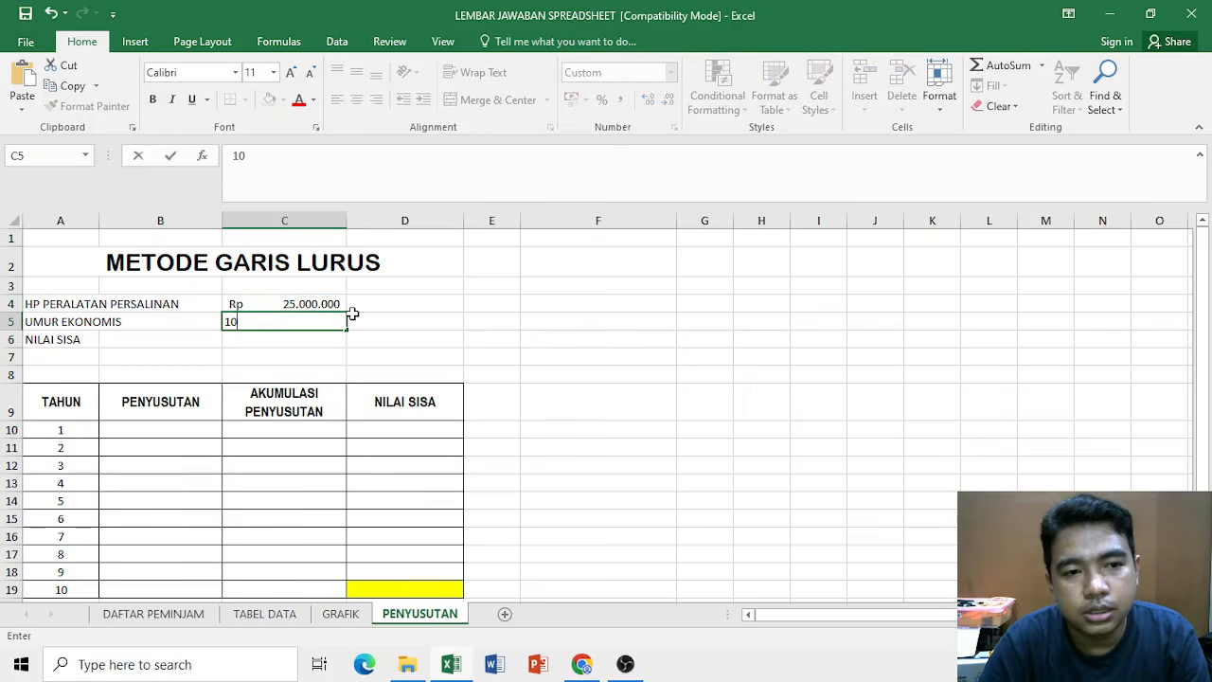
pyautogui.press('Return')
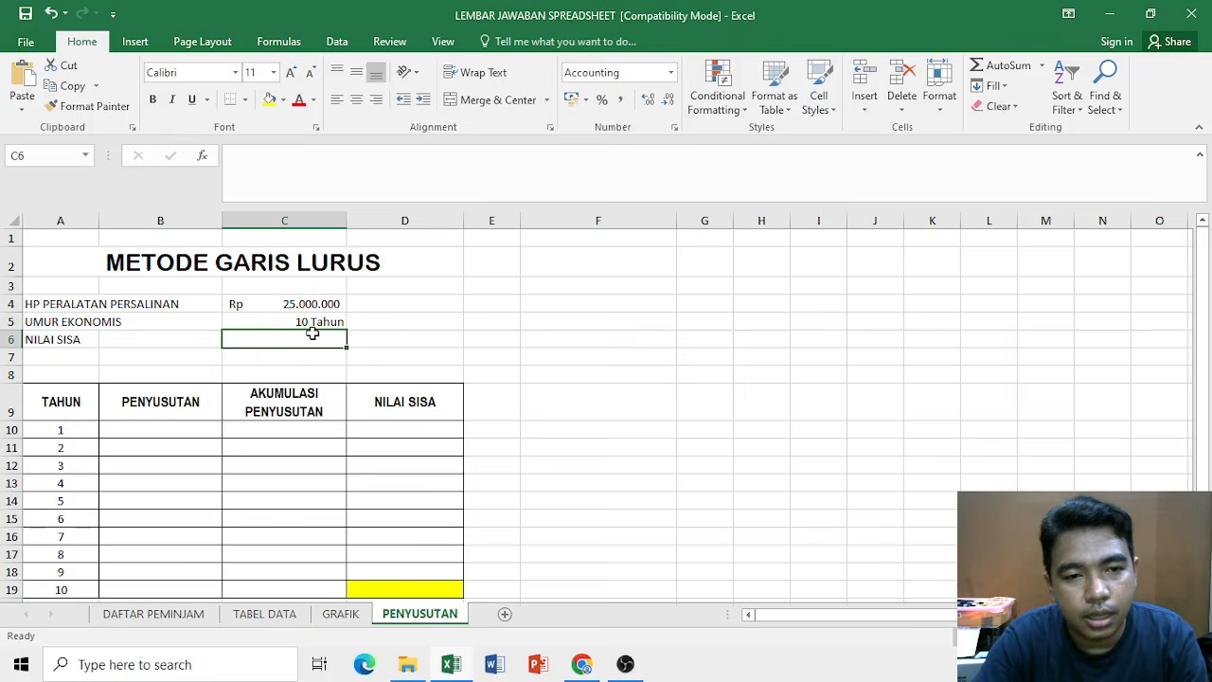
# Apply the custom number format 0 "Tahun" to the UMUR EKONOMIS value in C5
pyautogui.click(314, 326)
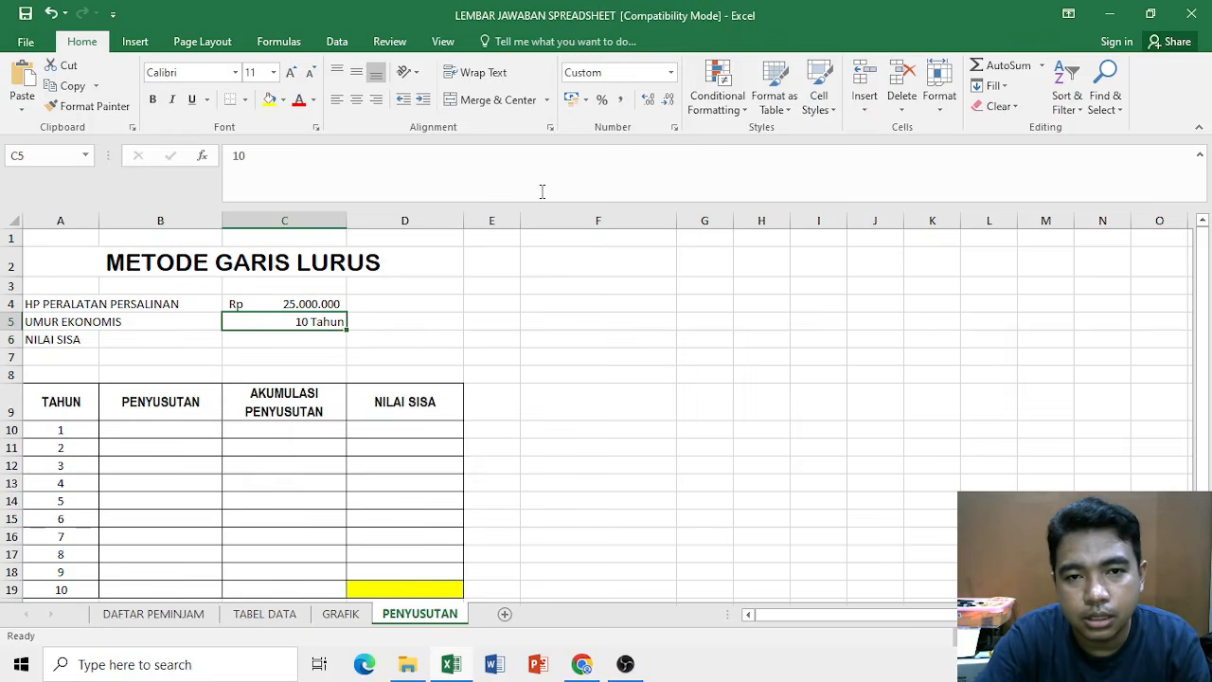
pyautogui.click(670, 73)
pyautogui.click(641, 487)
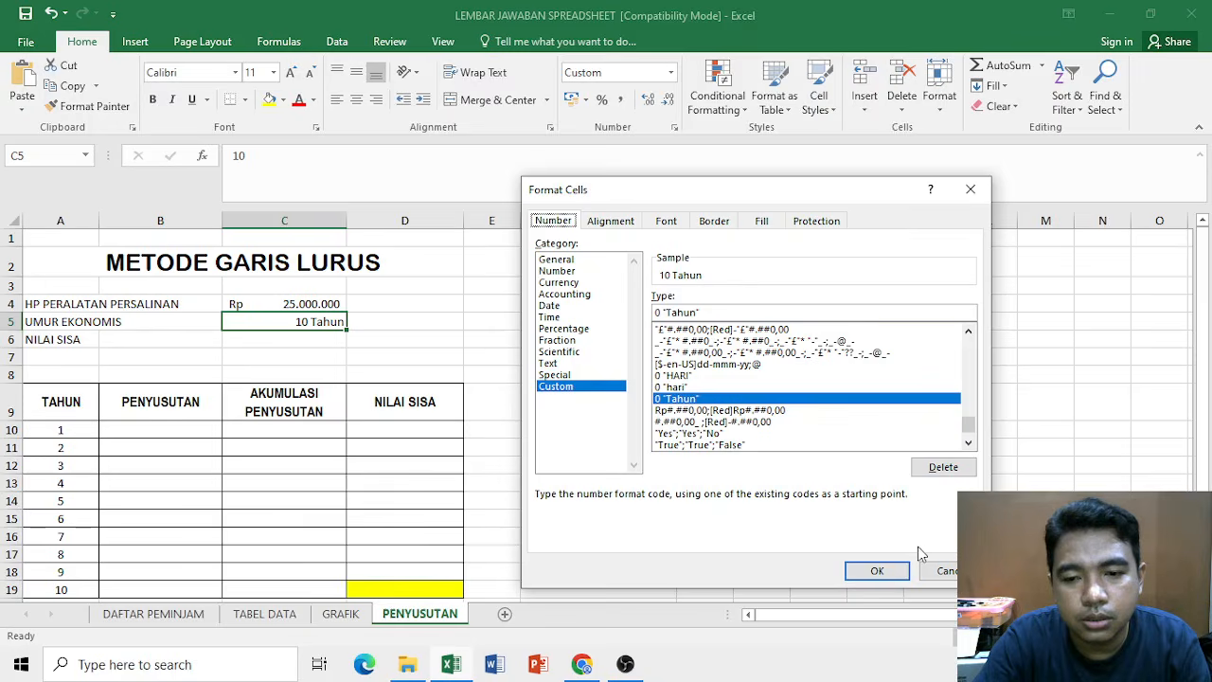
pyautogui.click(886, 571)
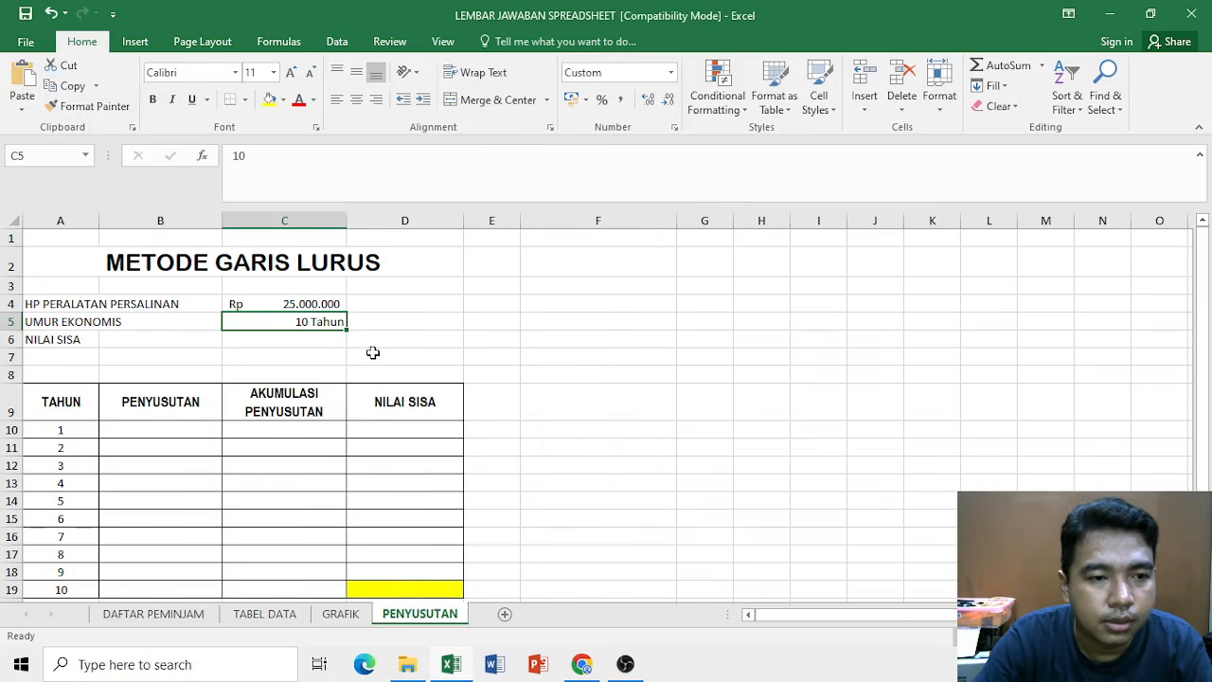
# Enter 250.000 in C6 as the NILAI SISA
pyautogui.click(322, 344)
pyautogui.write('25')
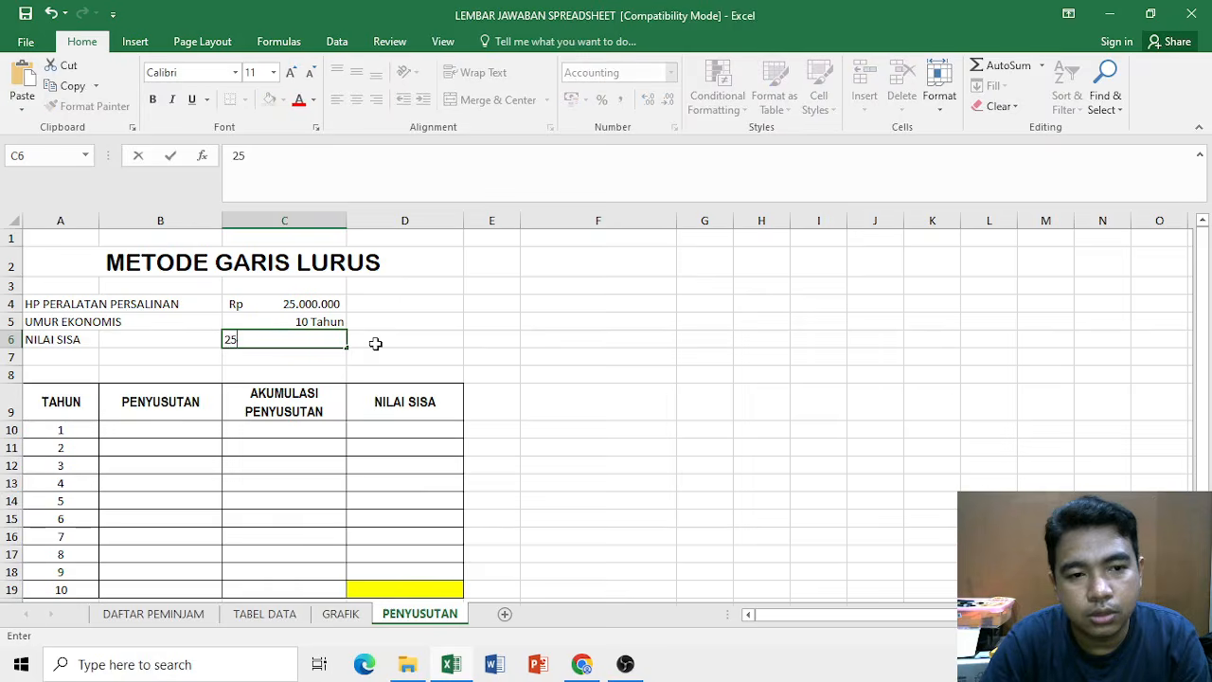
pyautogui.write('0.000')
pyautogui.press('Return')
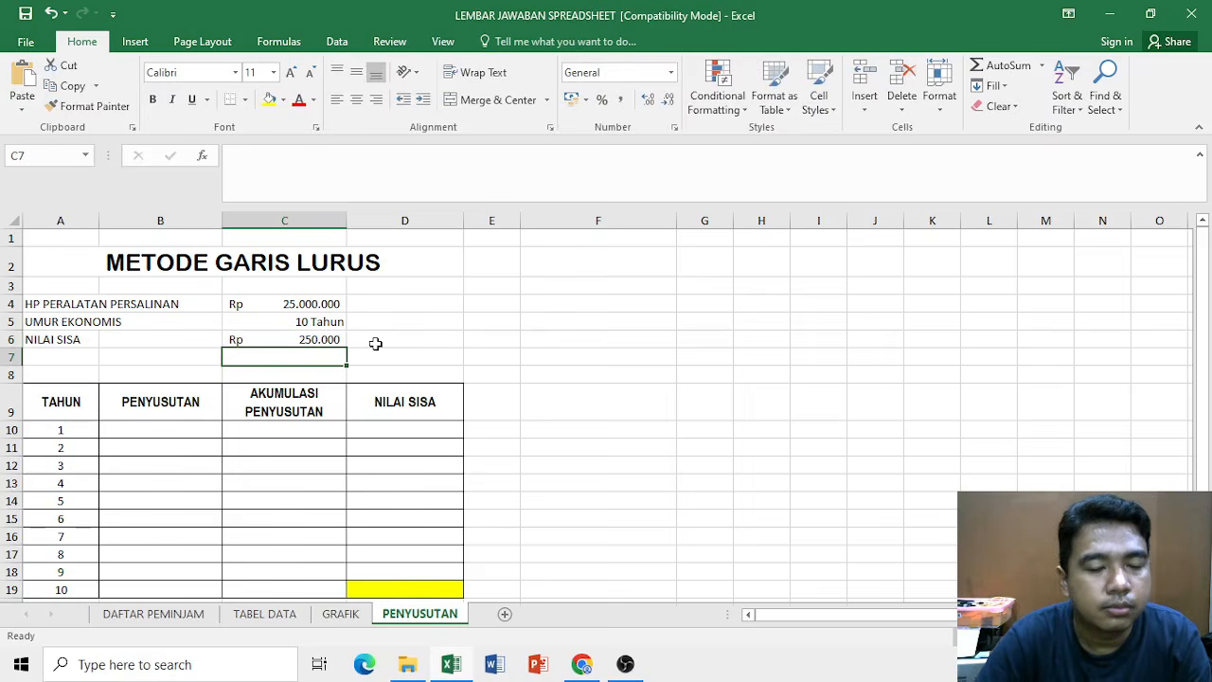
# Build an SLN formula in B10 for year 1 using C4 as cost, C6 as salvage and C5 as life
pyautogui.scroll(-1, 138, 370)
pyautogui.click(155, 366)
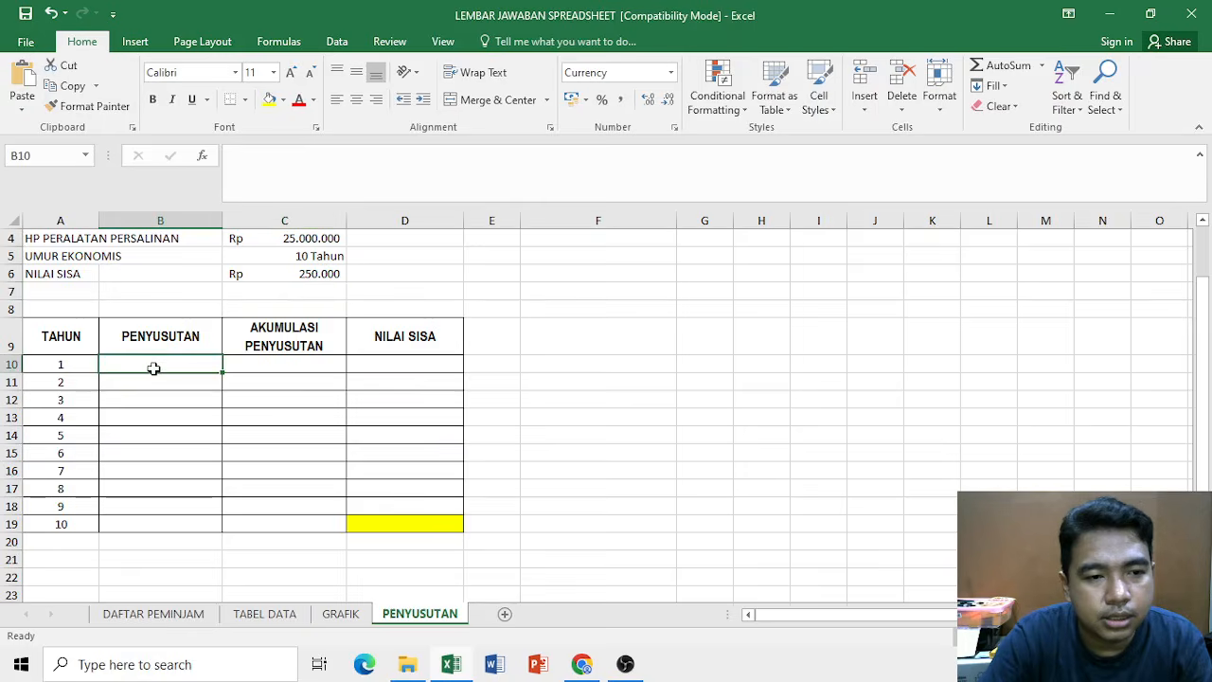
pyautogui.scroll(1, 237, 411)
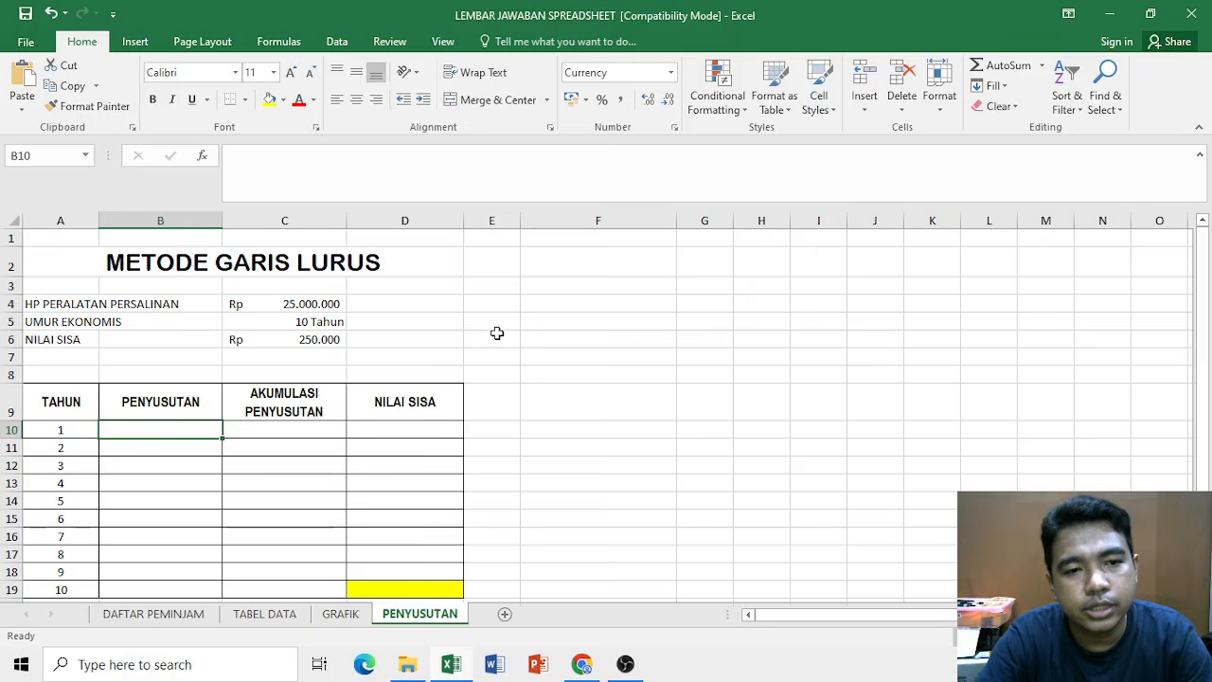
pyautogui.write('=')
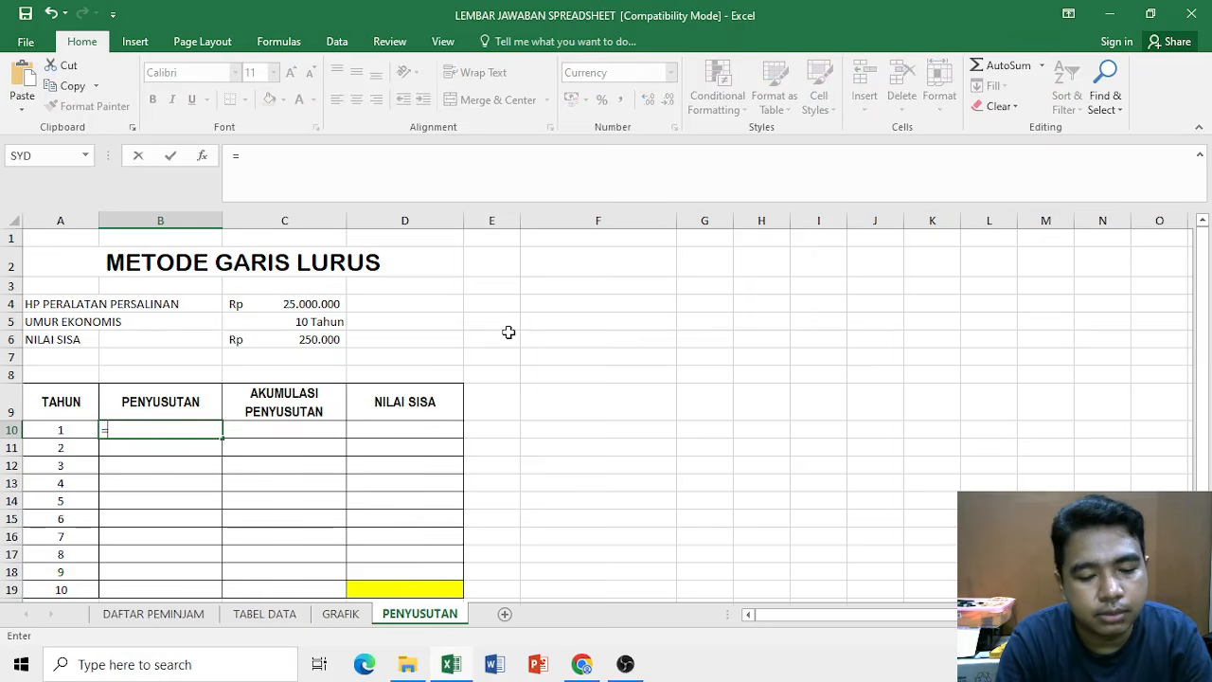
pyautogui.write('sln(')
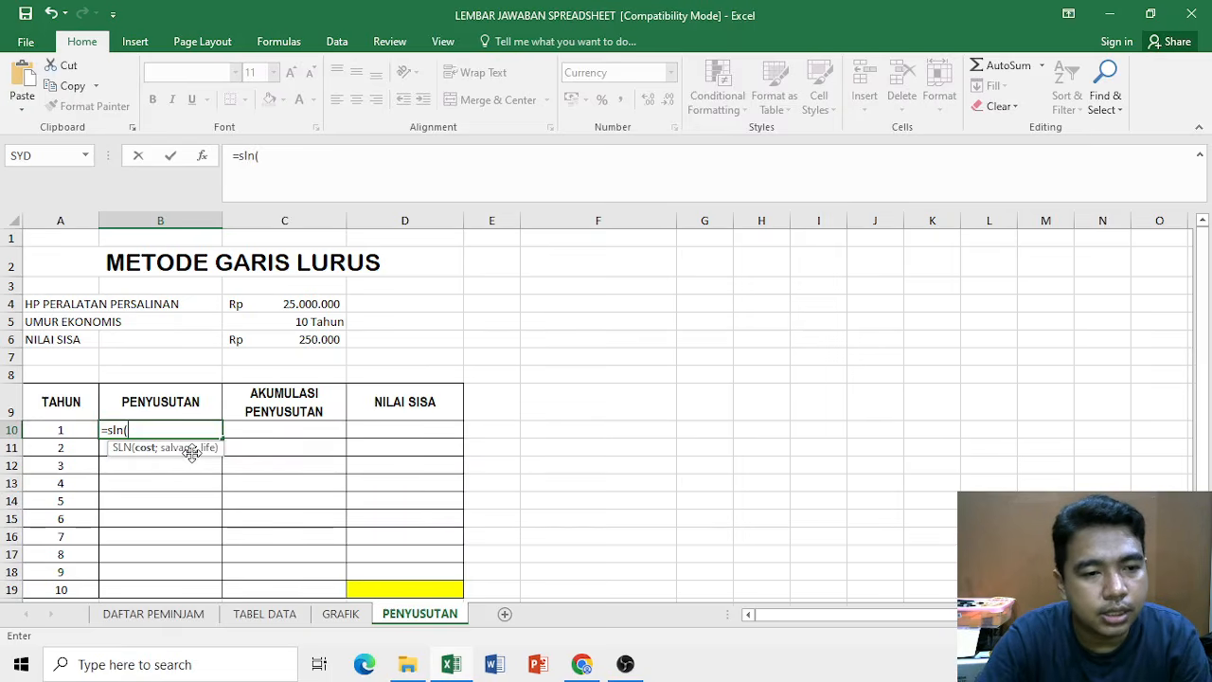
pyautogui.click(287, 303)
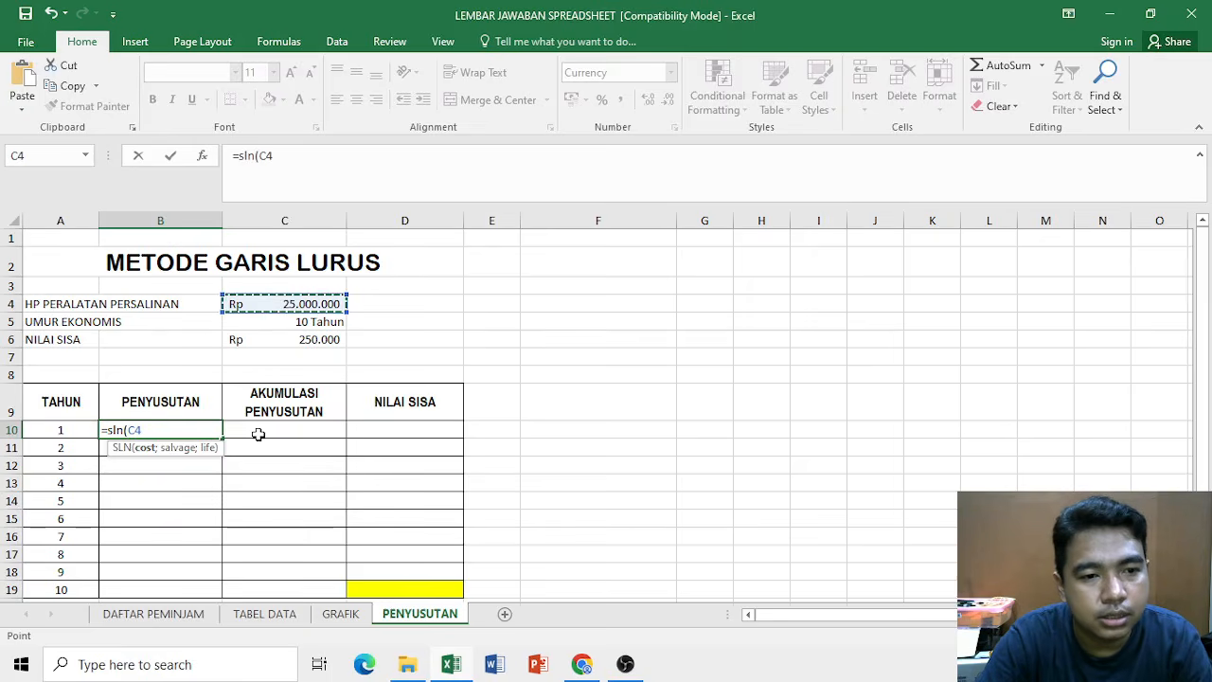
pyautogui.write(';')
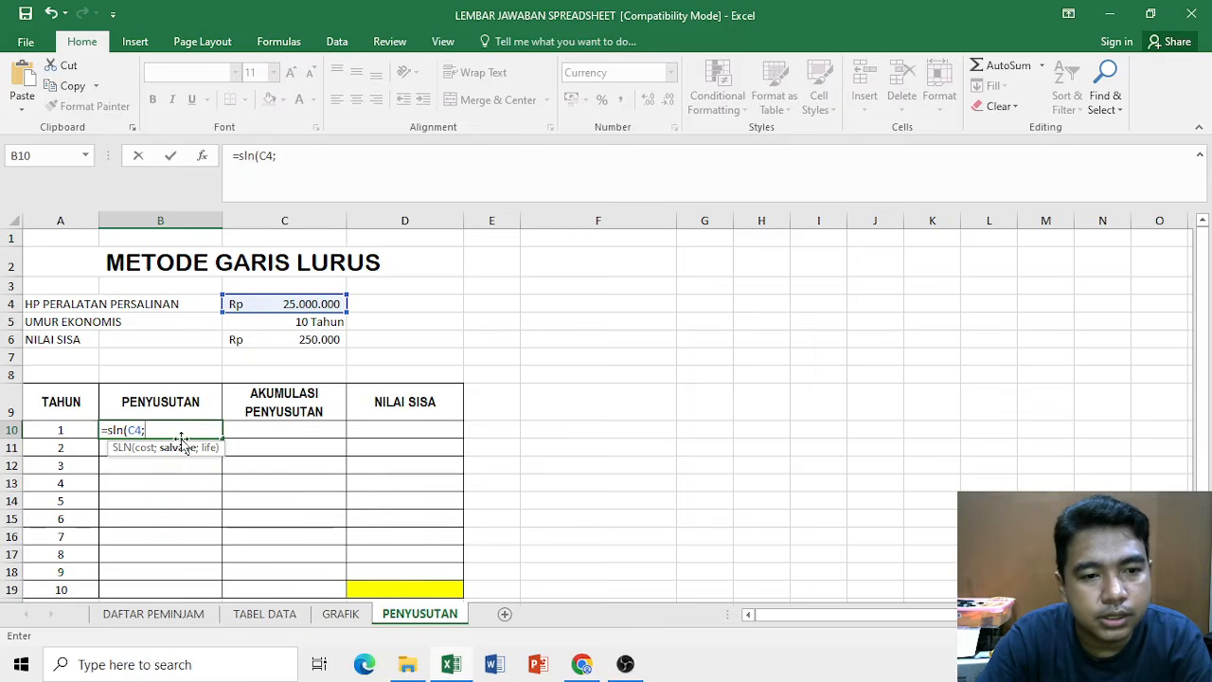
pyautogui.click(264, 338)
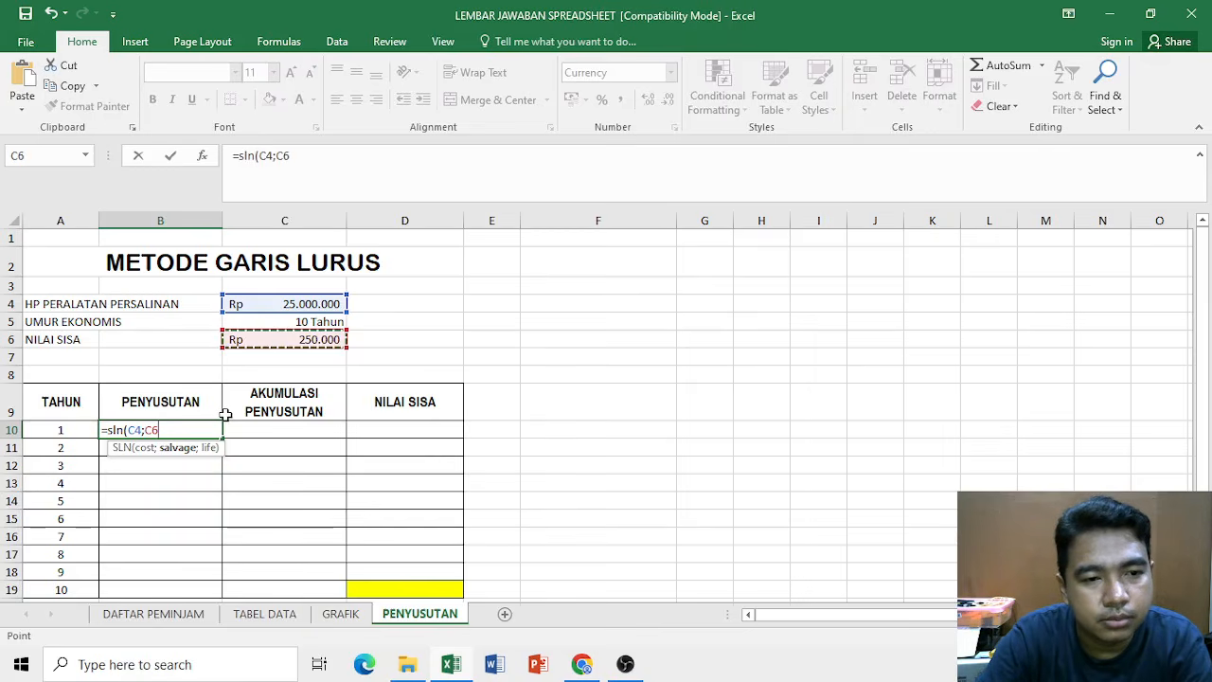
pyautogui.write(';')
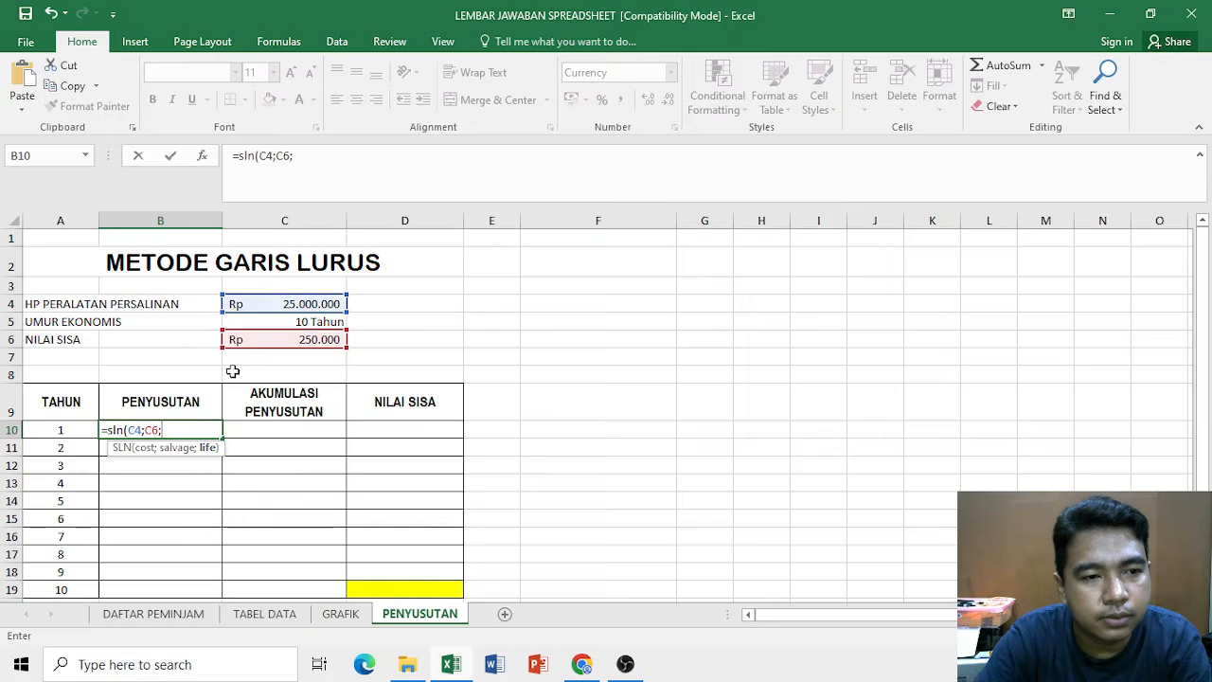
pyautogui.click(296, 323)
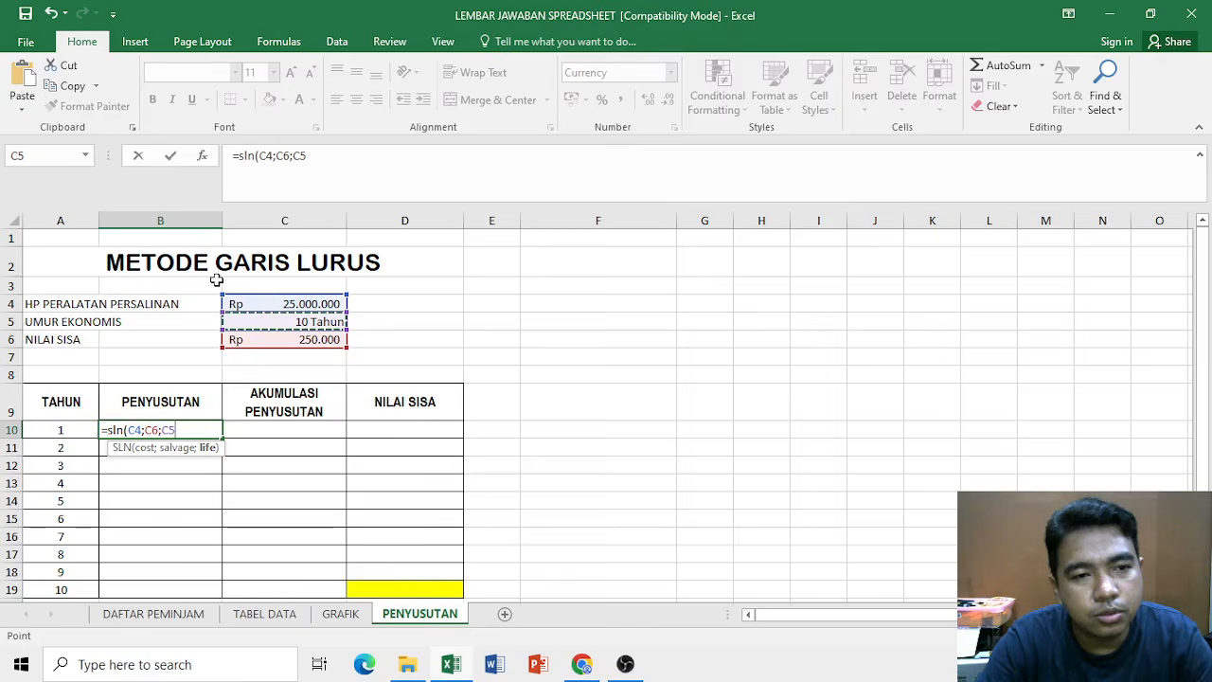
# Make all three references in the B10 formula absolute and complete it as =SLN($C$4;$C$6;$C$5)
pyautogui.moveTo(307, 158); pyautogui.dragTo(259, 156)
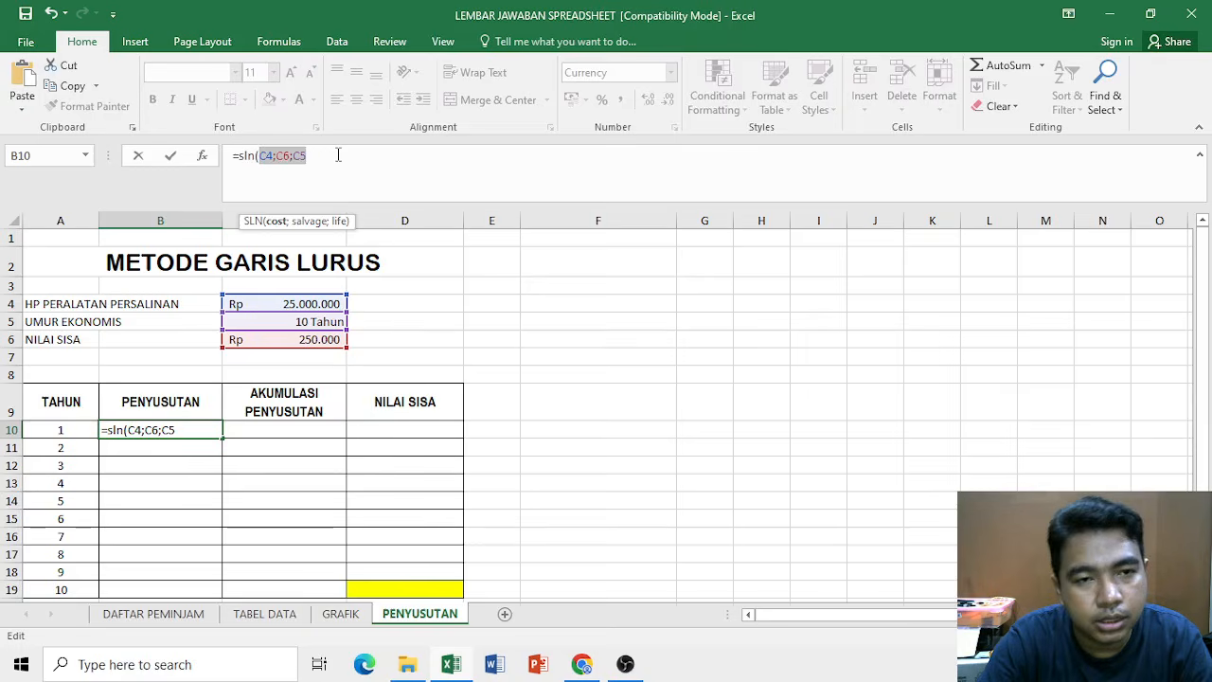
pyautogui.press('F4')
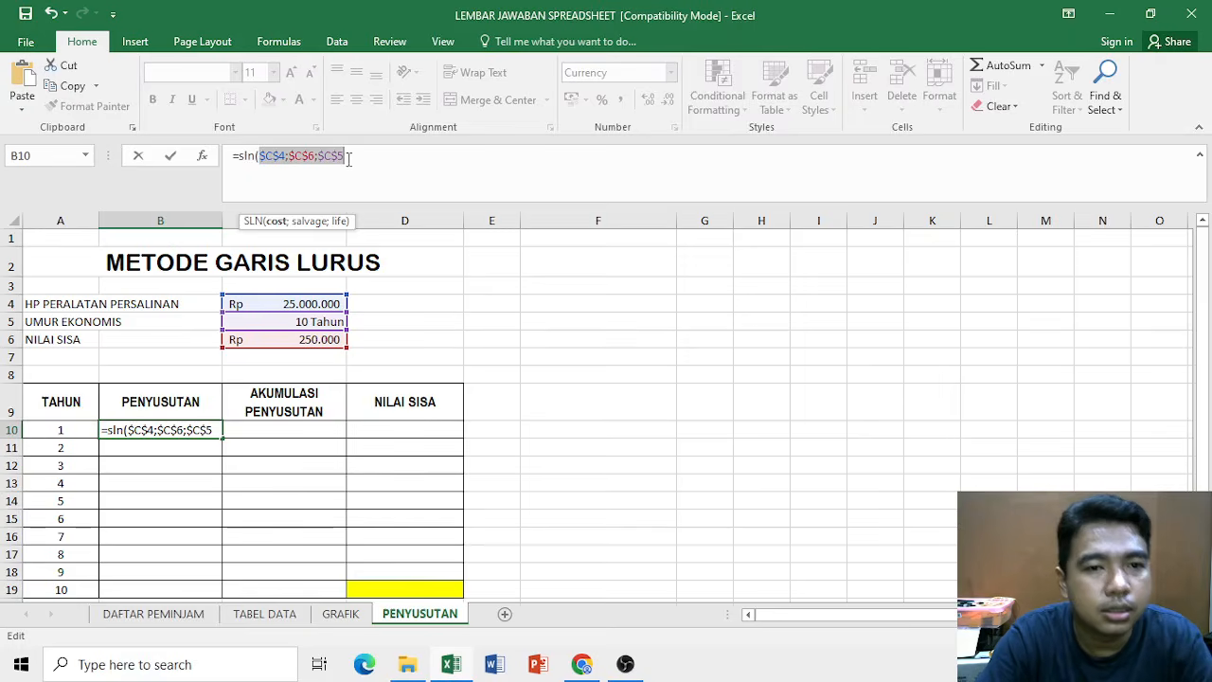
pyautogui.click(349, 158)
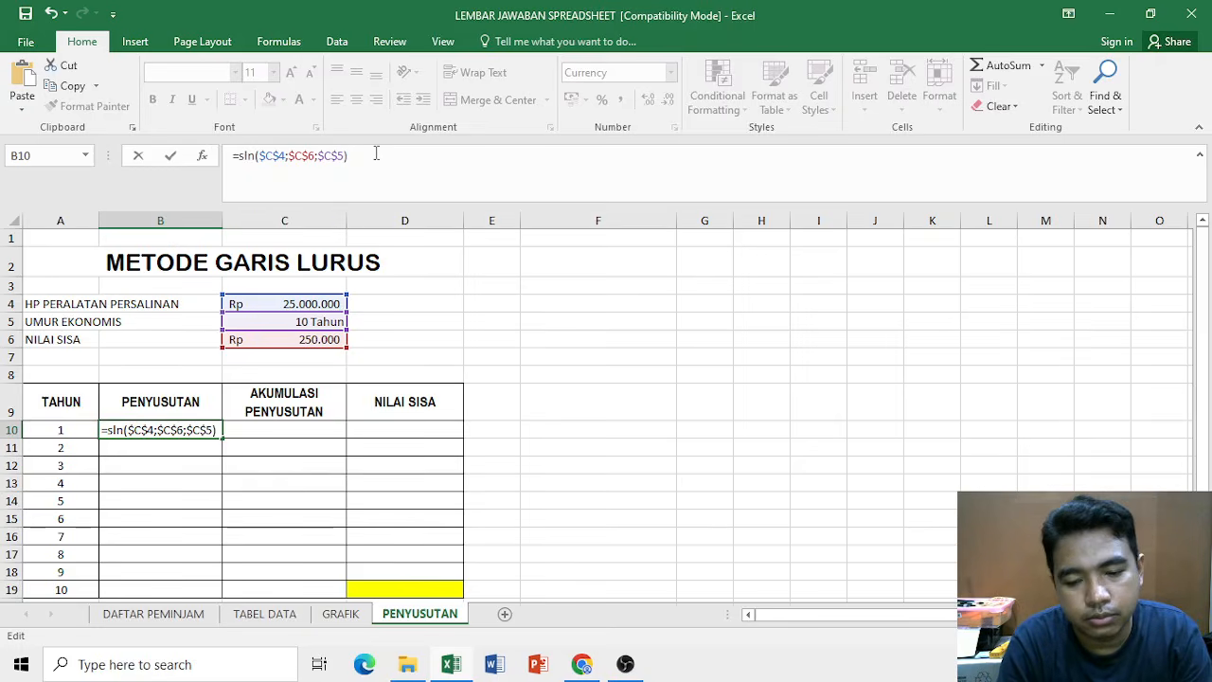
pyautogui.press('Return')
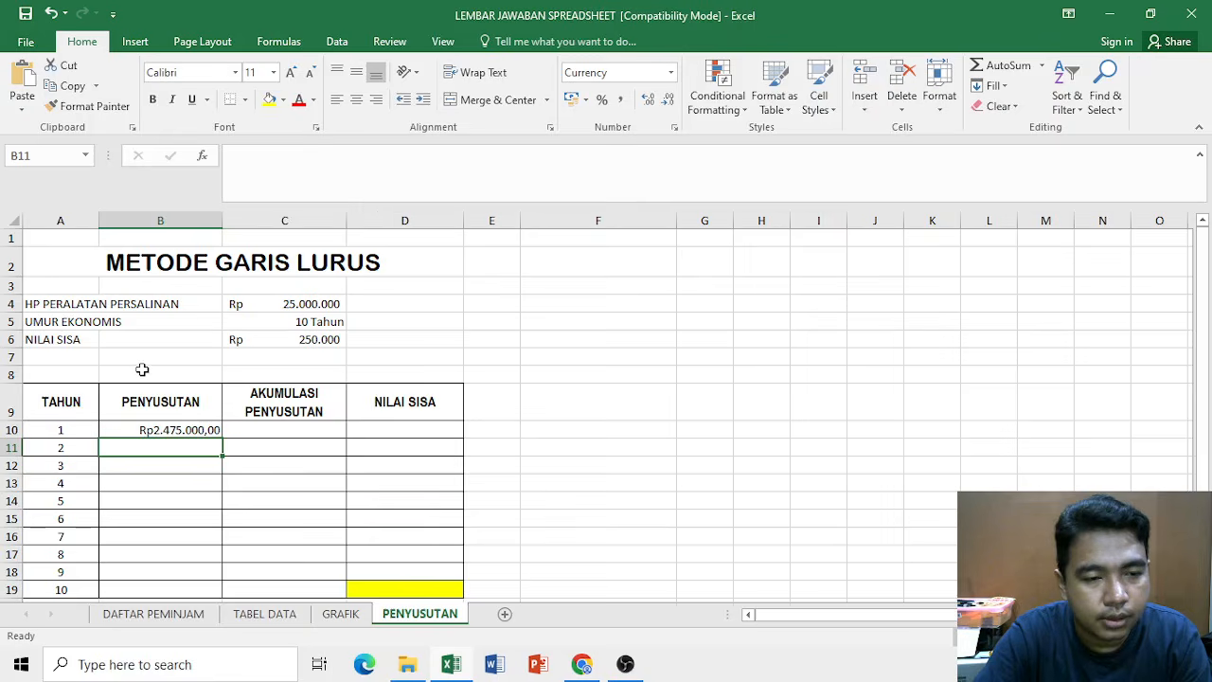
# Fill the PENYUSUTAN formula from B10 down to B19 and apply the Accounting format to the range
pyautogui.click(161, 428)
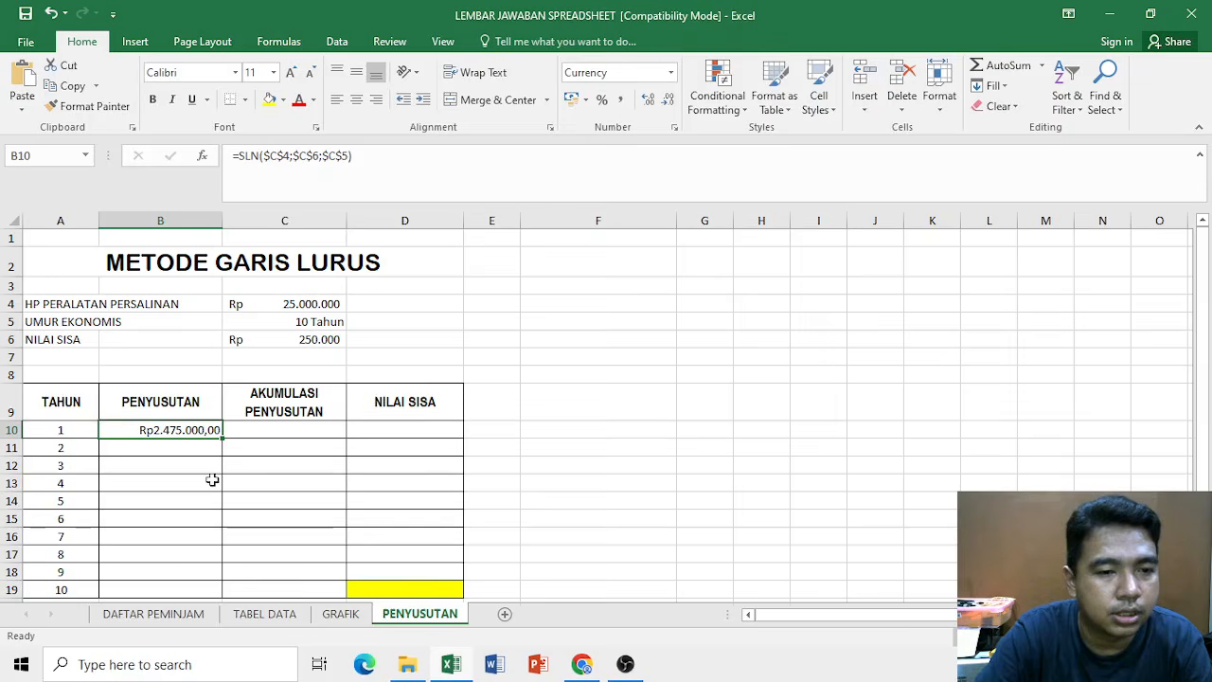
pyautogui.scroll(-1, 201, 486)
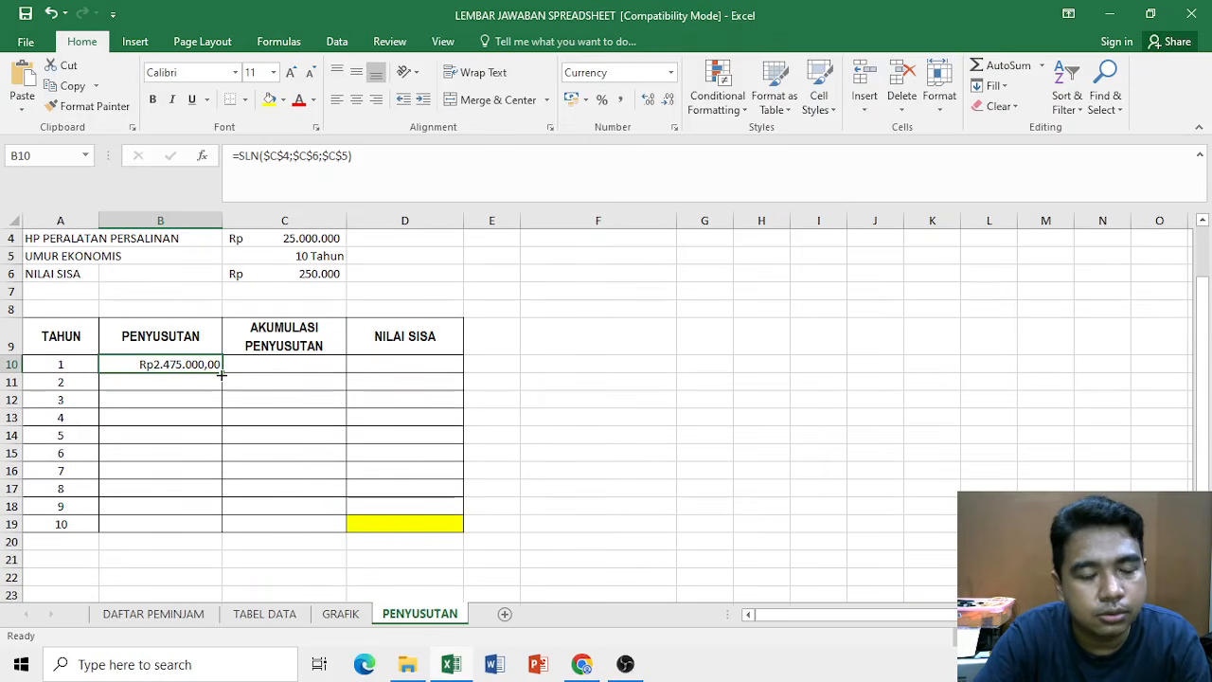
pyautogui.moveTo(220, 373); pyautogui.dragTo(221, 523)
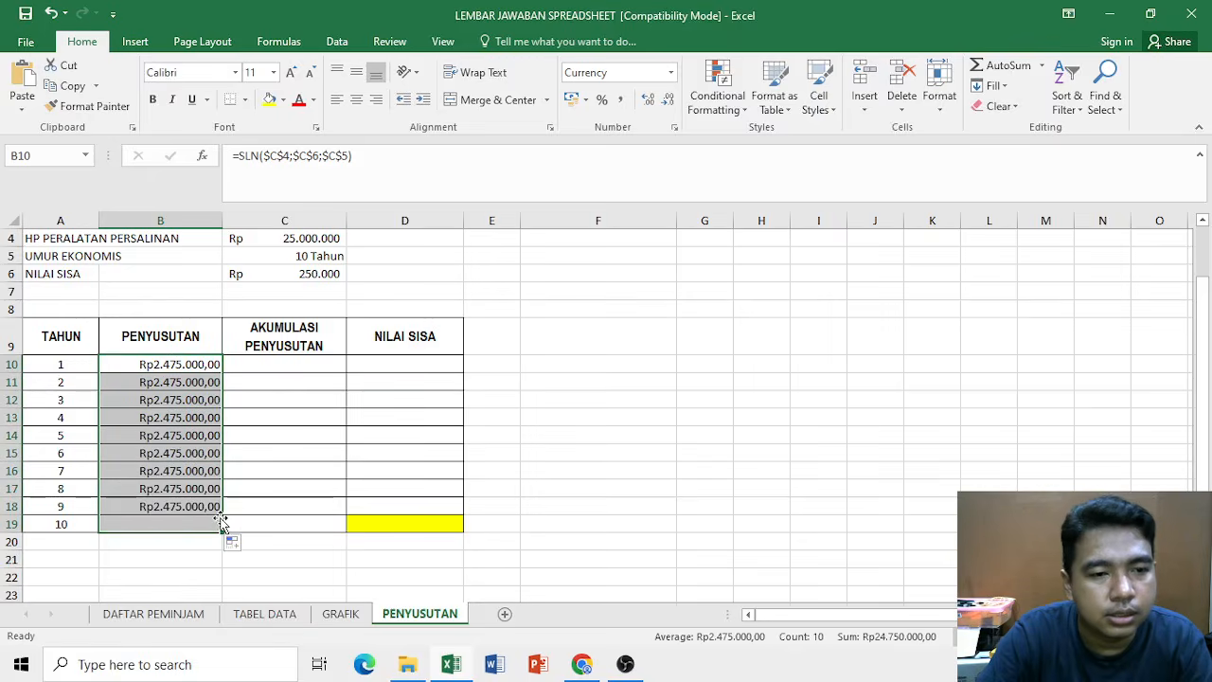
pyautogui.click(669, 72)
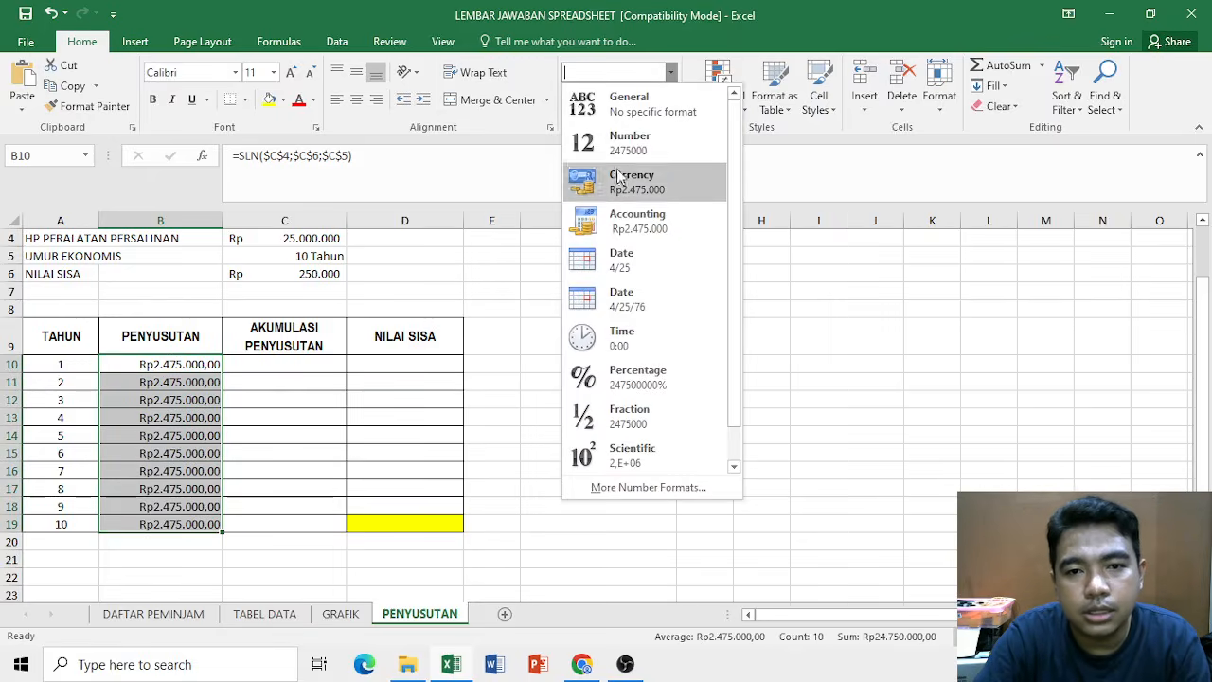
pyautogui.click(632, 218)
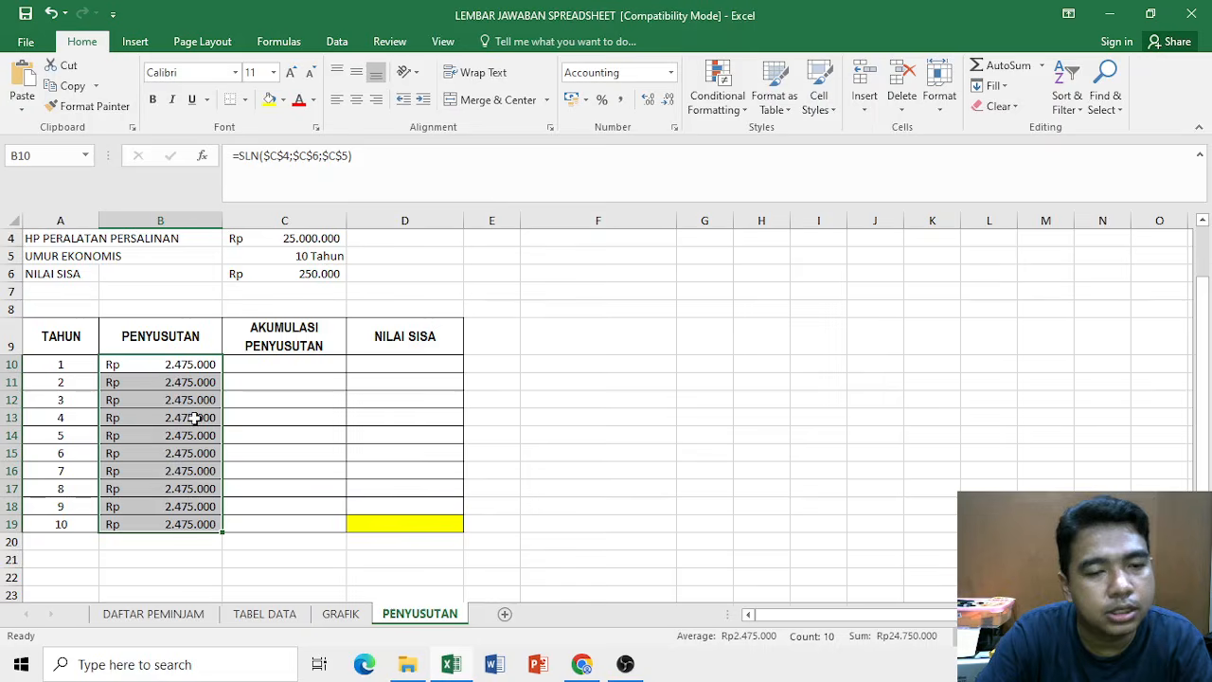
# Enter the formula =B10 in C10 as the AKUMULASI PENYUSUTAN for year 1
pyautogui.scroll(1, 298, 387)
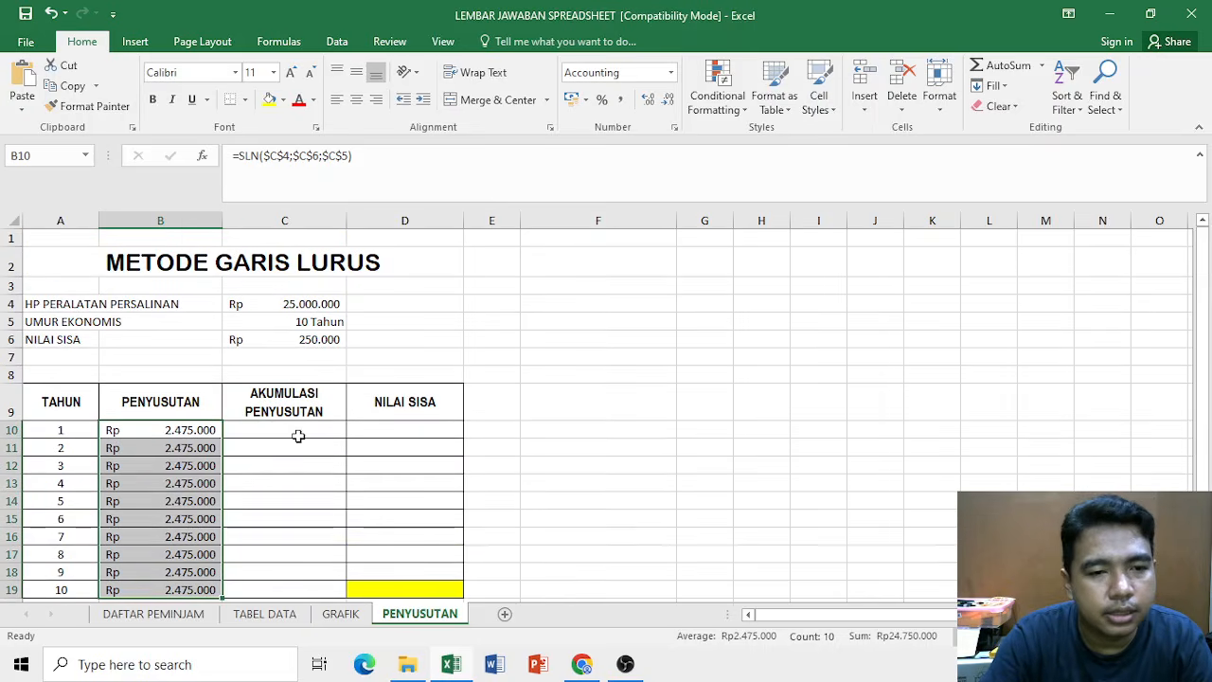
pyautogui.click(305, 421)
pyautogui.scroll(-1, 305, 421)
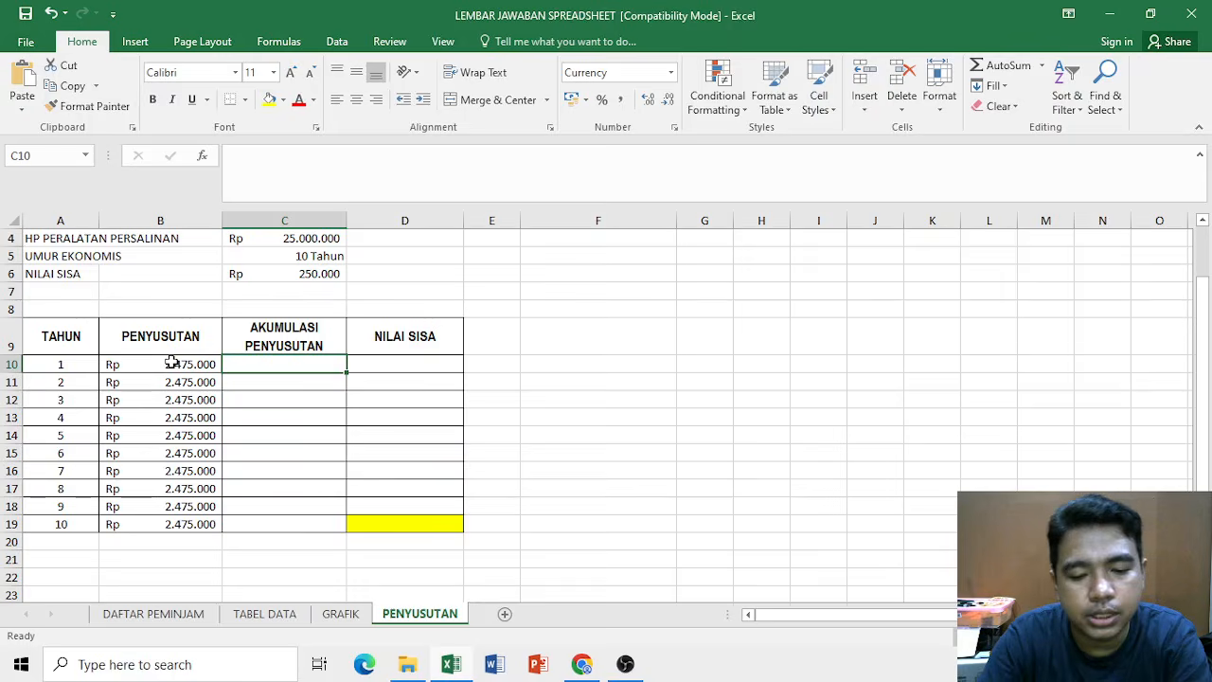
pyautogui.write('=')
pyautogui.click(201, 365)
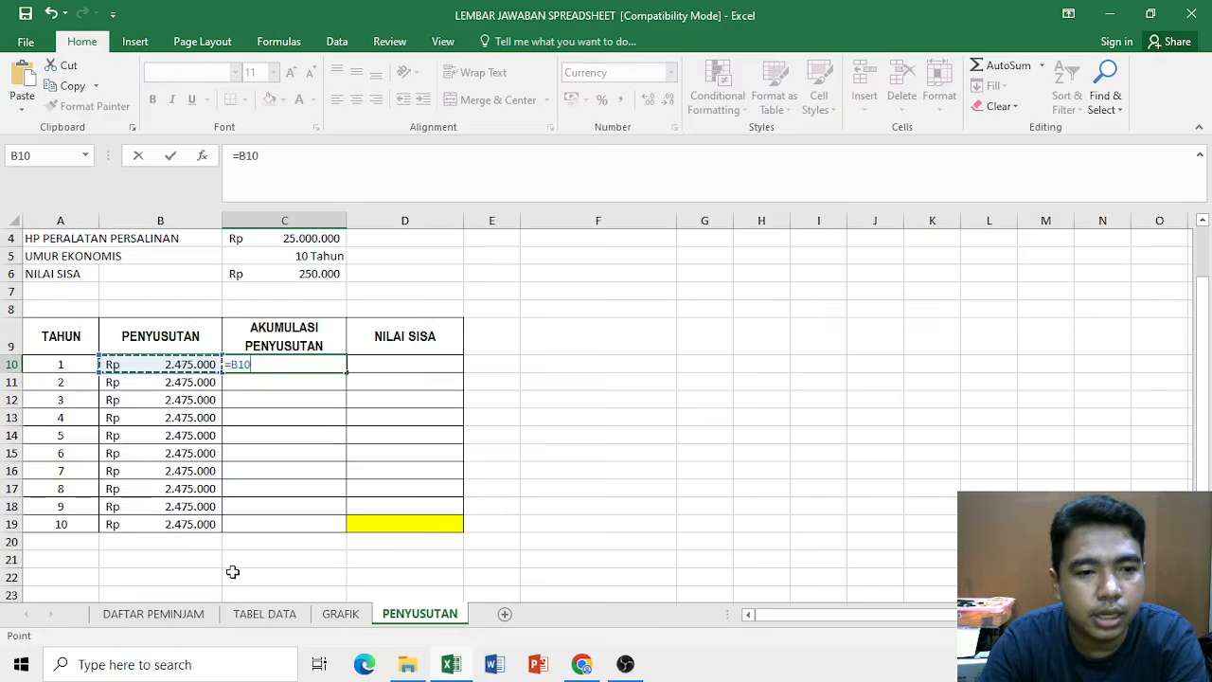
pyautogui.press('Return')
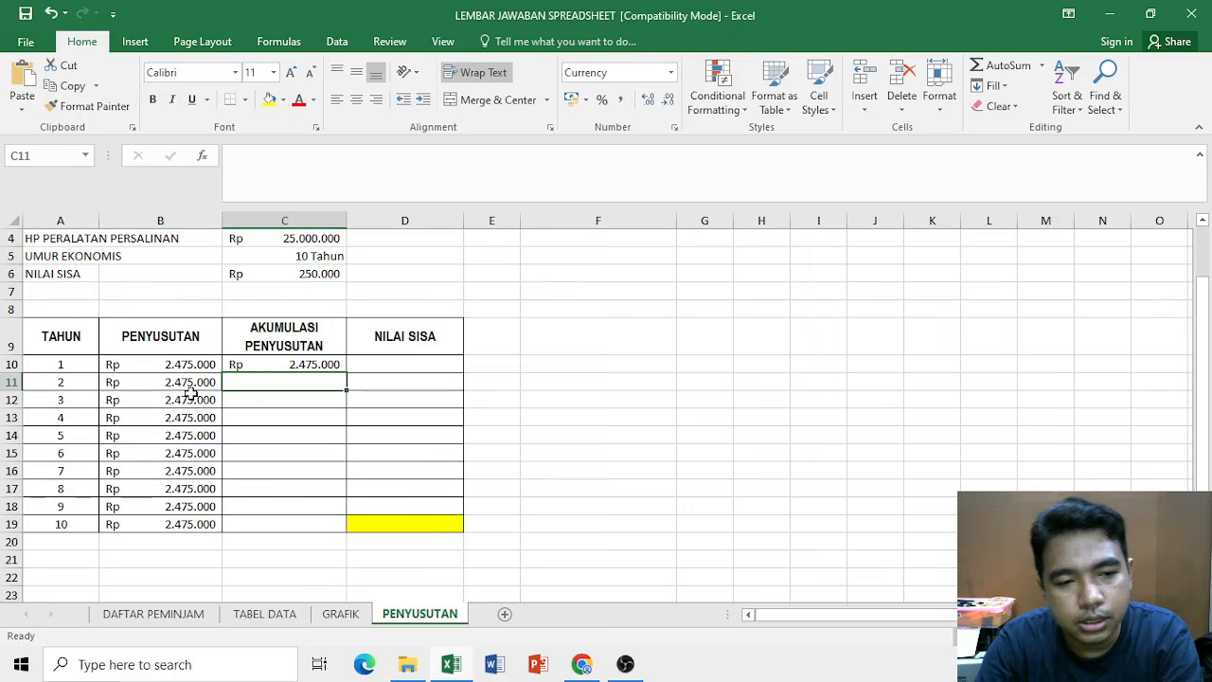
# Enter =C10+B11 in C11 as the year 2 AKUMULASI PENYUSUTAN and fill the formula down to C19
pyautogui.write('=')
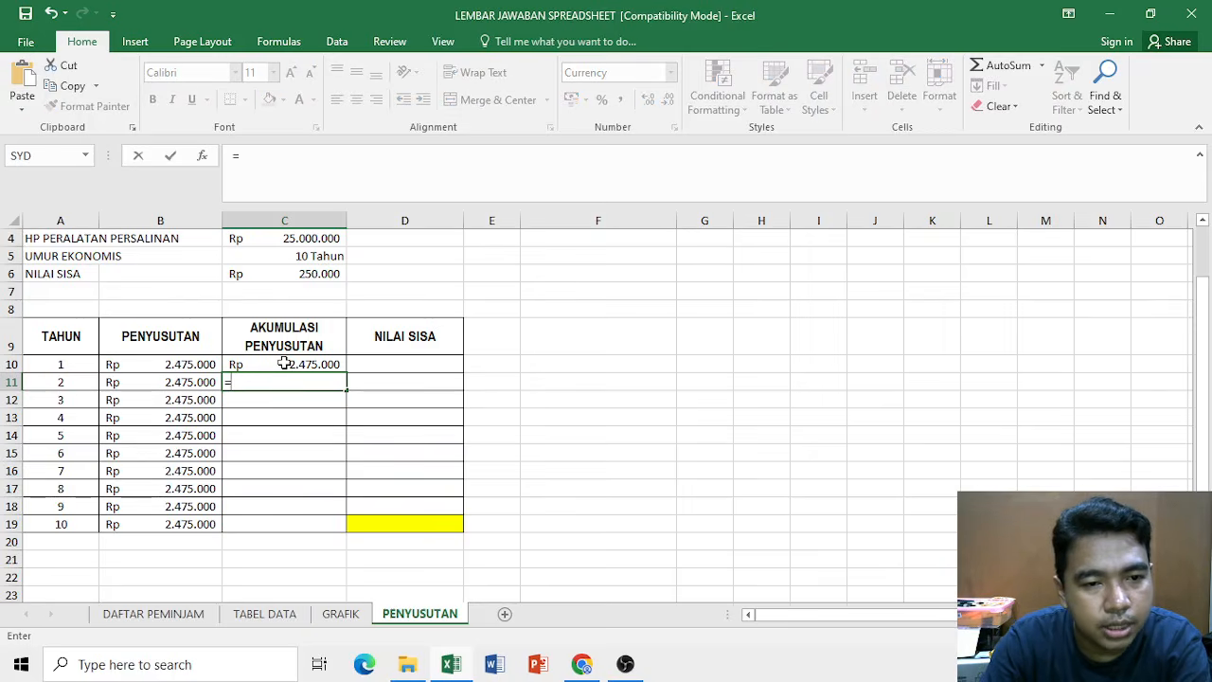
pyautogui.click(286, 362)
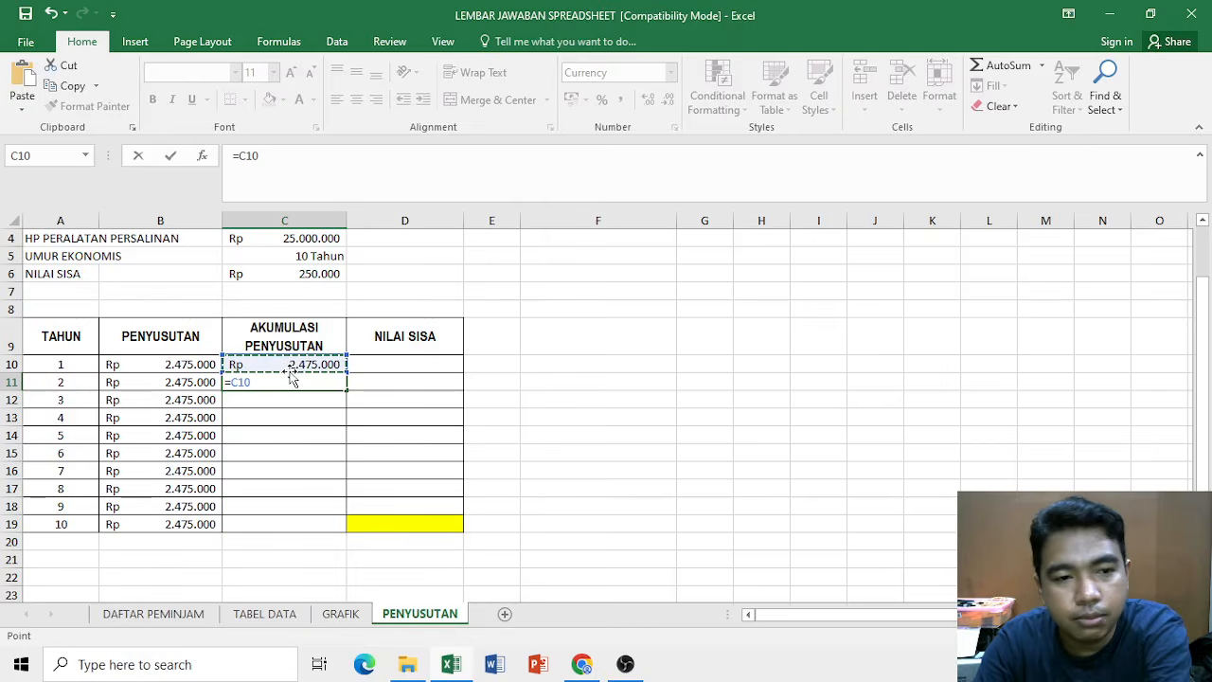
pyautogui.write('+')
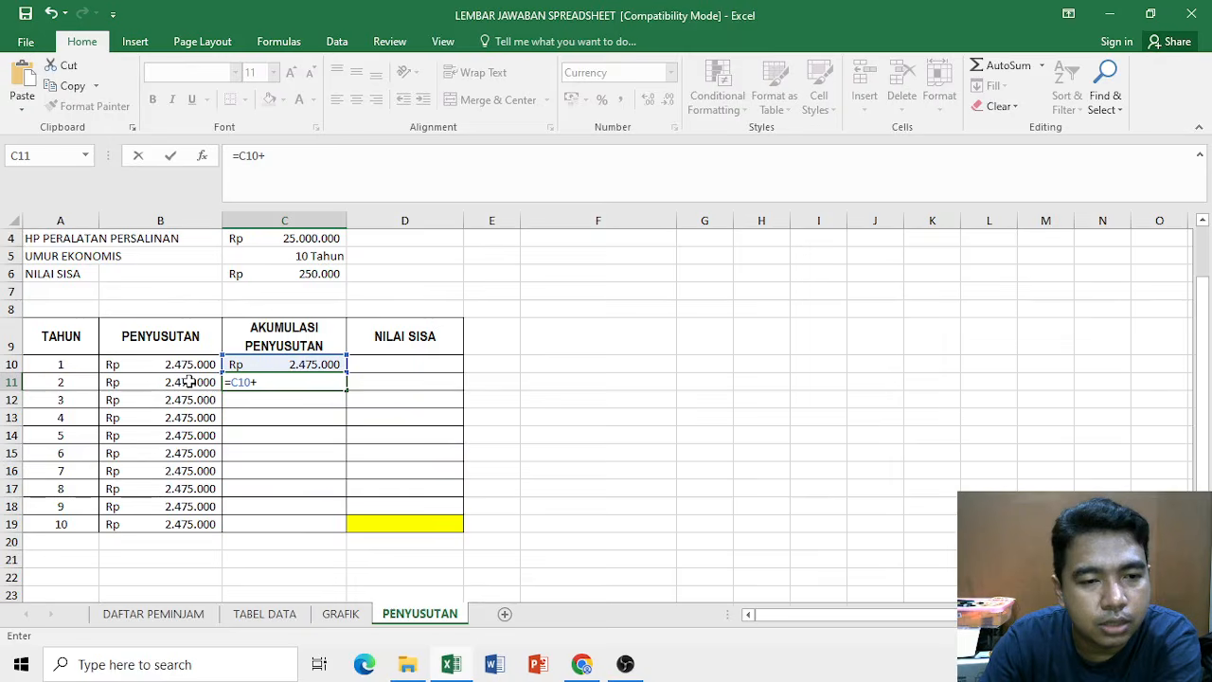
pyautogui.click(177, 386)
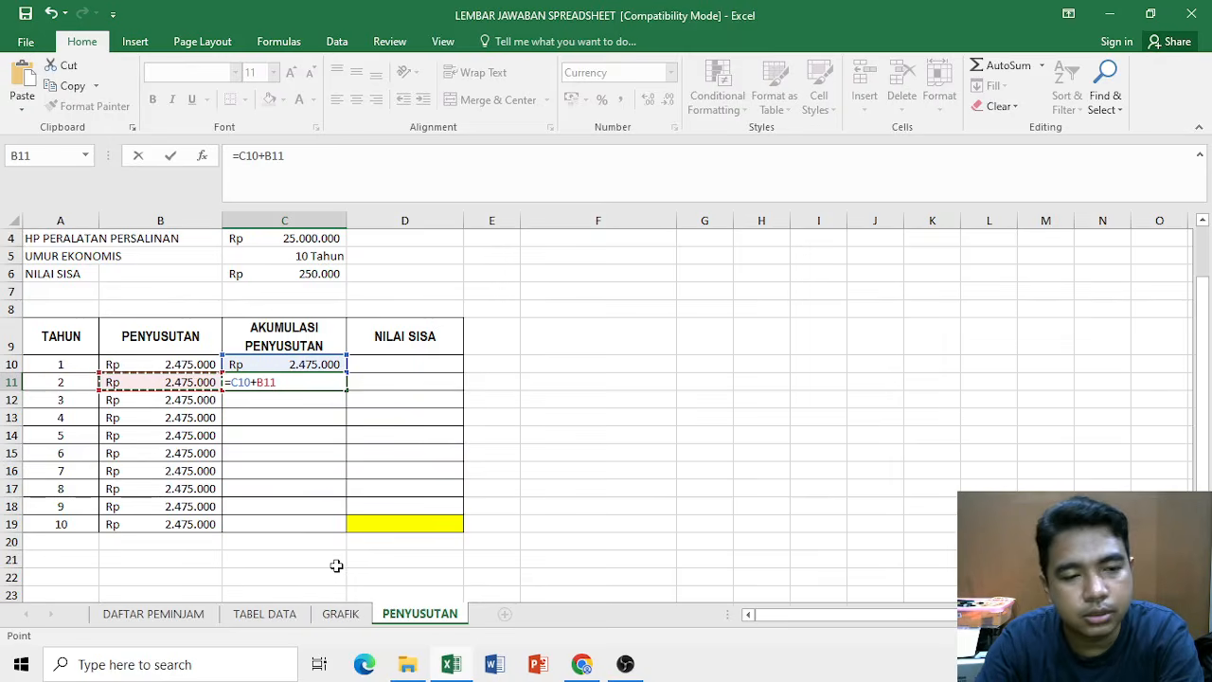
pyautogui.press('Return')
pyautogui.click(333, 384)
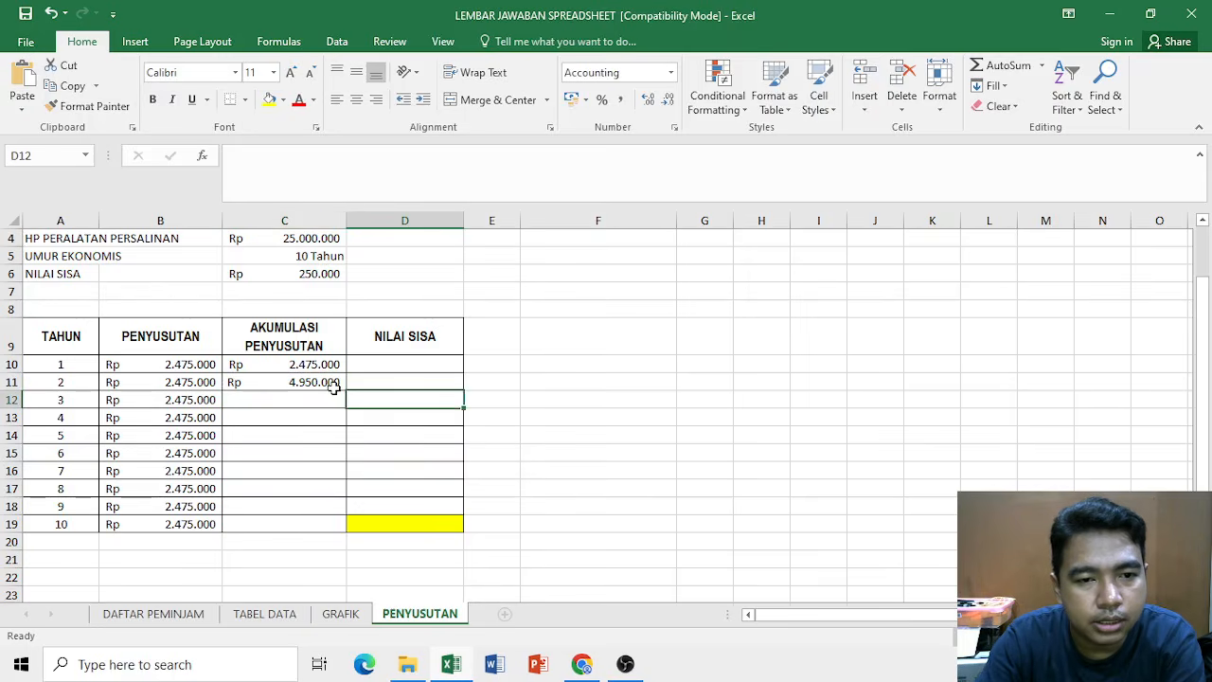
pyautogui.moveTo(348, 391); pyautogui.dragTo(341, 523)
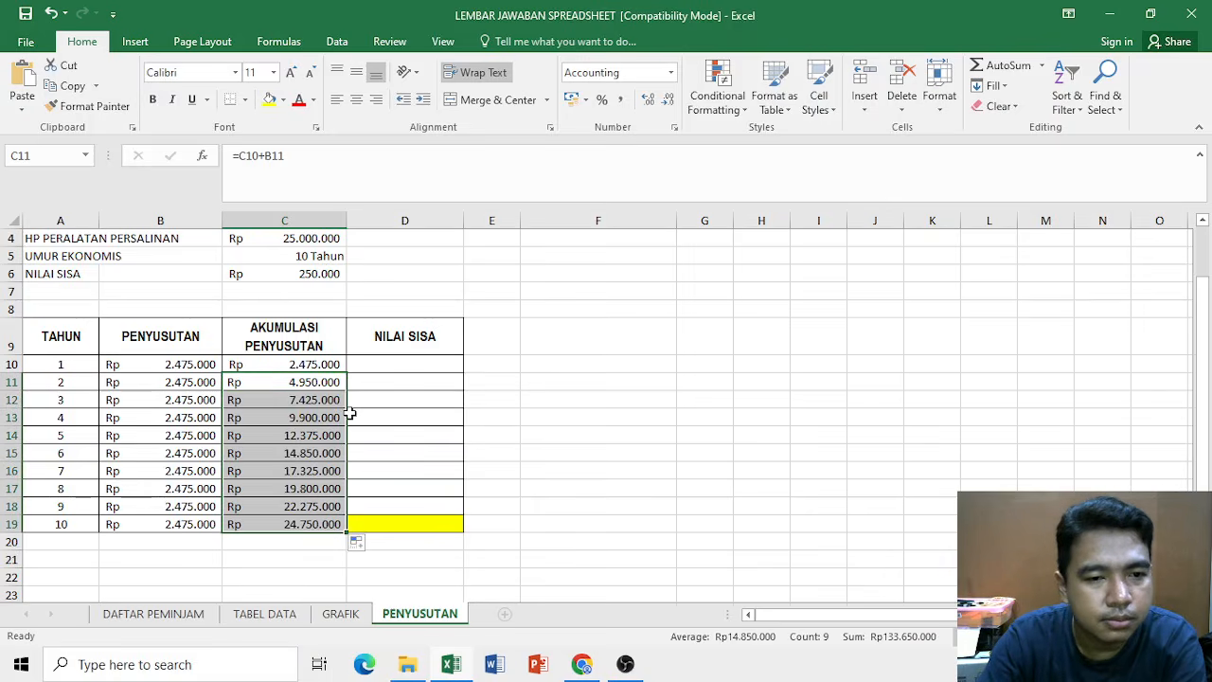
# Build the year 1 NILAI SISA formula =C4-C10 in D10, subtracting the accumulated depreciation from the equipment cost
pyautogui.click(391, 364)
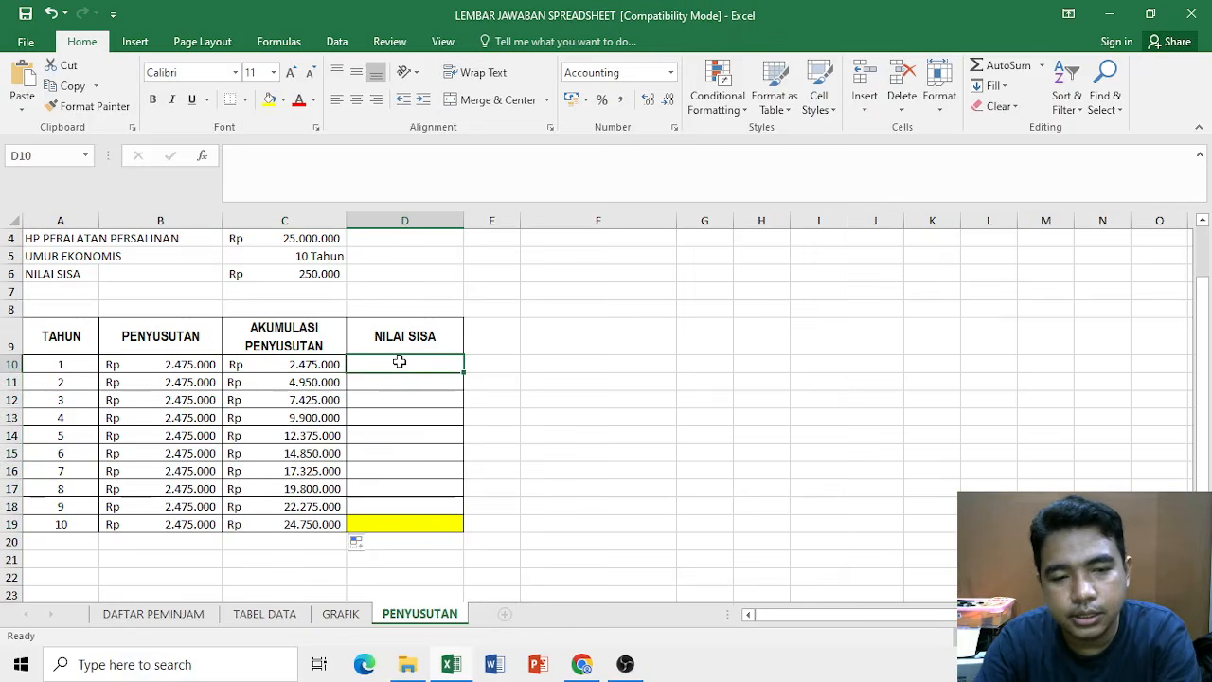
pyautogui.scroll(1, 373, 397)
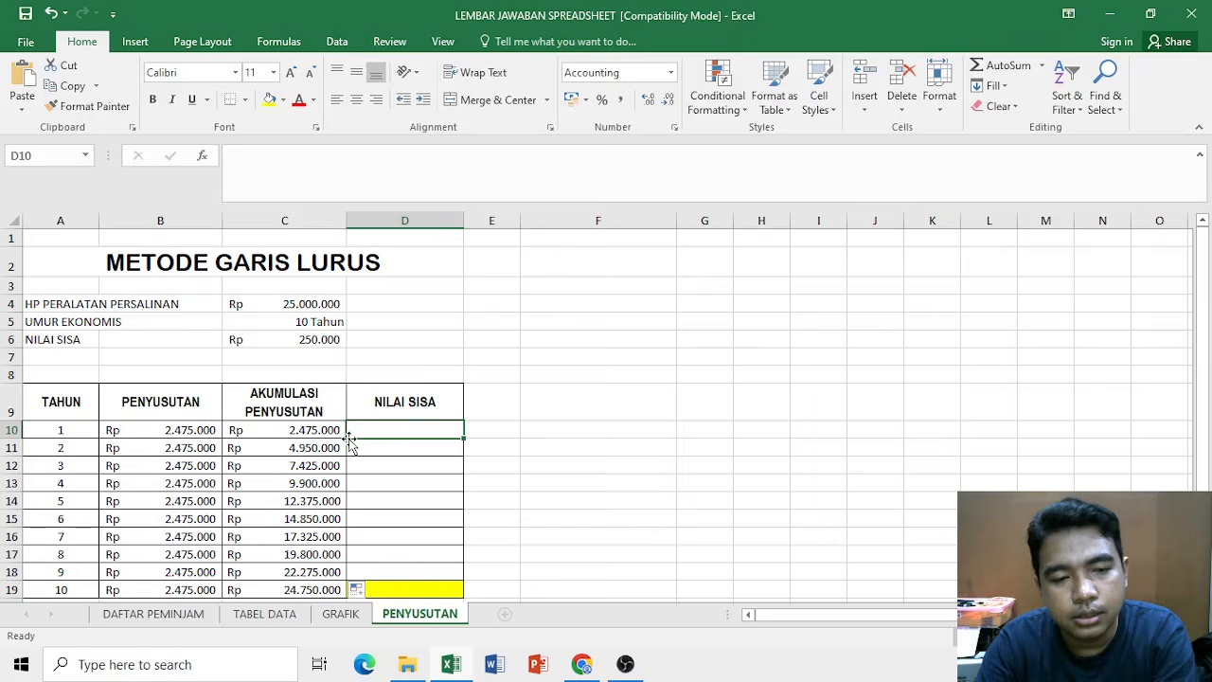
pyautogui.write('=')
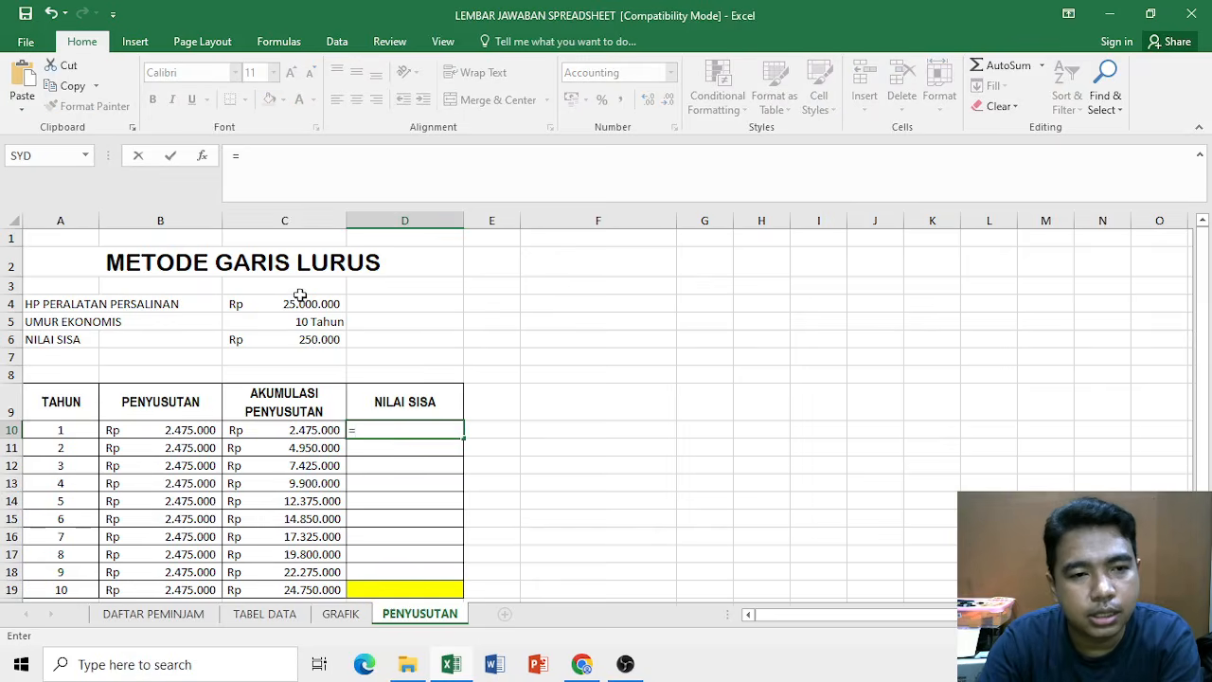
pyautogui.click(280, 301)
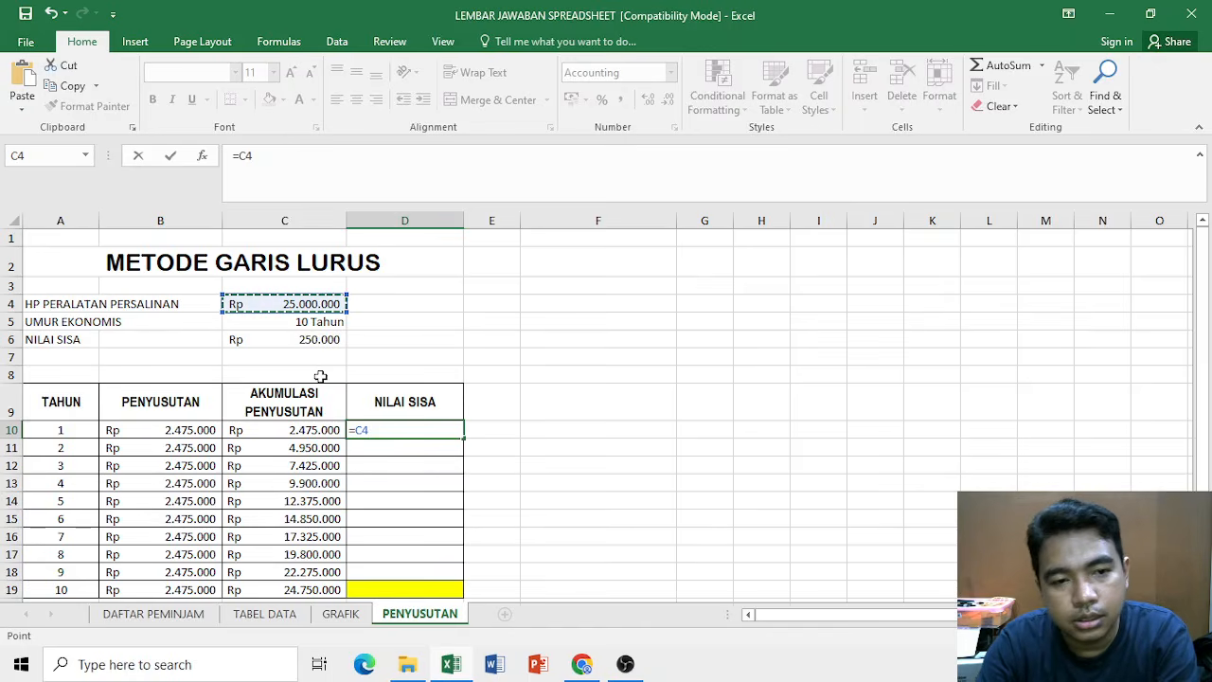
pyautogui.write('-')
pyautogui.click(321, 430)
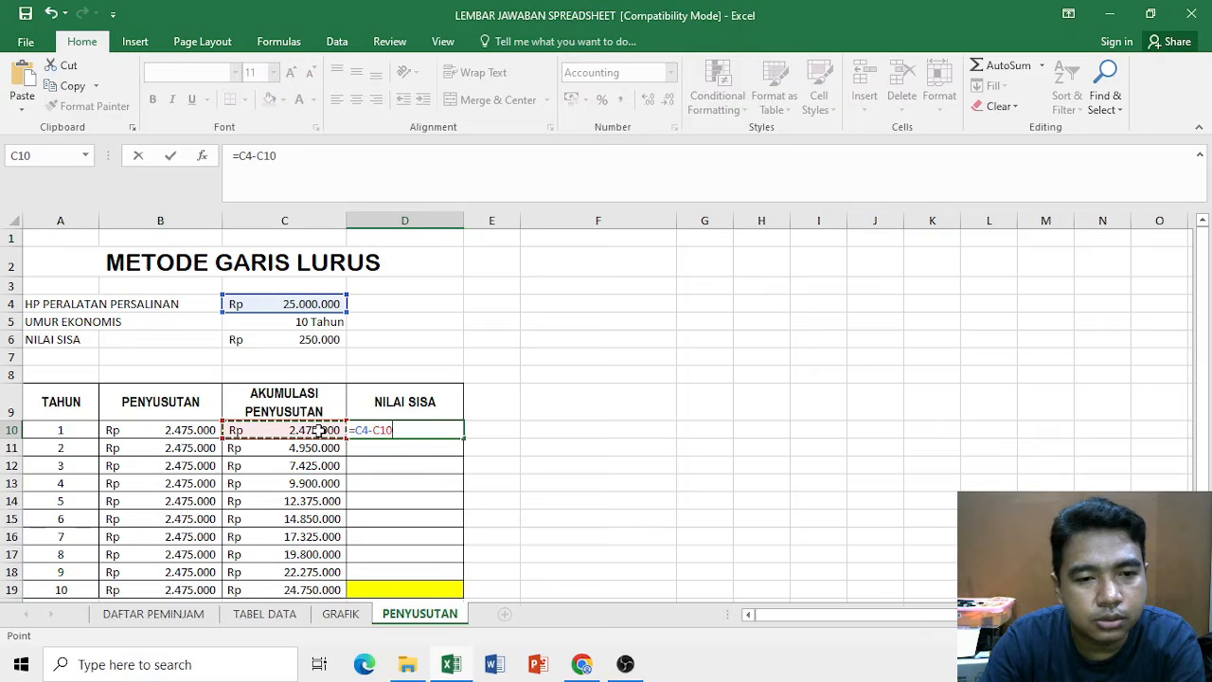
# Make the C4 reference in the D10 formula absolute and complete it as =$C$4-C10
pyautogui.doubleClick(244, 156)
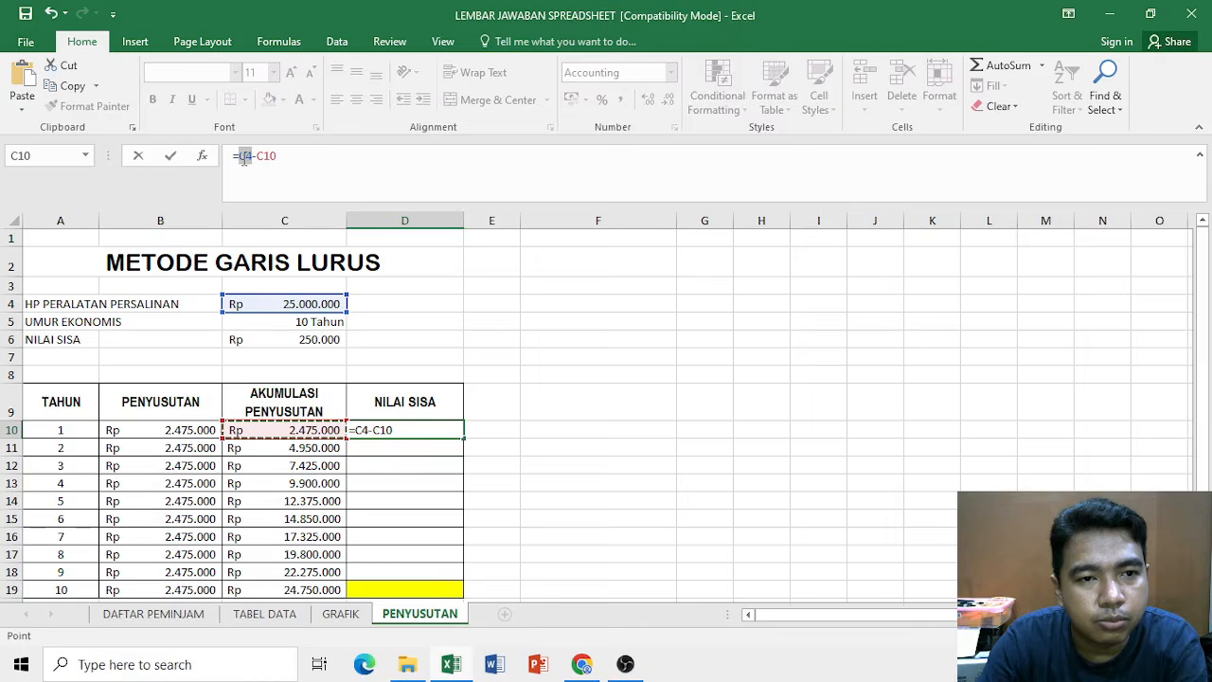
pyautogui.click(239, 156)
pyautogui.press('F4')
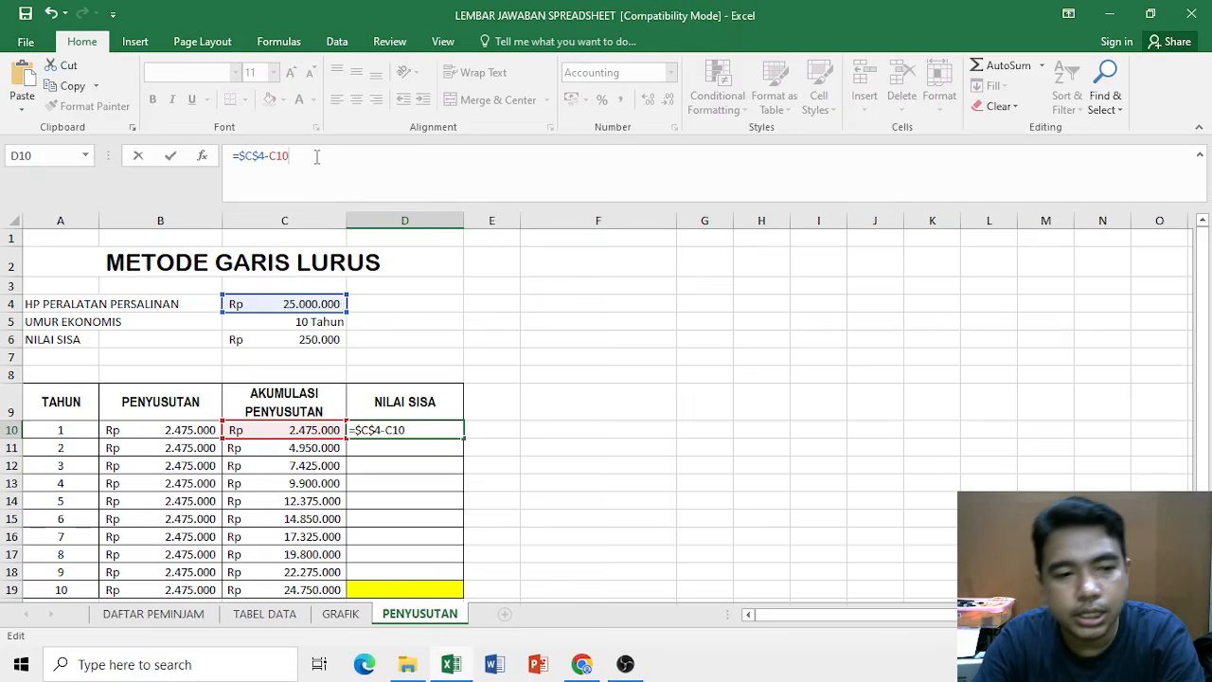
pyautogui.press('Return')
# Fill the NILAI SISA formula from D10 down to D19 and remove both decimal places from the range
pyautogui.click(442, 428)
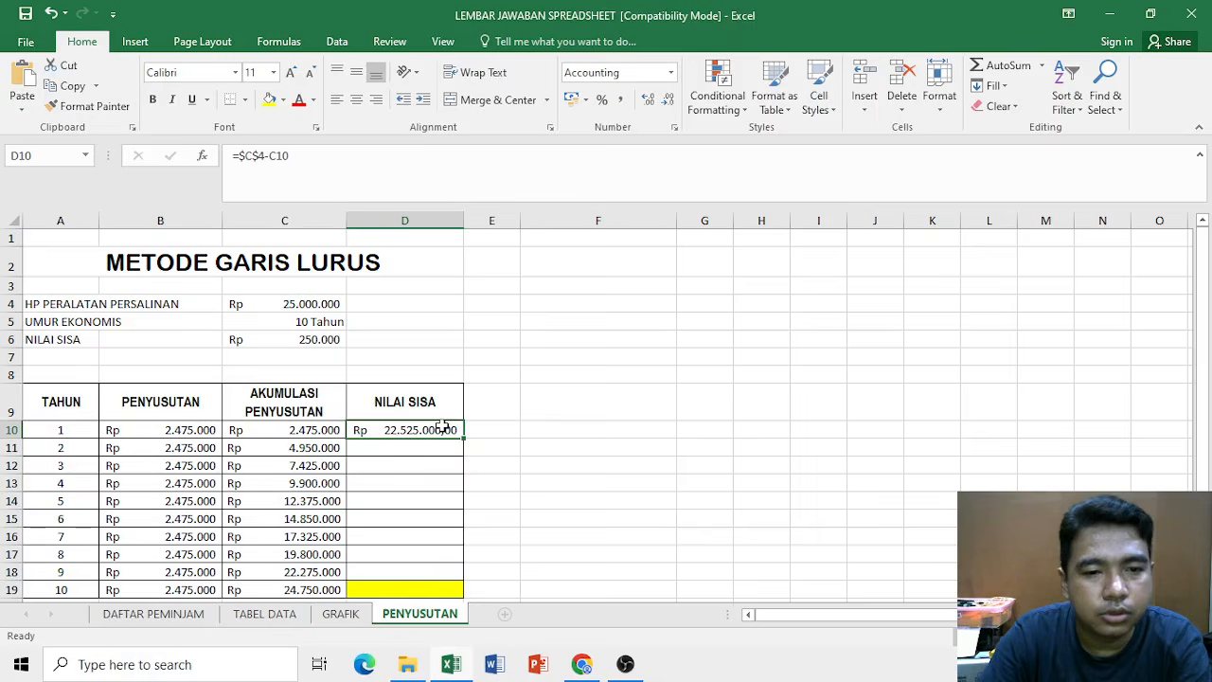
pyautogui.scroll(-2, 445, 426)
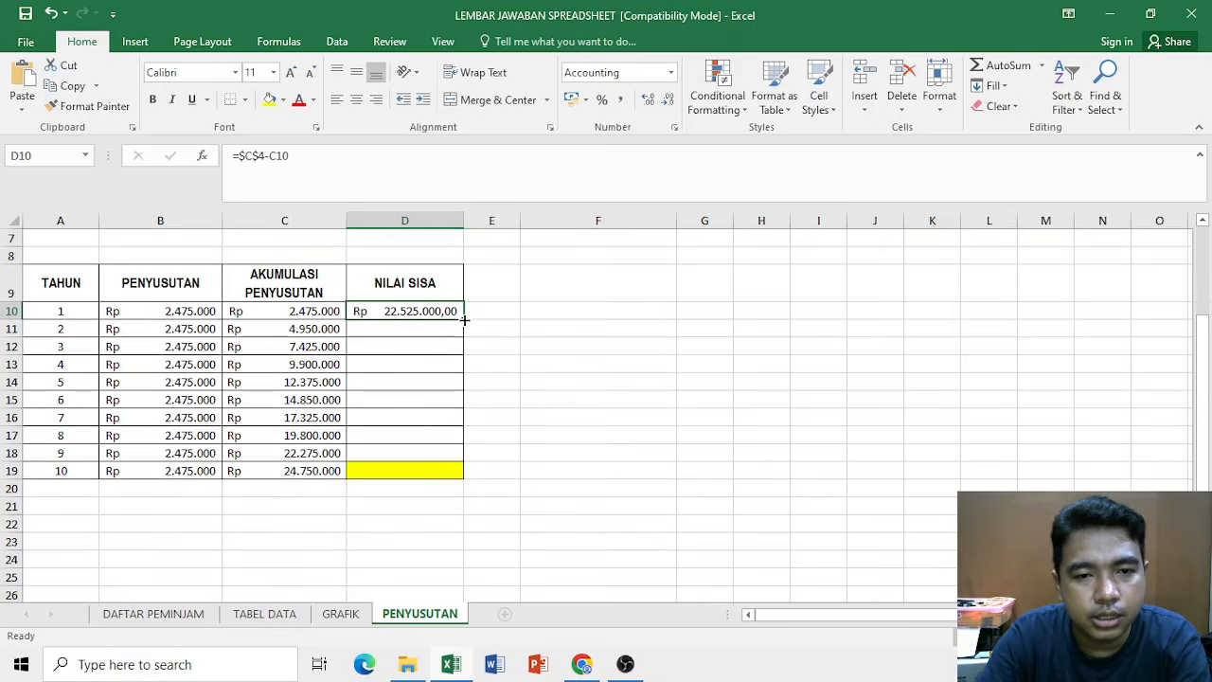
pyautogui.moveTo(464, 320); pyautogui.dragTo(457, 473)
pyautogui.moveTo(456, 471); pyautogui.dragTo(456, 473)
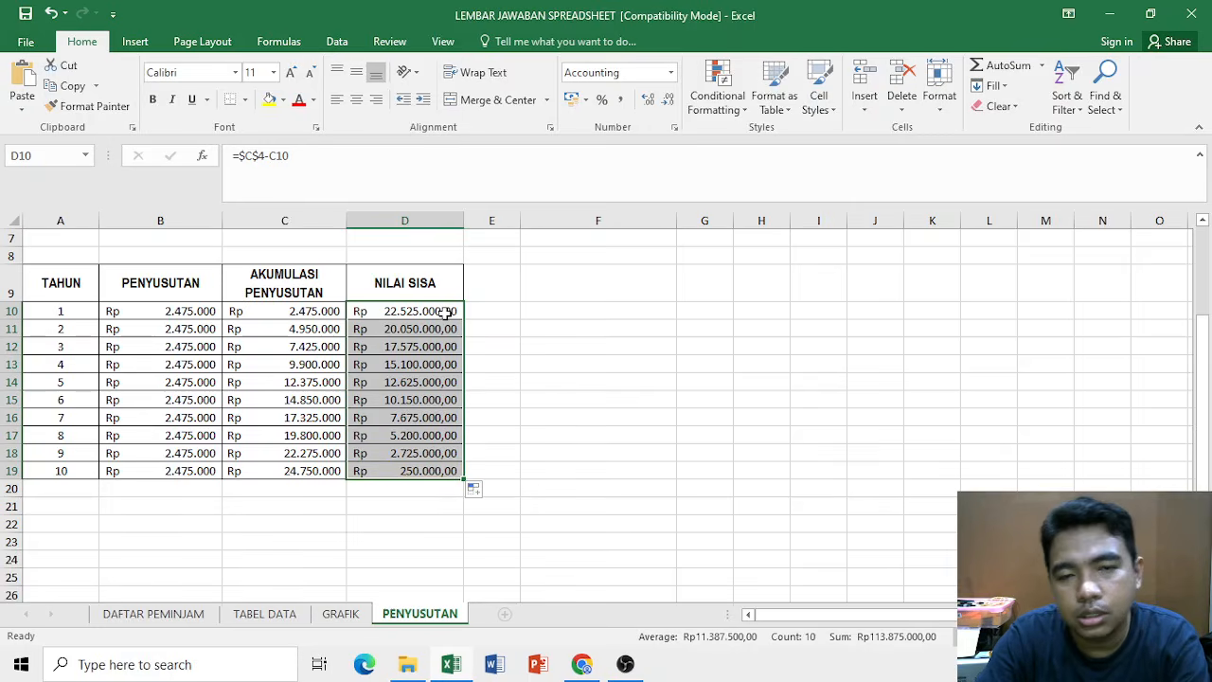
pyautogui.doubleClick(668, 101)
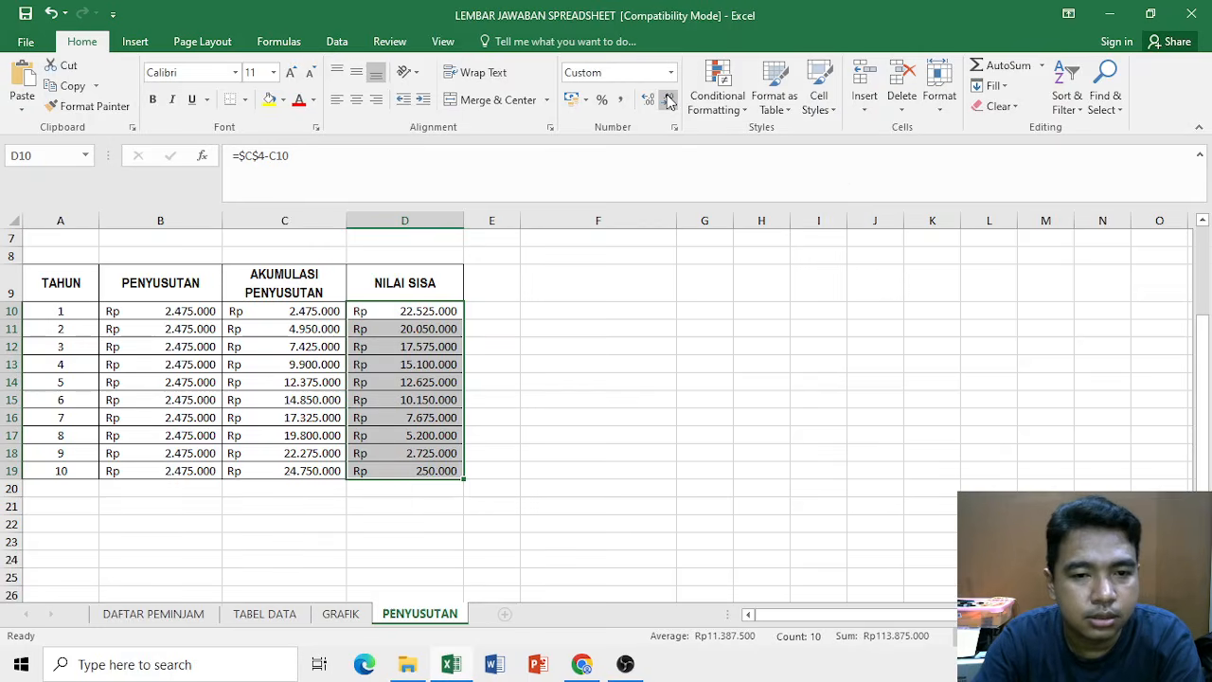
pyautogui.click(492, 357)
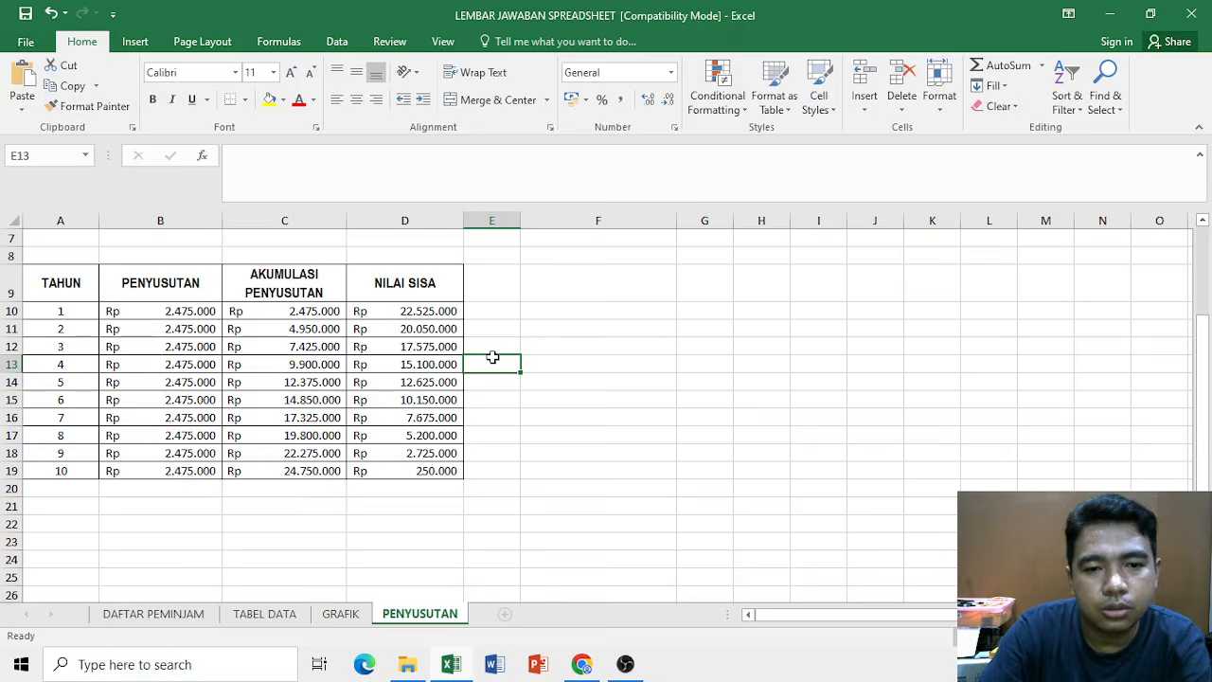
# Compare the year 10 NILAI SISA in D19 with the given NILAI SISA in C6
pyautogui.click(439, 473)
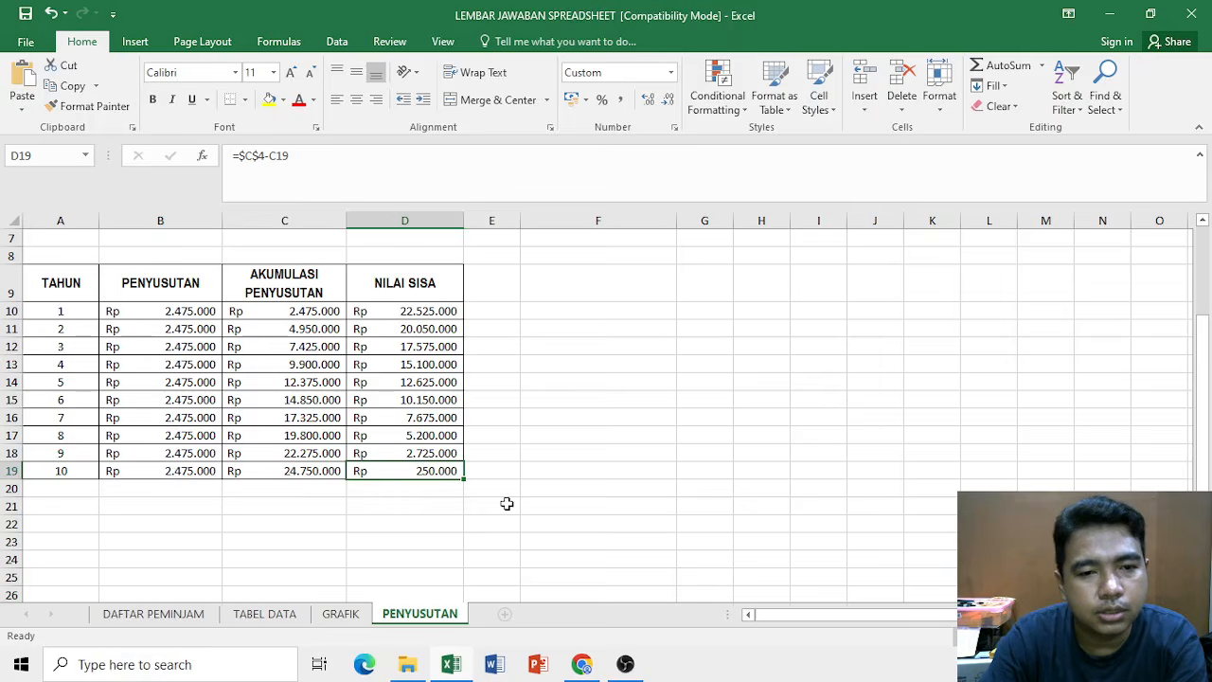
pyautogui.scroll(2, 422, 522)
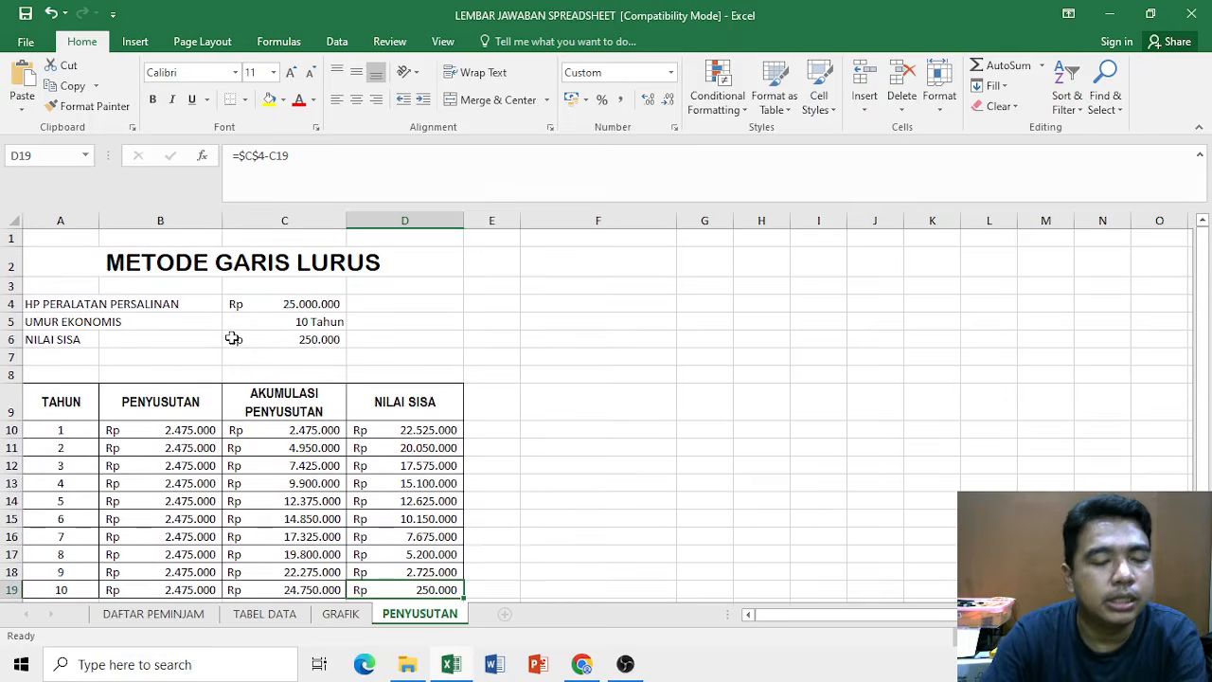
pyautogui.click(281, 339)
pyautogui.scroll(-2, 559, 442)
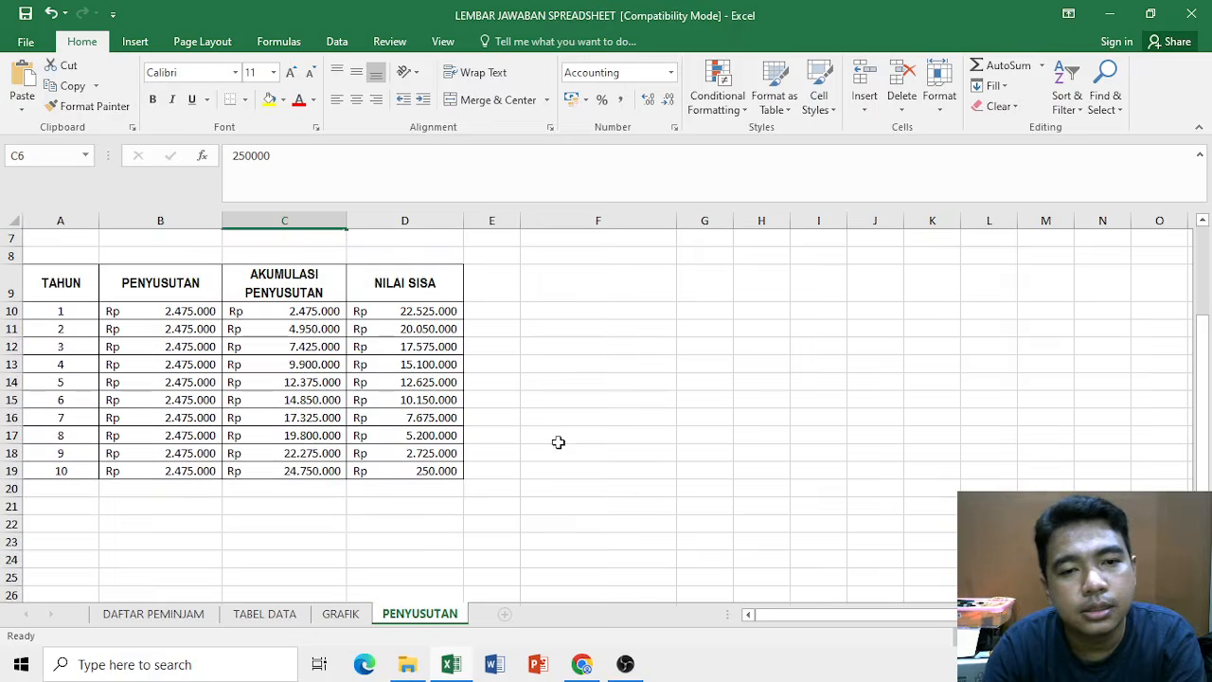
pyautogui.scroll(1, 560, 444)
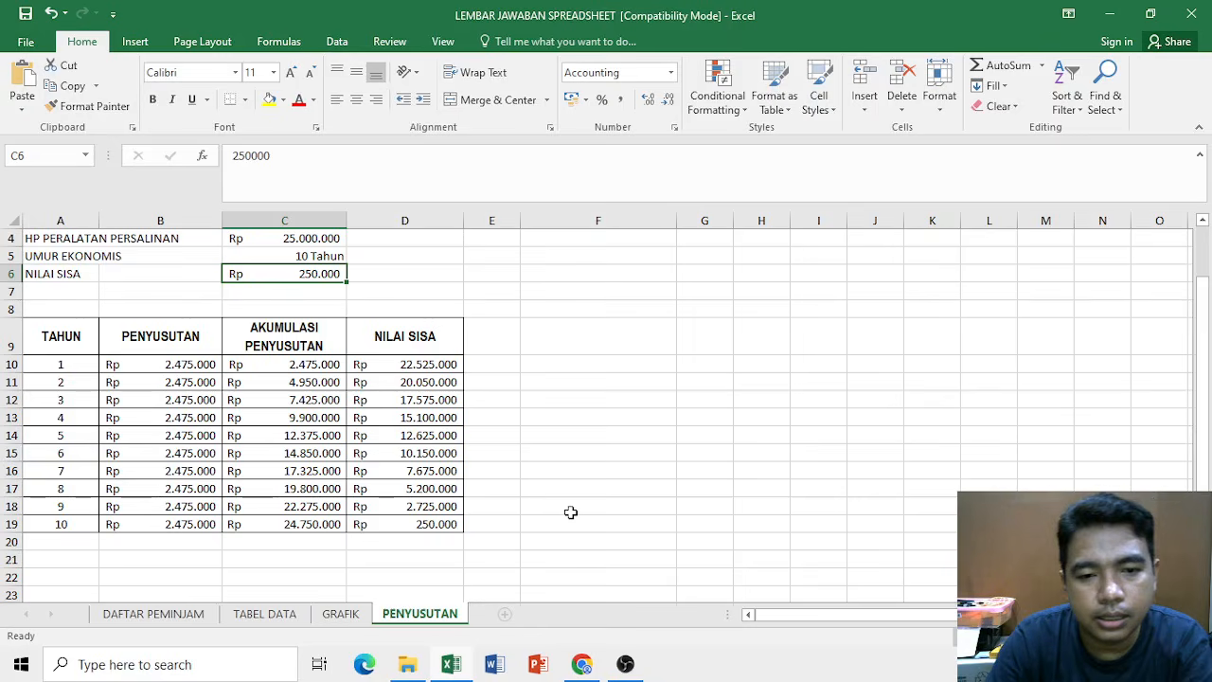
pyautogui.scroll(1, 570, 512)
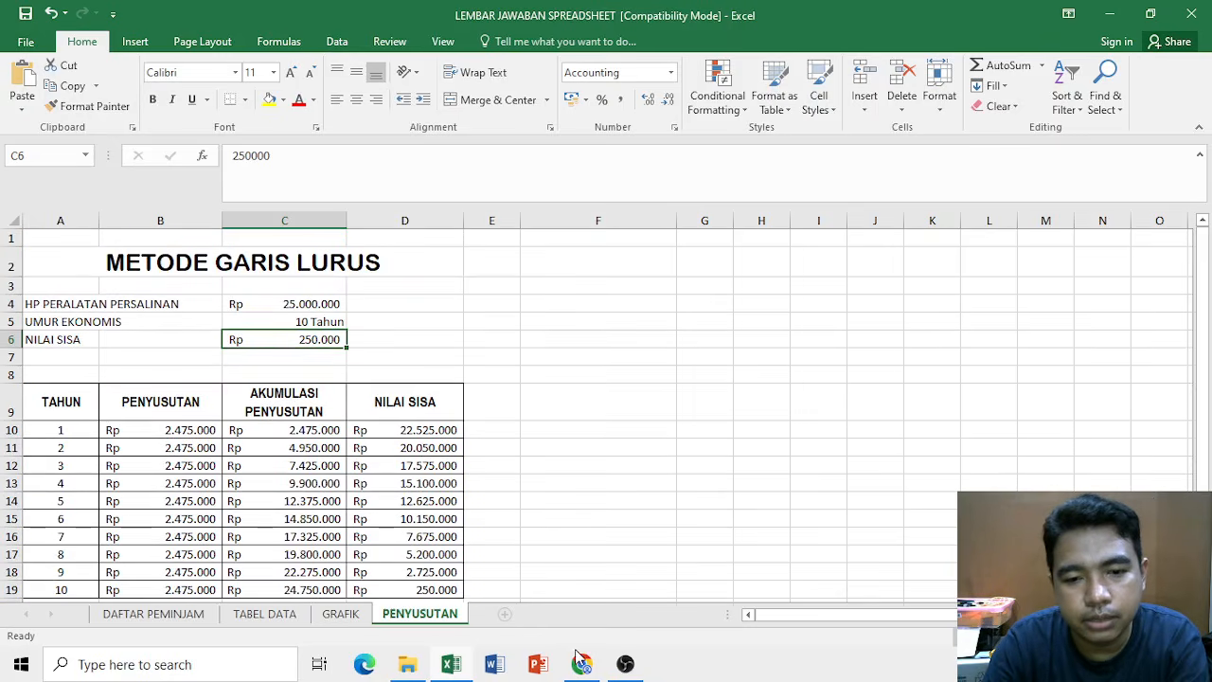
pyautogui.moveTo(625, 665)
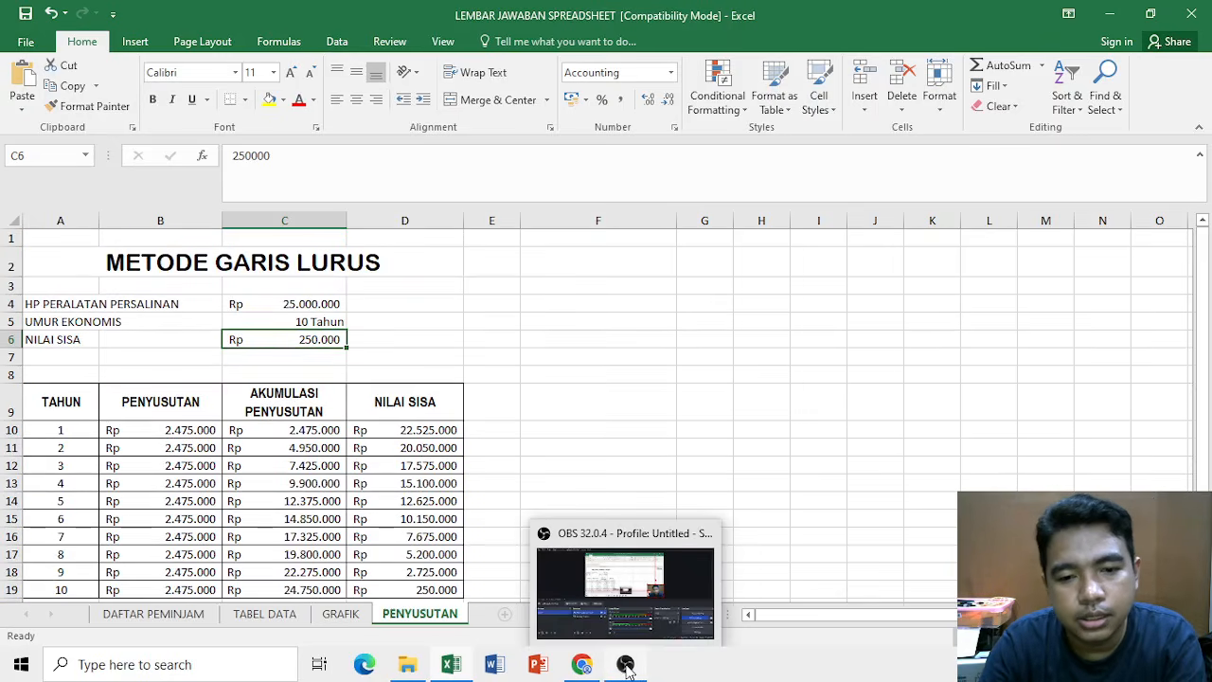
pyautogui.click(627, 590)
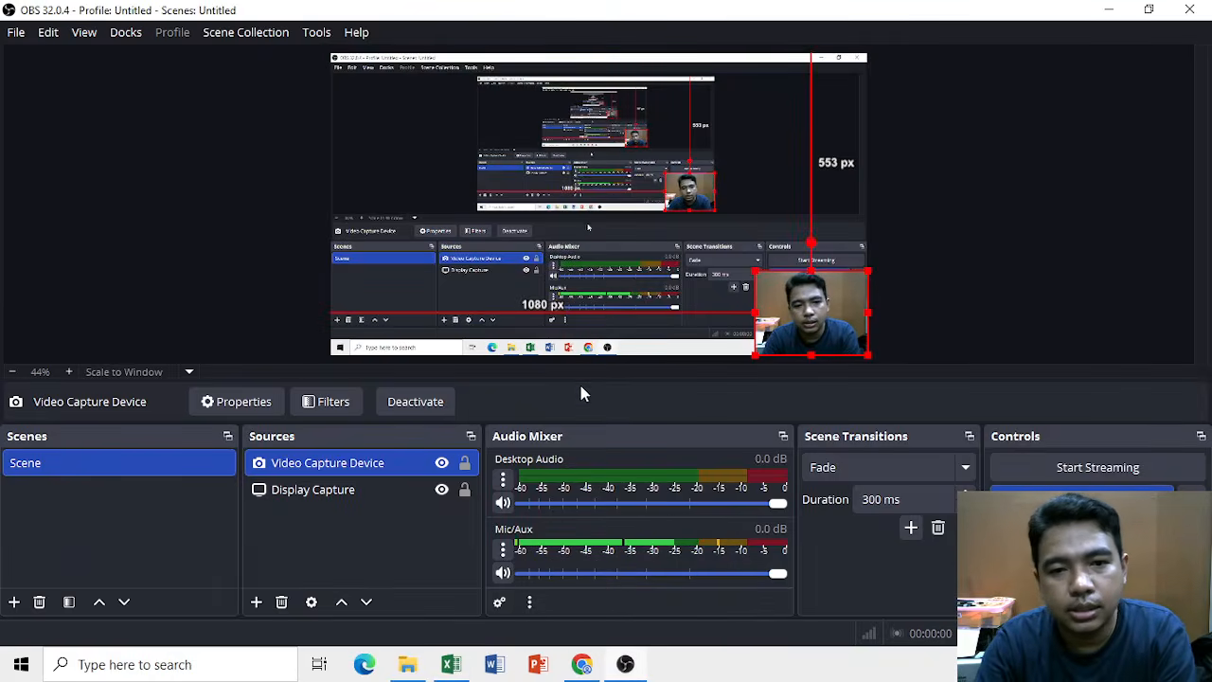